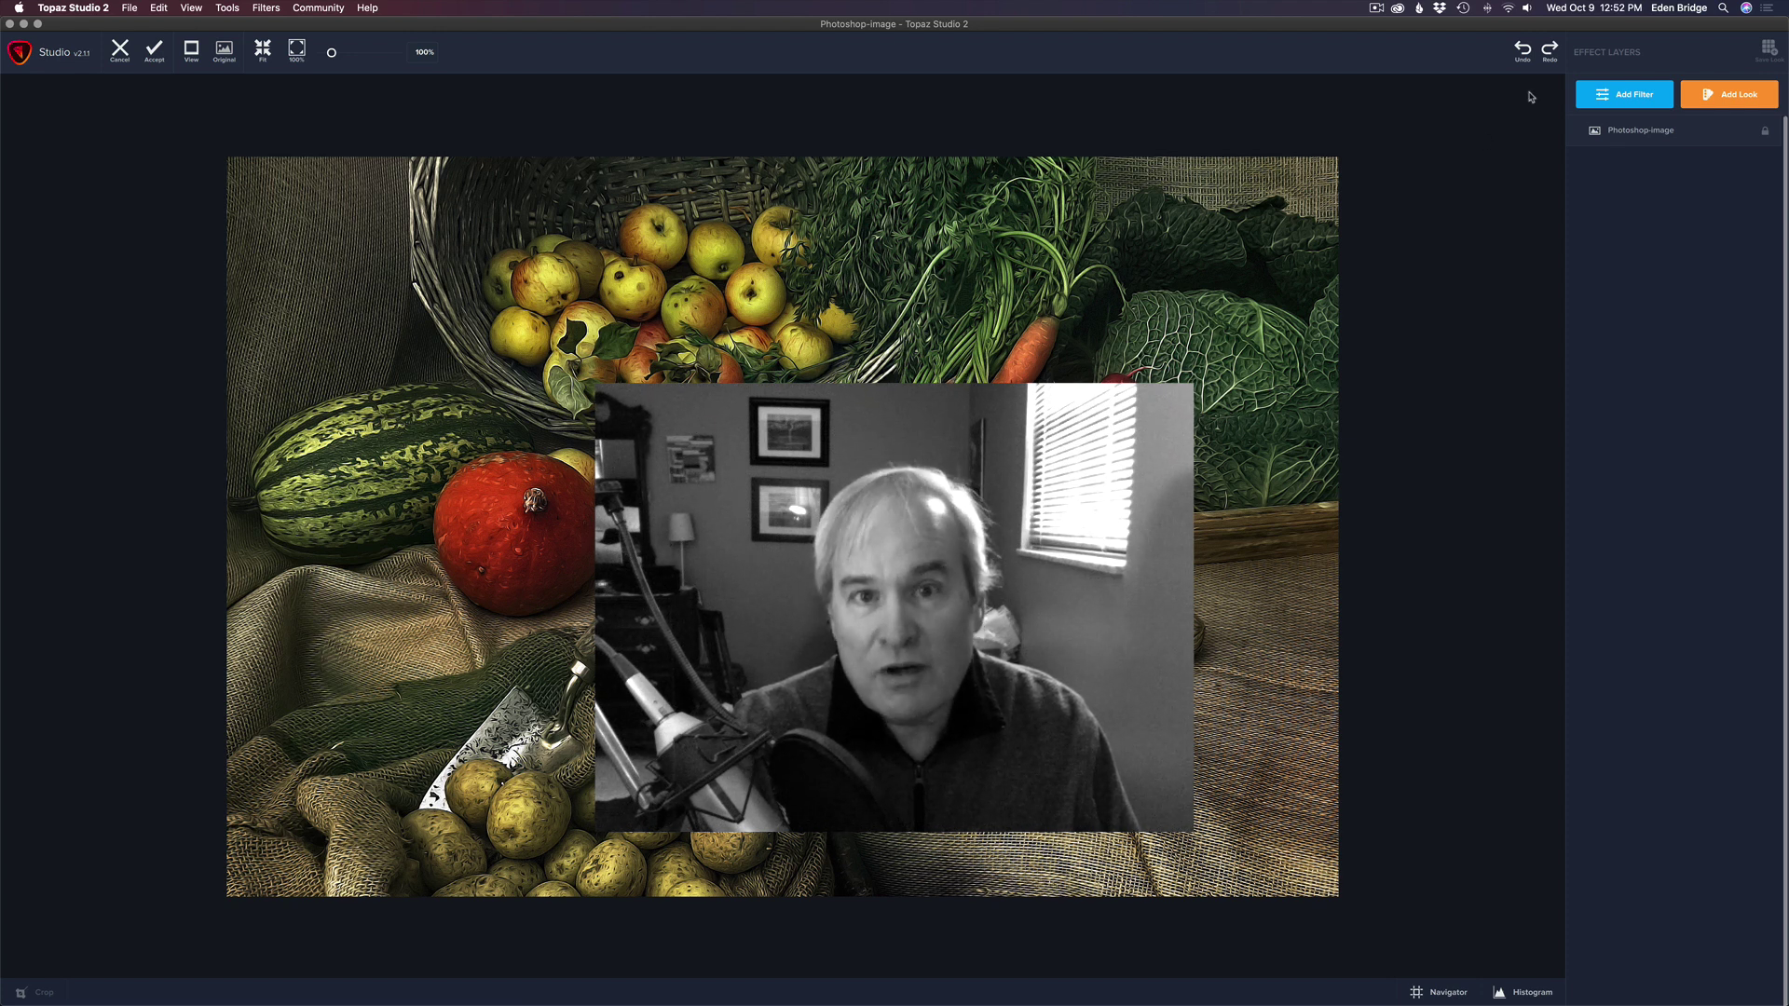
Step: Add an Impression filter to the vegetable still-life photo
left_click(1638, 96)
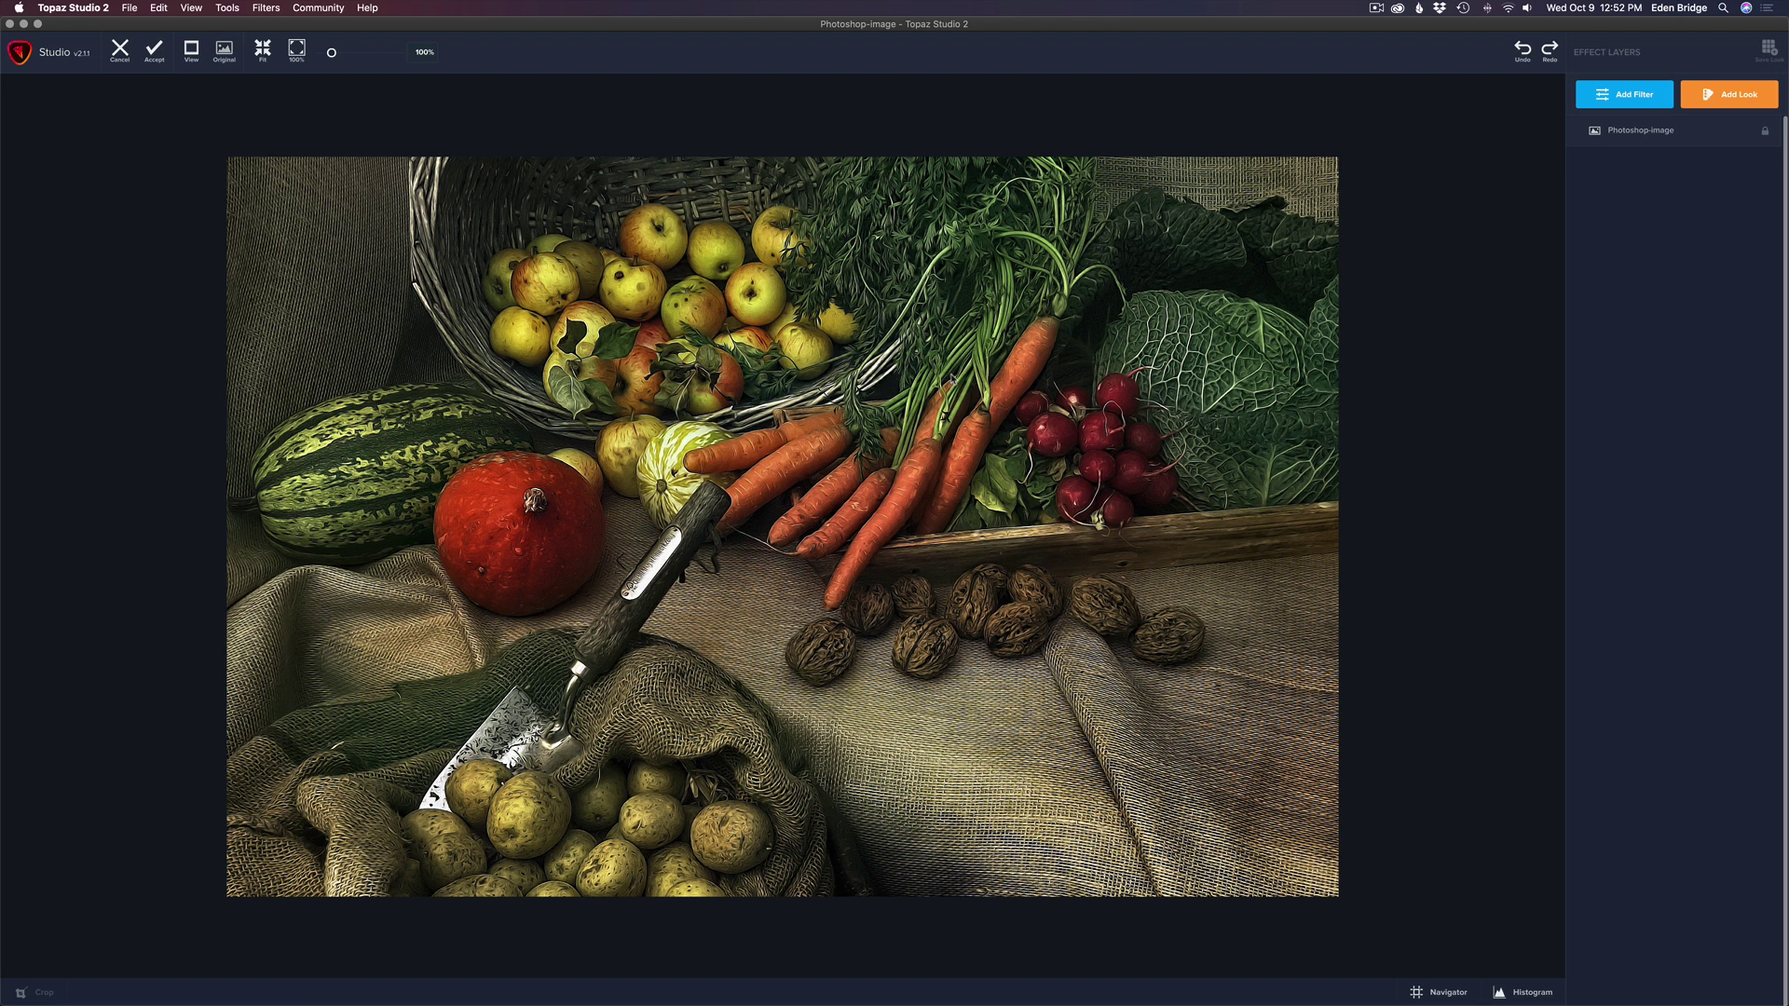
left_click(1638, 96)
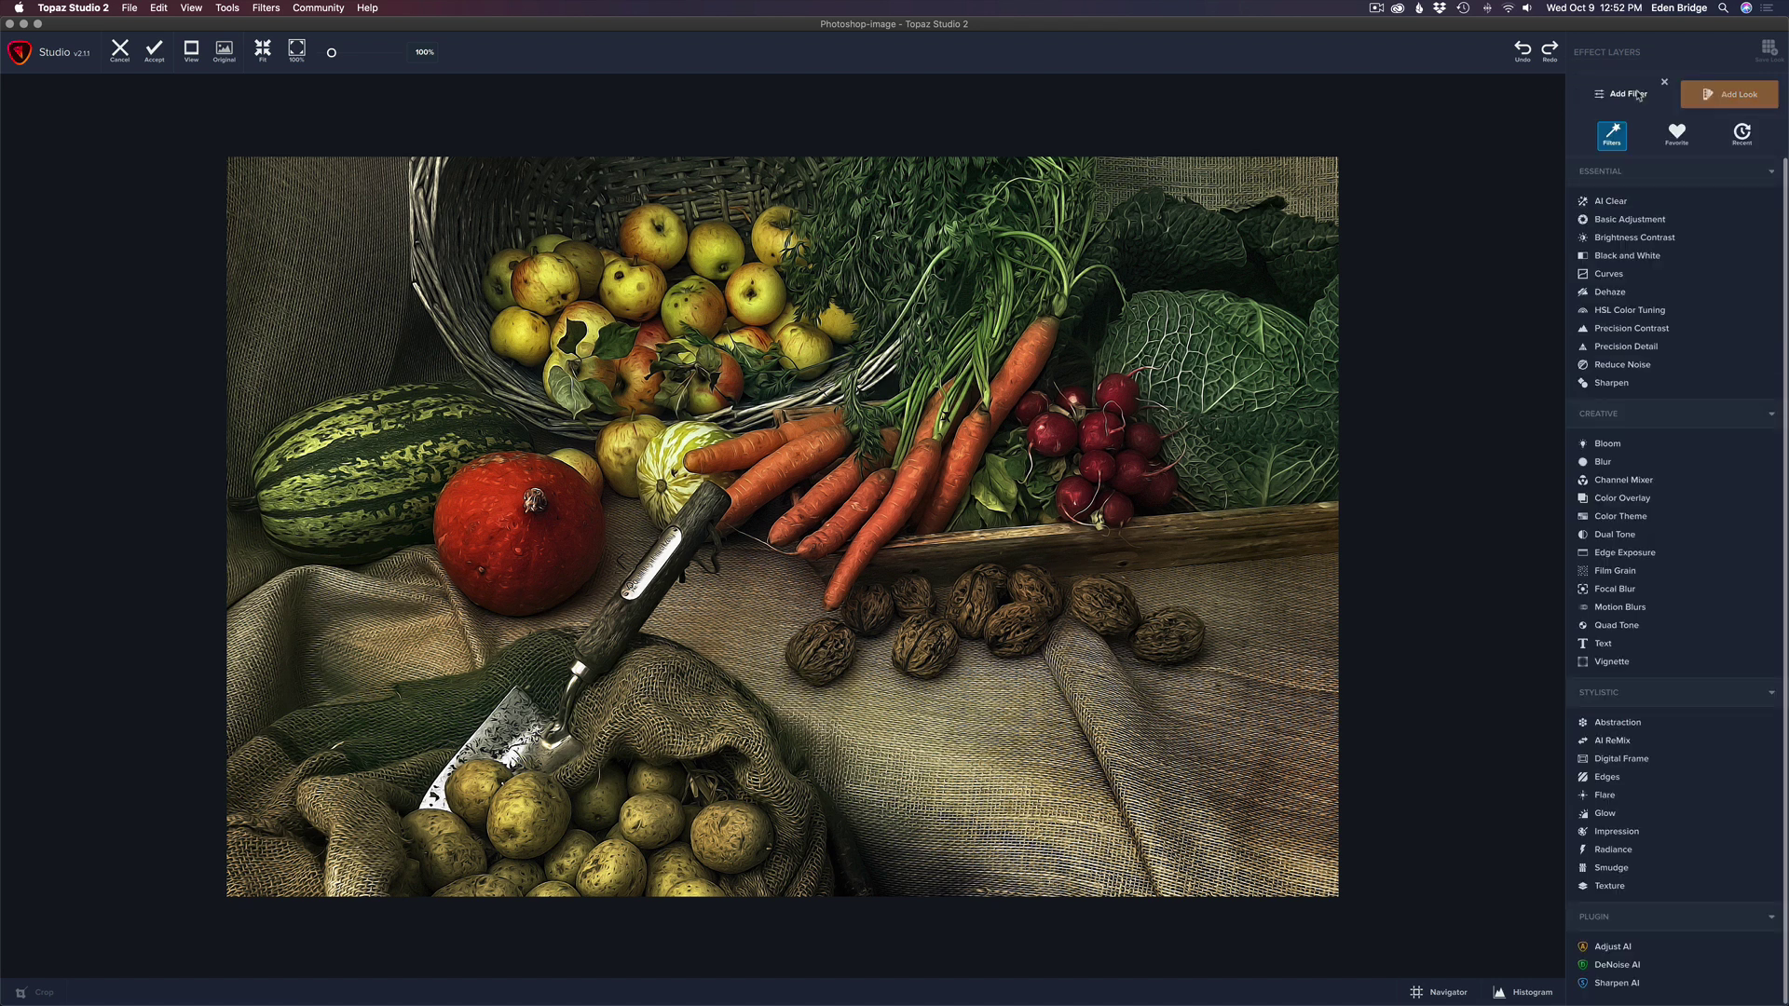
left_click(1622, 833)
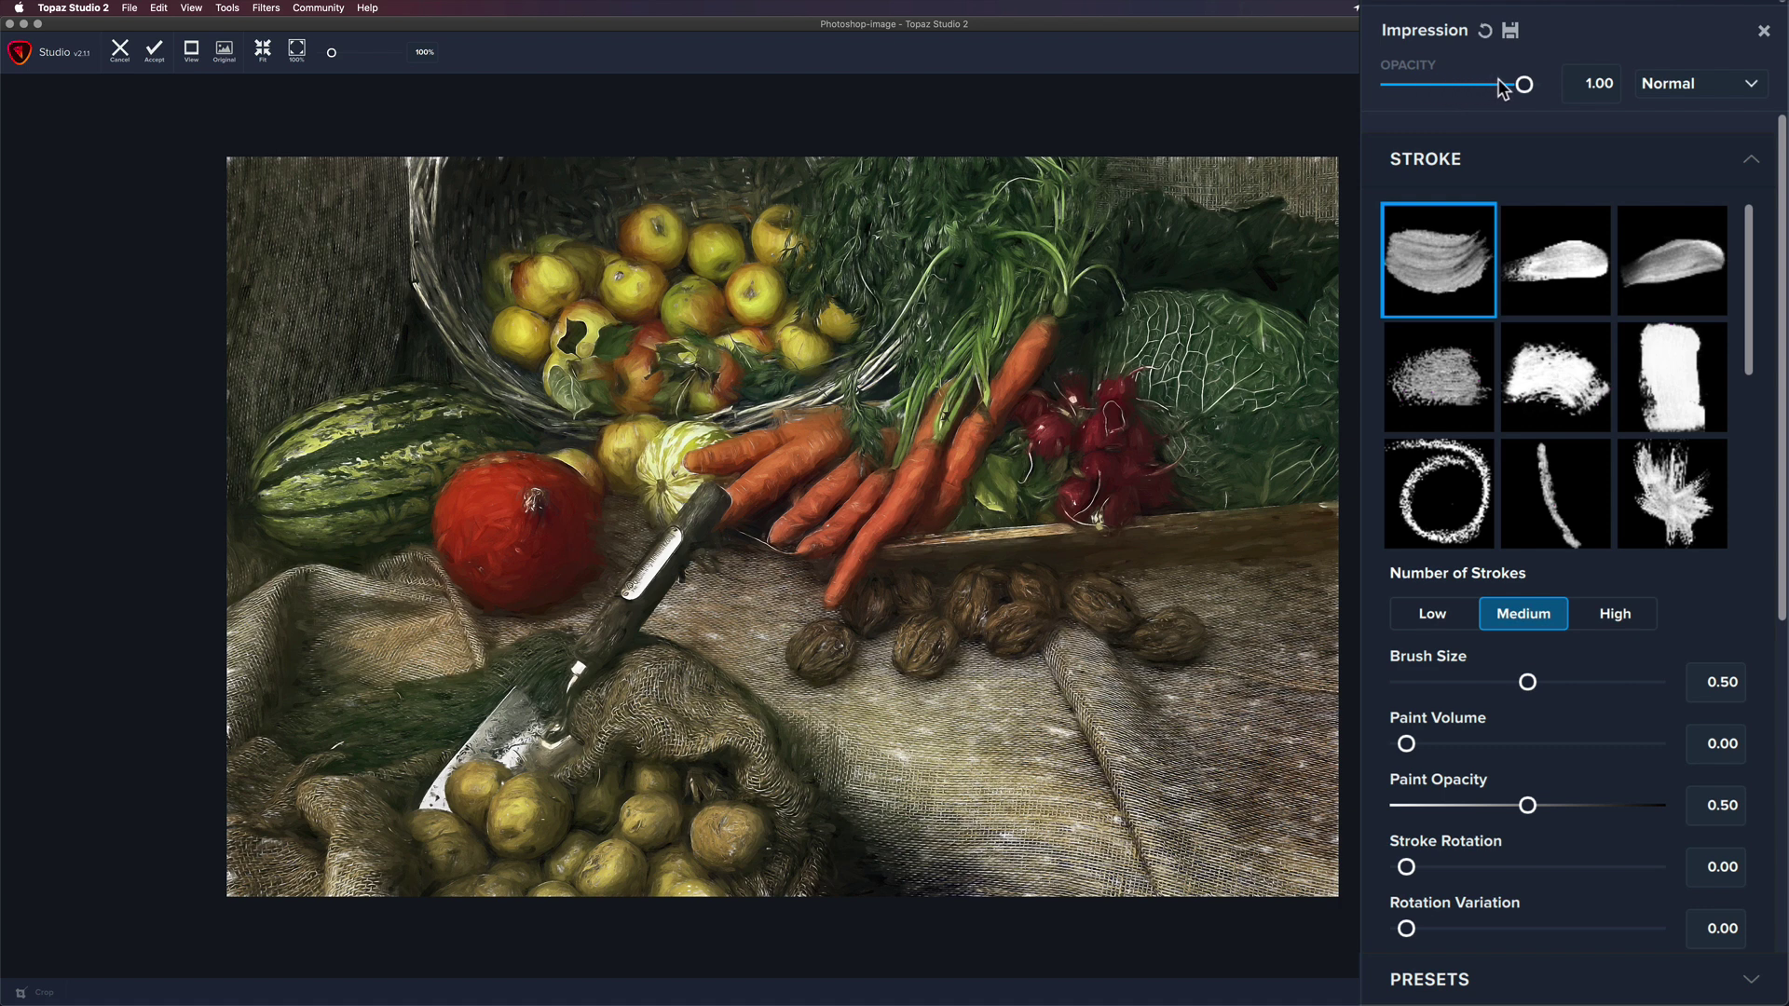
Step: Browse the Impression filter's presets, viewing them both as large previews and in the compact two-column grid
left_click(1595, 986)
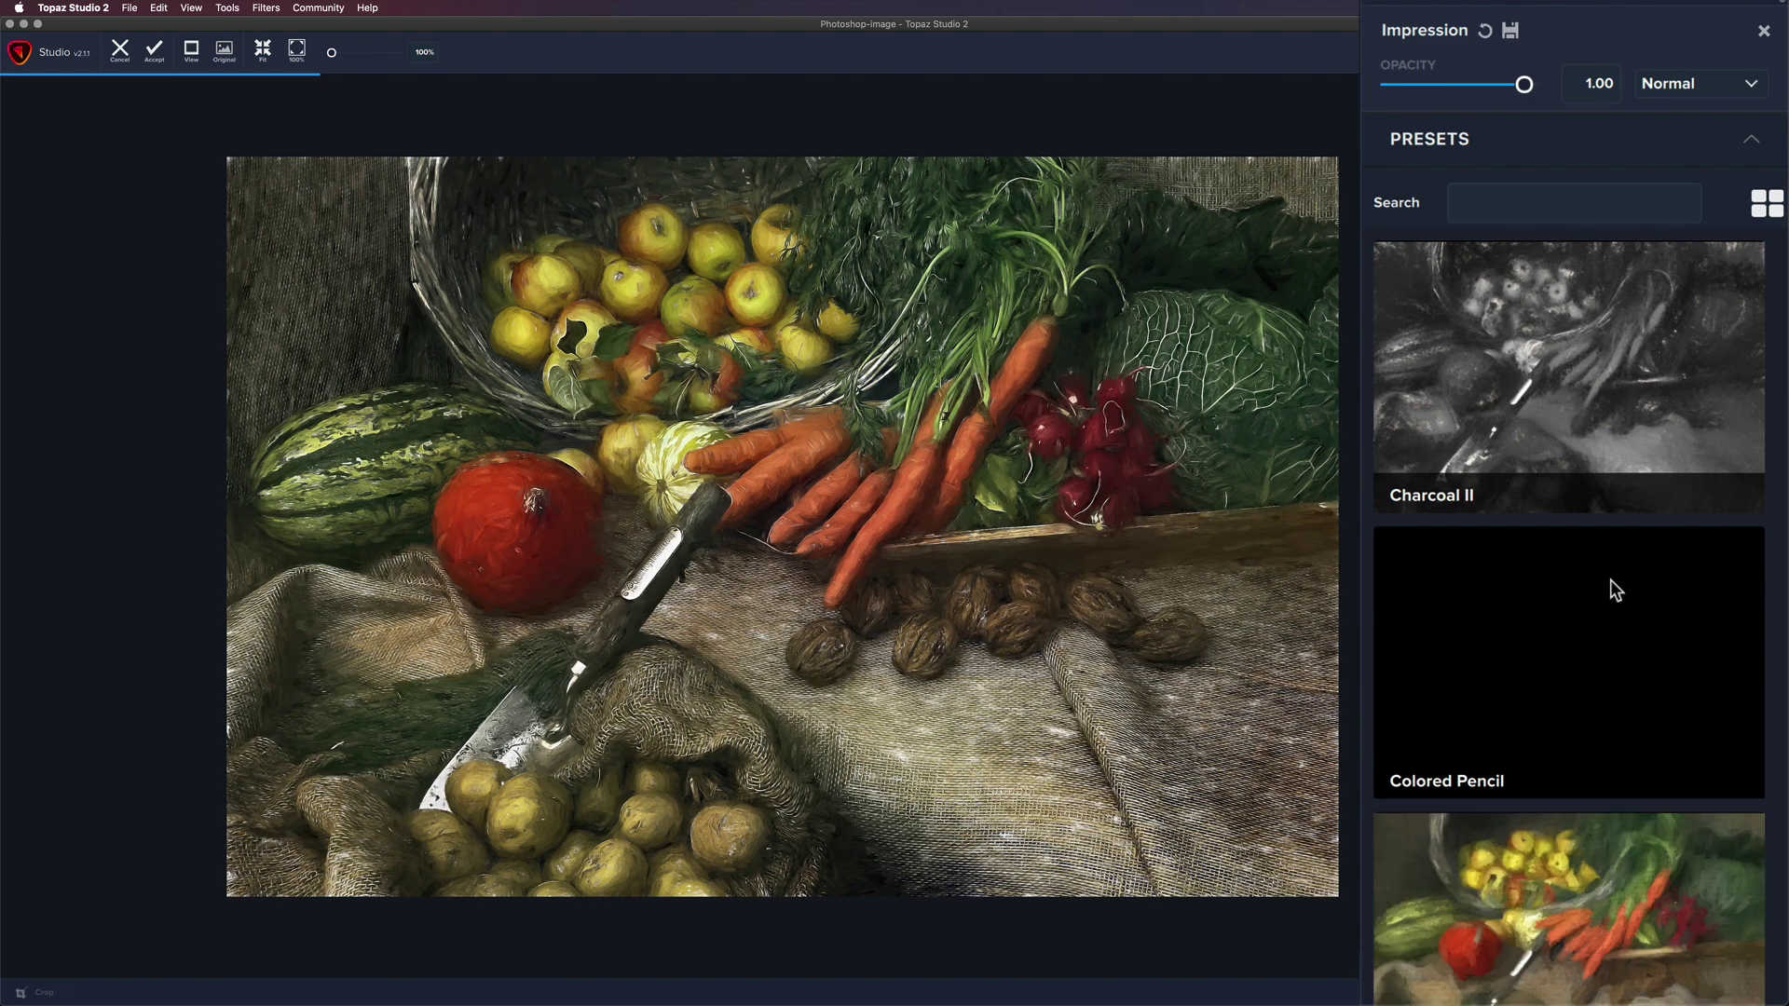
scroll(1610, 596, "down", 2)
scroll(1607, 595, "down", 10)
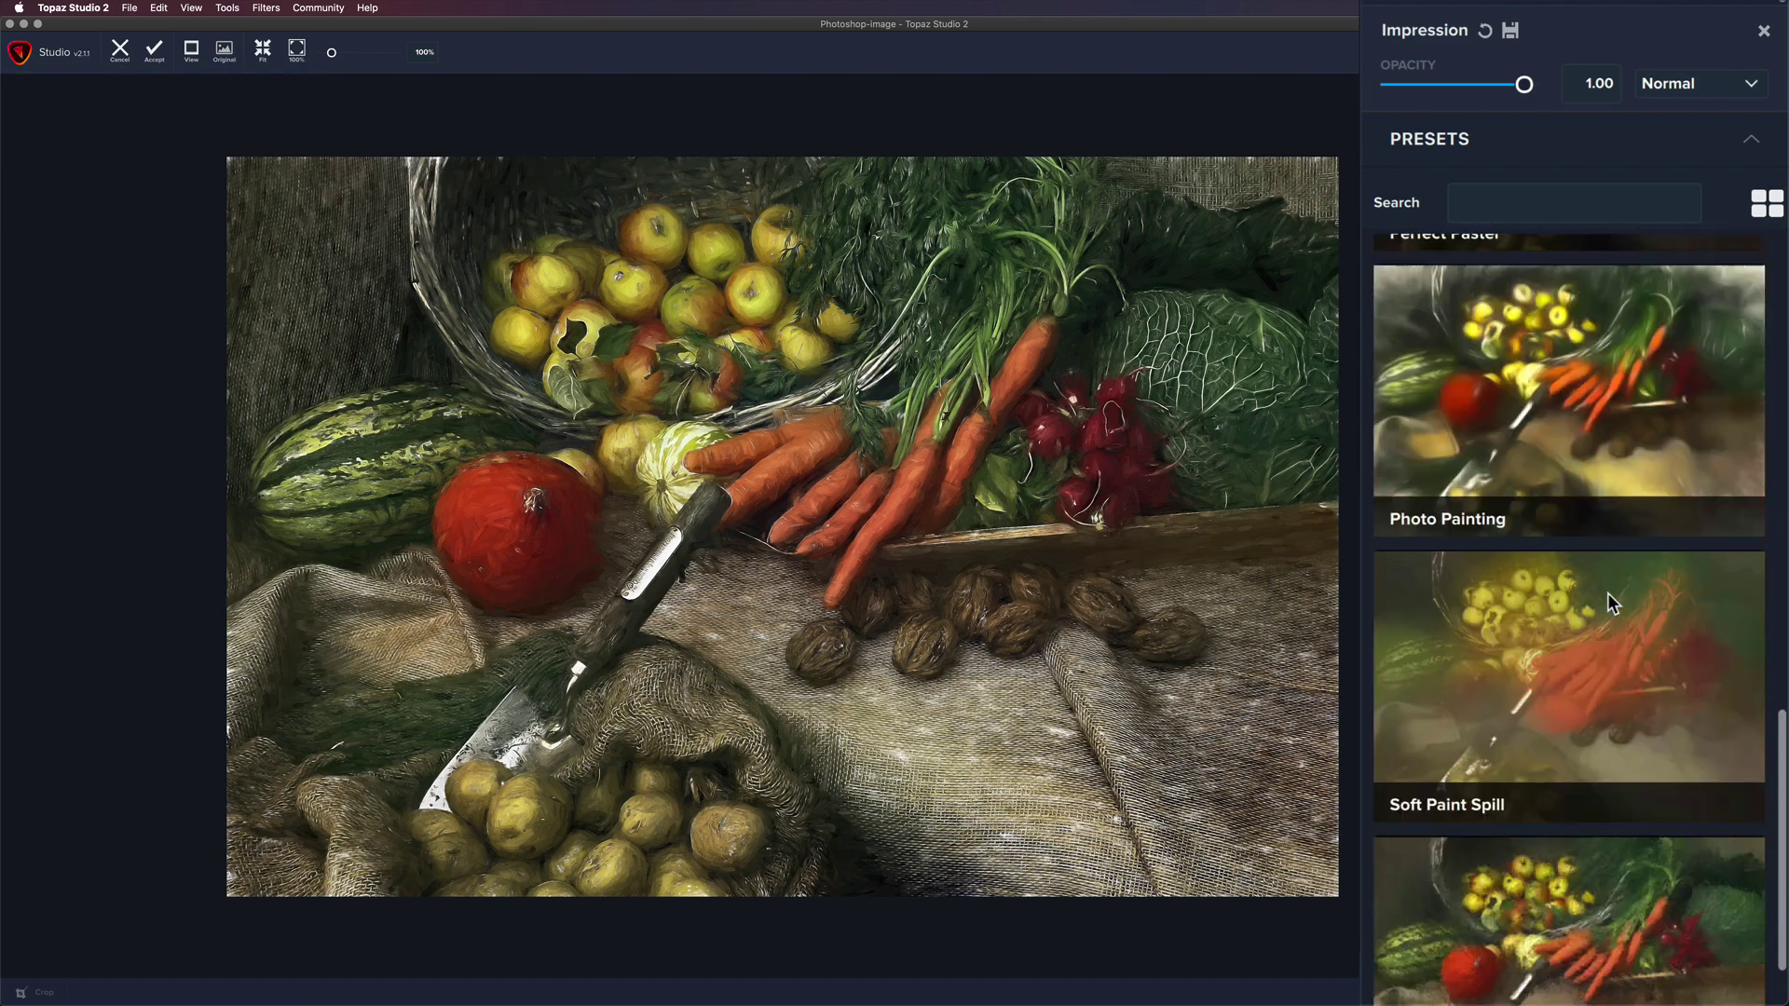
scroll(1608, 593, "up", 10)
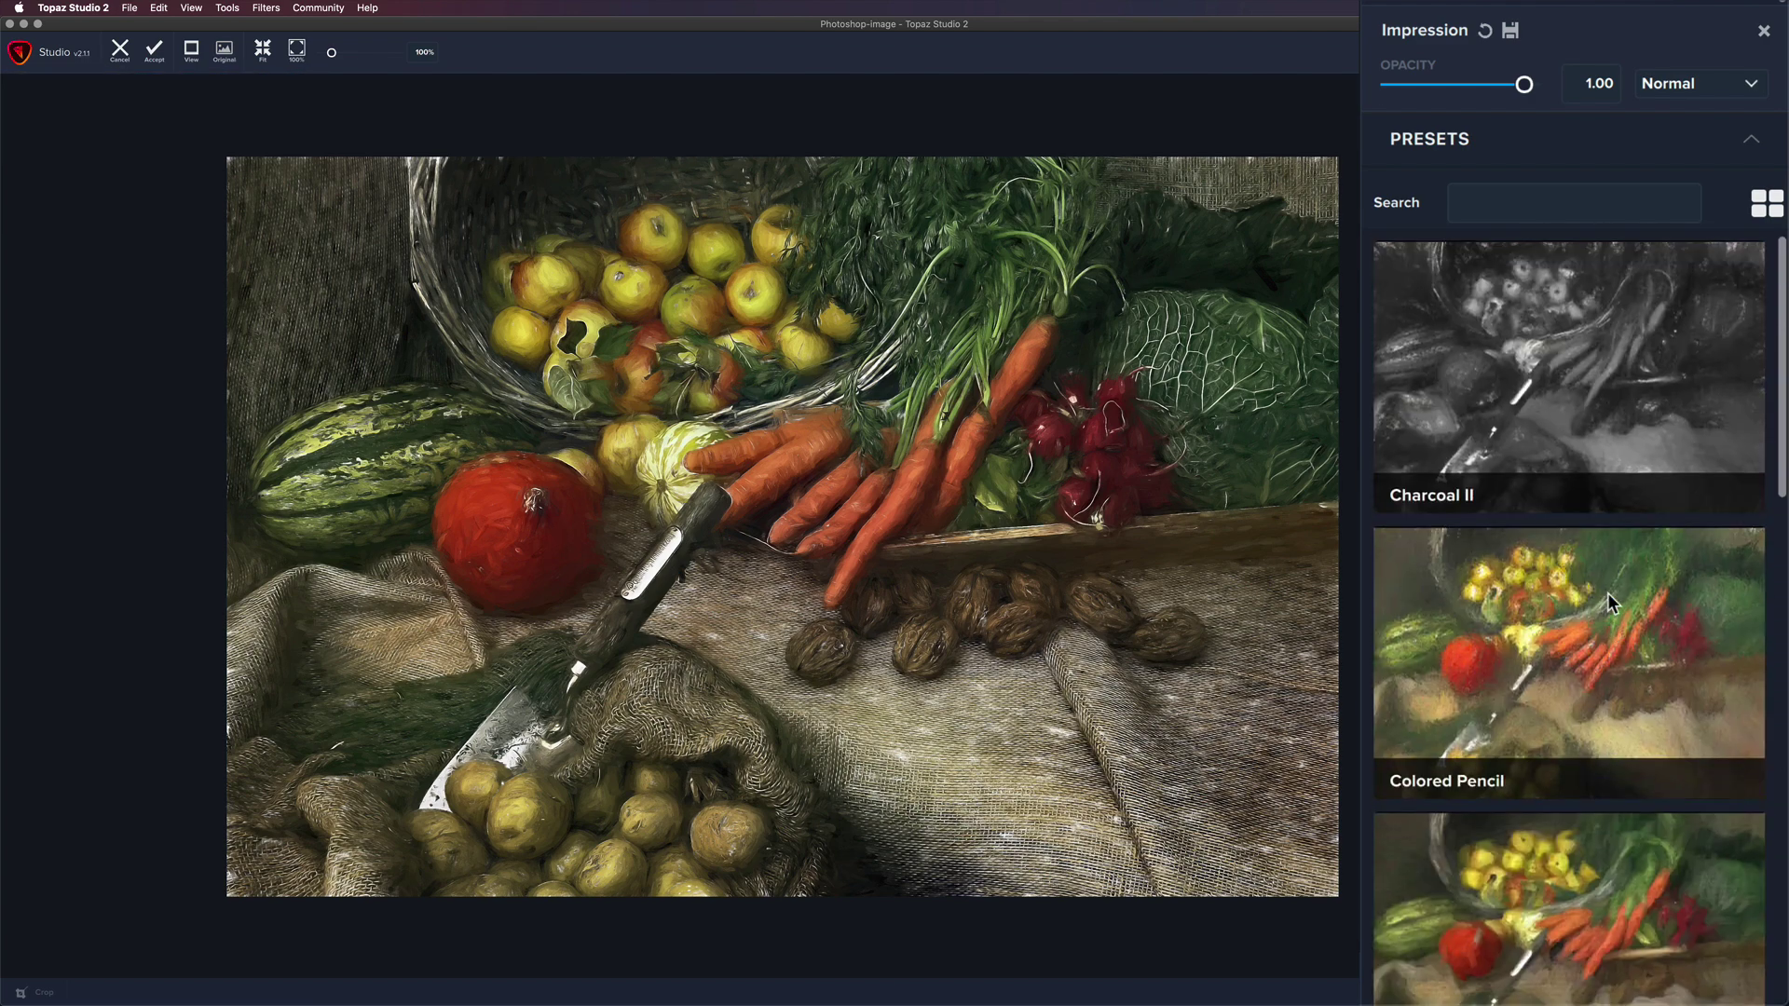
scroll(1608, 593, "down", 15)
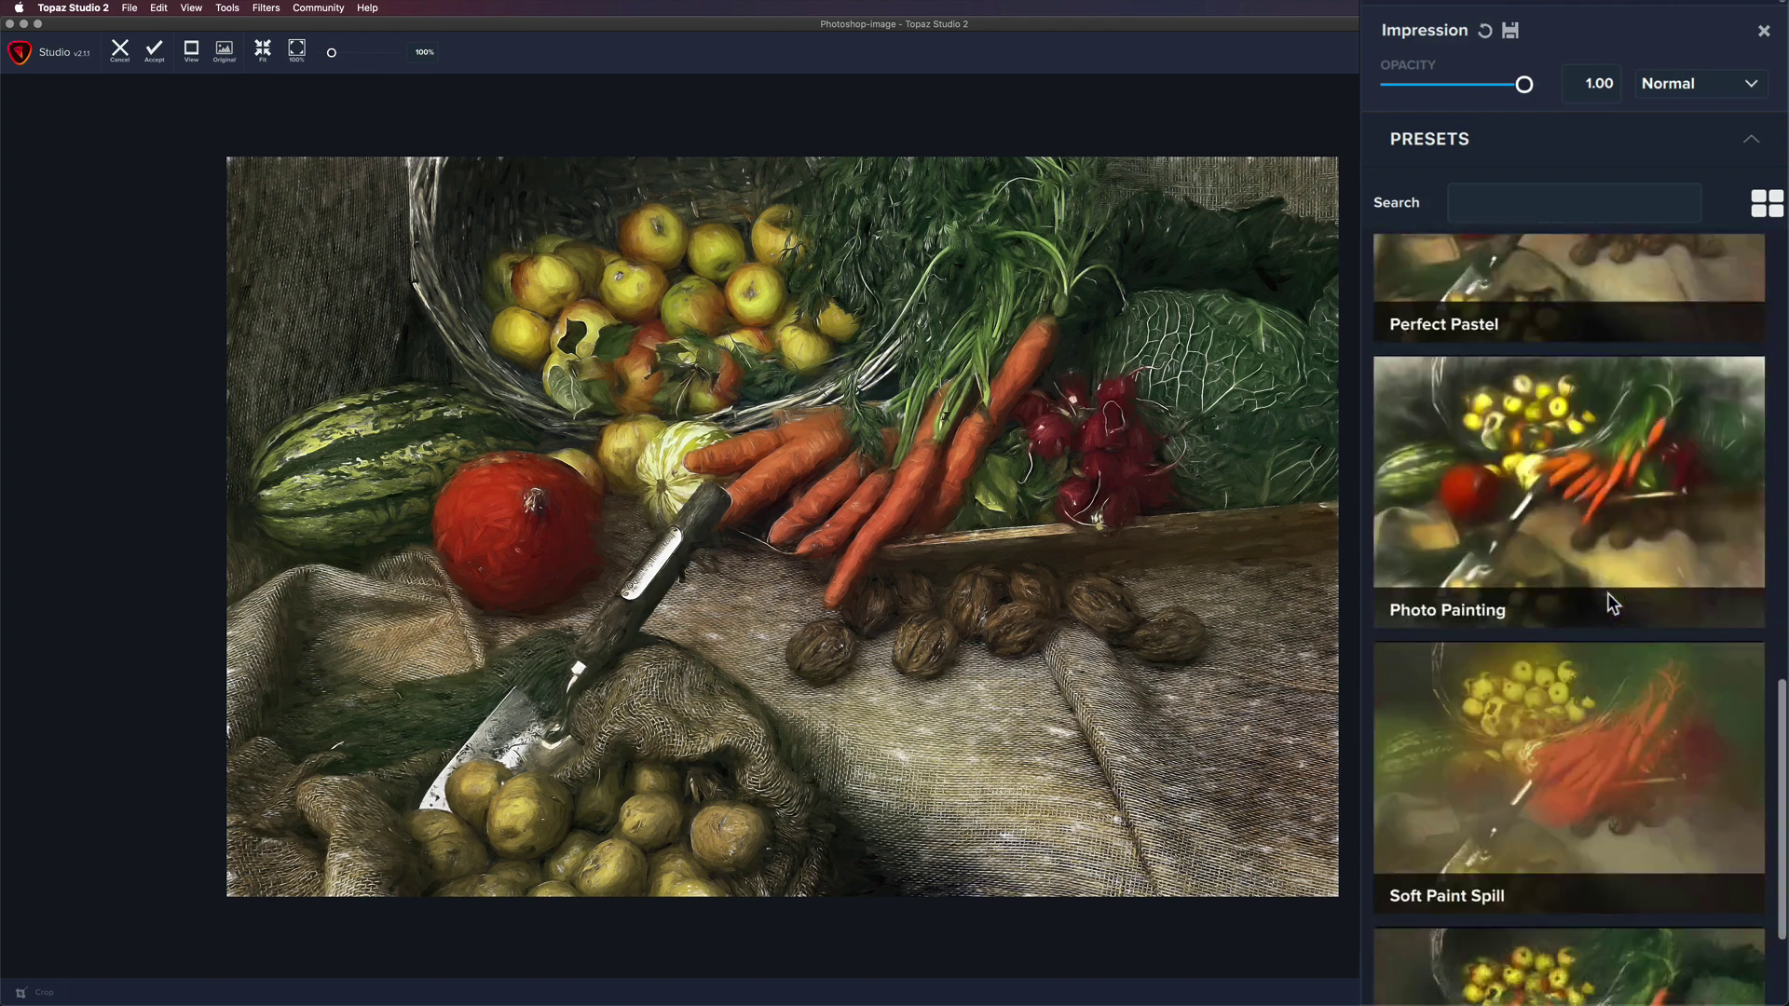
scroll(1608, 593, "up", 15)
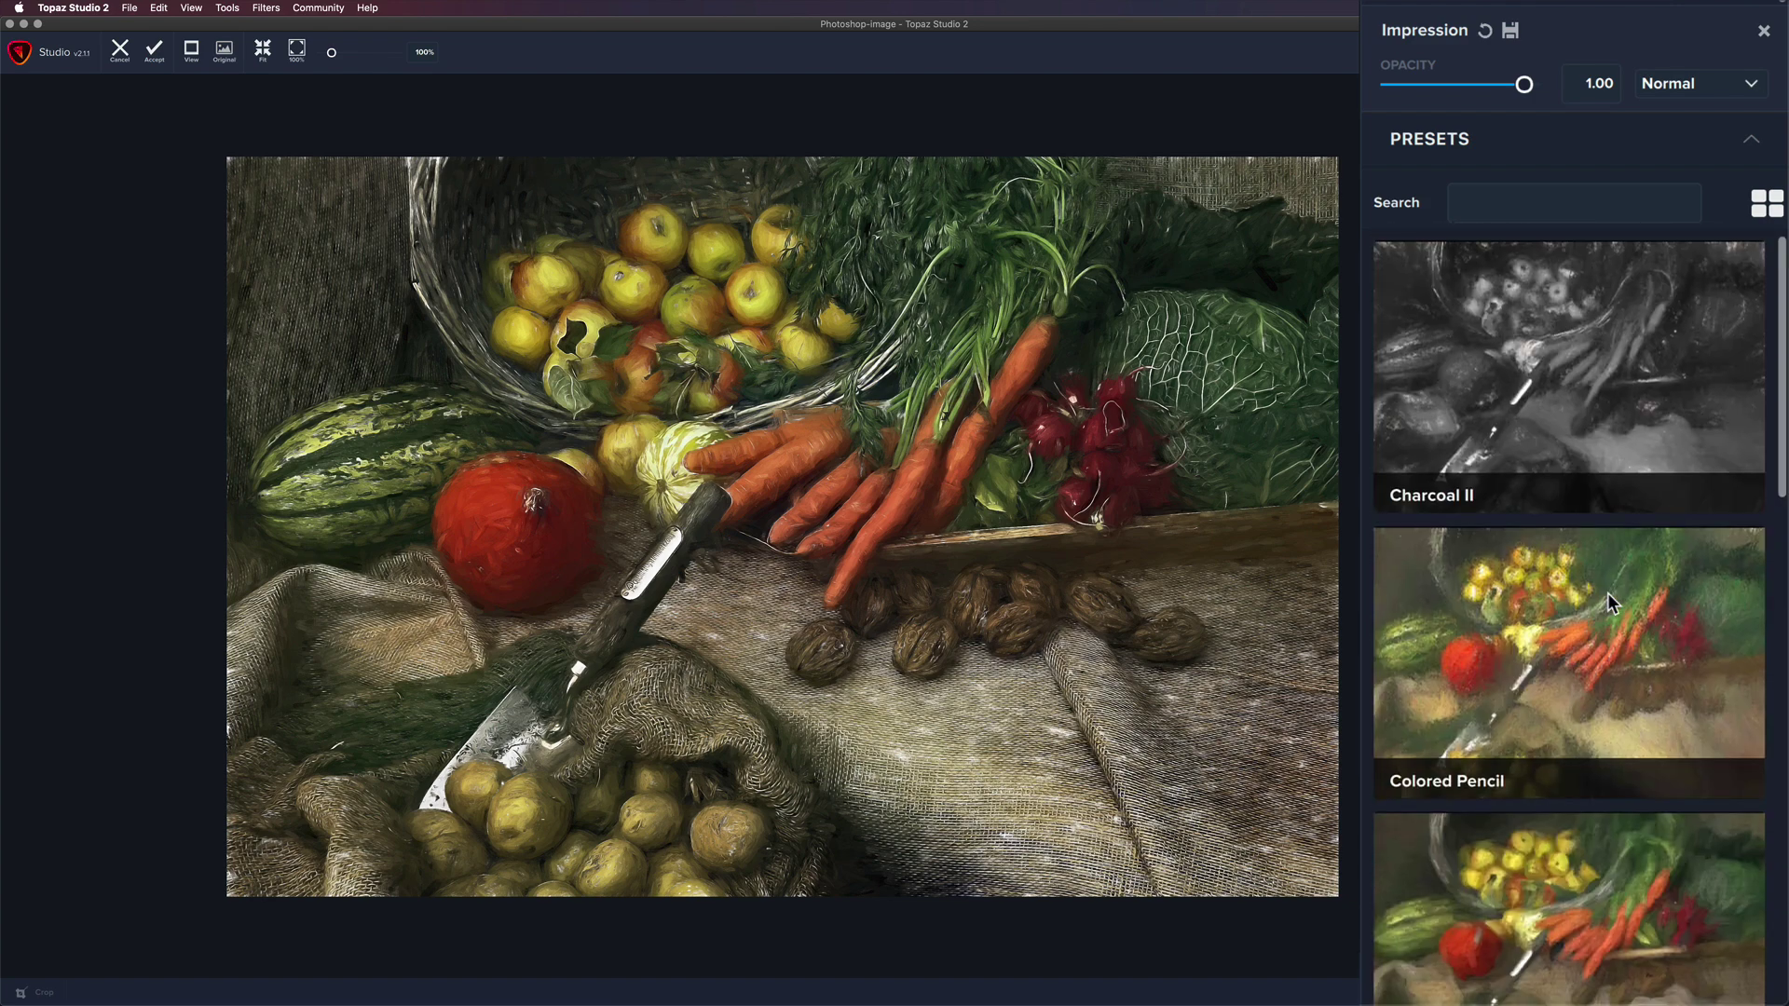
scroll(1608, 593, "down", 15)
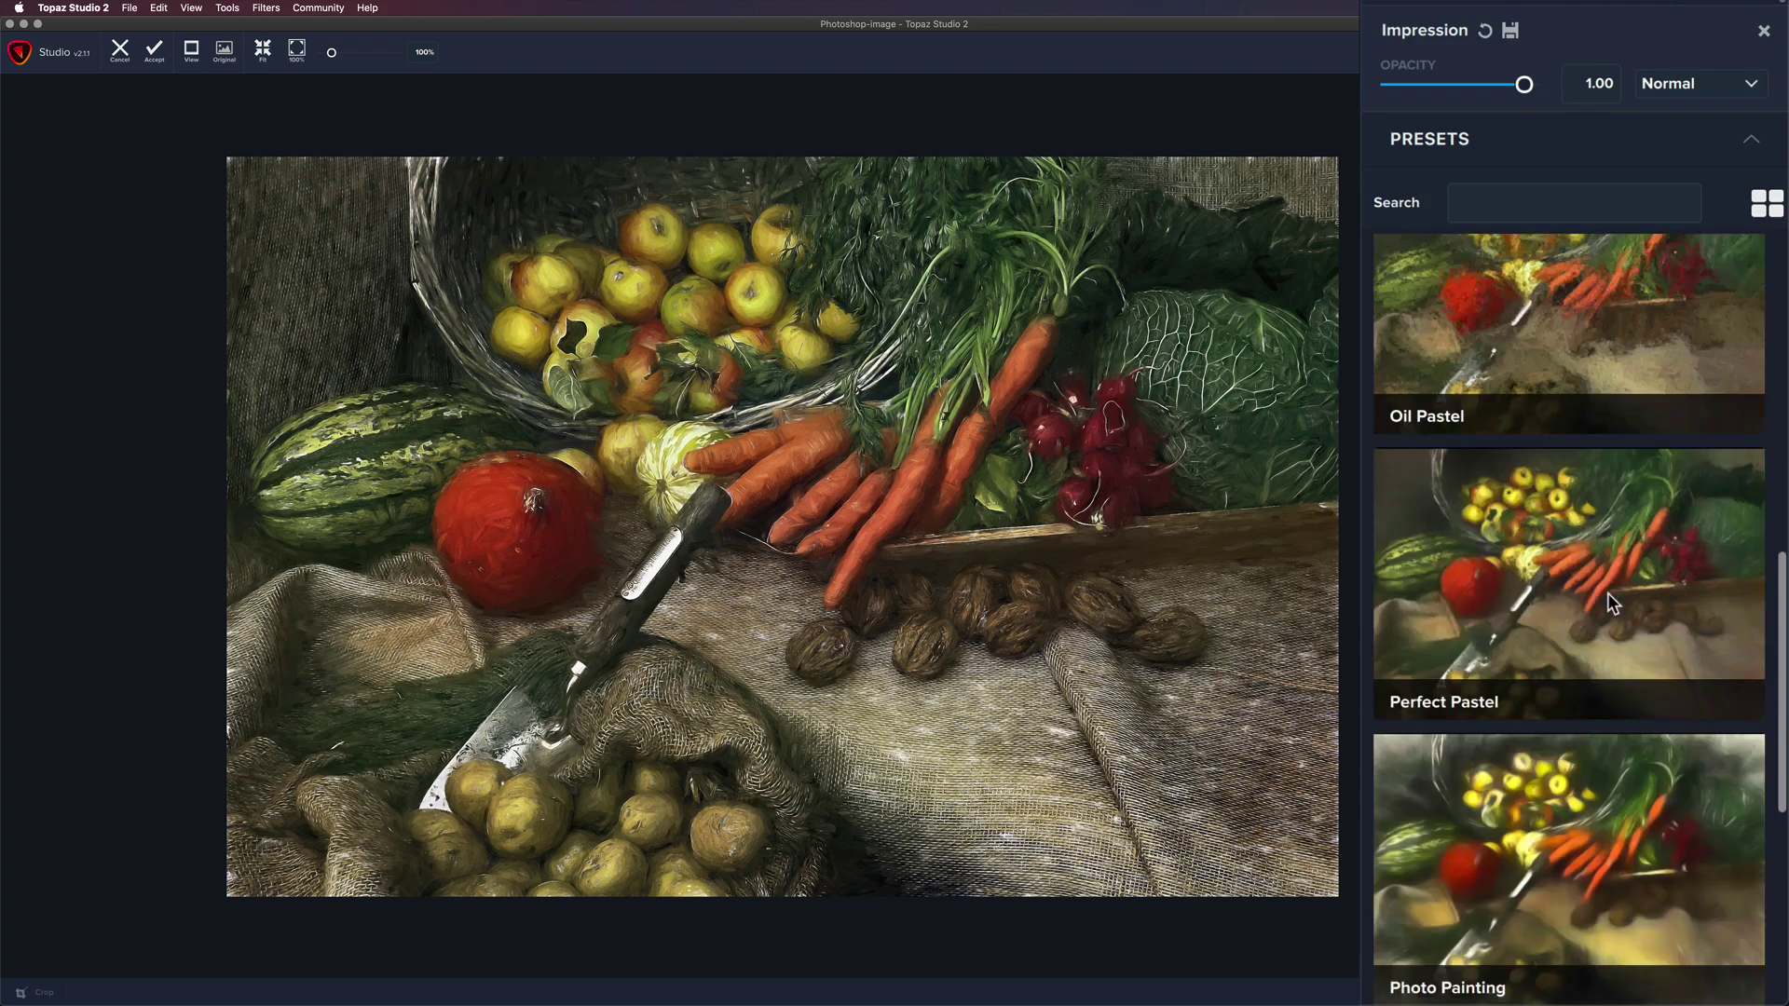
scroll(1609, 596, "up", 15)
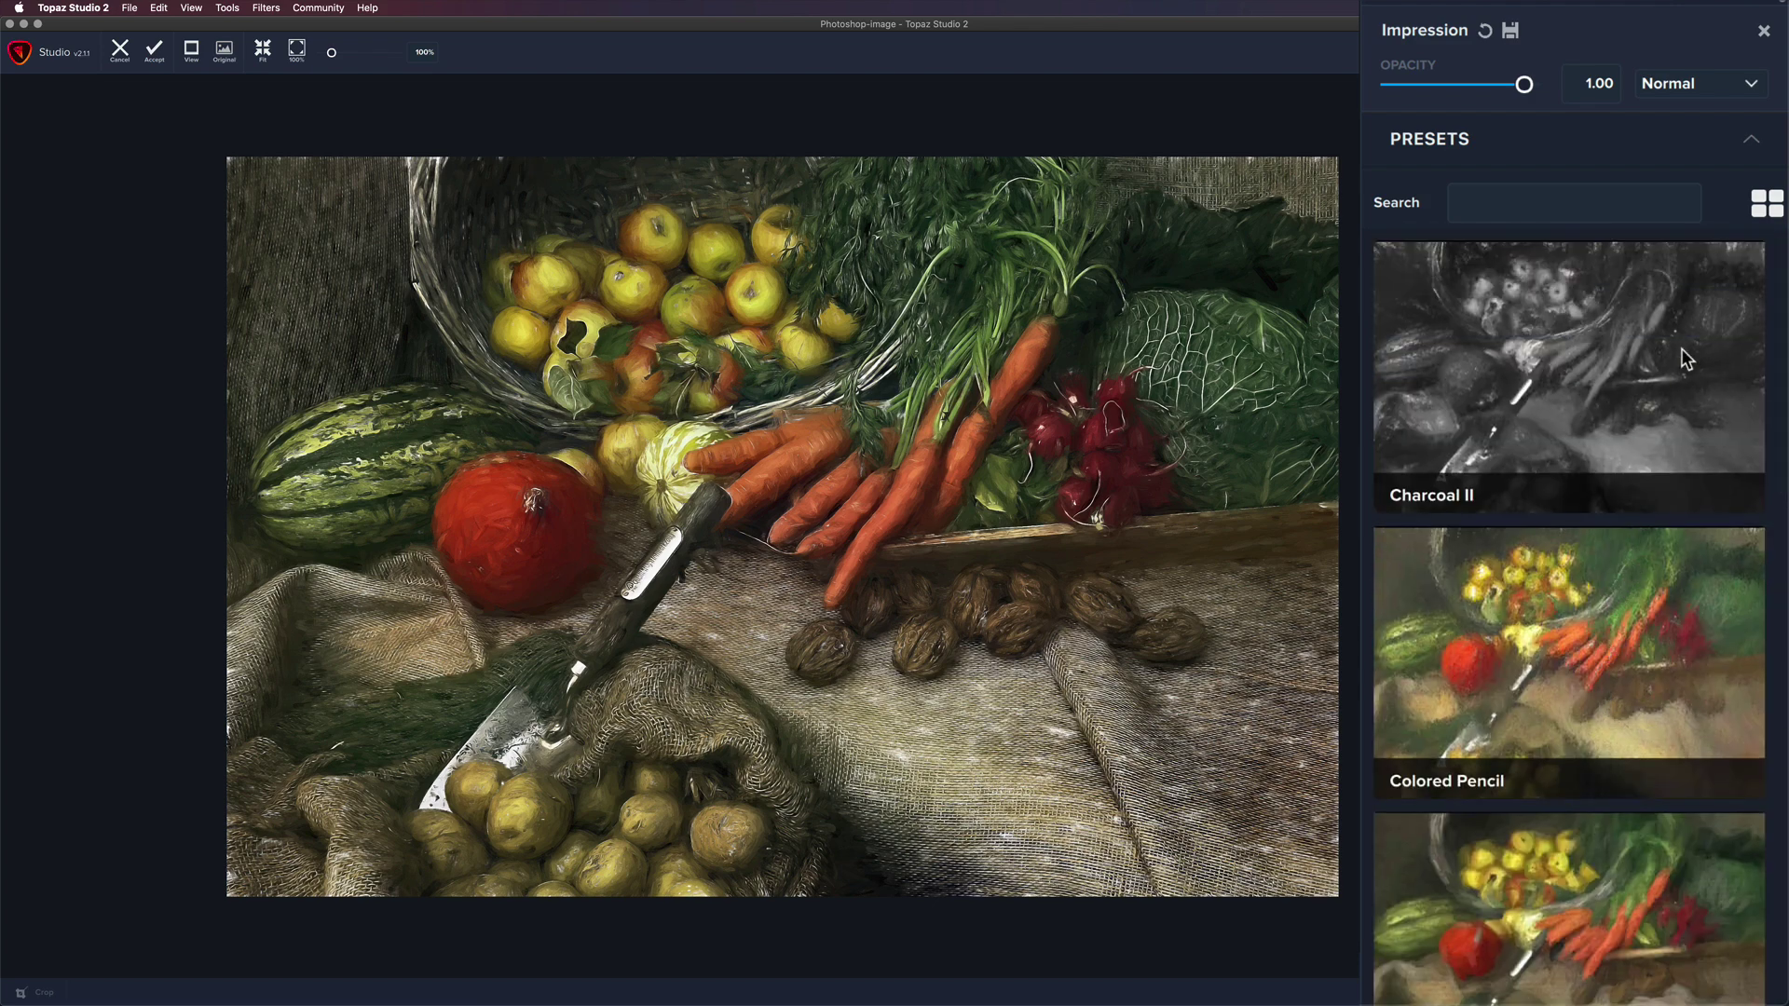
left_click(1763, 207)
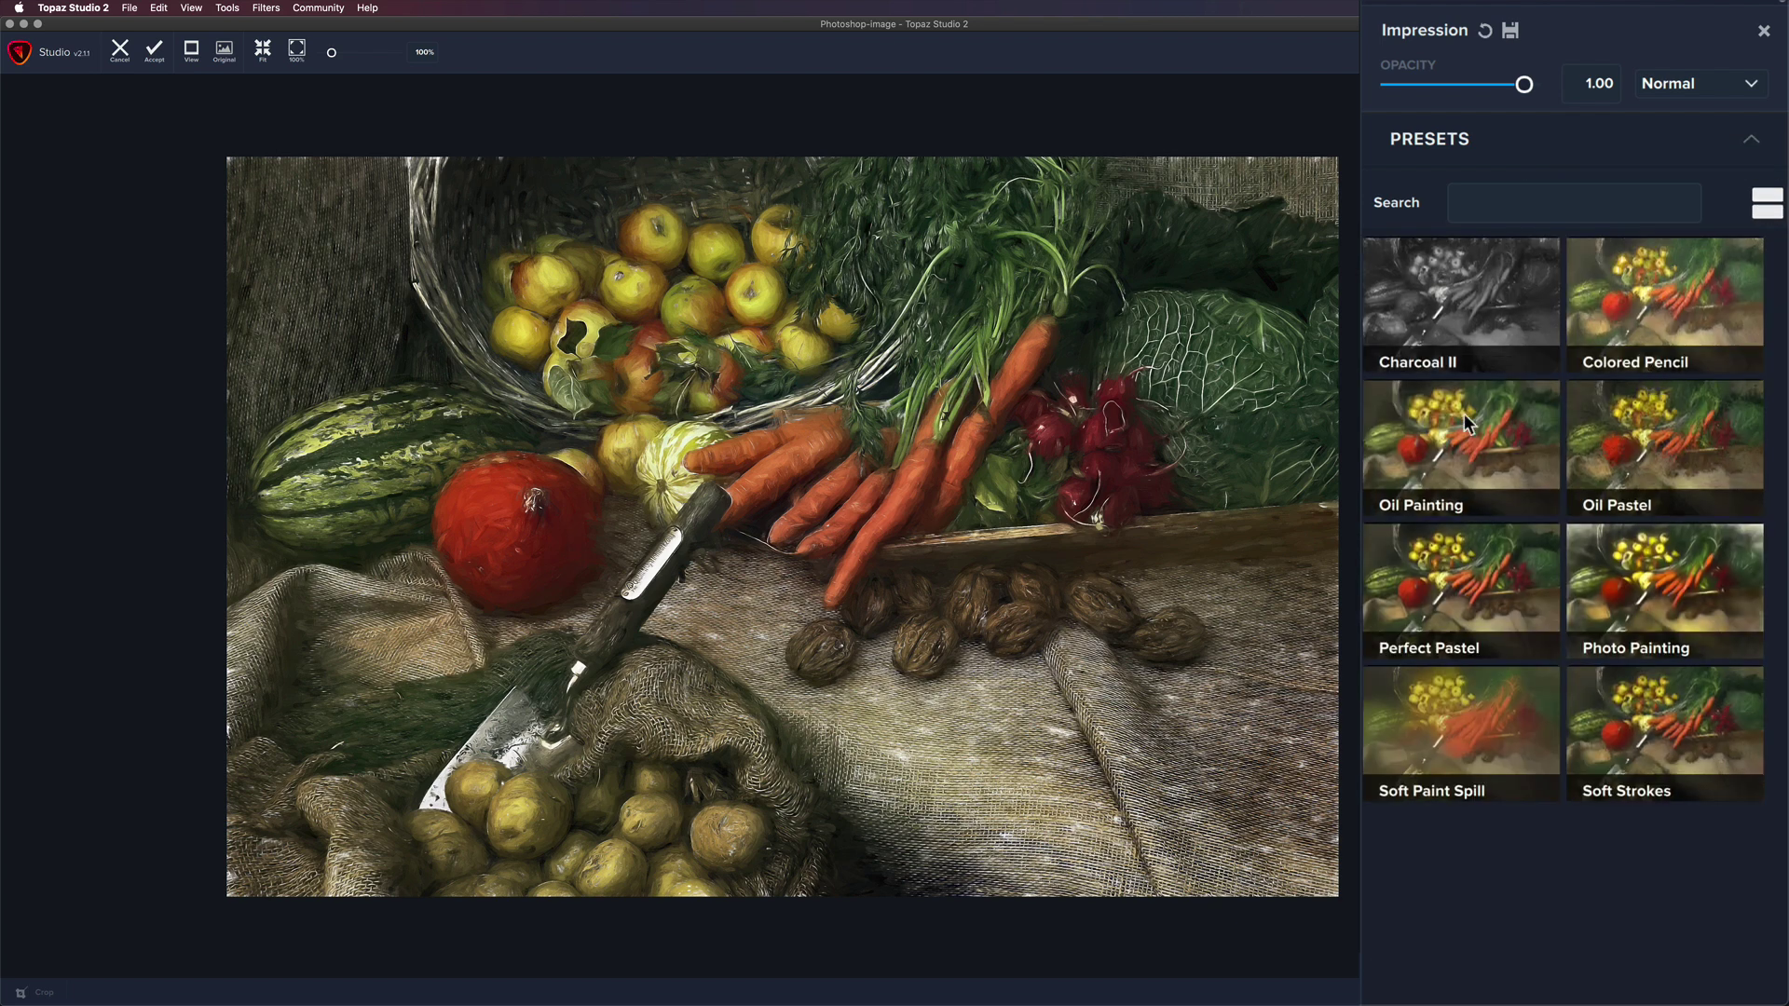
left_click(1766, 203)
Step: Preview the Photo Painting preset on the image, and leave the presets without applying it
scroll(1670, 450, "down", 10)
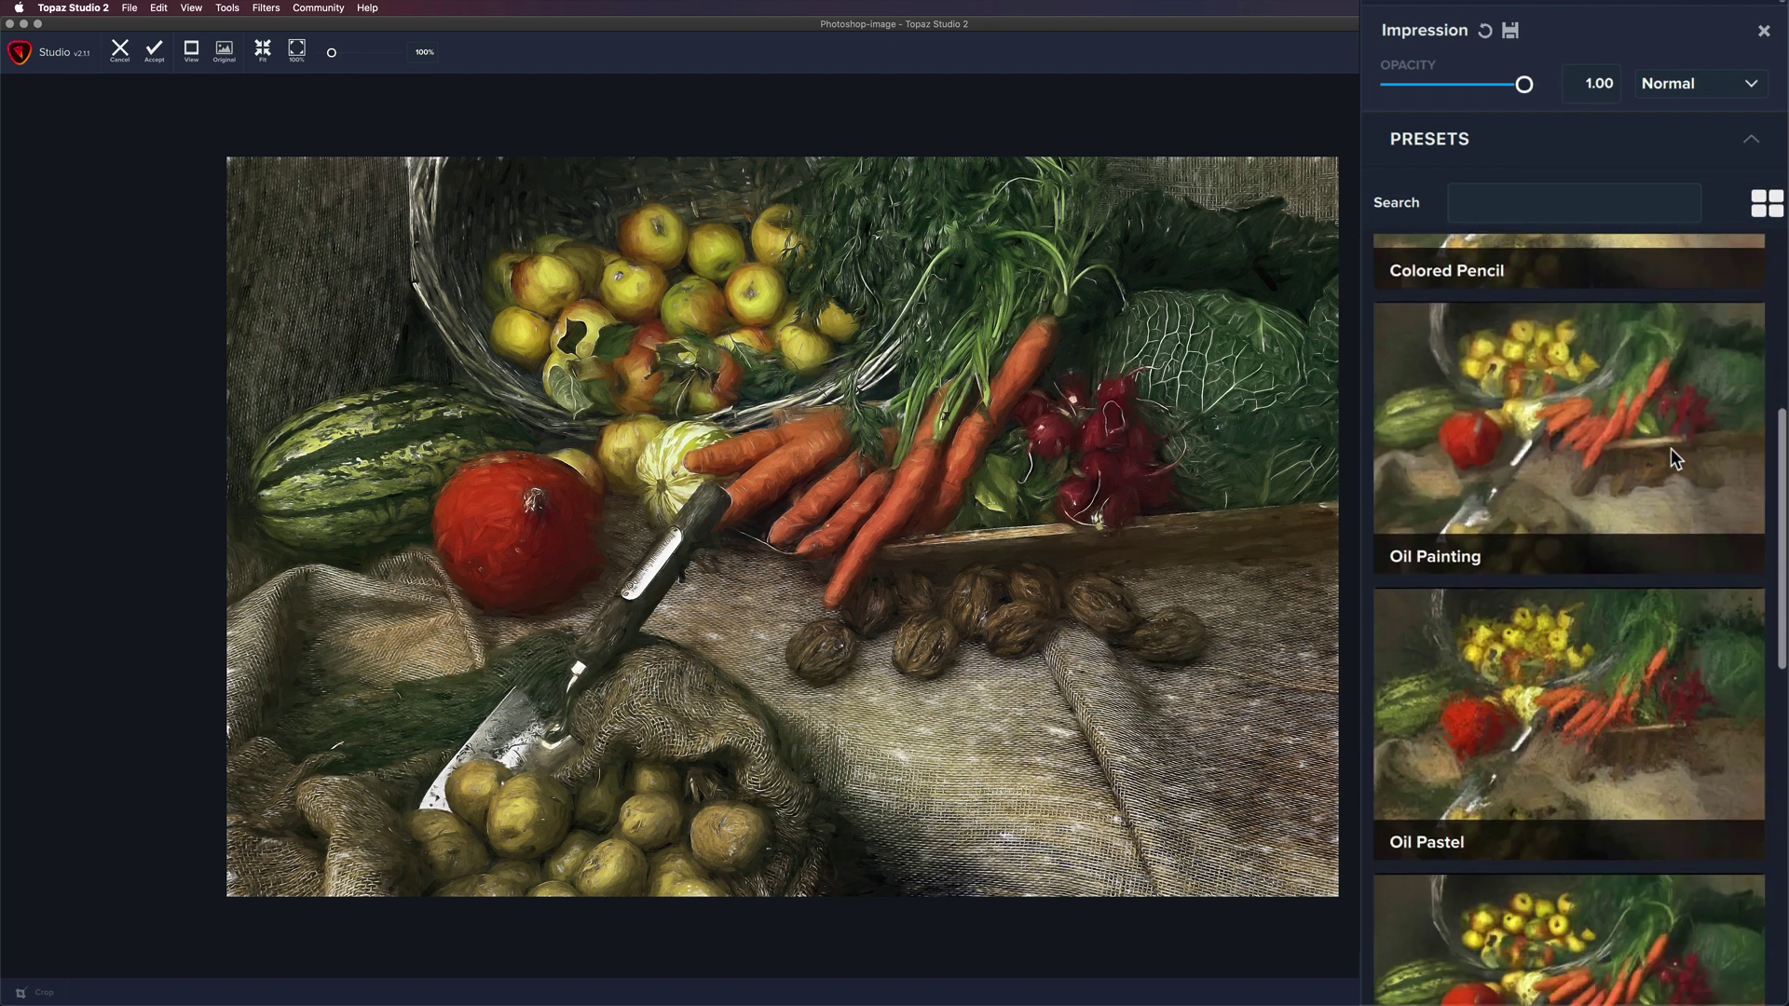
scroll(1641, 531, "down", 4)
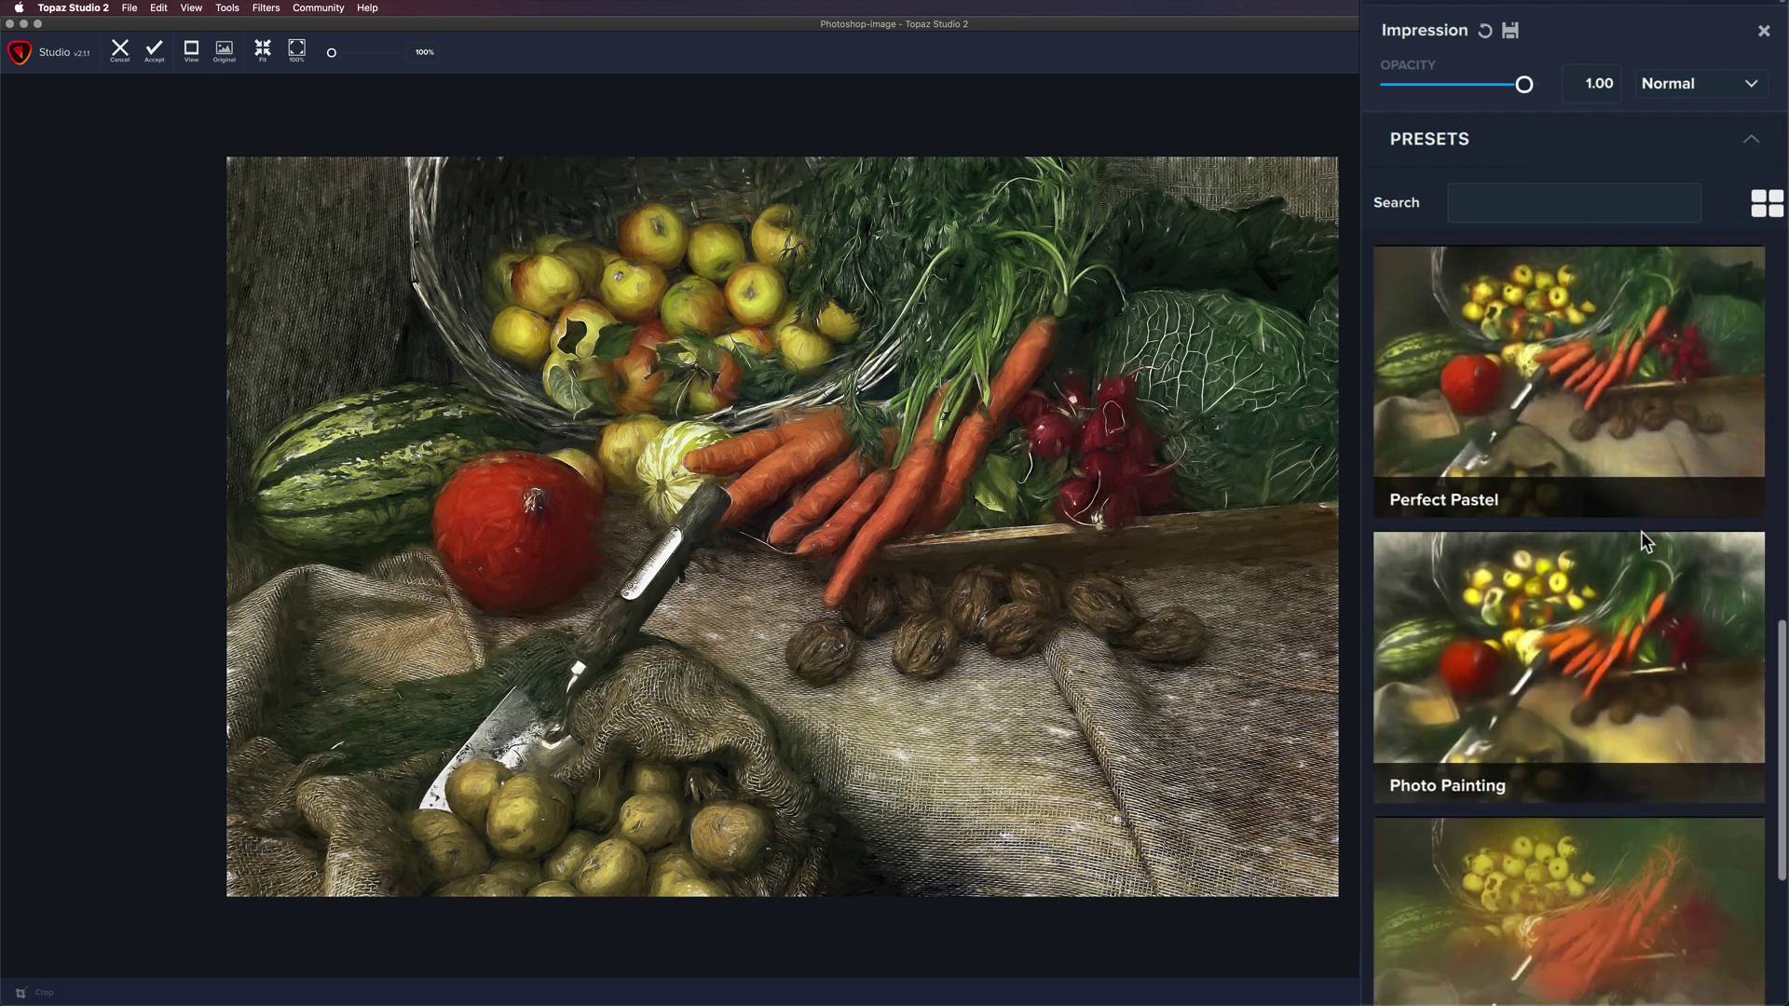
scroll(1641, 531, "up", 3)
scroll(1641, 531, "down", 3)
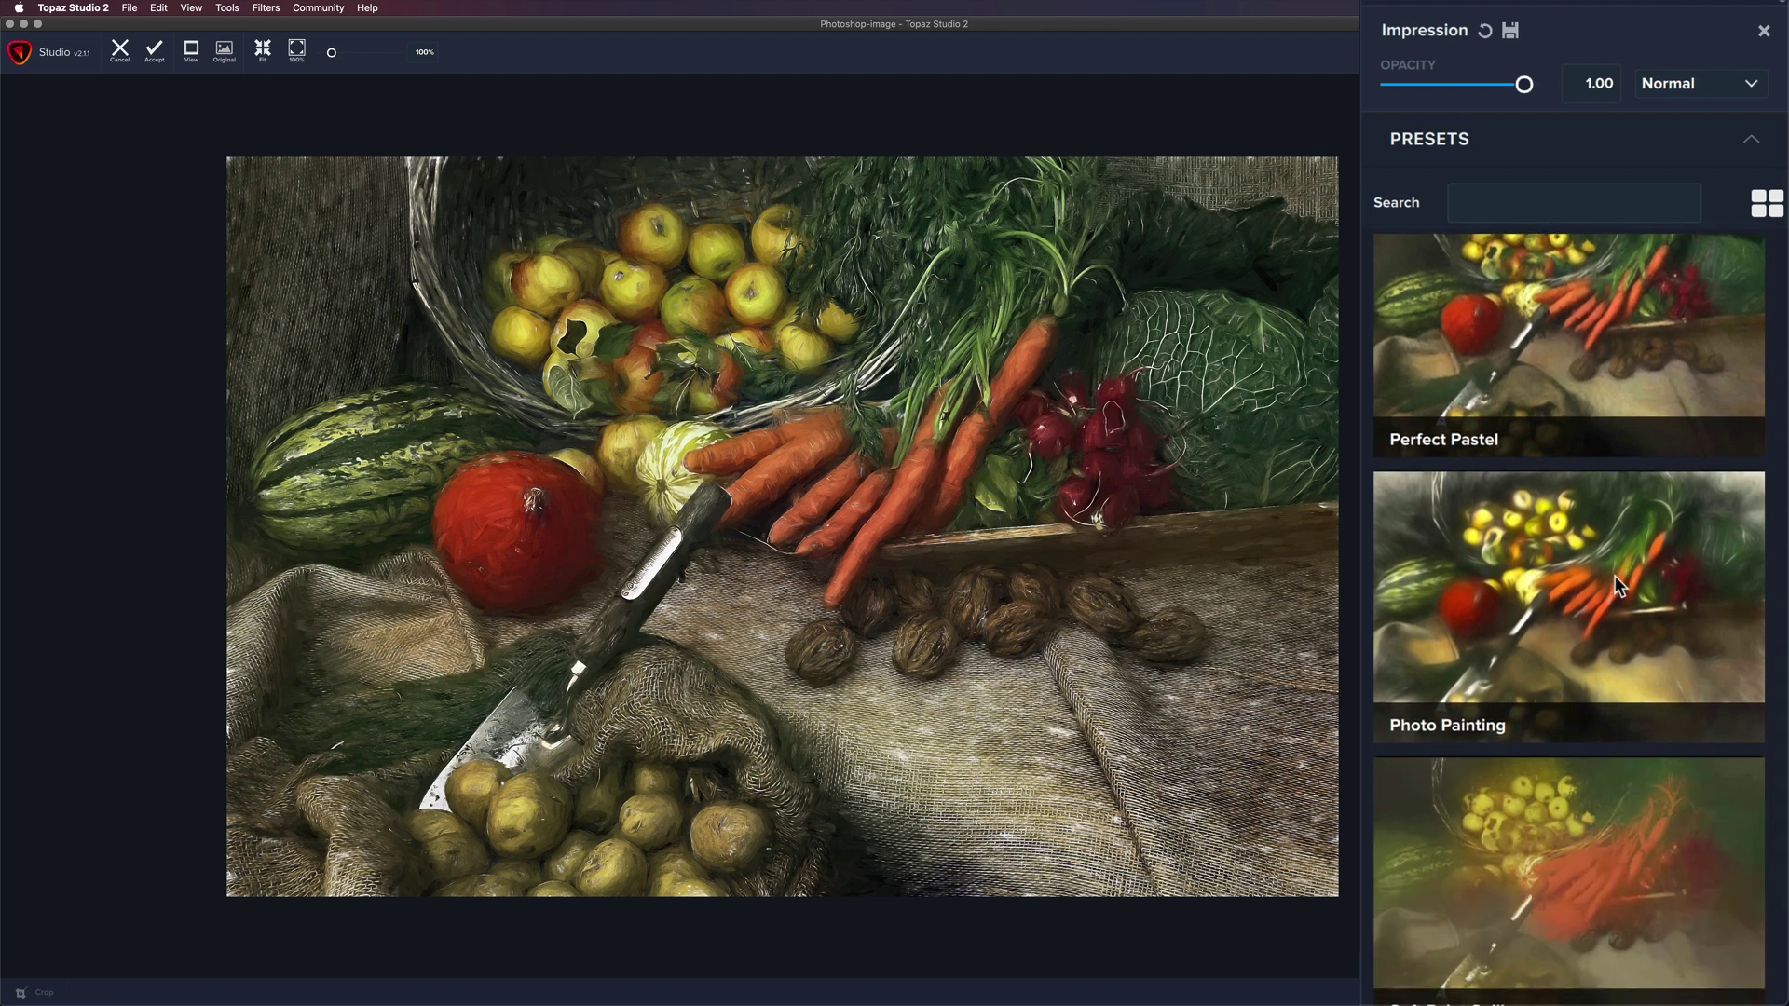
left_click(1615, 578)
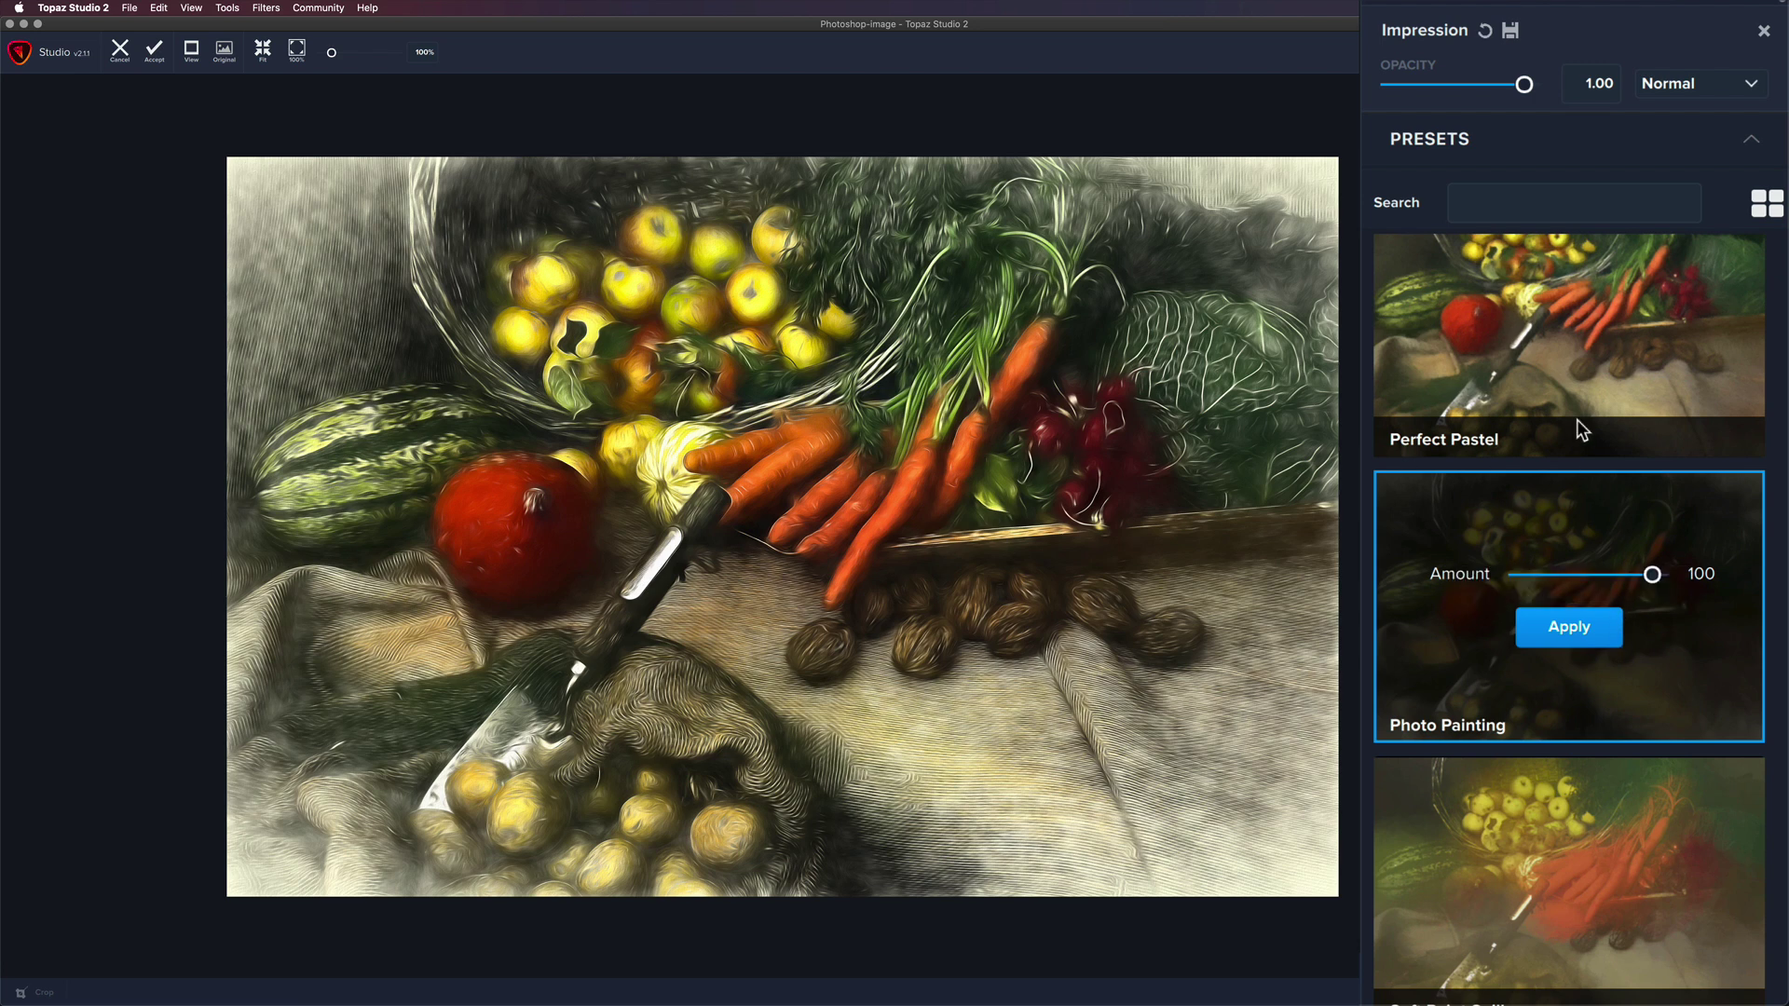
left_click(1571, 138)
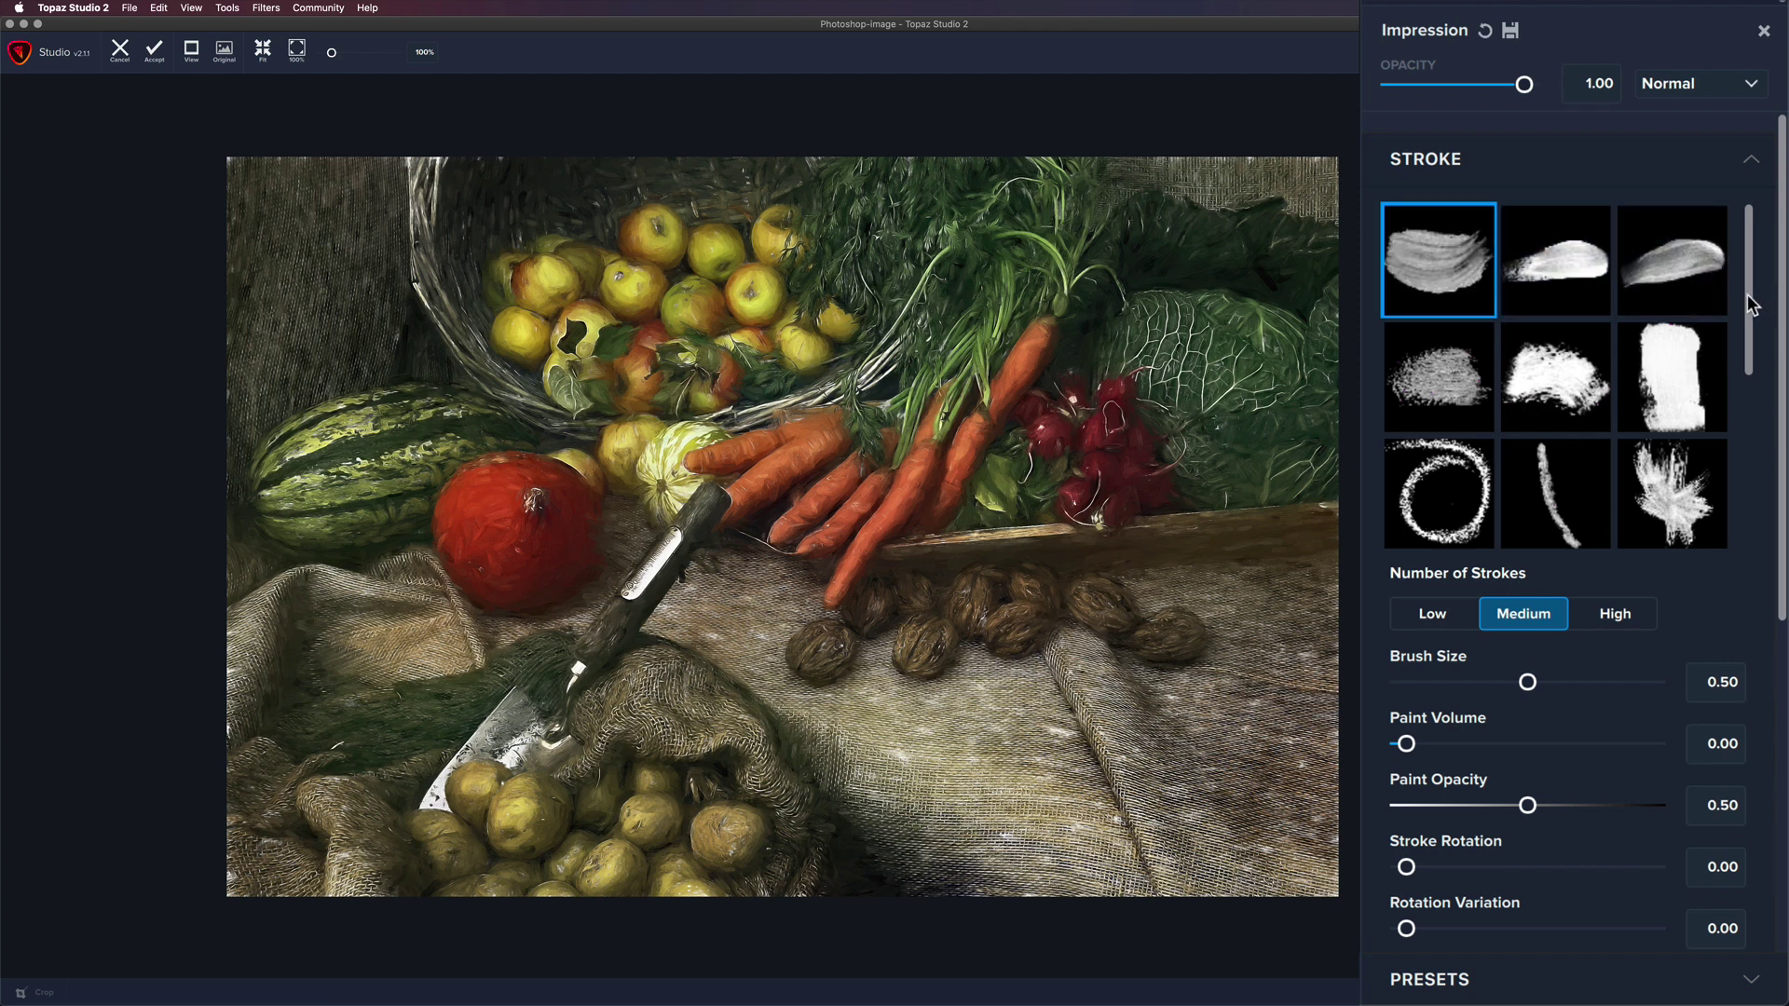
Step: Compare the Low, Medium and High settings for the number of strokes, ending on Medium
scroll(1752, 319, "down", 1)
mouse_move(1752, 318)
left_mouse_down()
mouse_move(1761, 512)
mouse_move(1773, 220)
mouse_move(1769, 539)
mouse_move(1730, 144)
left_mouse_up()
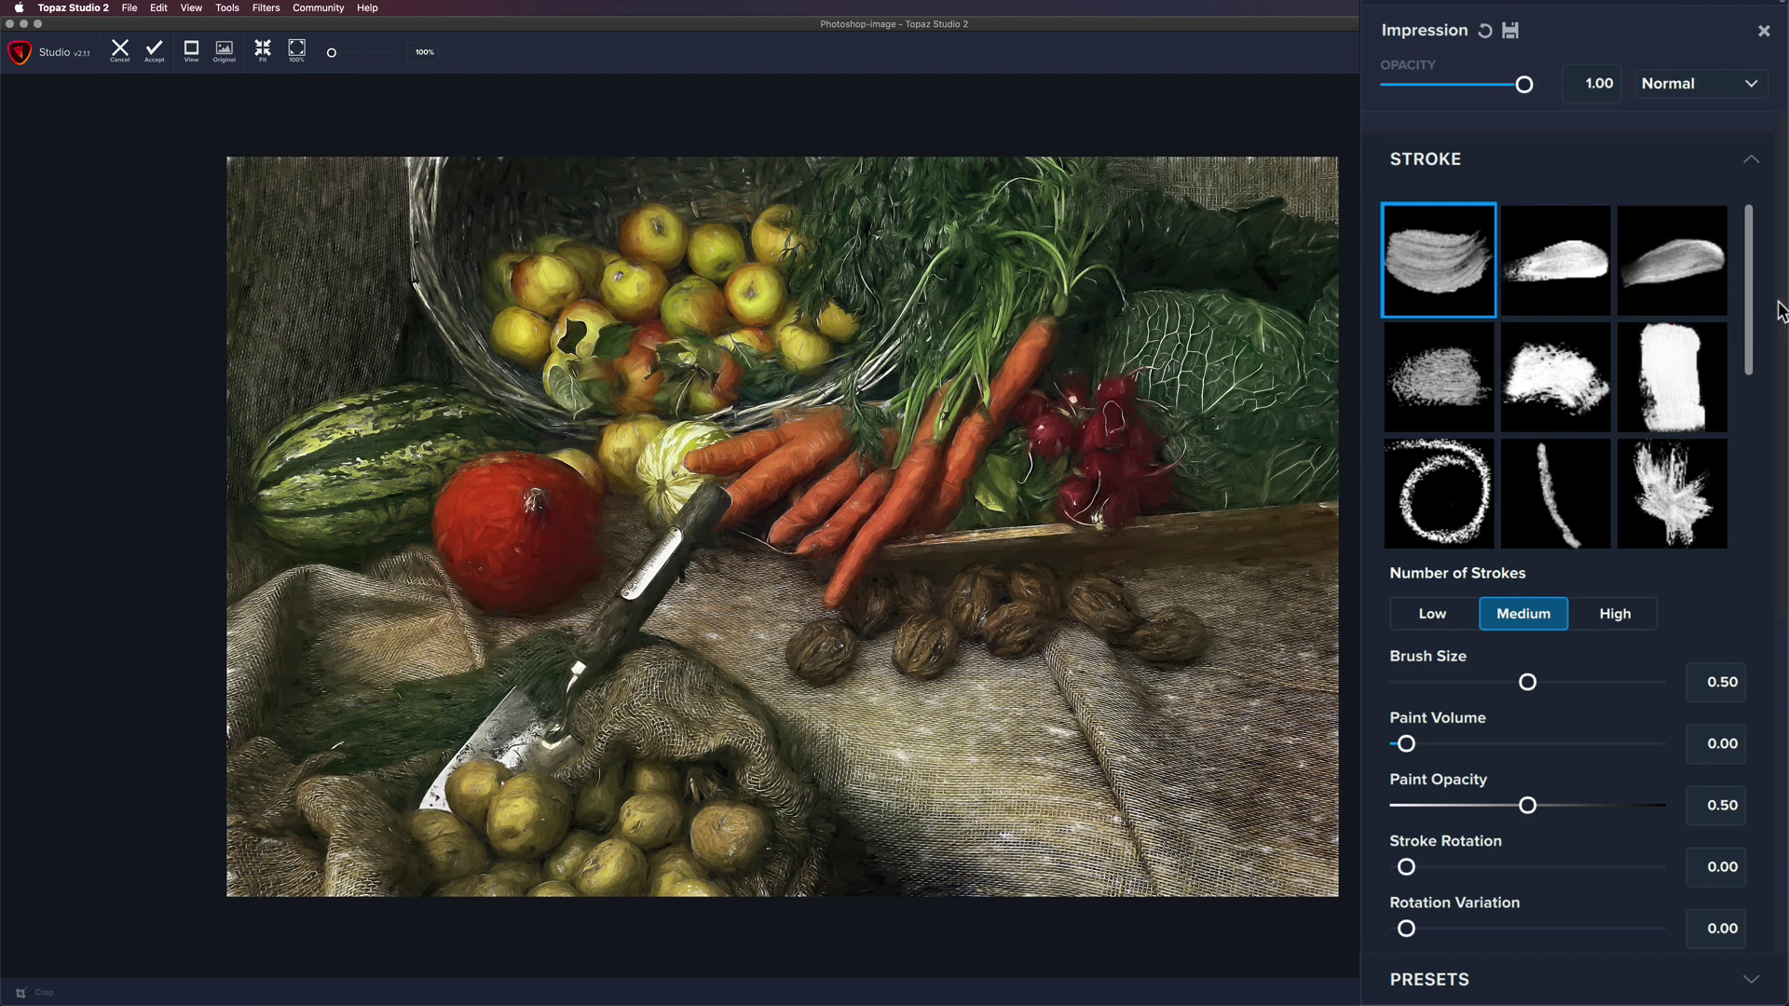
scroll(1781, 310, "down", 5)
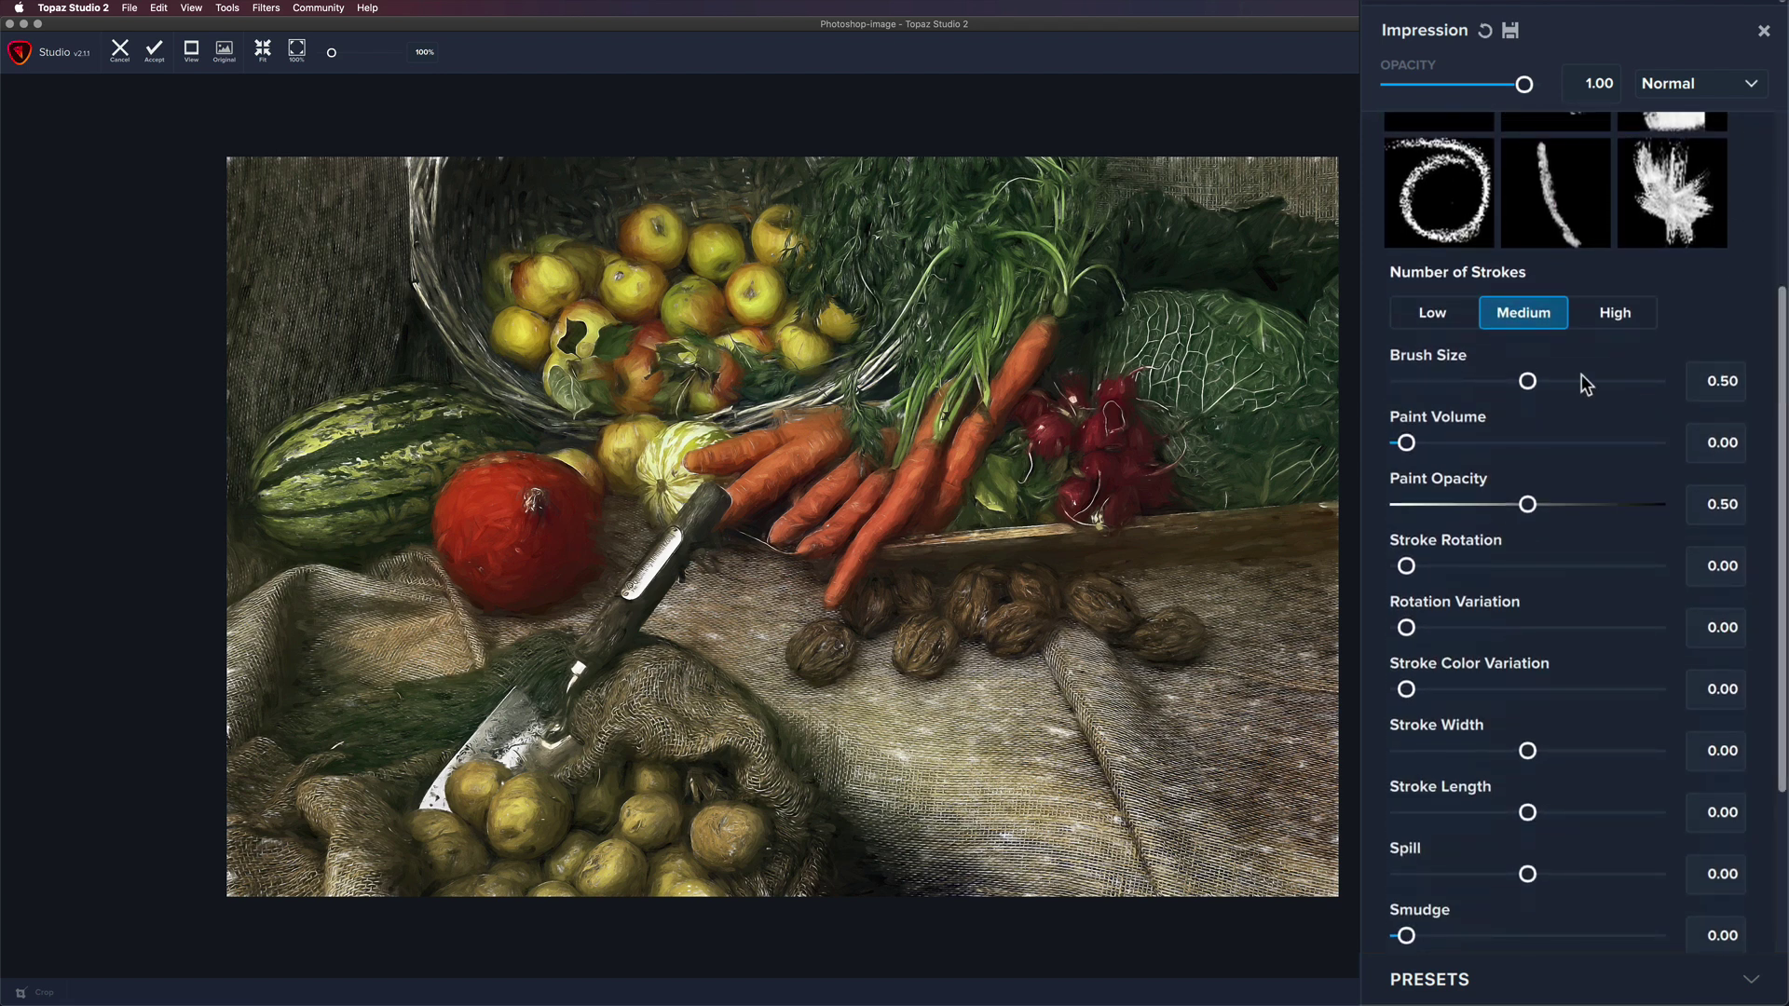
left_click(1441, 322)
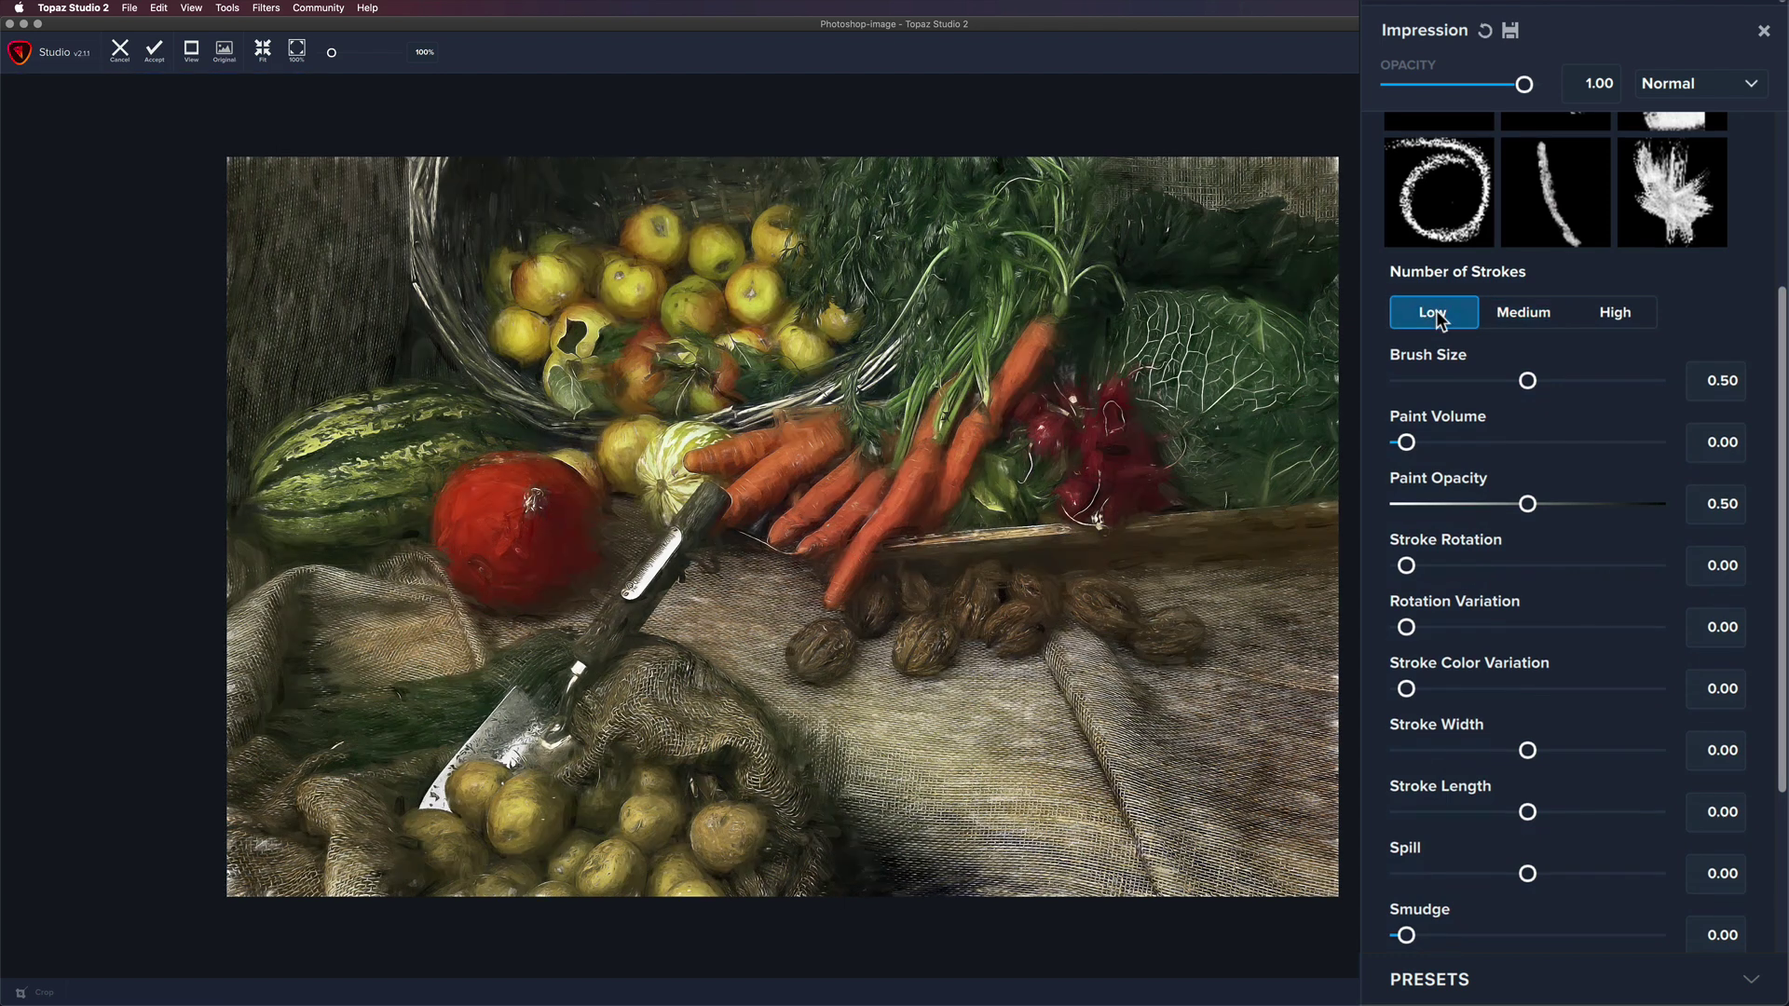
left_click(1521, 313)
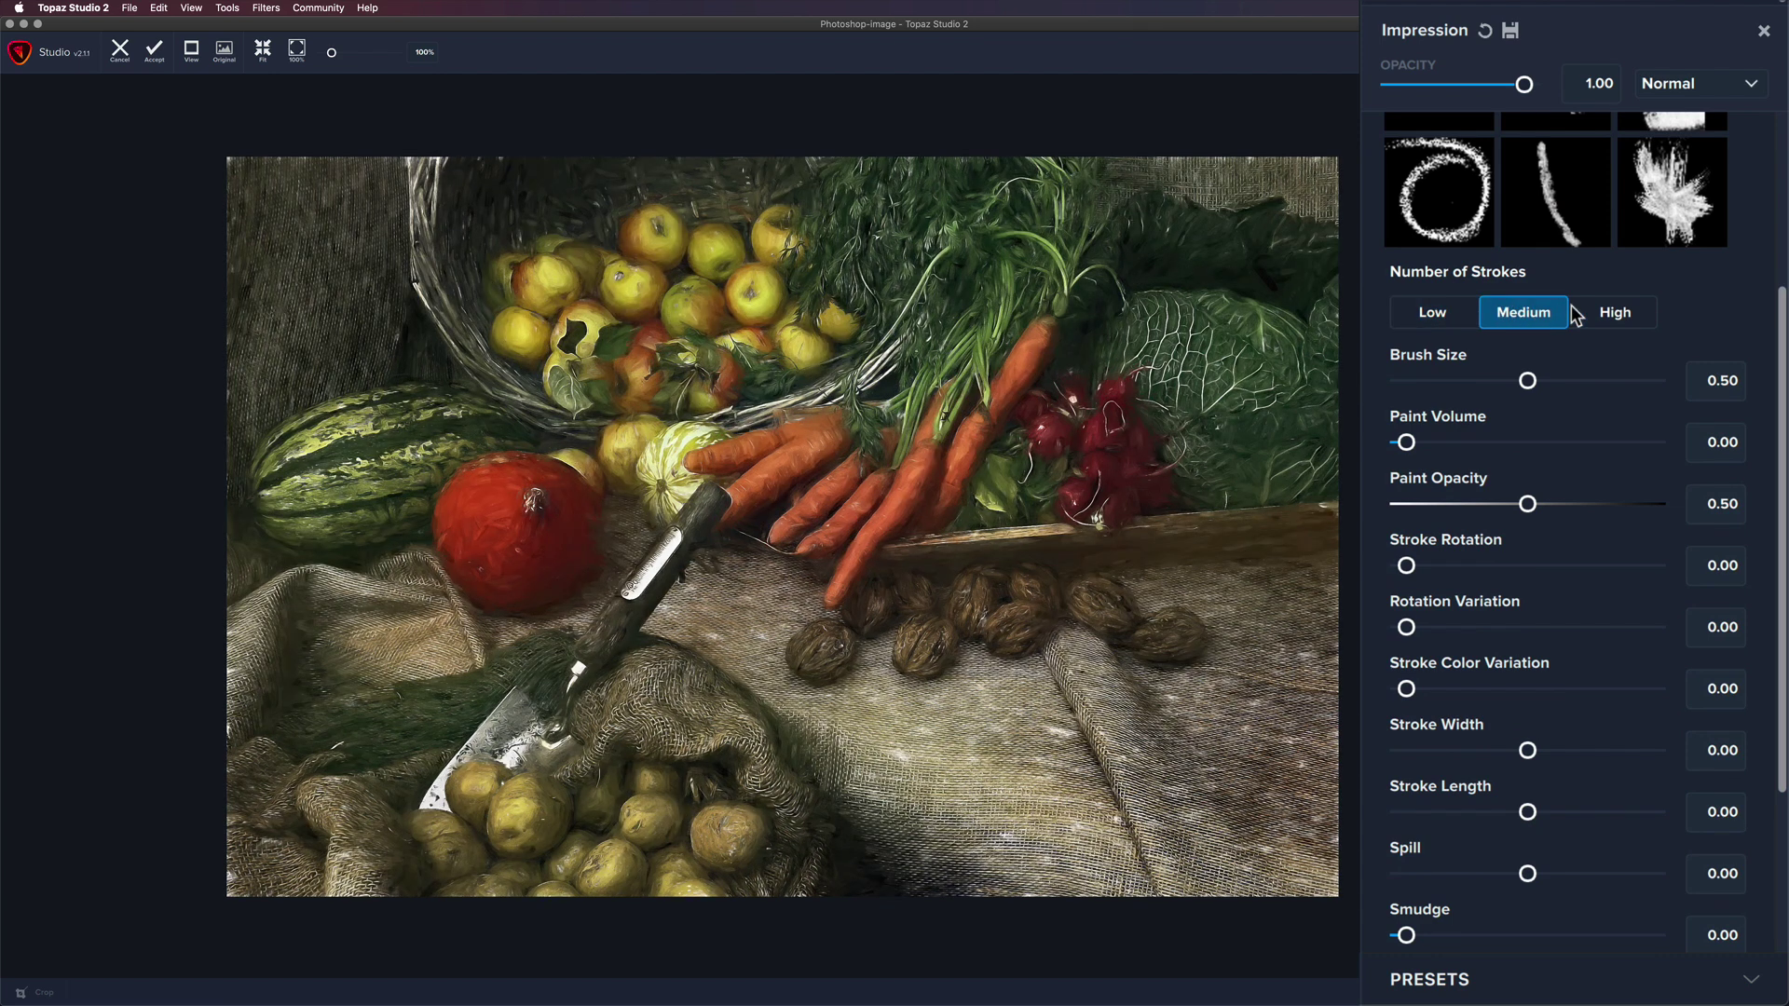
left_click(1619, 314)
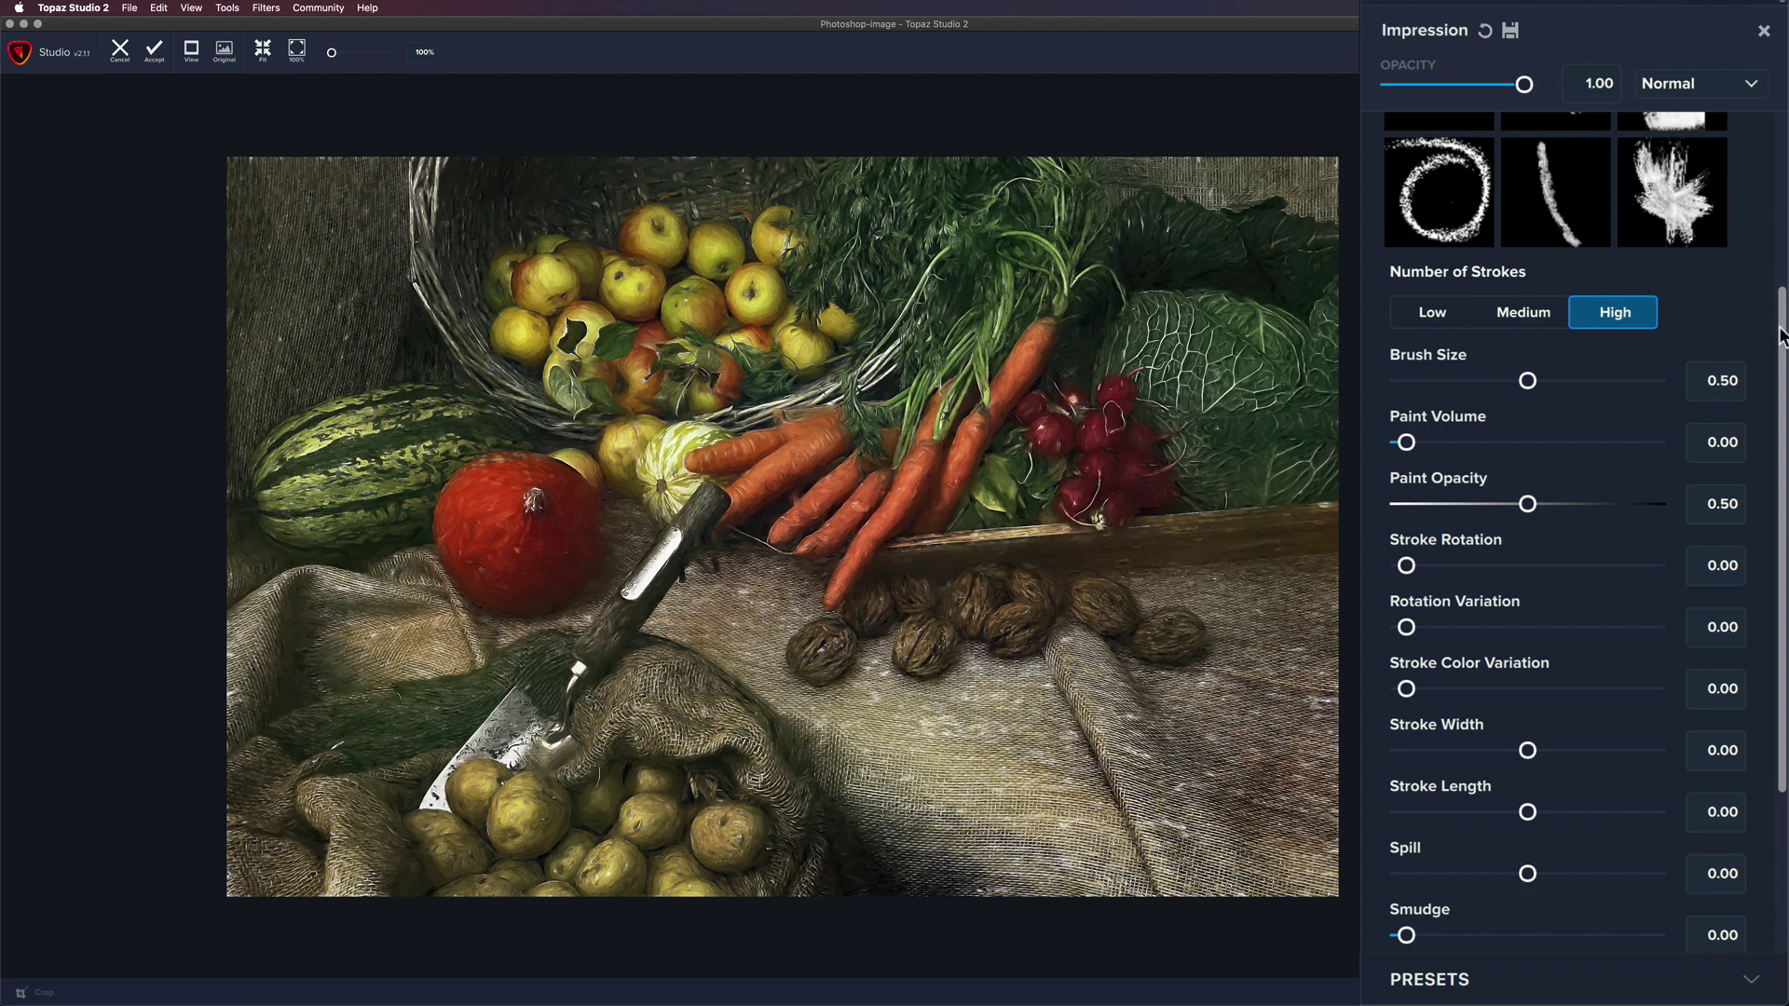
scroll(1782, 335, "up", 1)
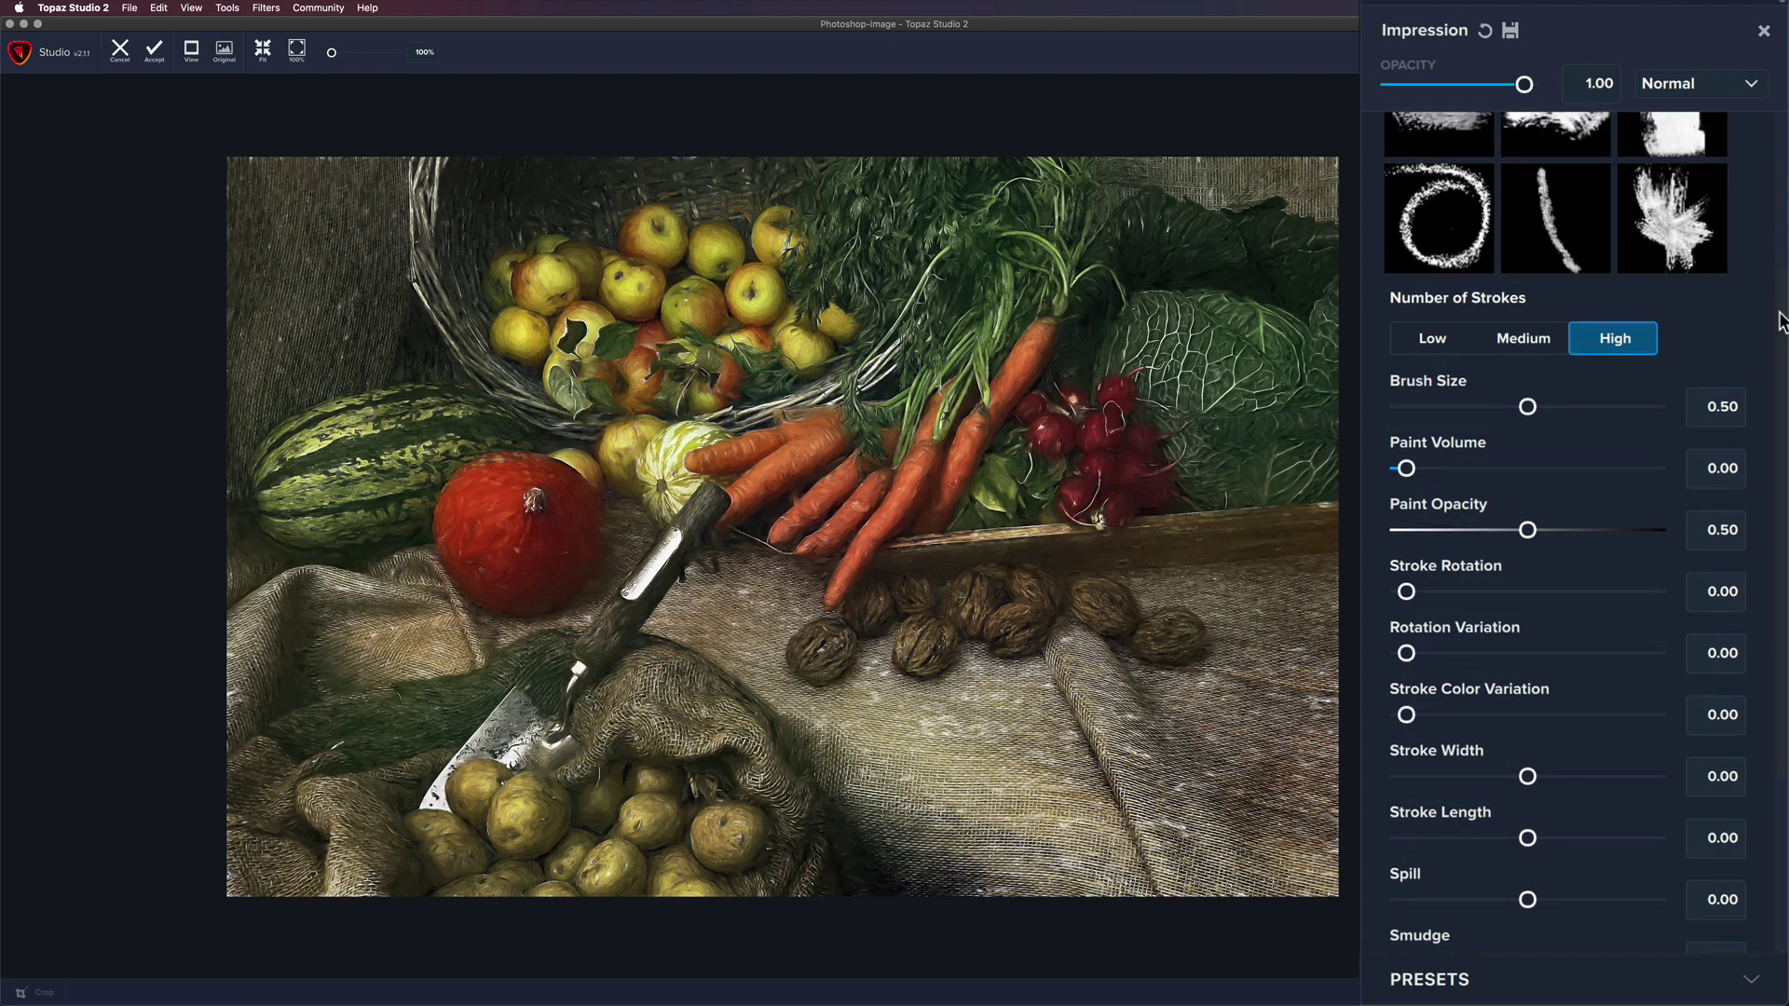
left_click(1523, 335)
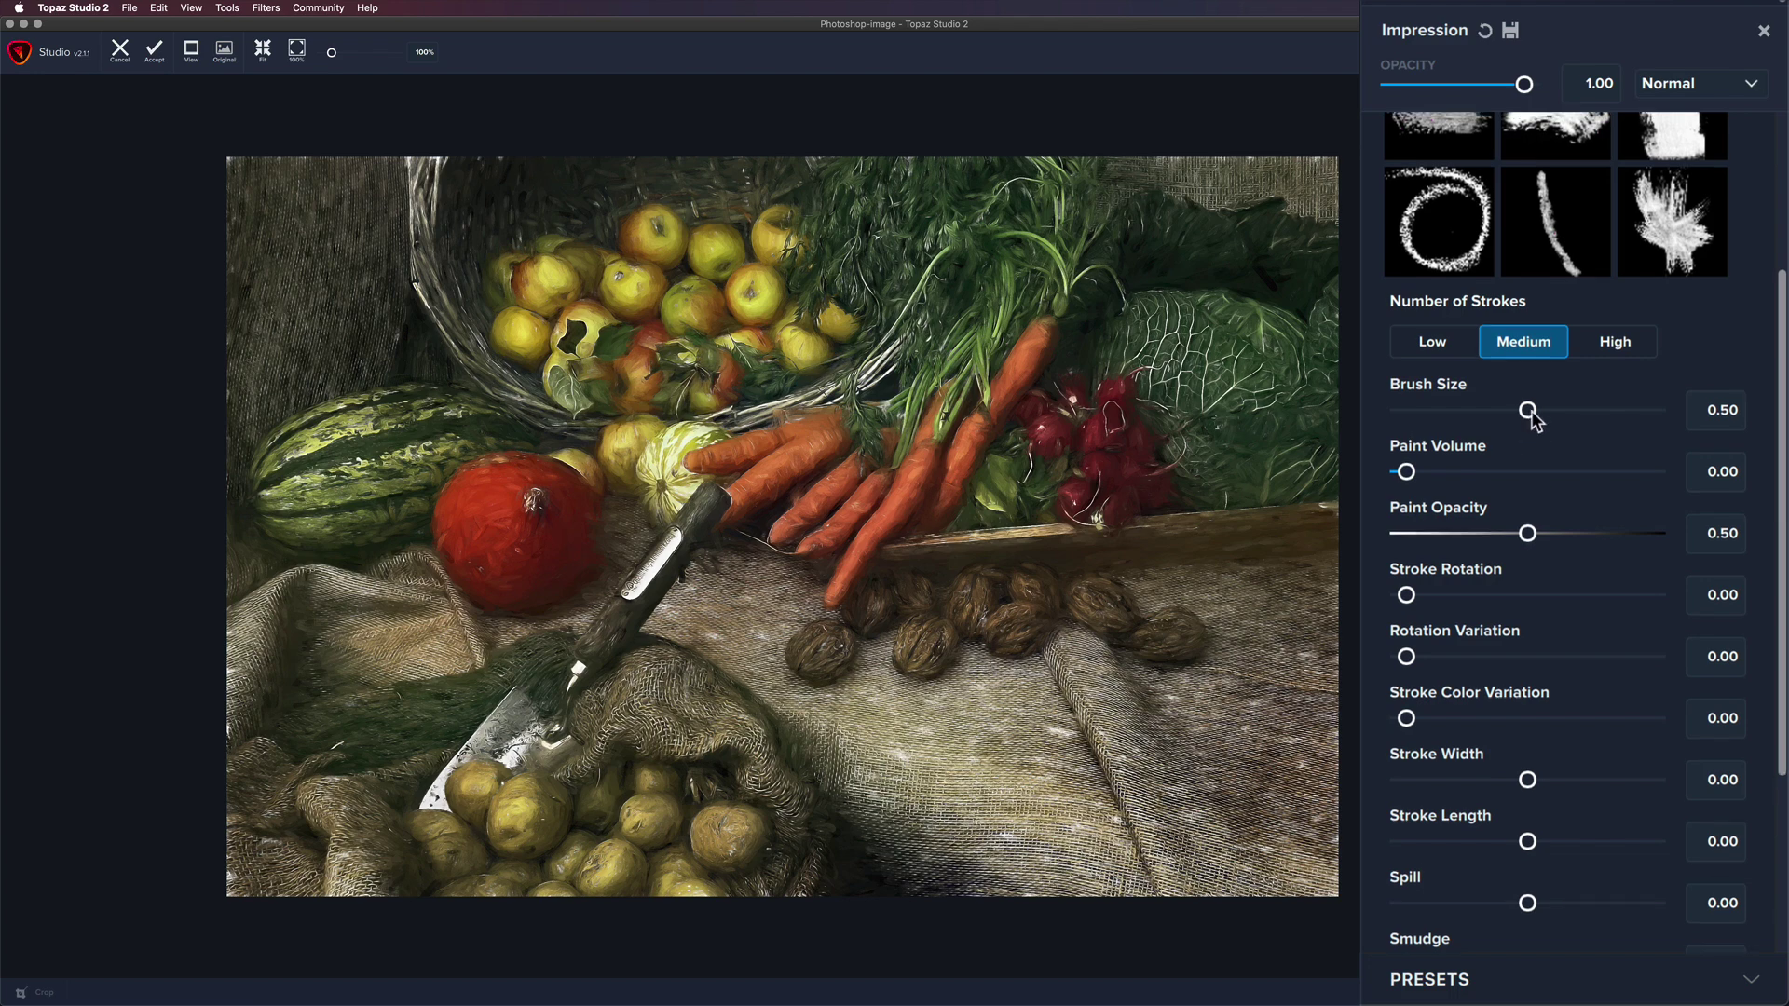
Step: Try brush sizes of 0.76, 0.20 and 0.07 on the zoomed-in image, and settle on 0.11
left_click_drag(1533, 417, 1594, 420)
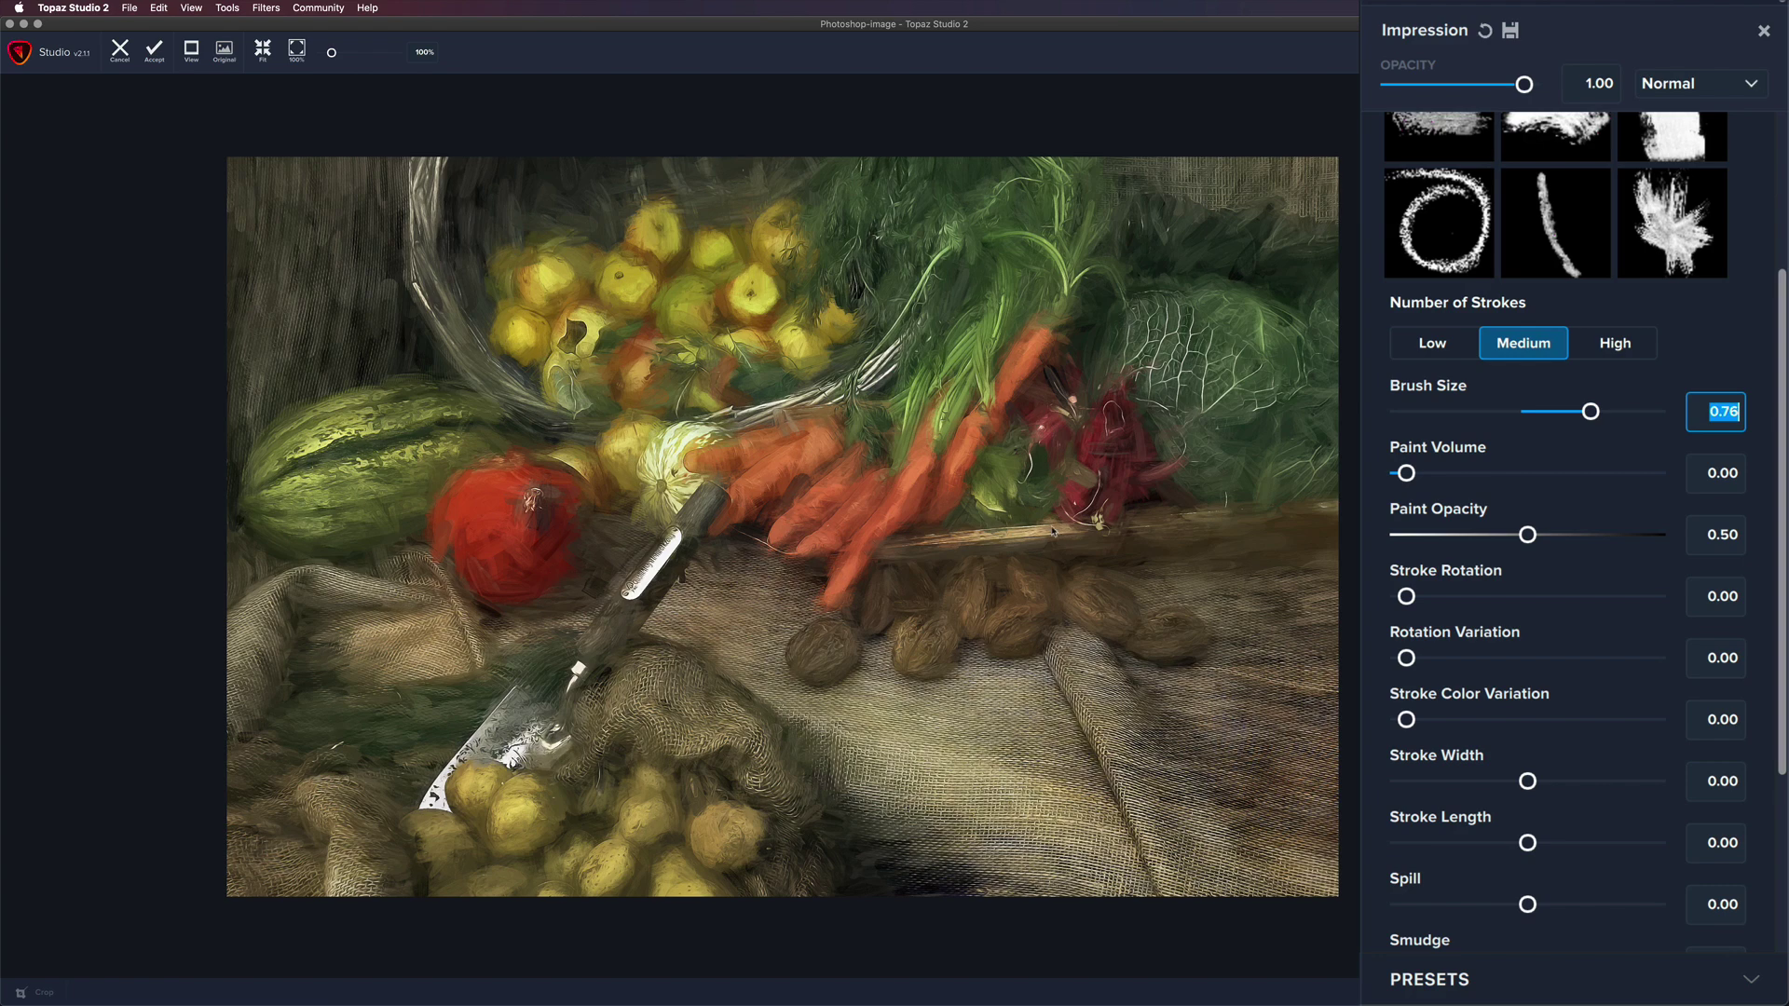
scroll(1045, 525, "up", 3)
scroll(1046, 525, "up", 3)
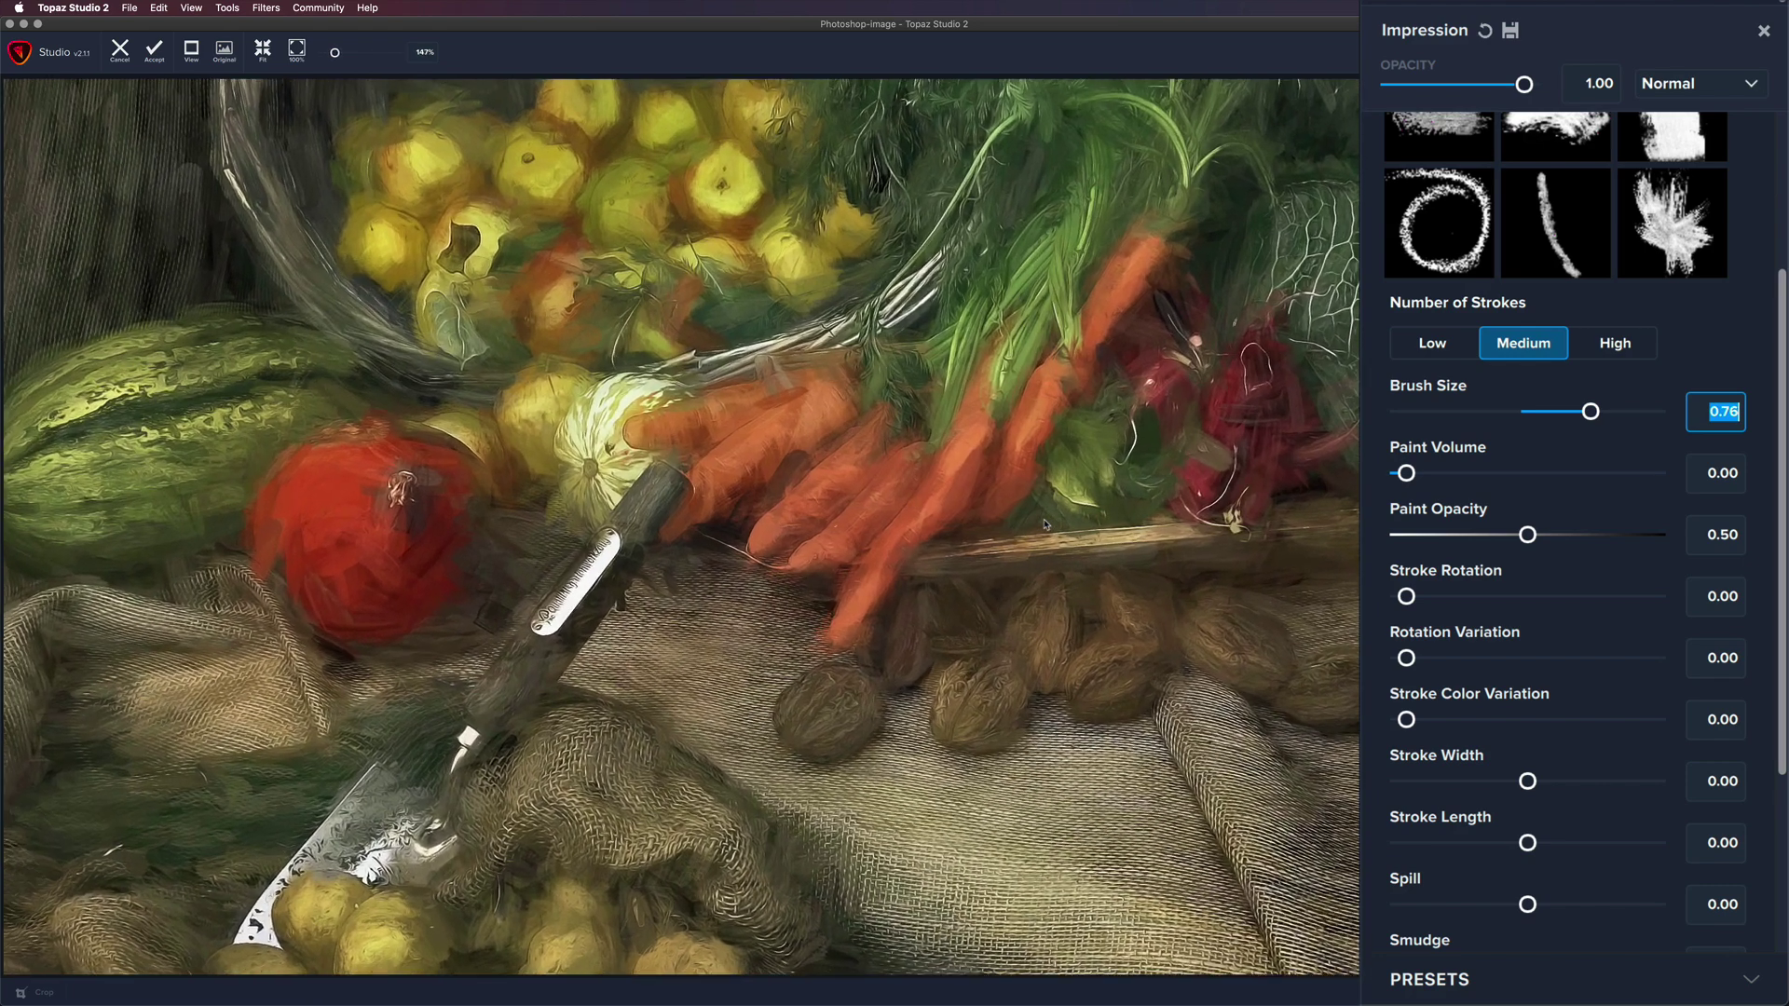
mouse_move(1591, 411)
left_mouse_down()
mouse_move(1651, 415)
mouse_move(1441, 407)
mouse_move(1460, 408)
left_mouse_up()
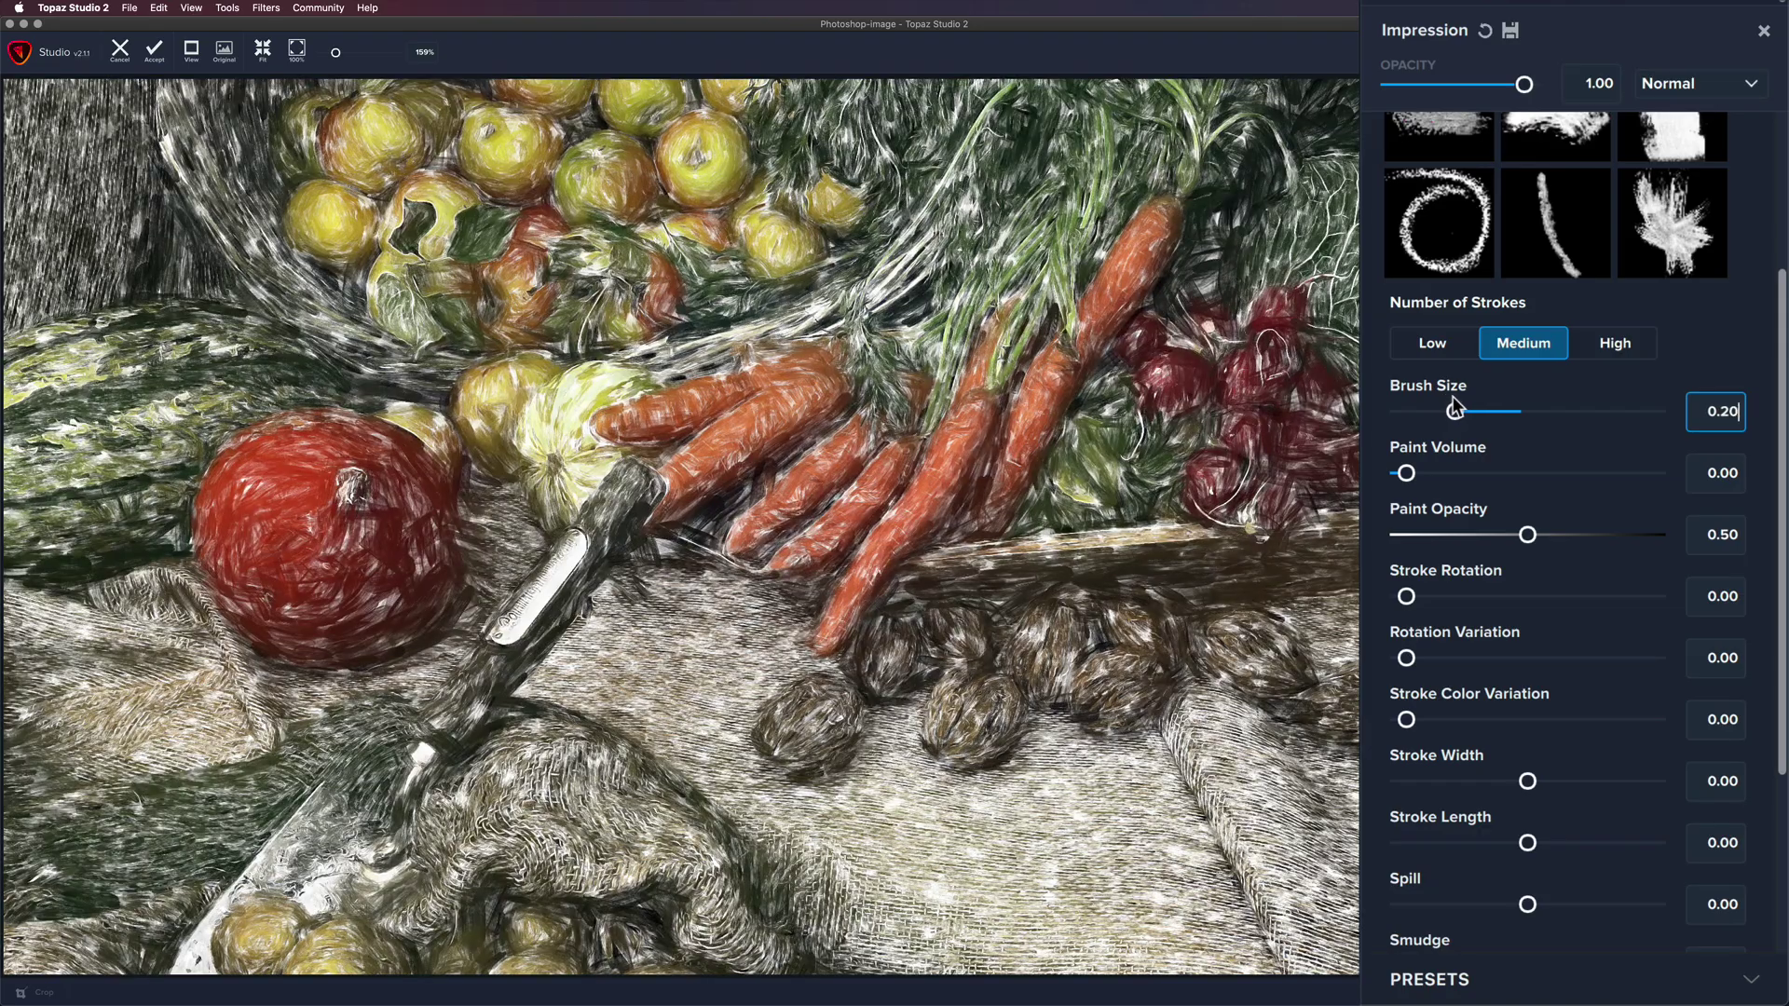
mouse_move(1458, 402)
left_mouse_down()
mouse_move(1403, 396)
mouse_move(1439, 394)
mouse_move(1423, 393)
left_mouse_up()
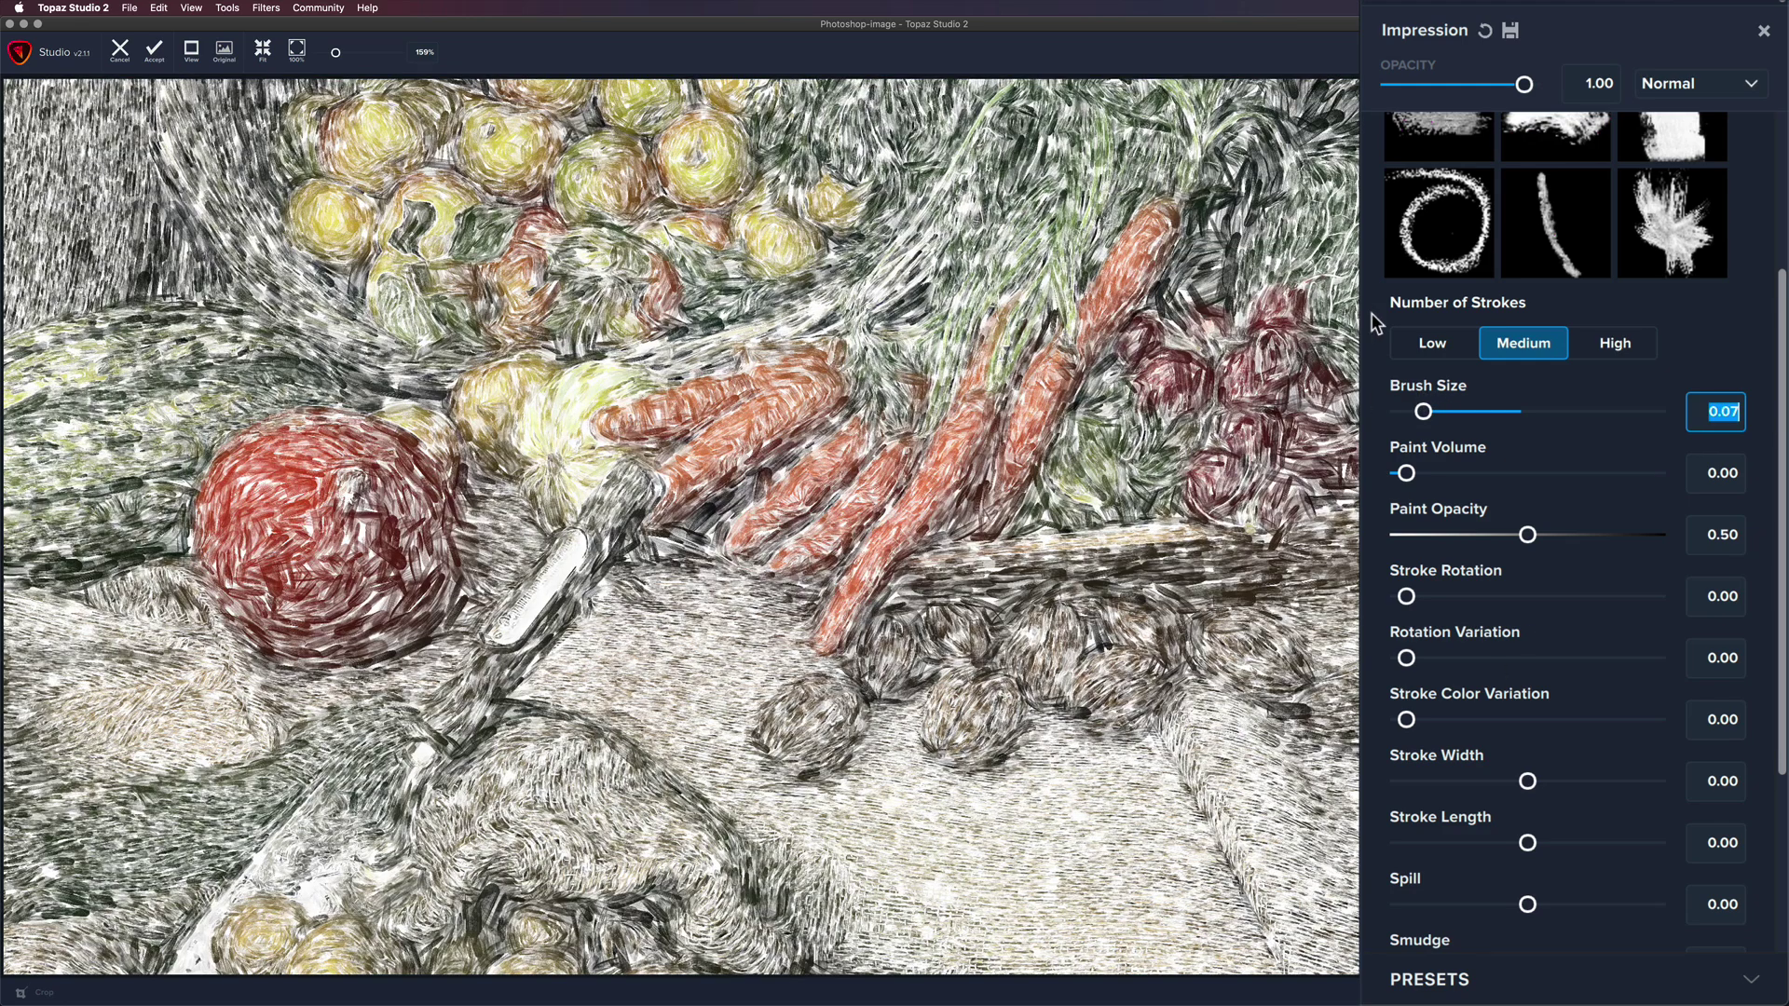
left_click_drag(1423, 411, 1433, 411)
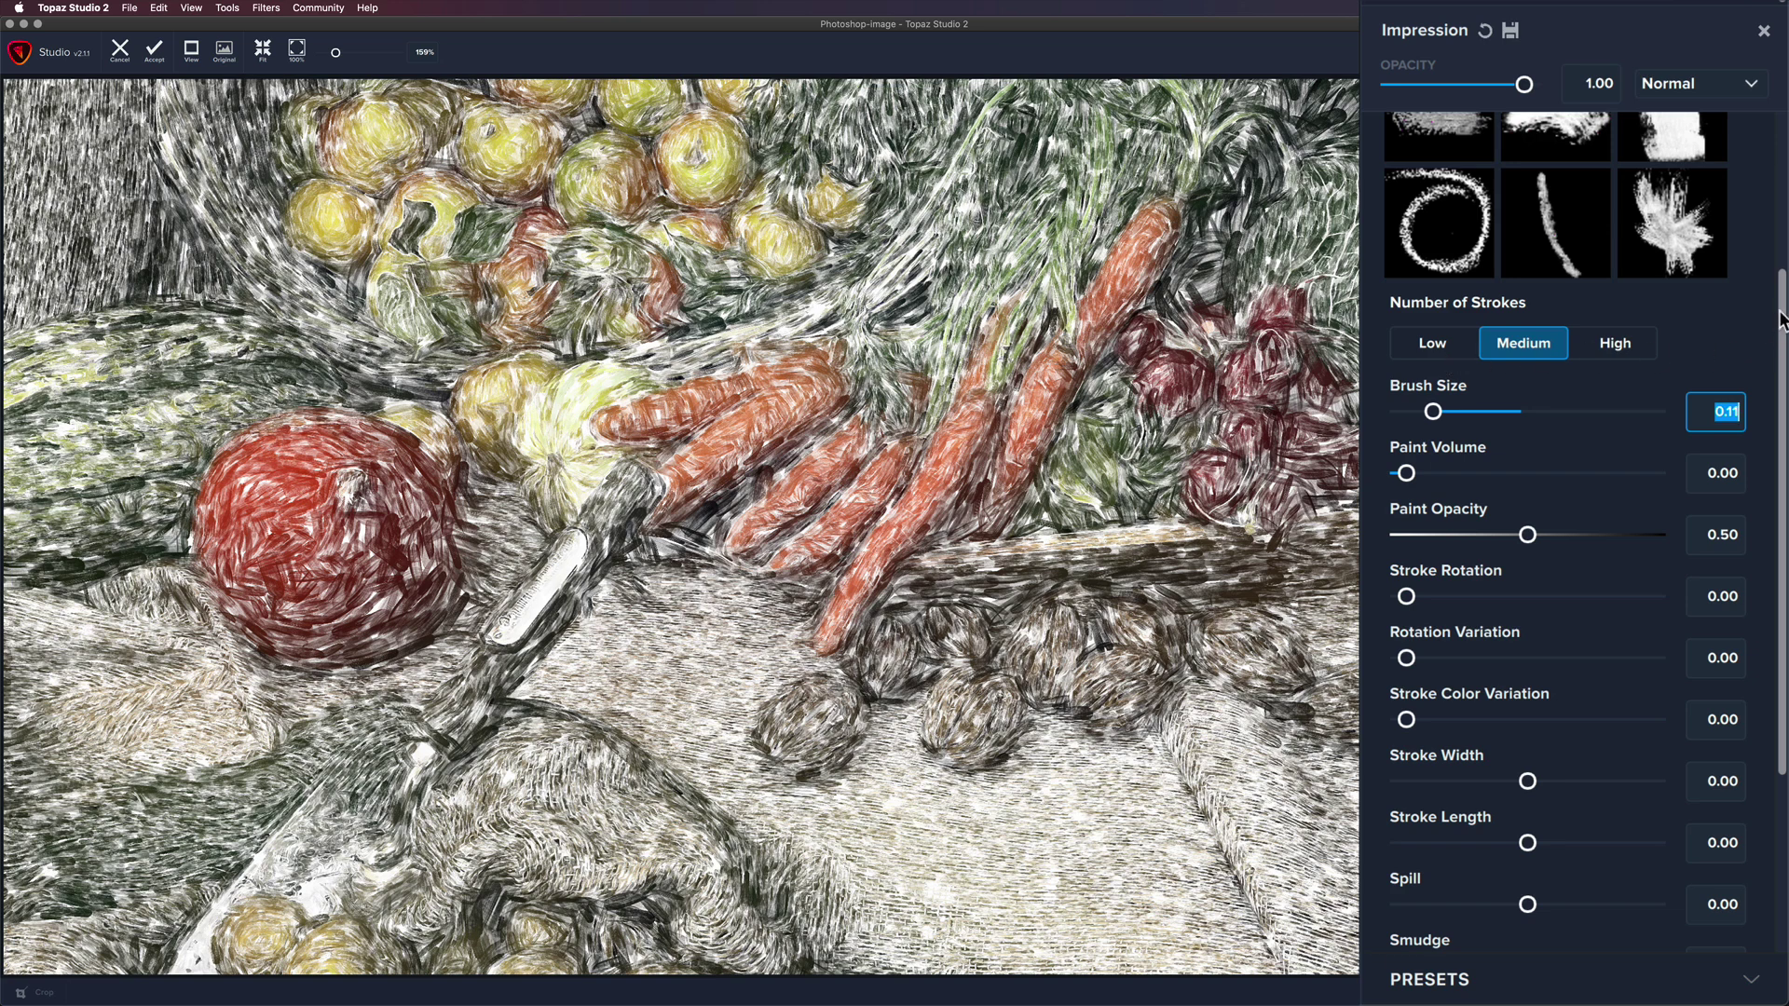
Step: Try the Original background type in the Impression texture settings, and switch it back to Solid
left_click_drag(1782, 321, 1783, 643)
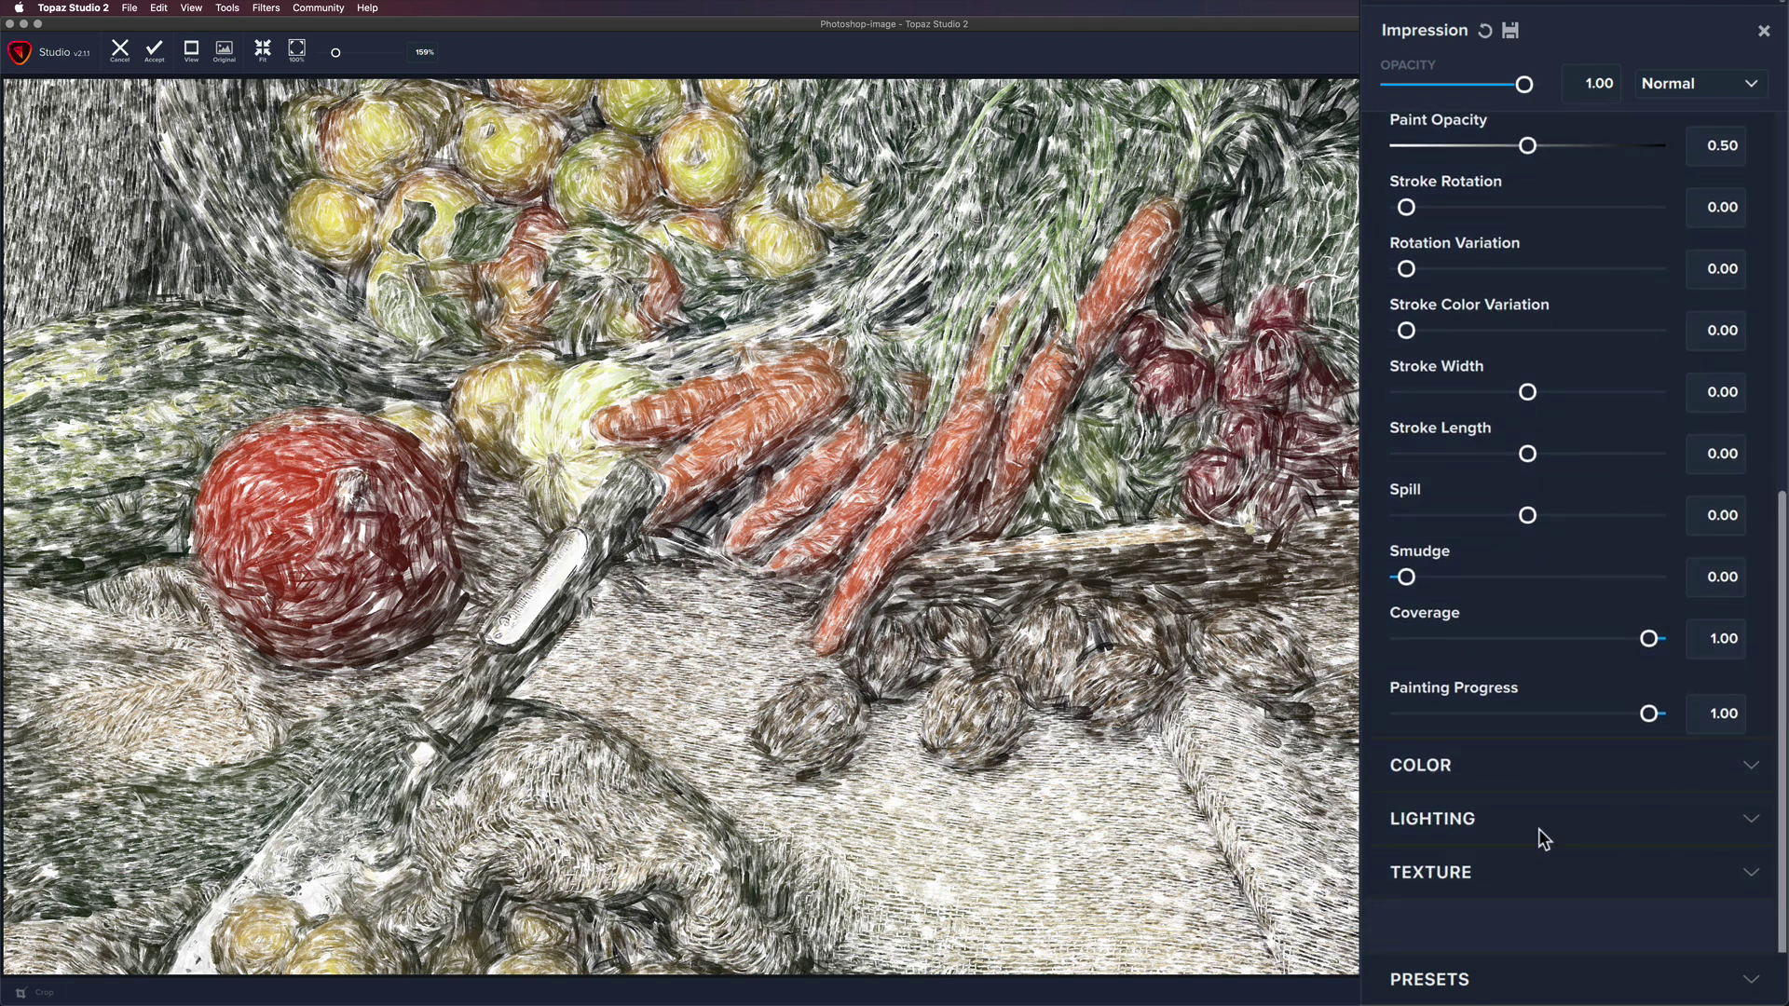
left_click(1459, 872)
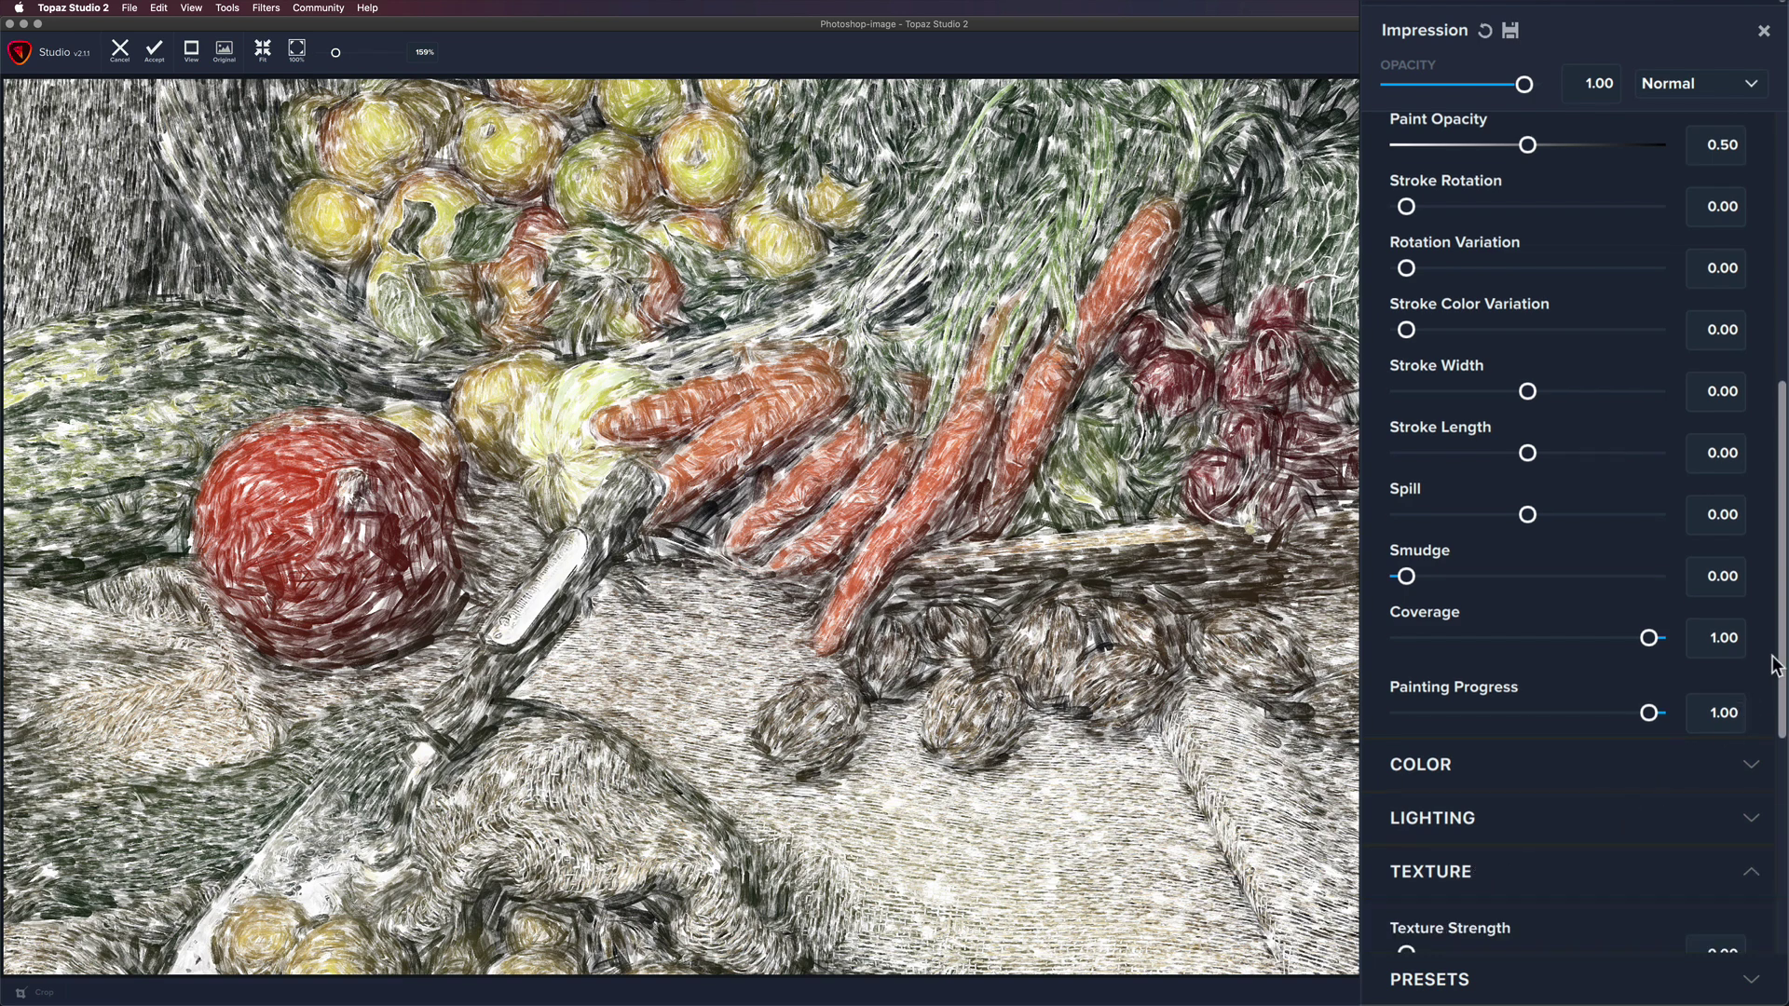
left_click_drag(1782, 665, 1785, 930)
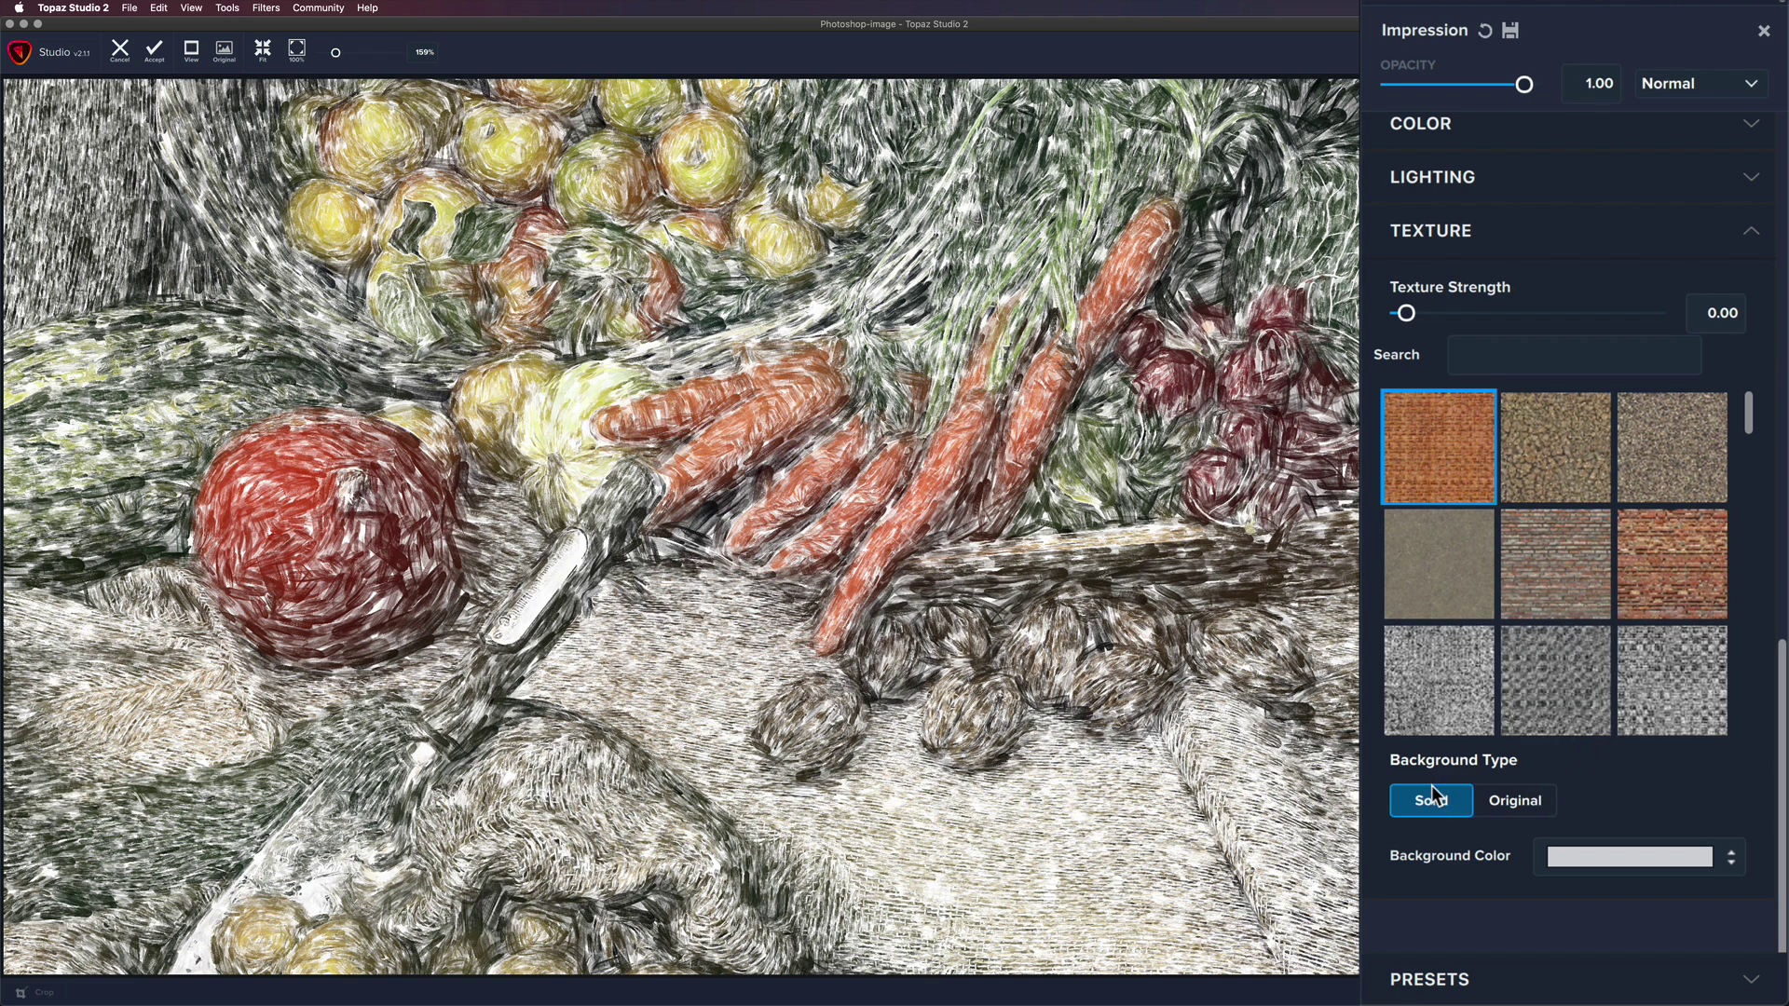
left_click(1516, 801)
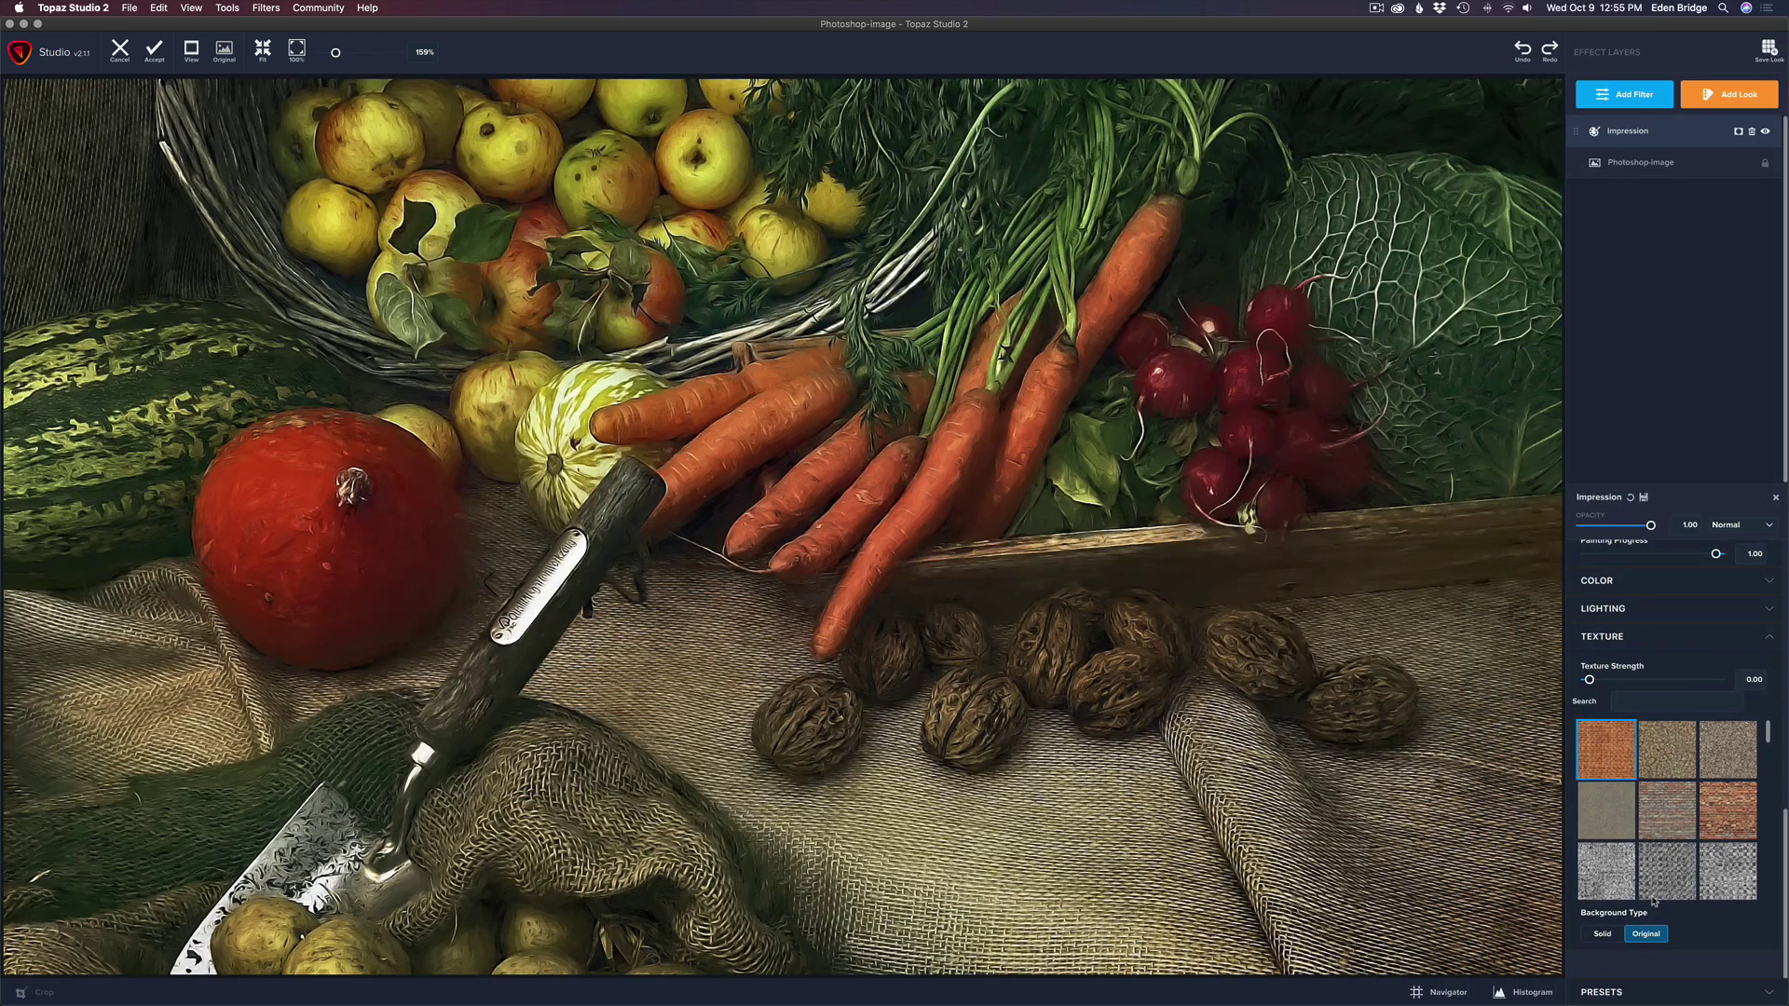
left_click(1602, 933)
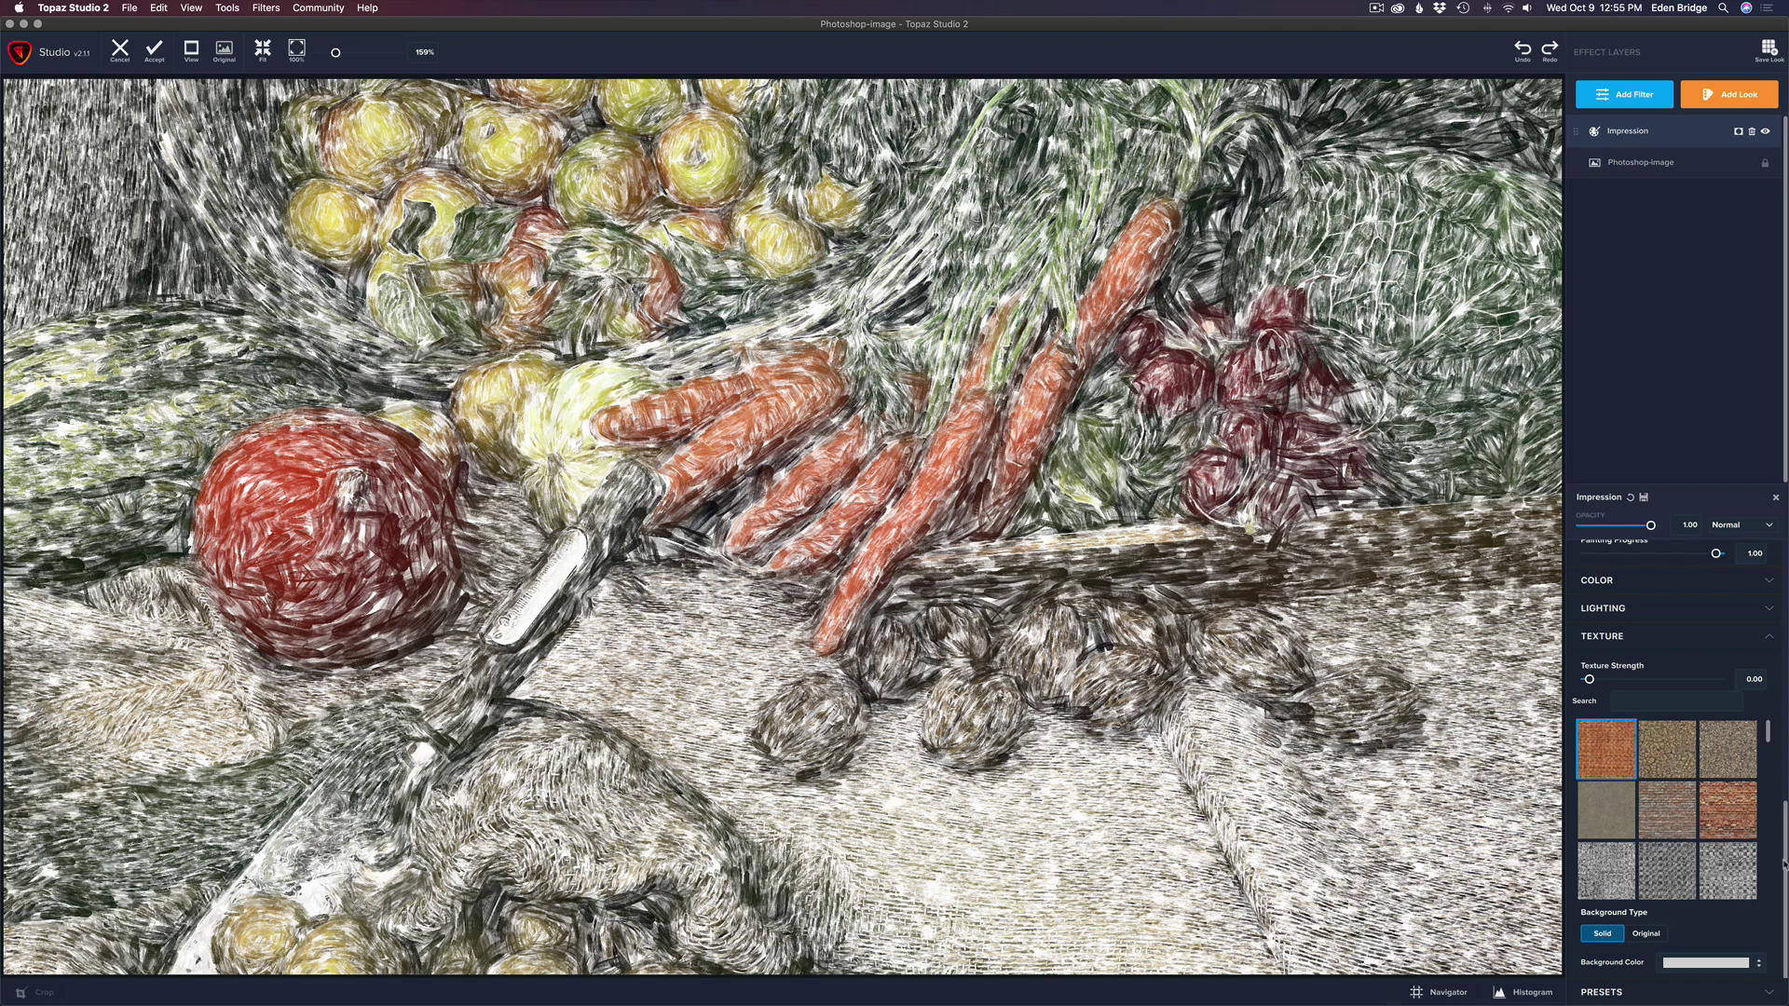
Step: Try a muted olive colour for the solid background, and switch the background type to Original
left_click(1717, 967)
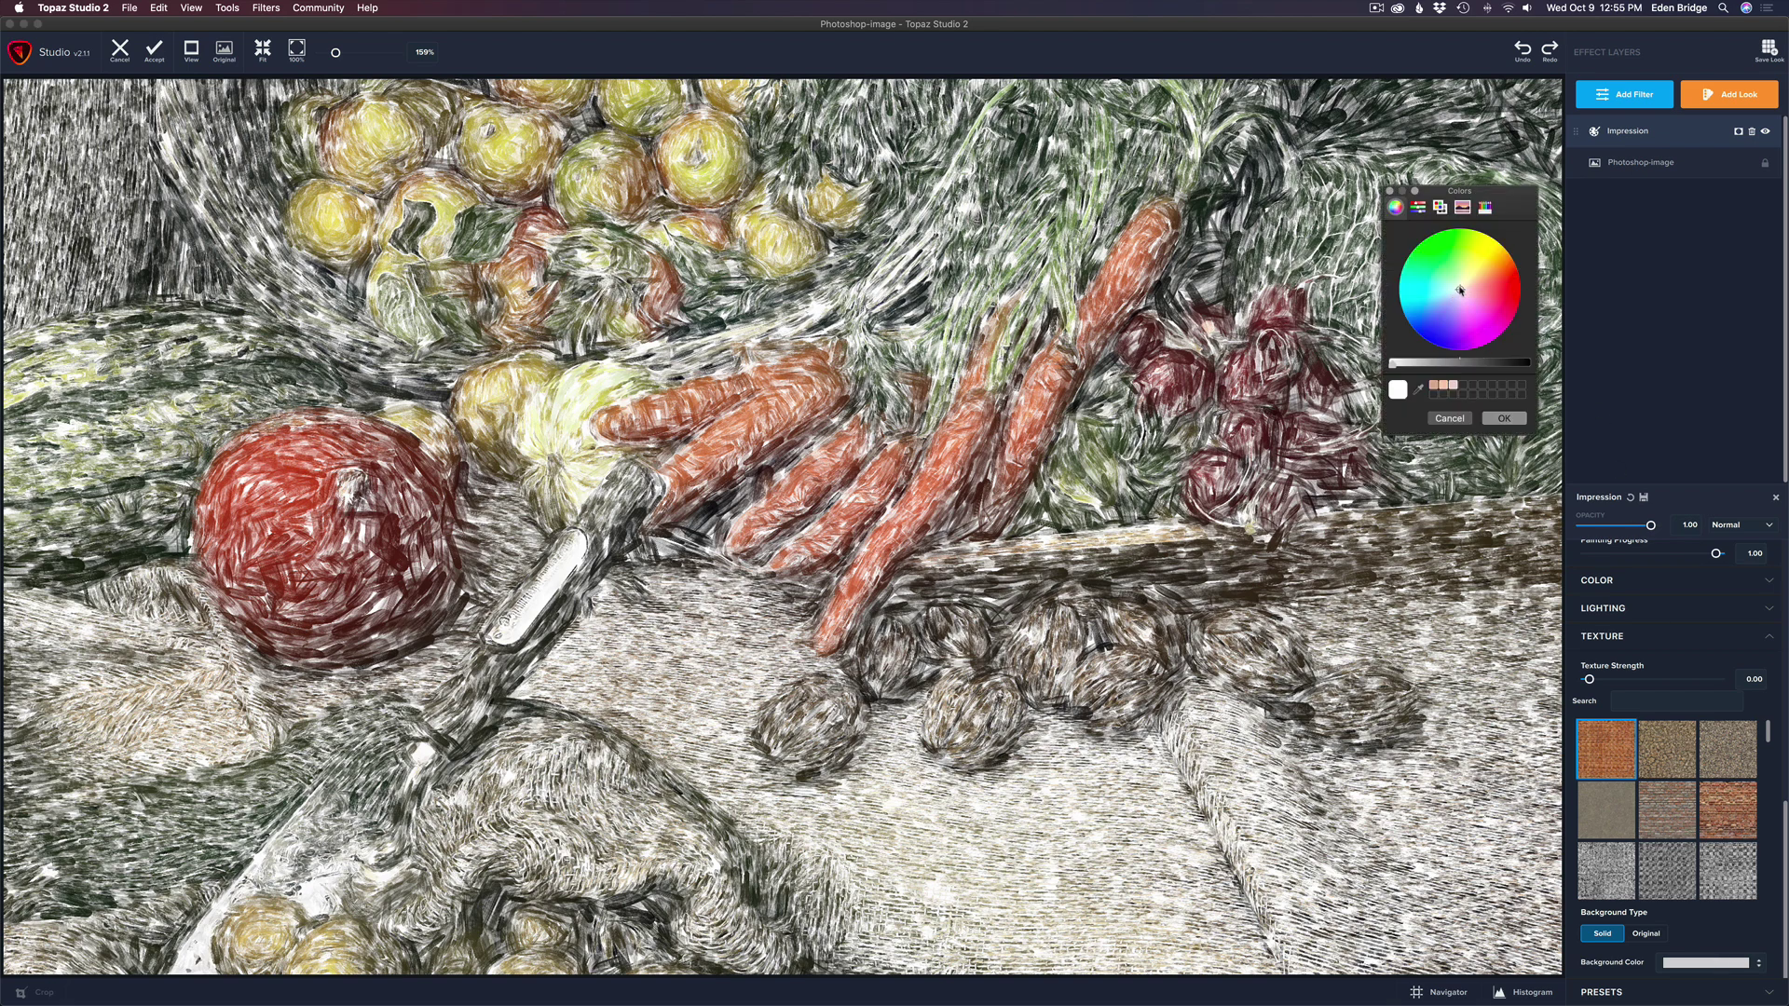
left_click_drag(1460, 290, 1469, 283)
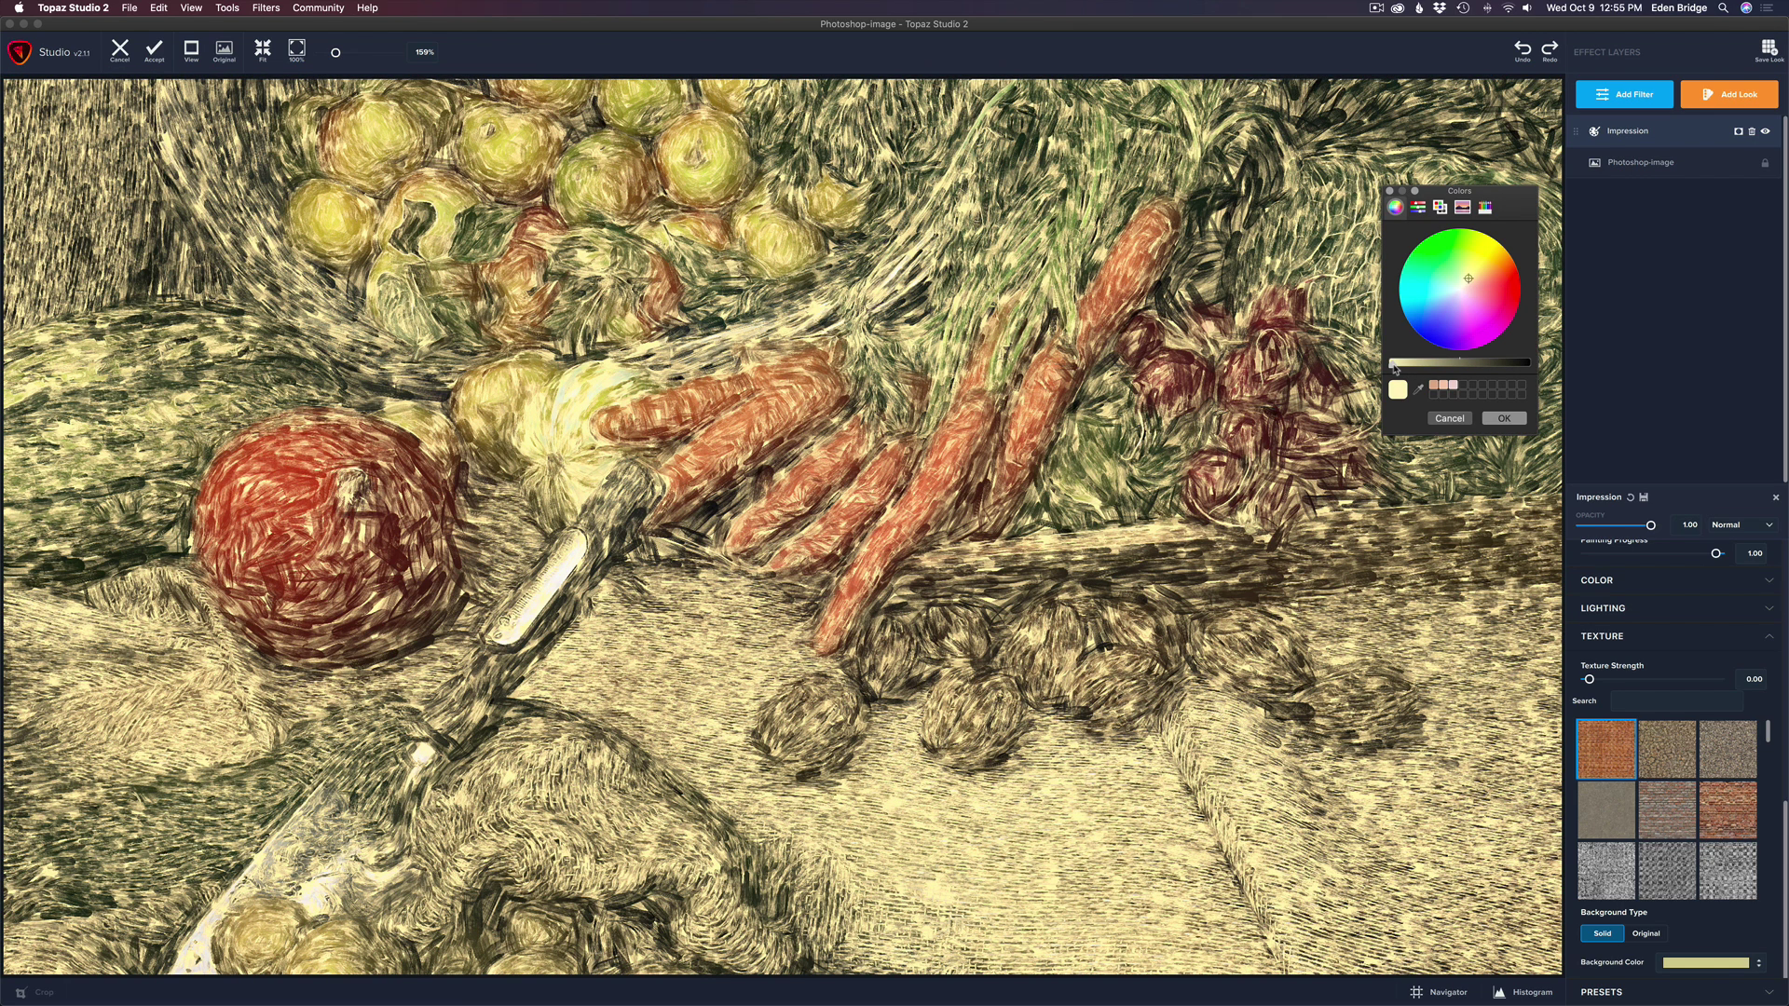
left_click_drag(1394, 367, 1437, 367)
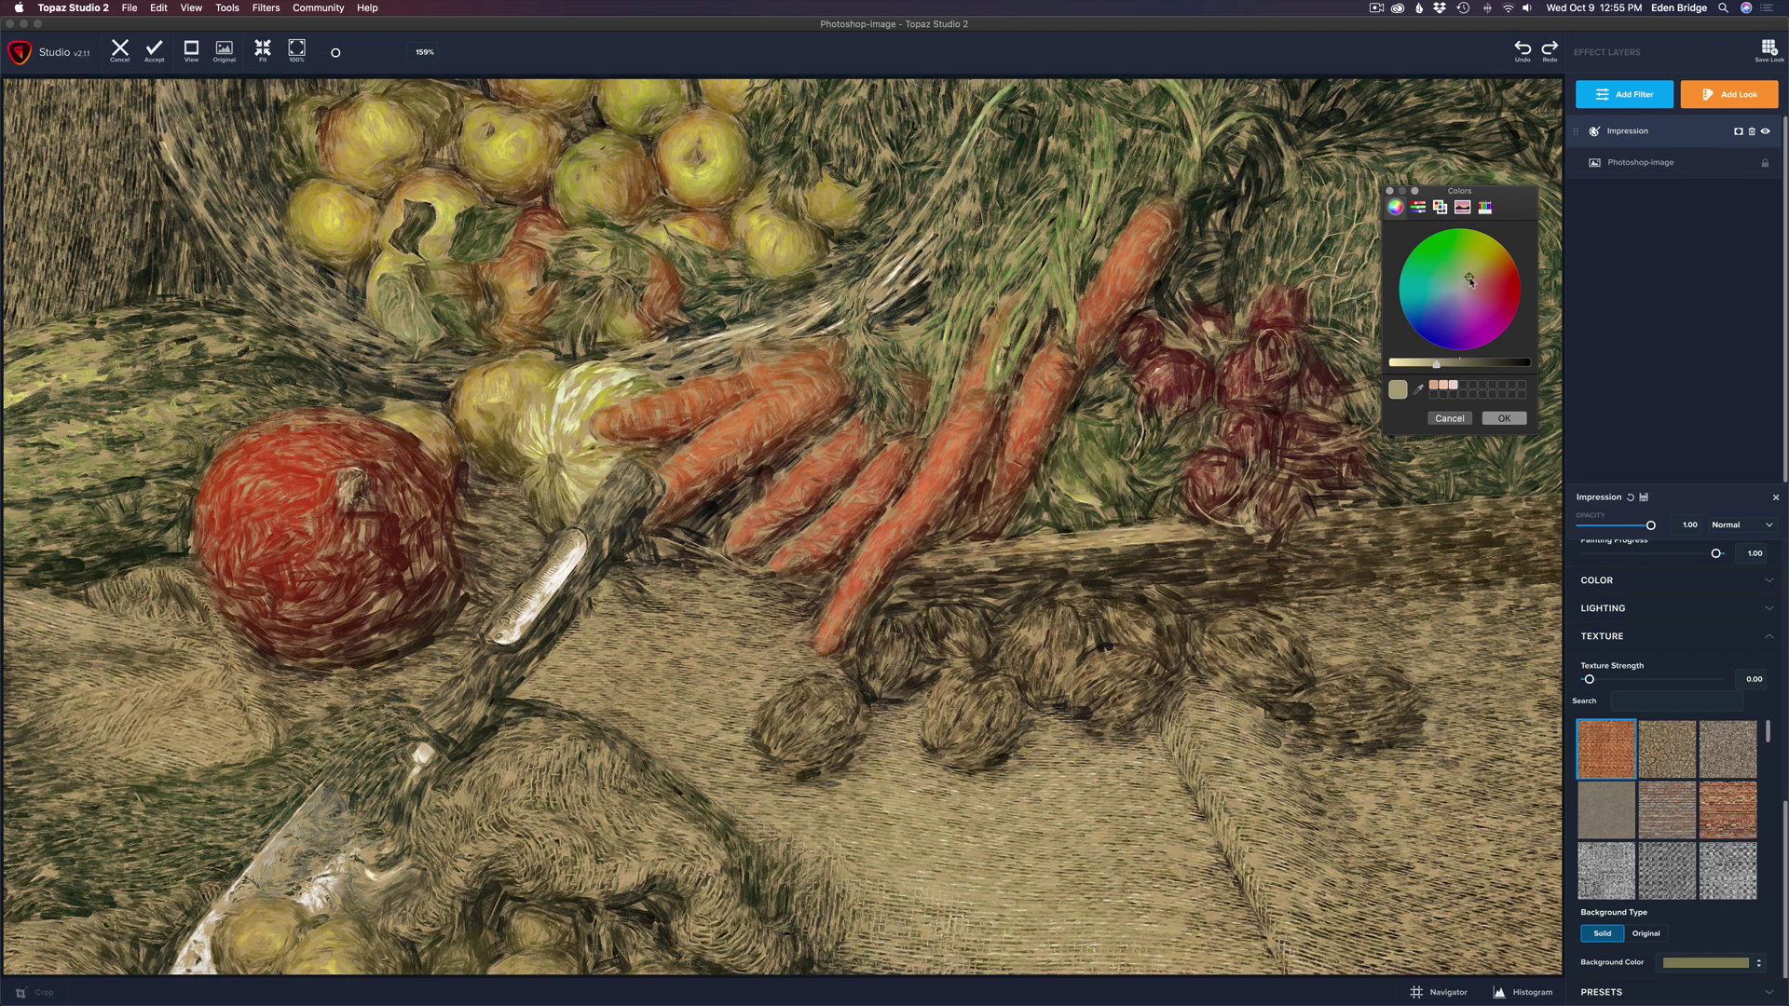
left_click(1505, 419)
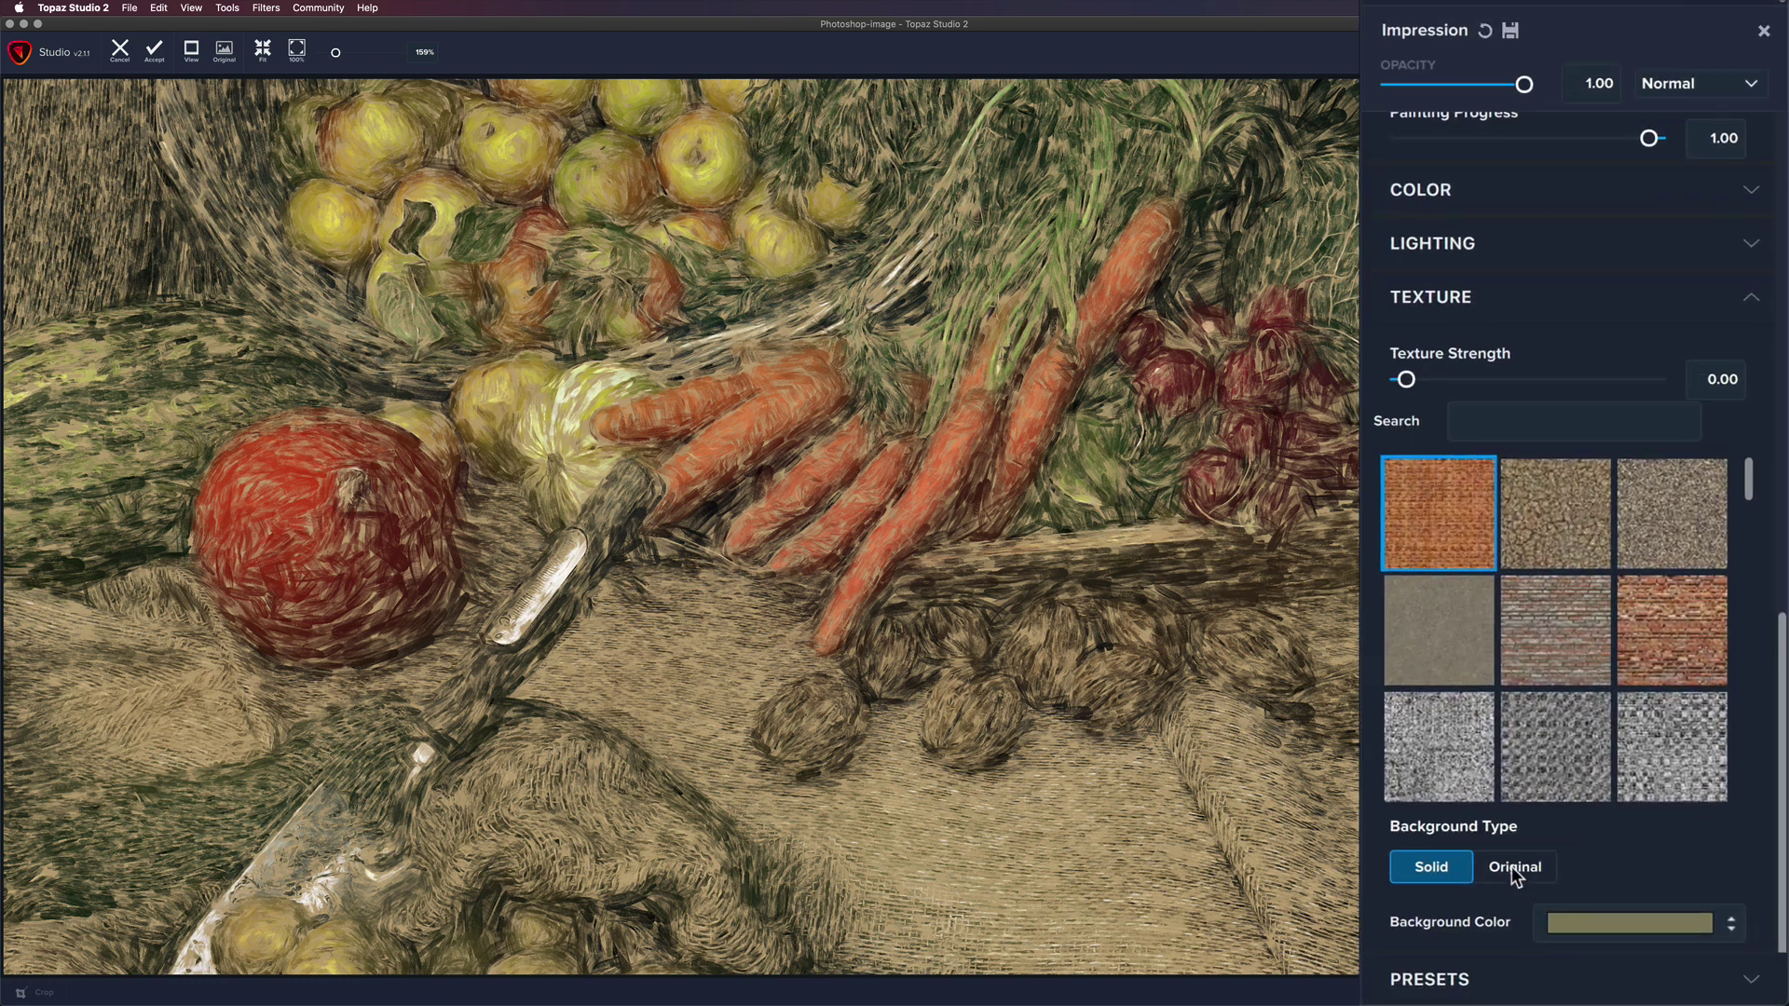
left_click(1512, 867)
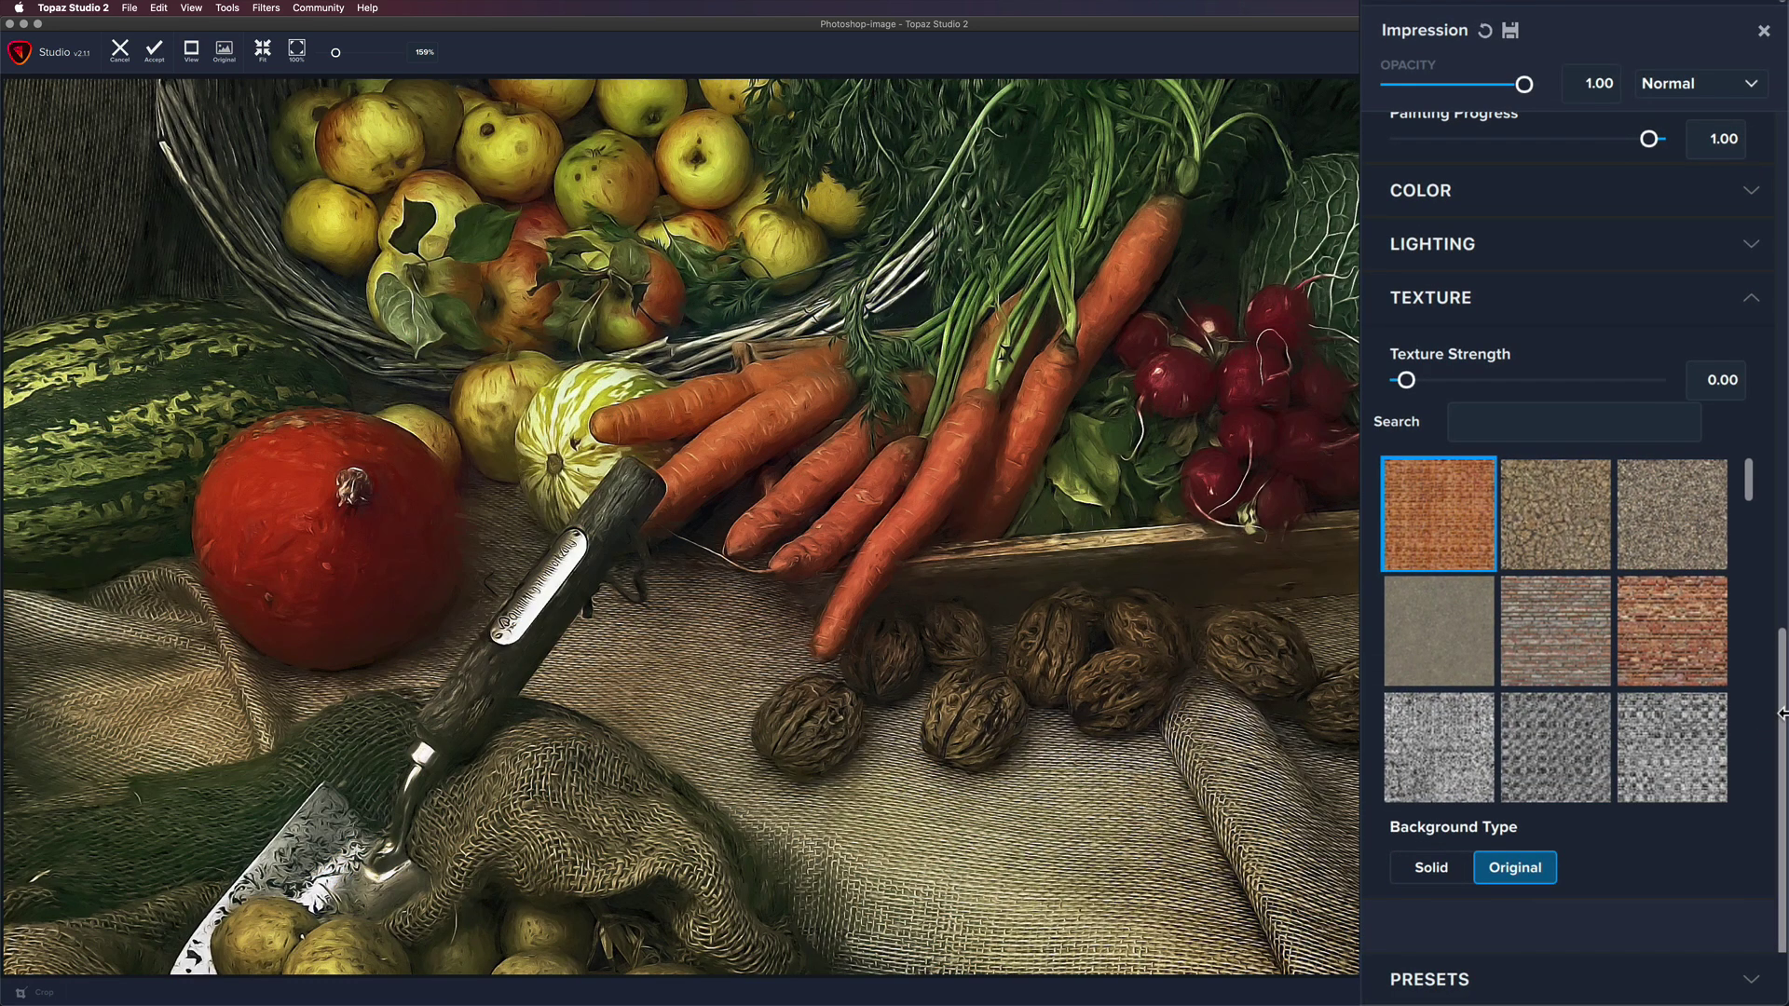
Step: Select the fourth brush in the stroke library and raise the brush size to 0.64
left_click_drag(1780, 722, 1780, 215)
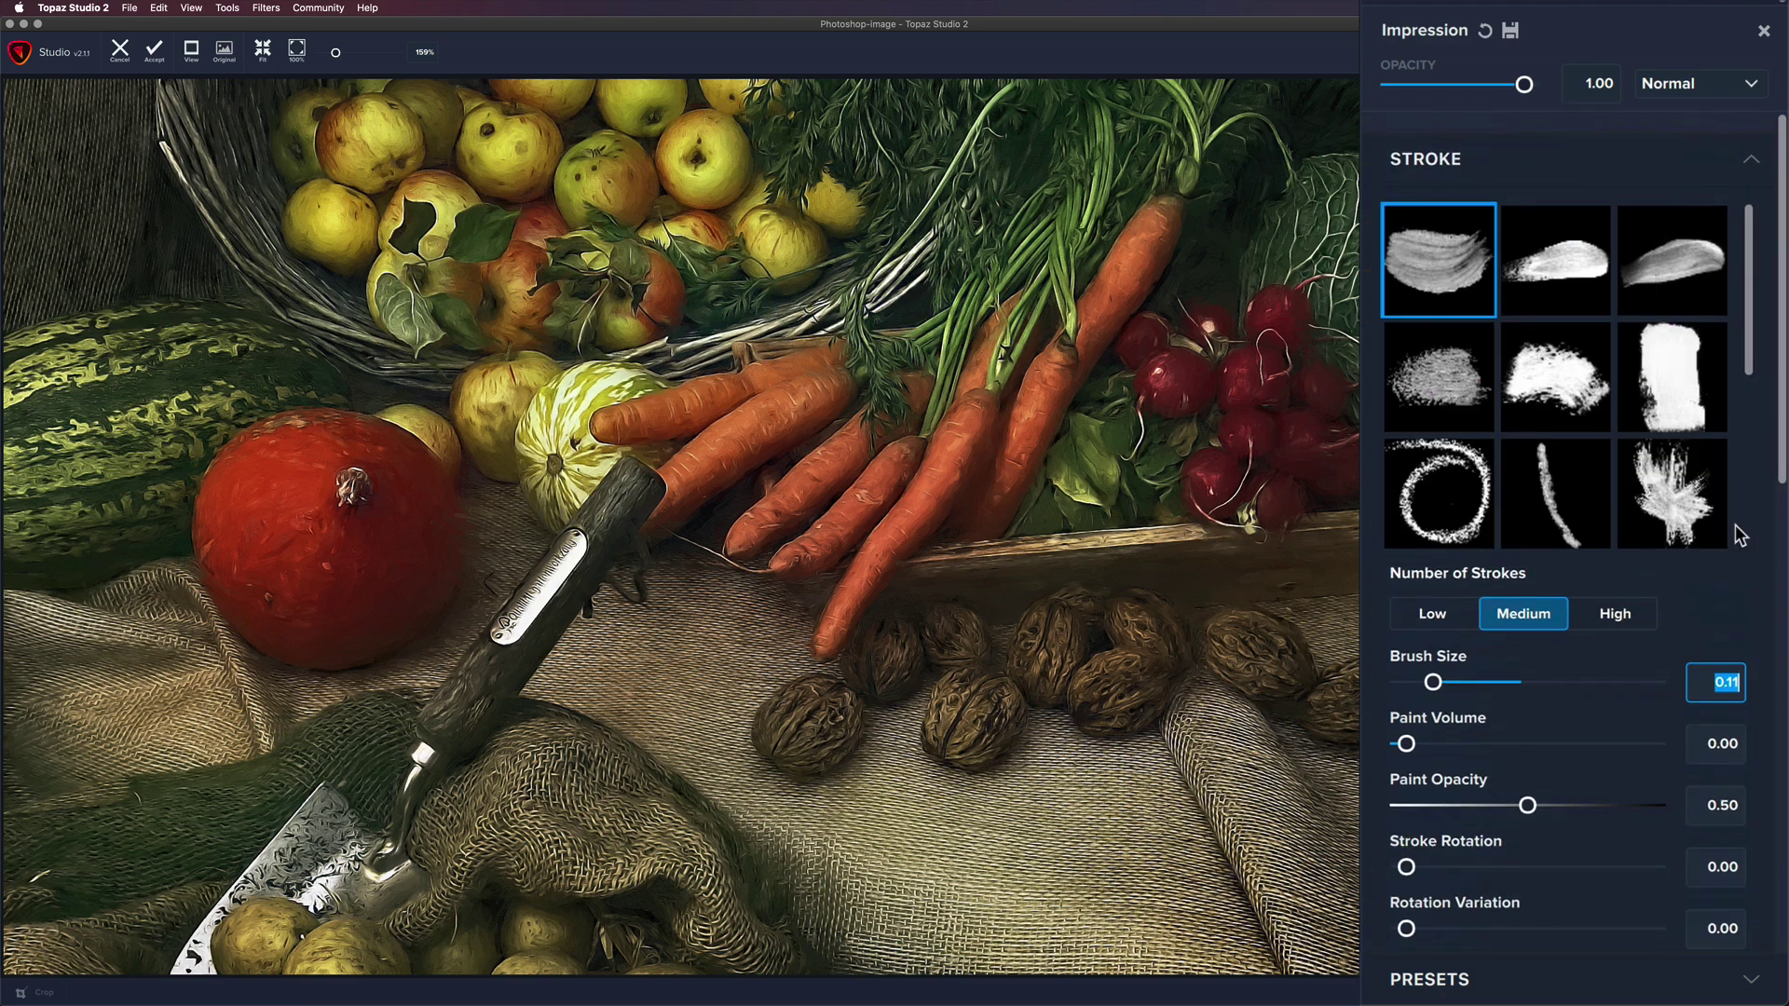
scroll(1735, 522, "down", 2)
left_click_drag(1780, 447, 1779, 556)
left_click_drag(1443, 418, 1549, 420)
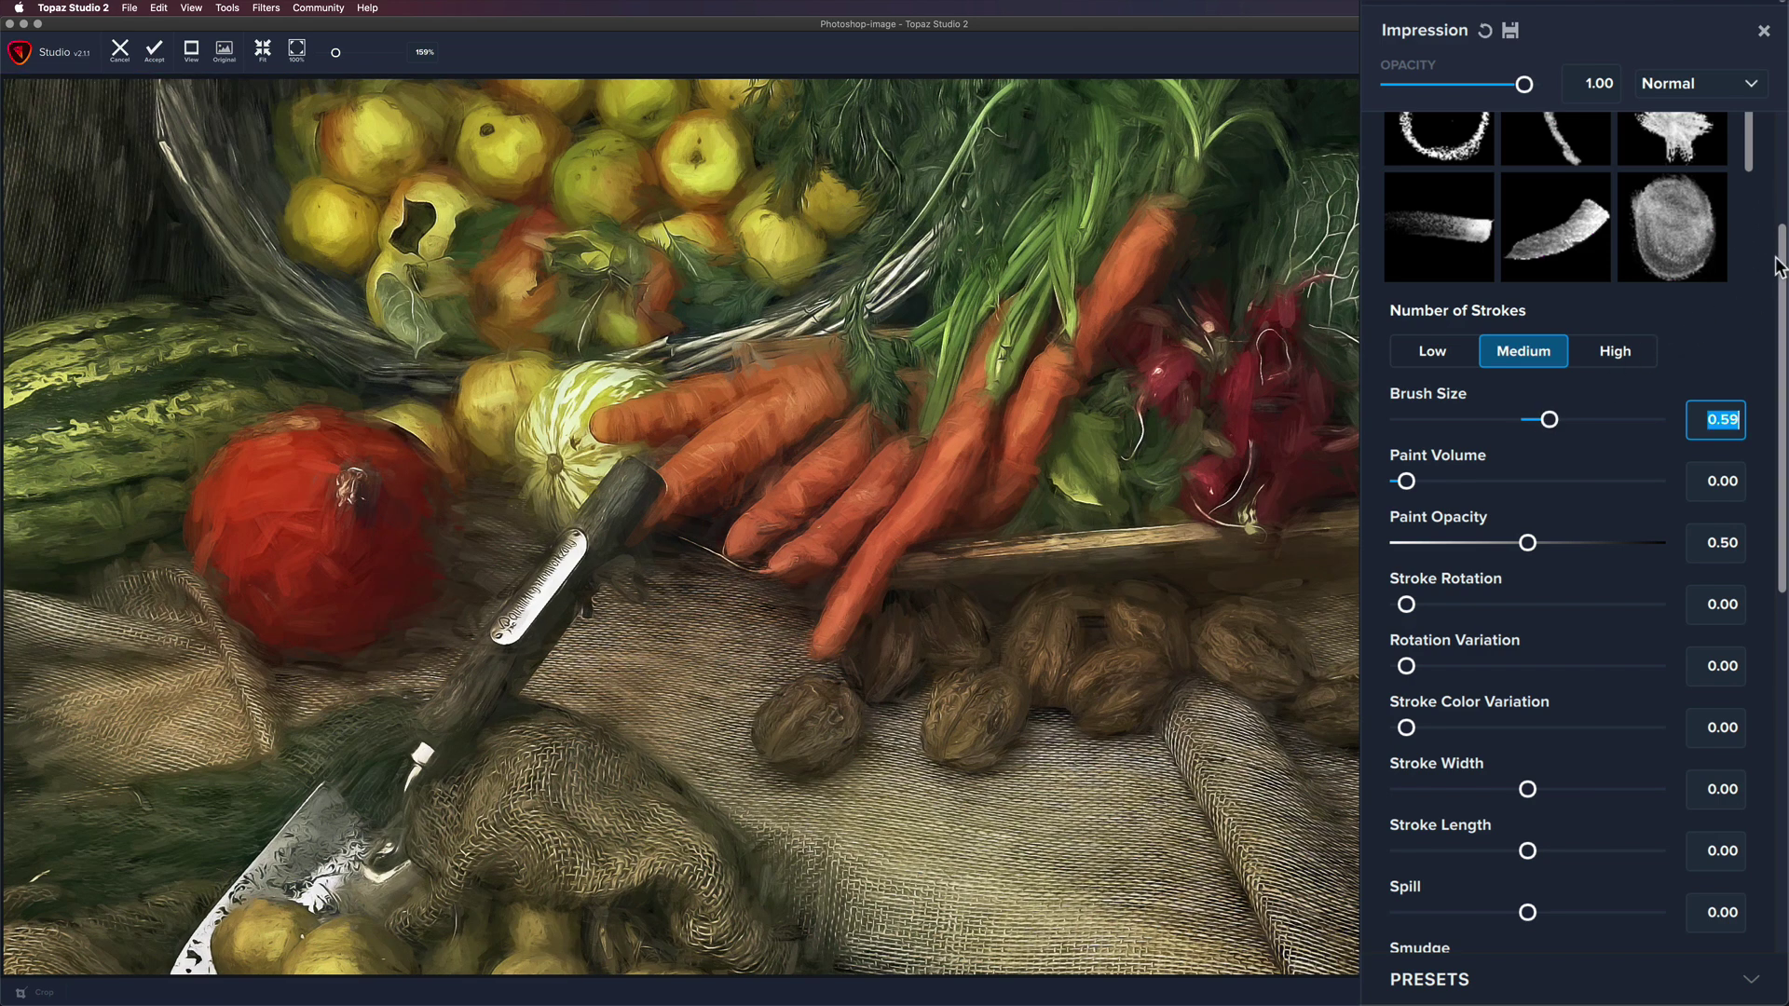
left_click_drag(1780, 263, 1780, 157)
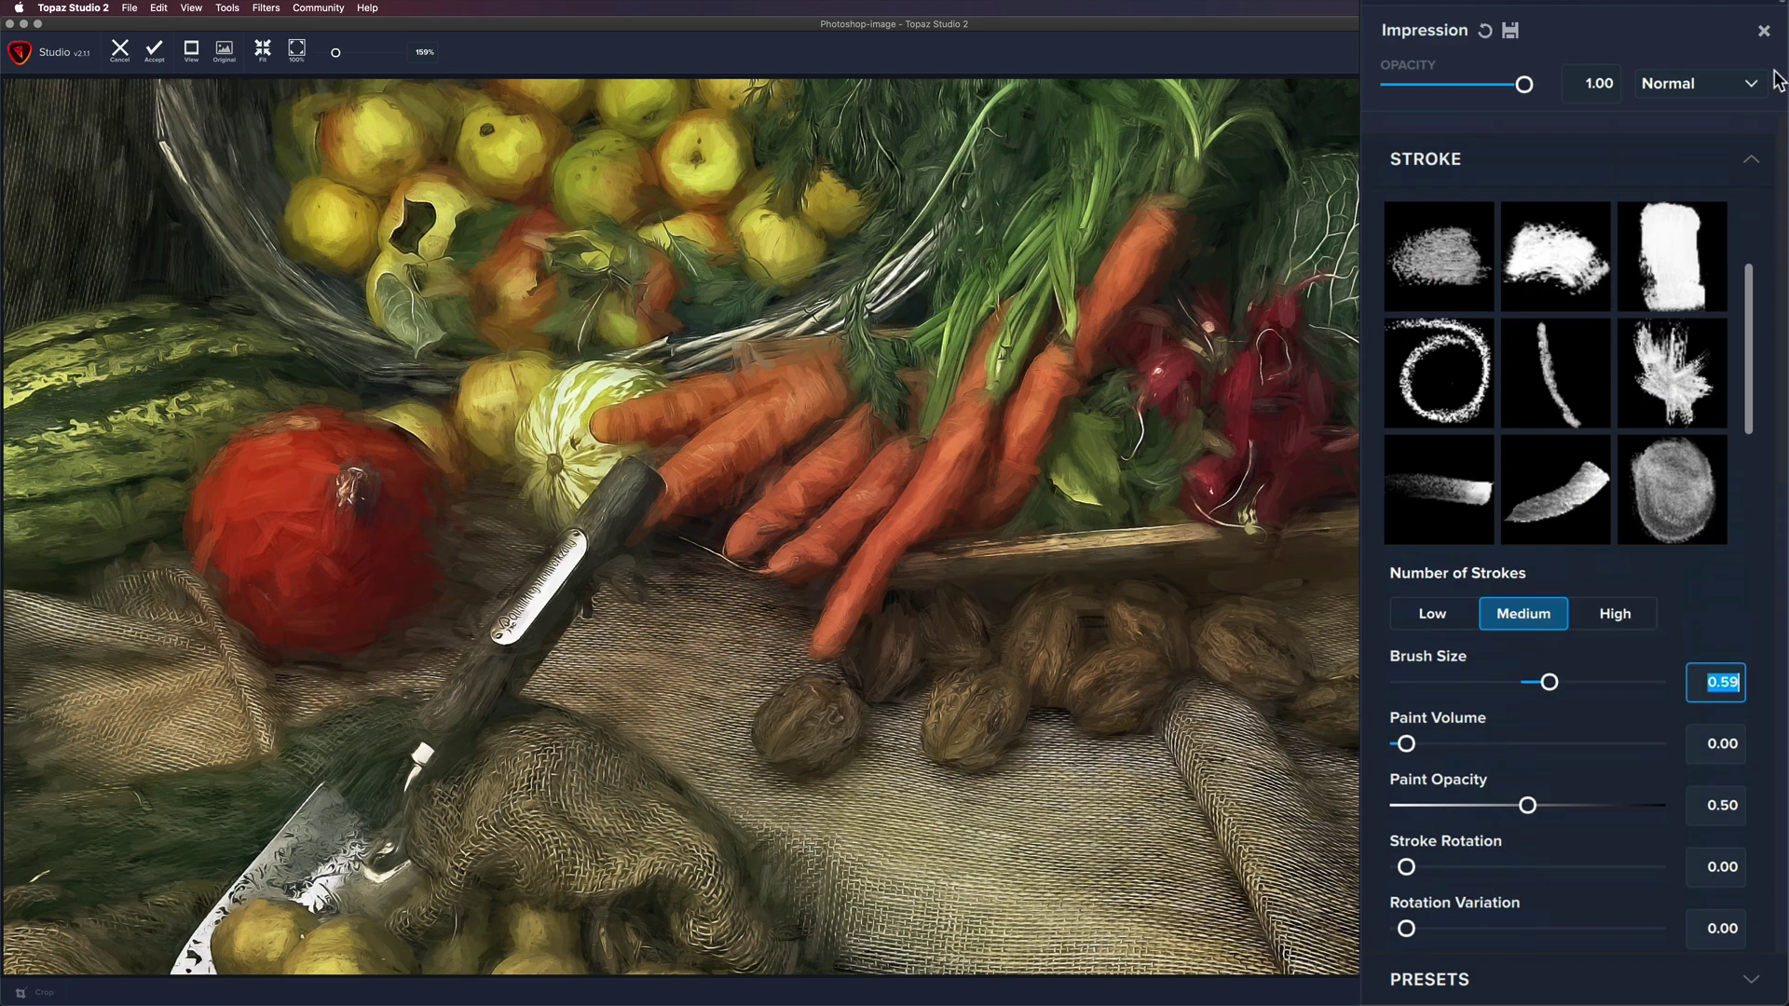
left_click(1415, 256)
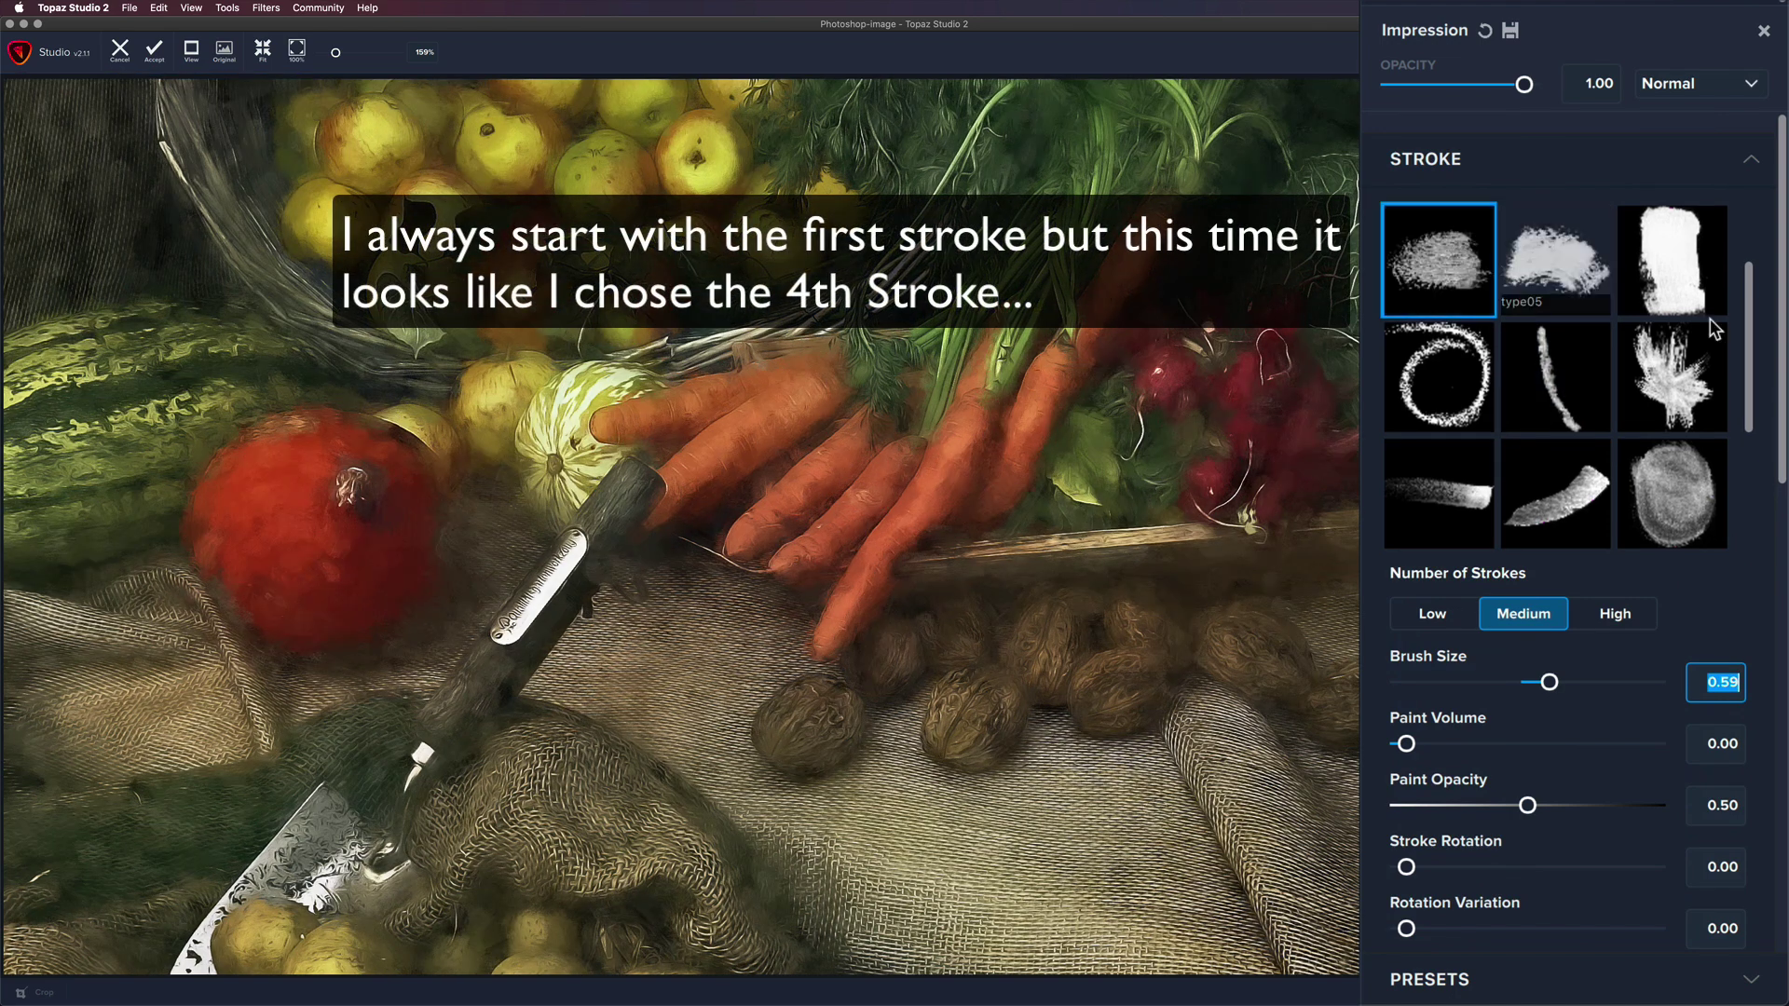
left_click_drag(1780, 382, 1786, 578)
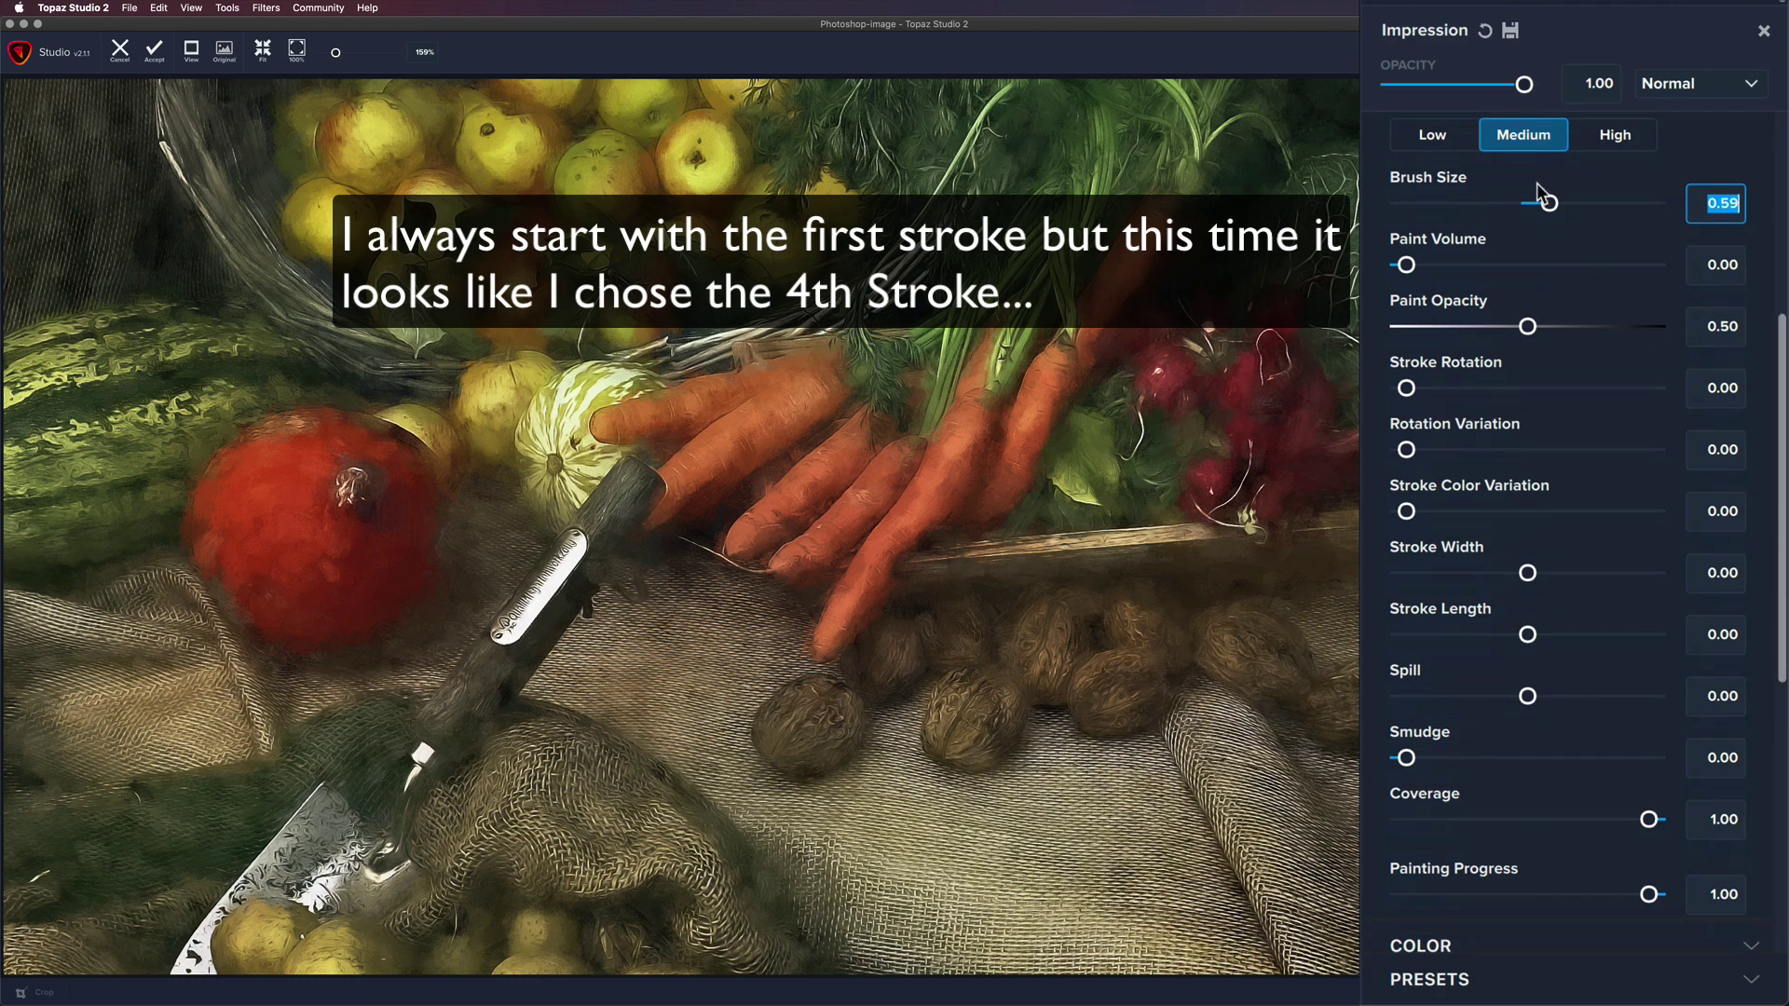
left_click_drag(1550, 203, 1563, 202)
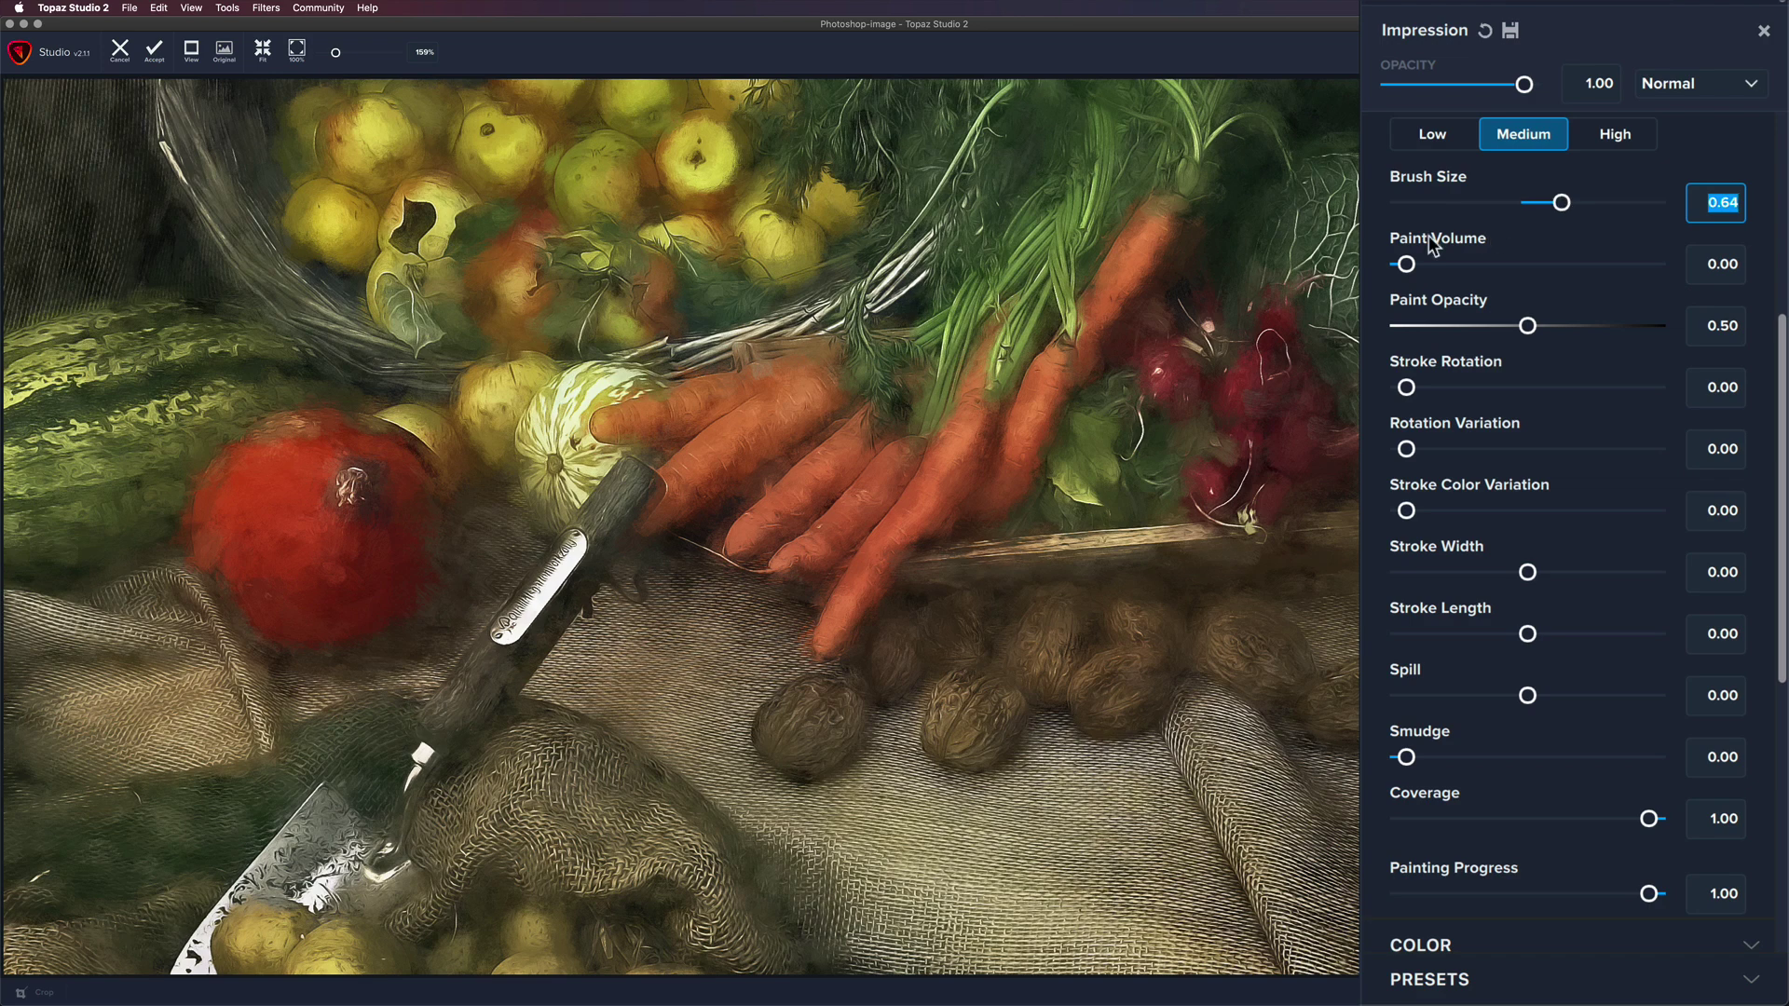
Step: Set the paint volume to 0.69, and try a large brush volume of 1.00 before settling on 0.44
left_click_drag(1407, 265, 1574, 266)
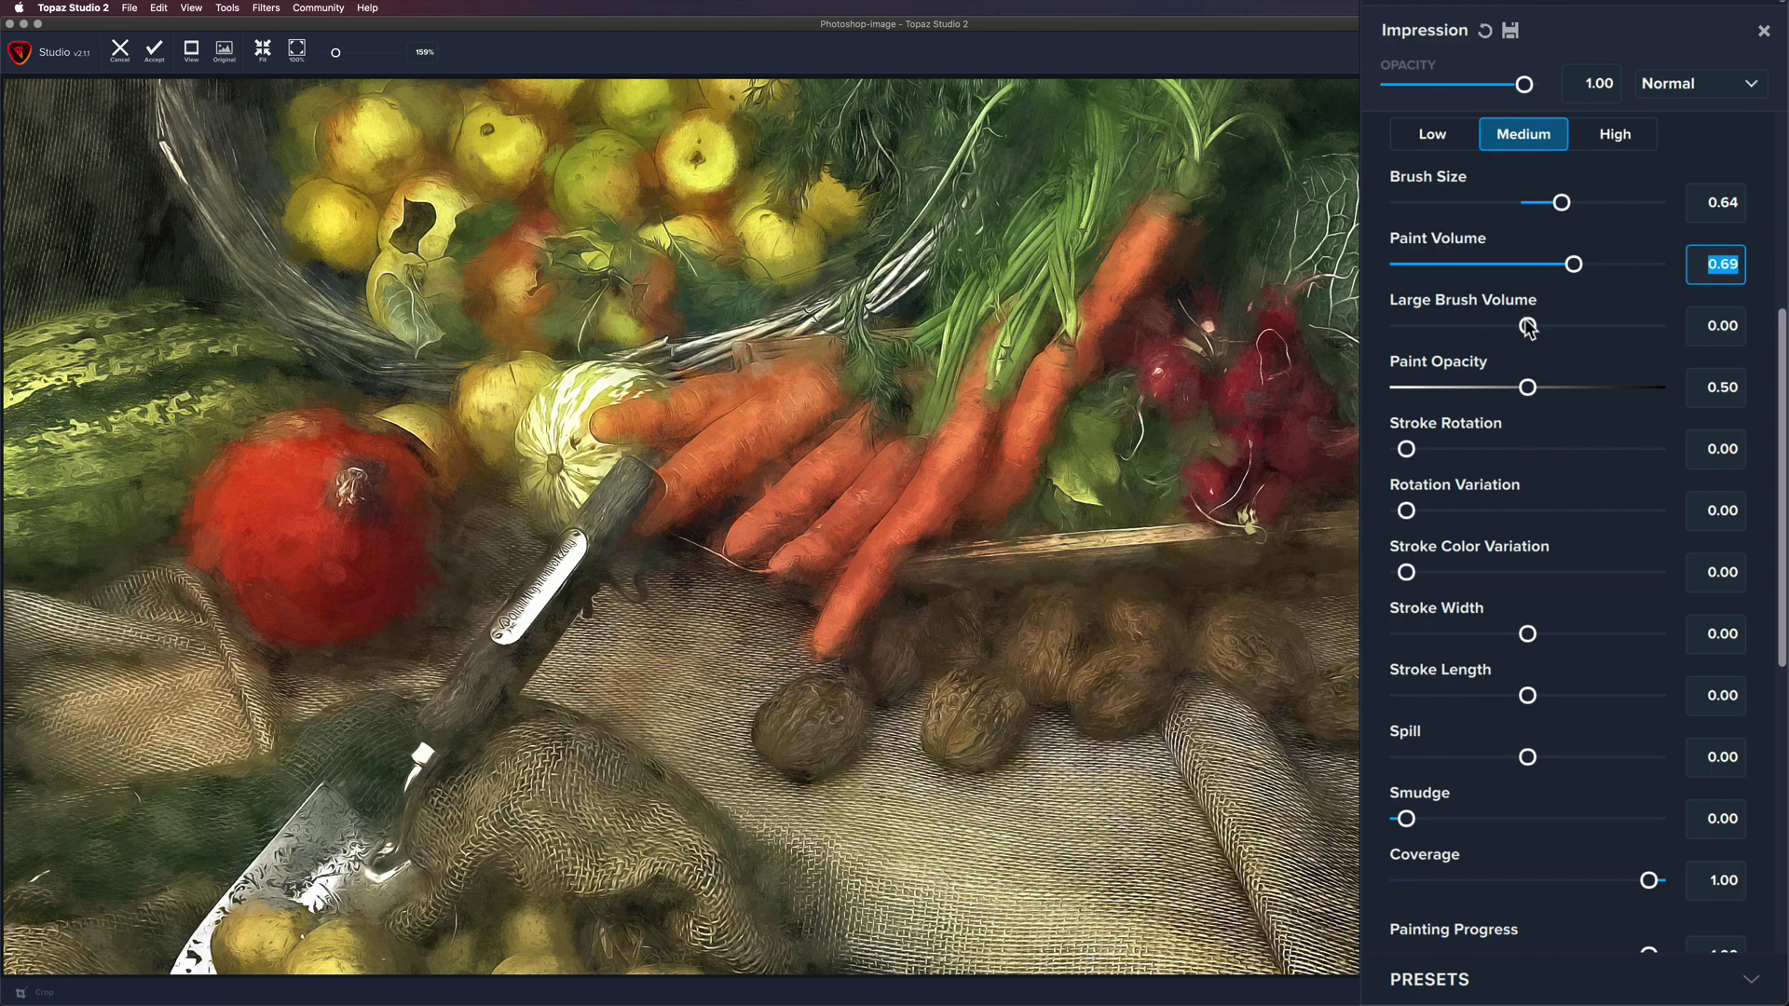
mouse_move(1529, 328)
left_mouse_down()
mouse_move(1622, 326)
mouse_move(1407, 318)
mouse_move(1597, 321)
mouse_move(1569, 321)
mouse_move(1775, 350)
left_mouse_up()
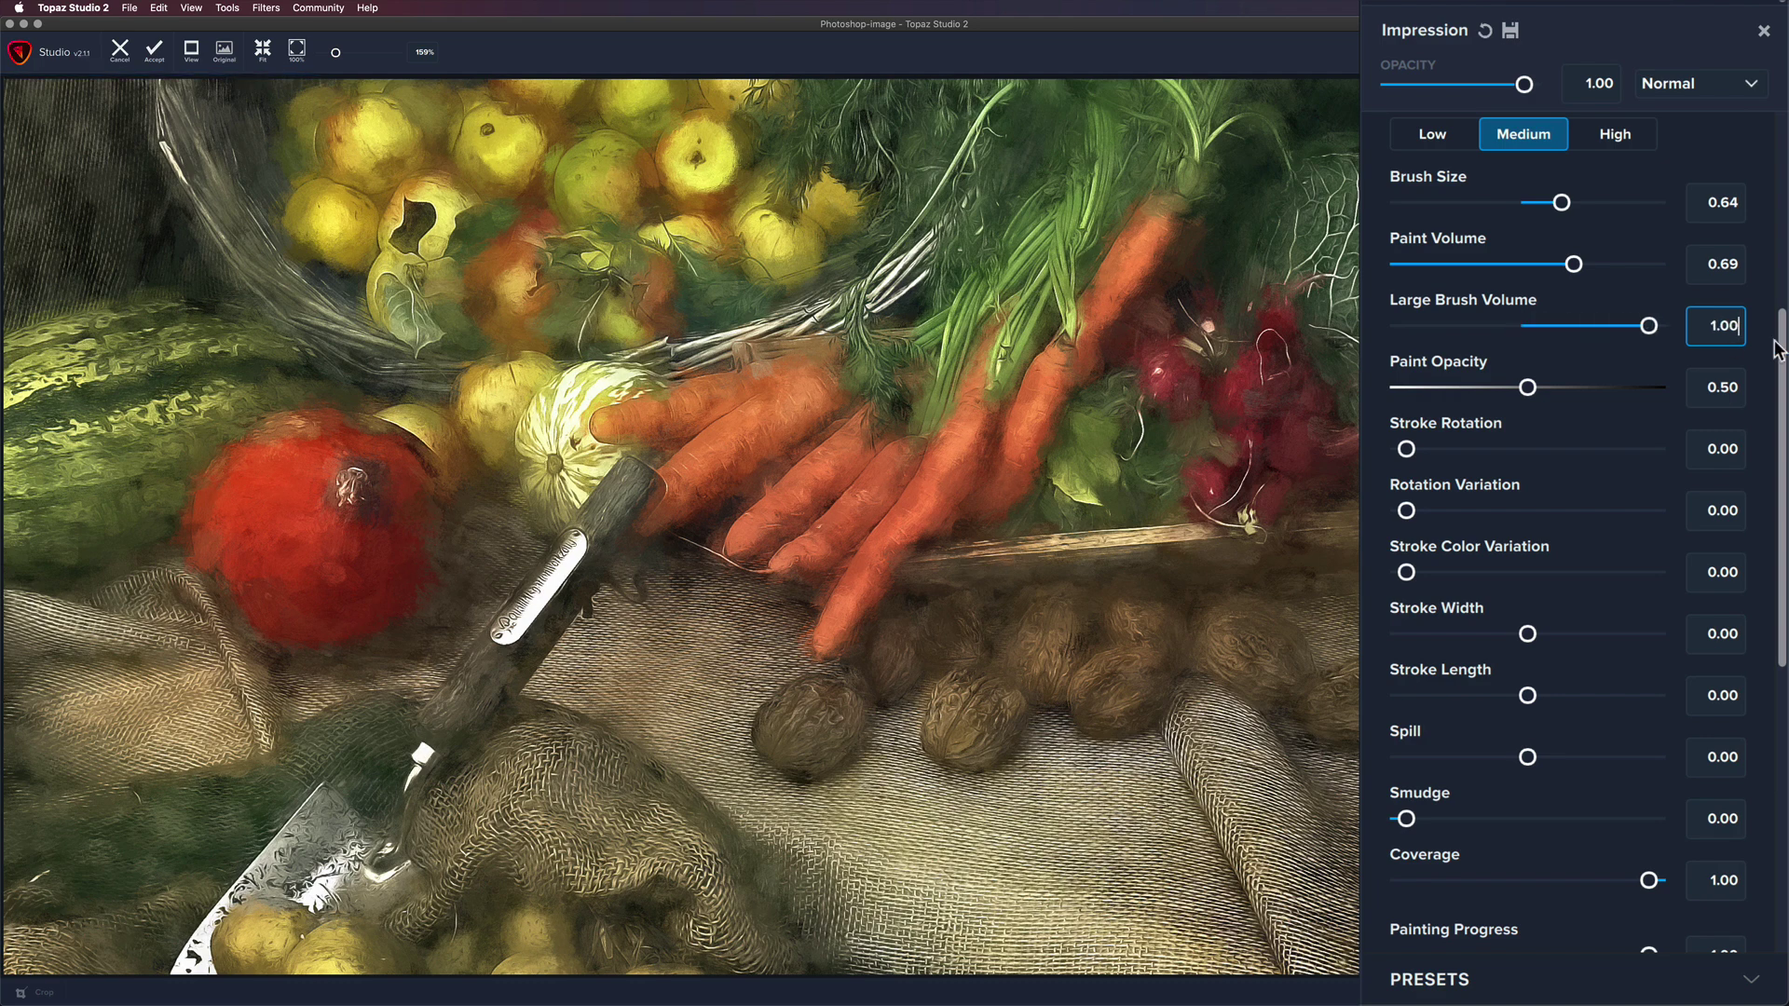
mouse_move(1648, 326)
left_mouse_down()
mouse_move(1401, 319)
mouse_move(1594, 326)
mouse_move(1578, 322)
left_mouse_up()
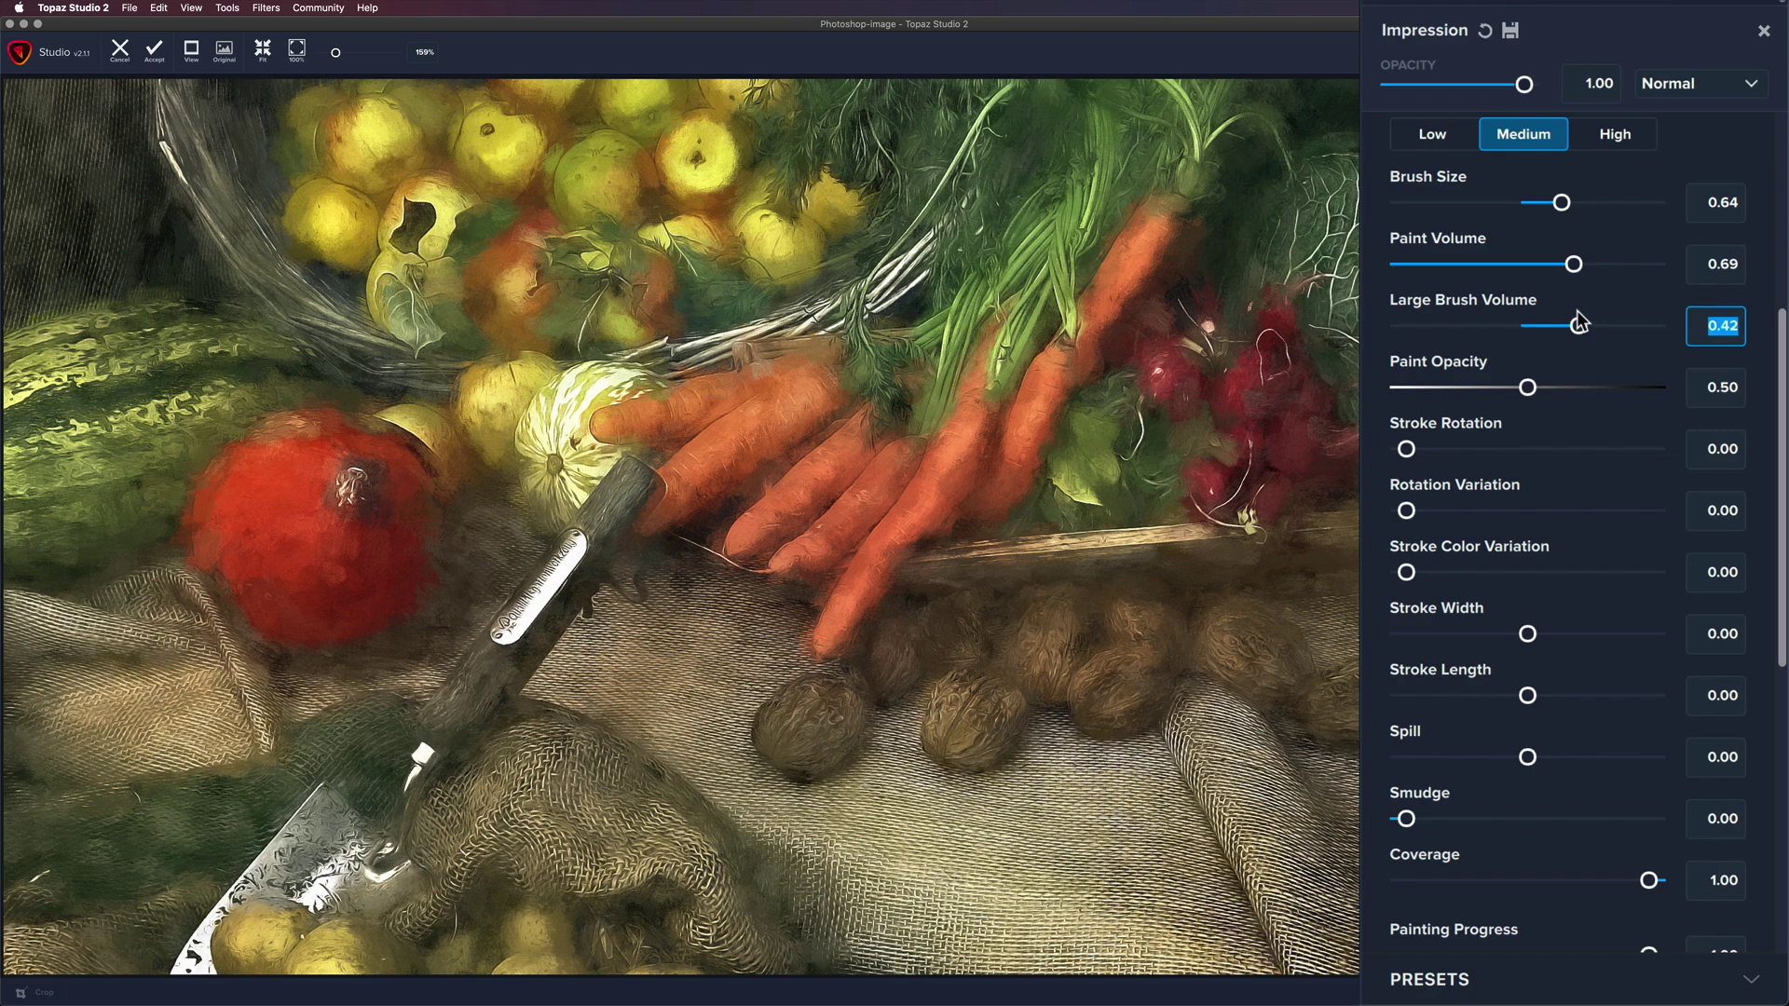
left_click(1580, 326)
left_click_drag(1581, 326, 1580, 324)
Step: Try a paint opacity of 1.00 on the whole image, and settle on 0.76
left_click_drag(1529, 387, 1683, 385)
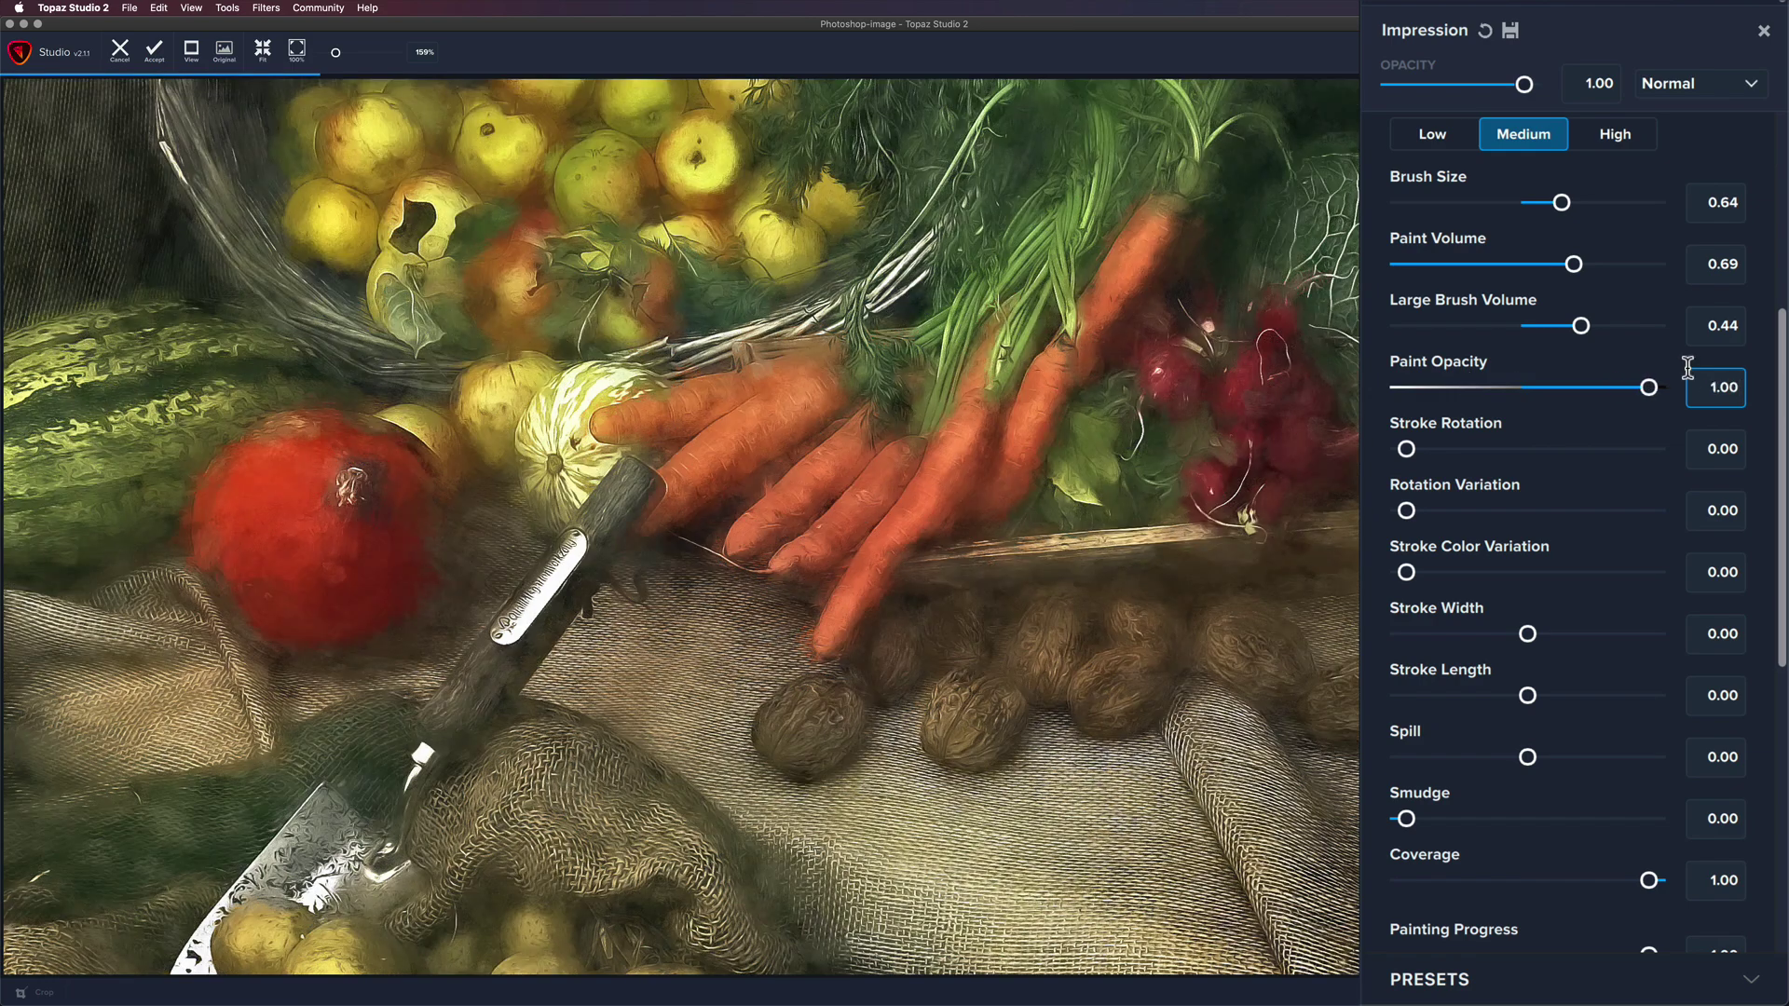
double_click(1692, 383)
scroll(1139, 550, "down", 5)
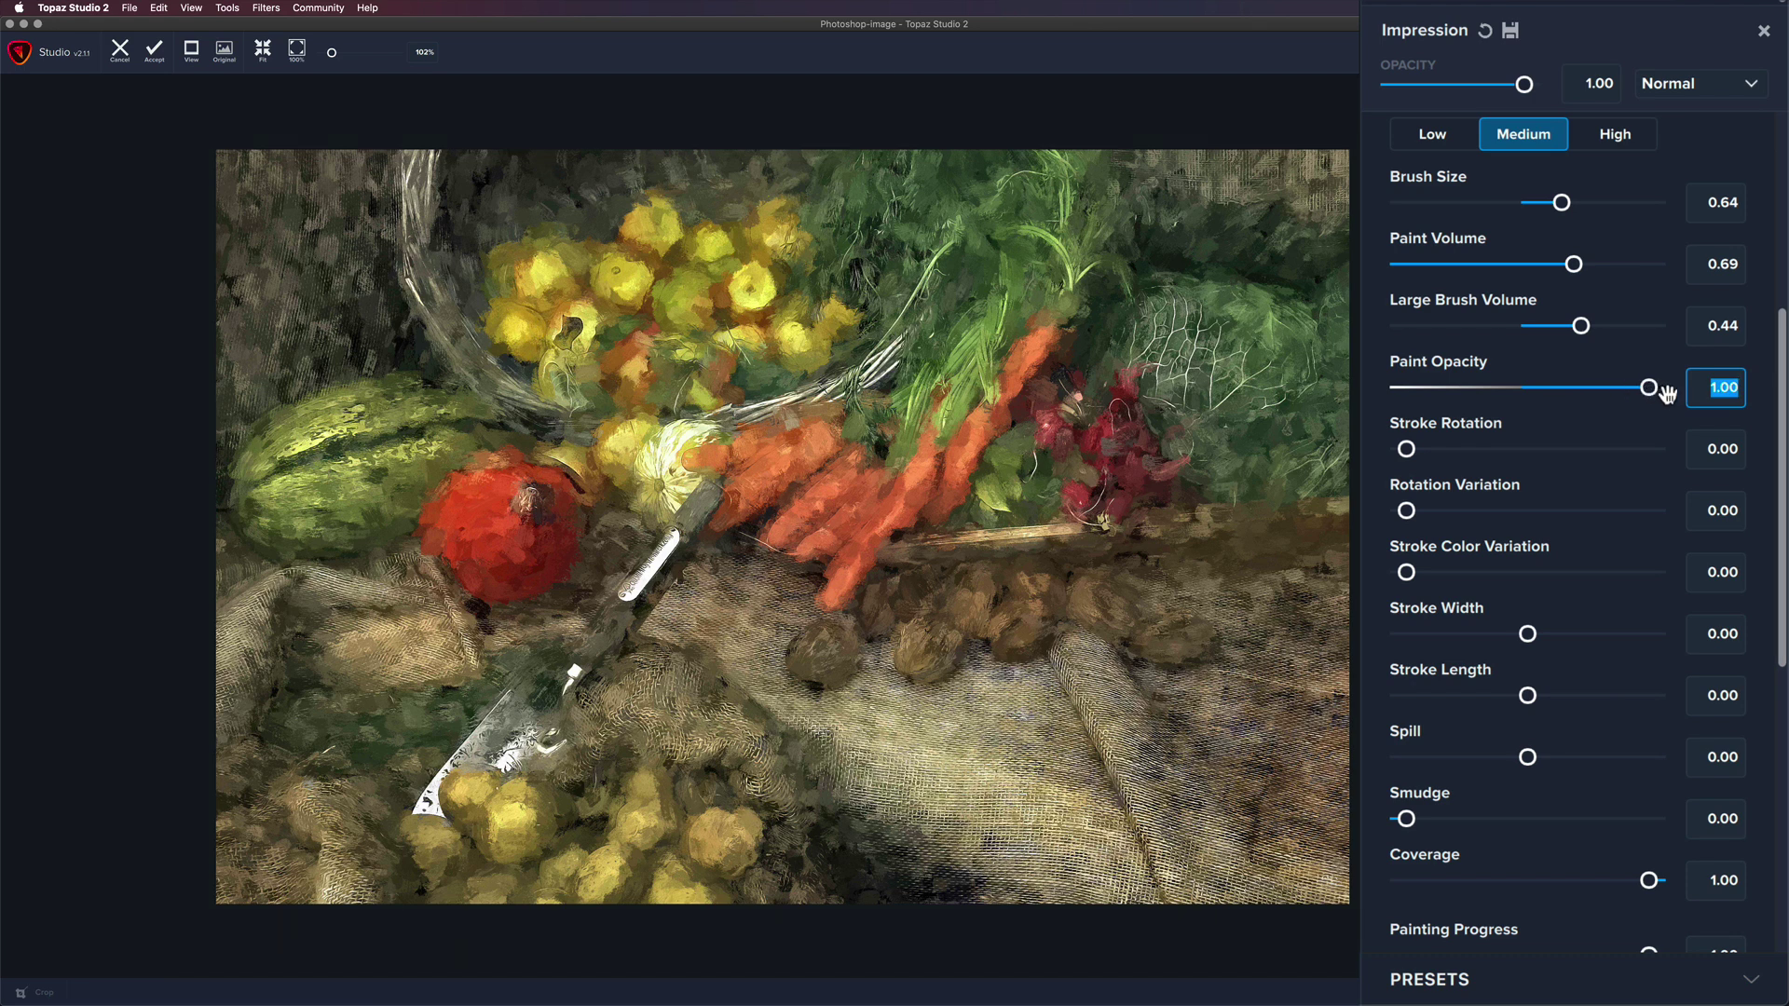
mouse_move(1649, 388)
left_mouse_down()
mouse_move(1379, 380)
mouse_move(1614, 371)
mouse_move(1590, 368)
left_mouse_up()
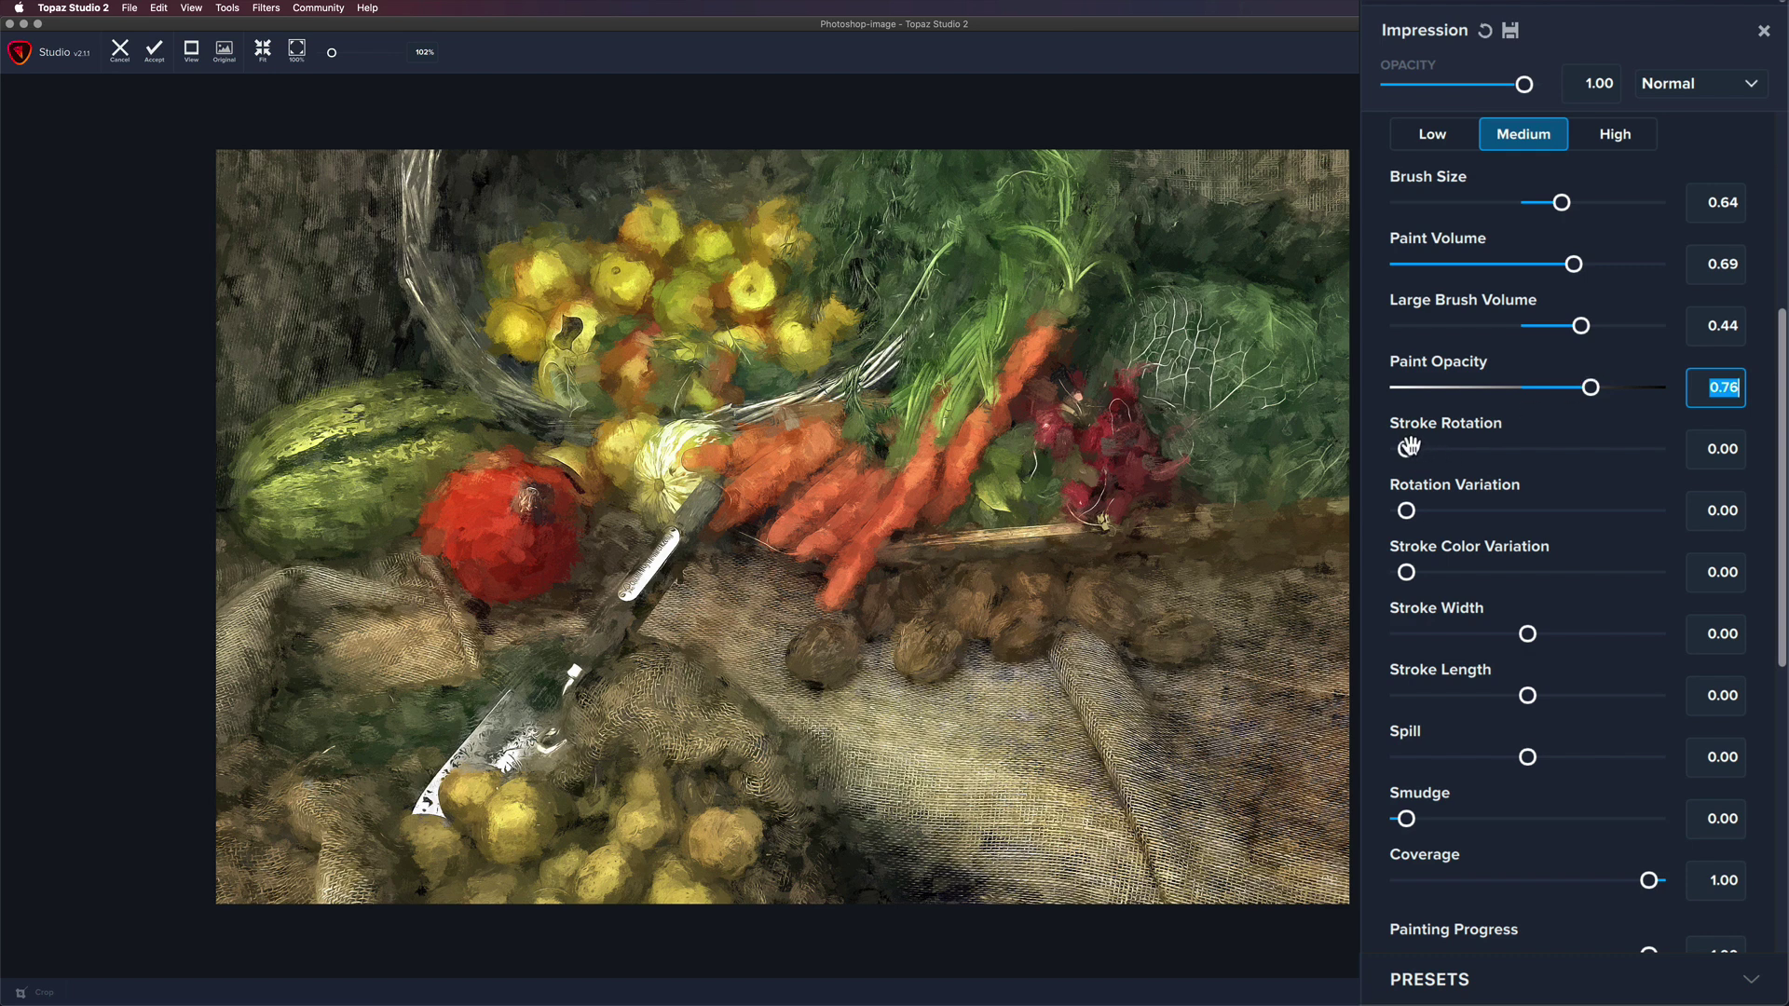
Step: Try a stroke rotation of 0.12 and rotation variations of 0.16 and 0.28, and reset both settings to 0.00
scroll(1208, 596, "up", 3)
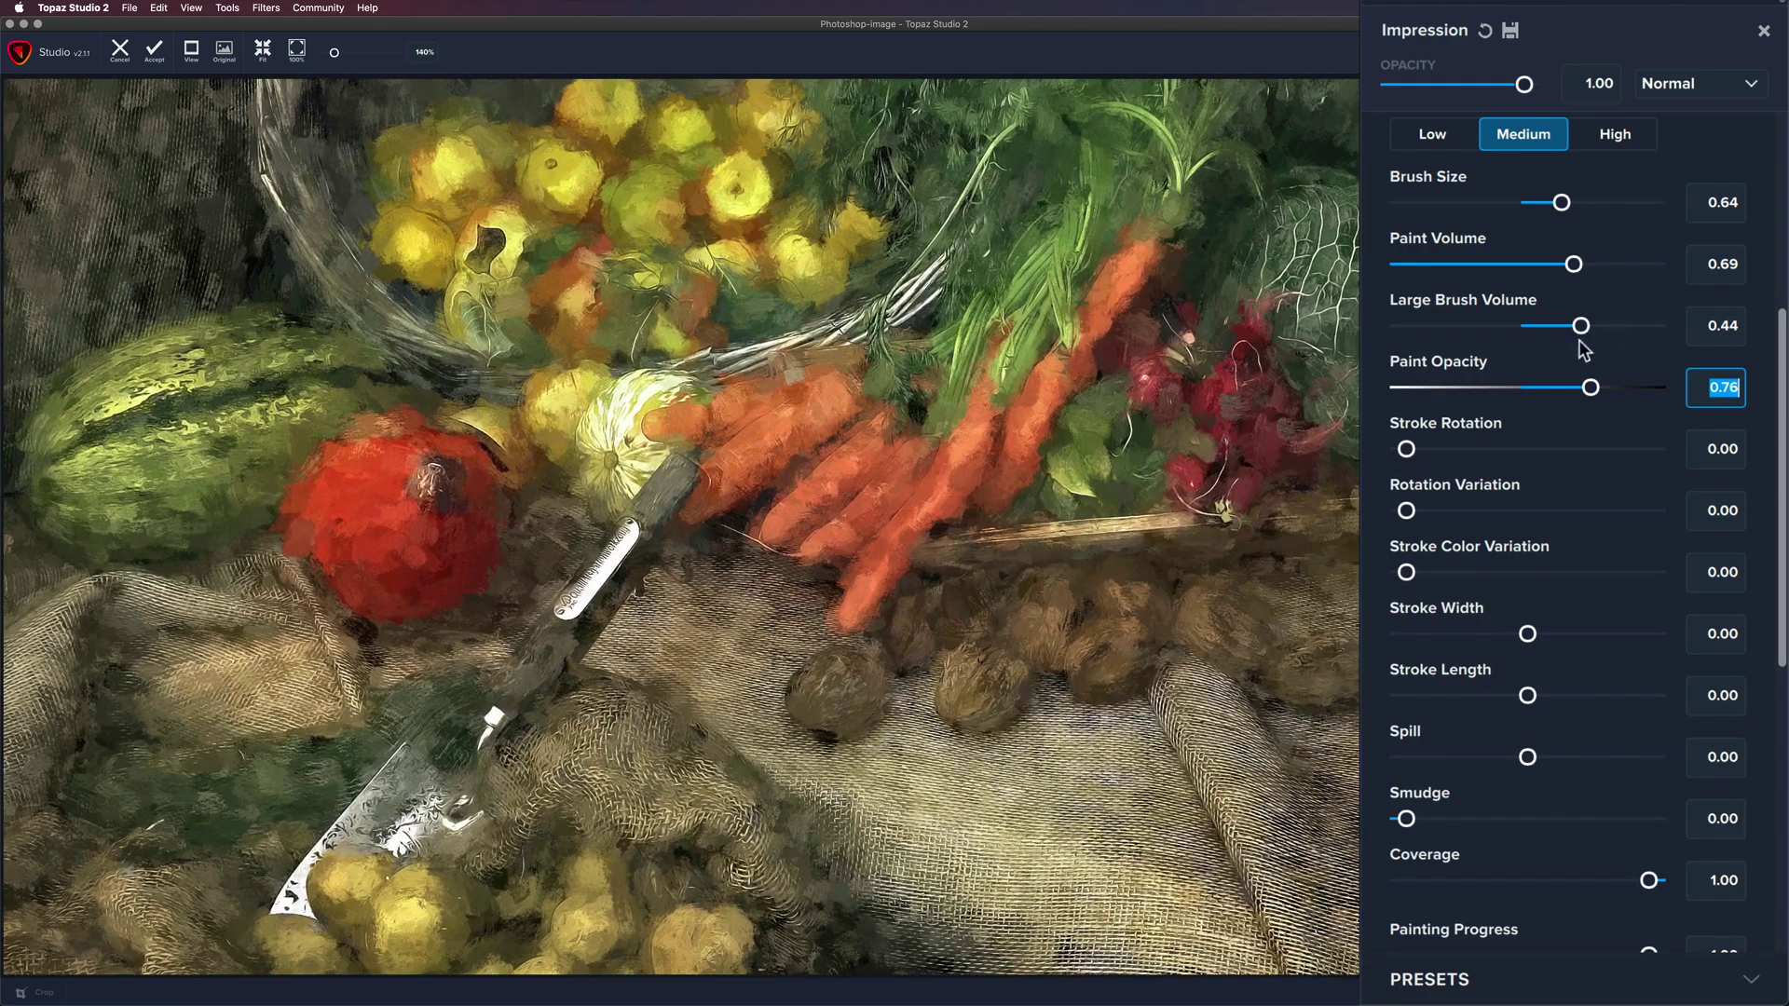
left_click(1407, 450)
mouse_move(1408, 450)
left_mouse_down()
mouse_move(1655, 454)
mouse_move(1403, 452)
left_mouse_up()
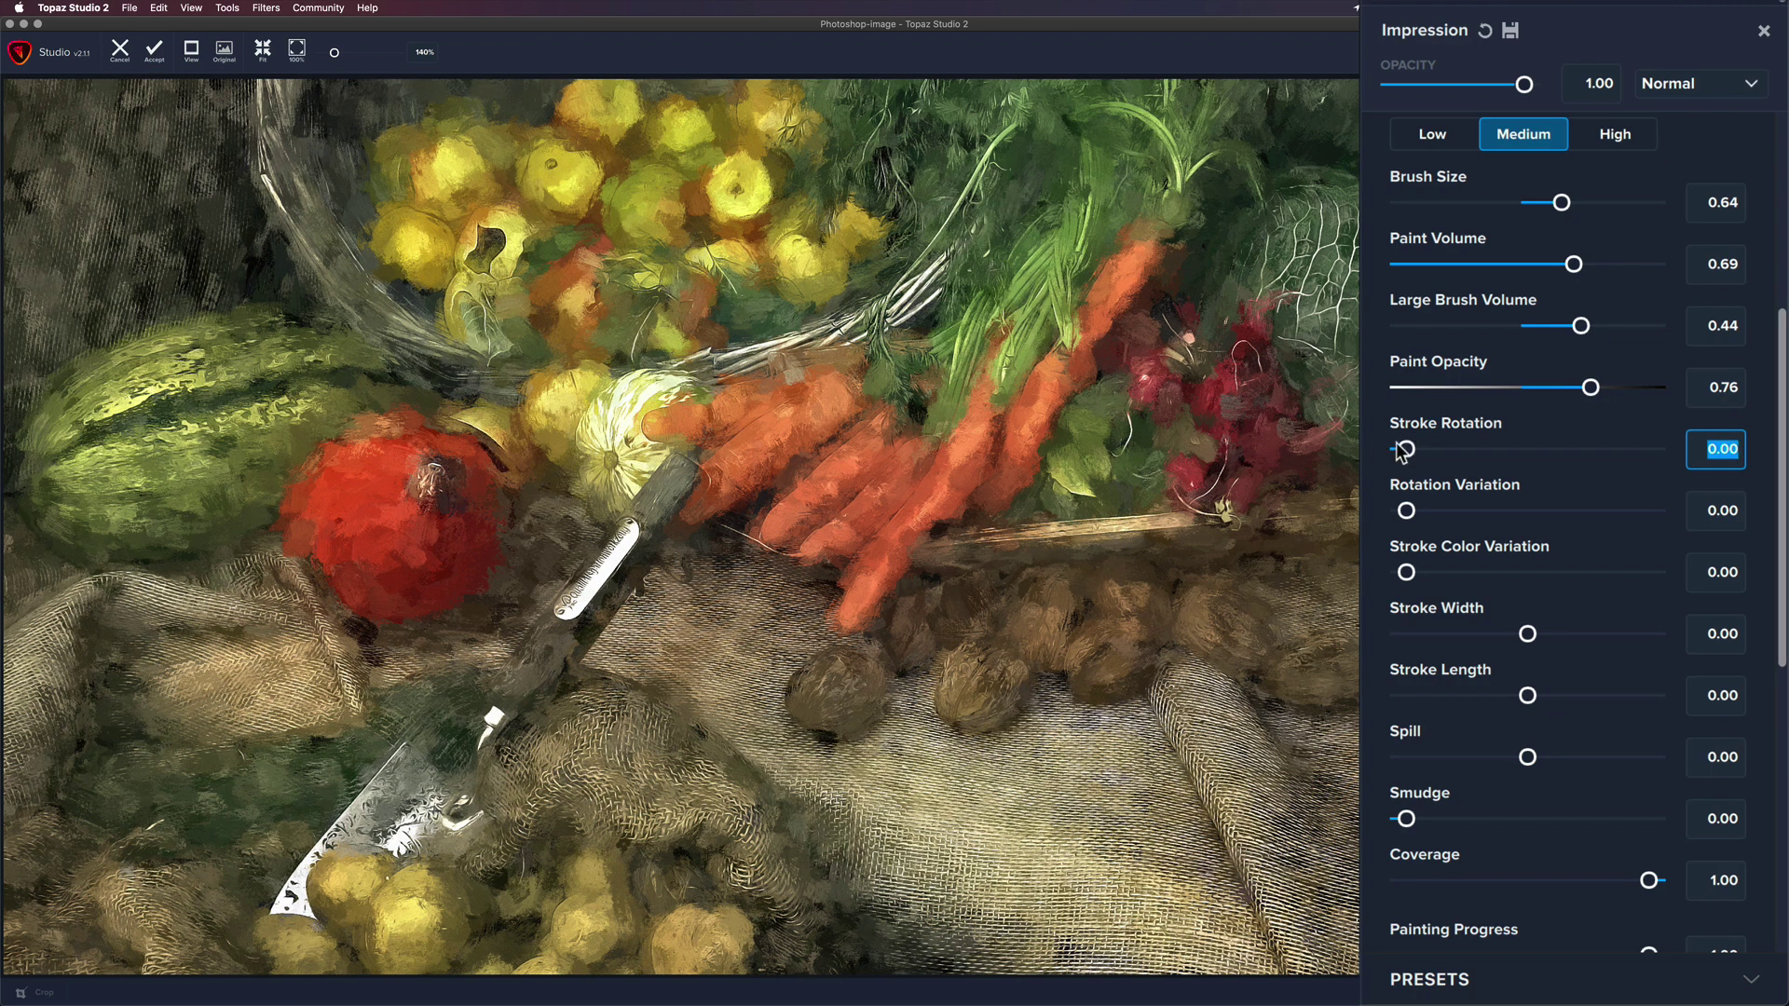
left_click_drag(1406, 452, 1438, 451)
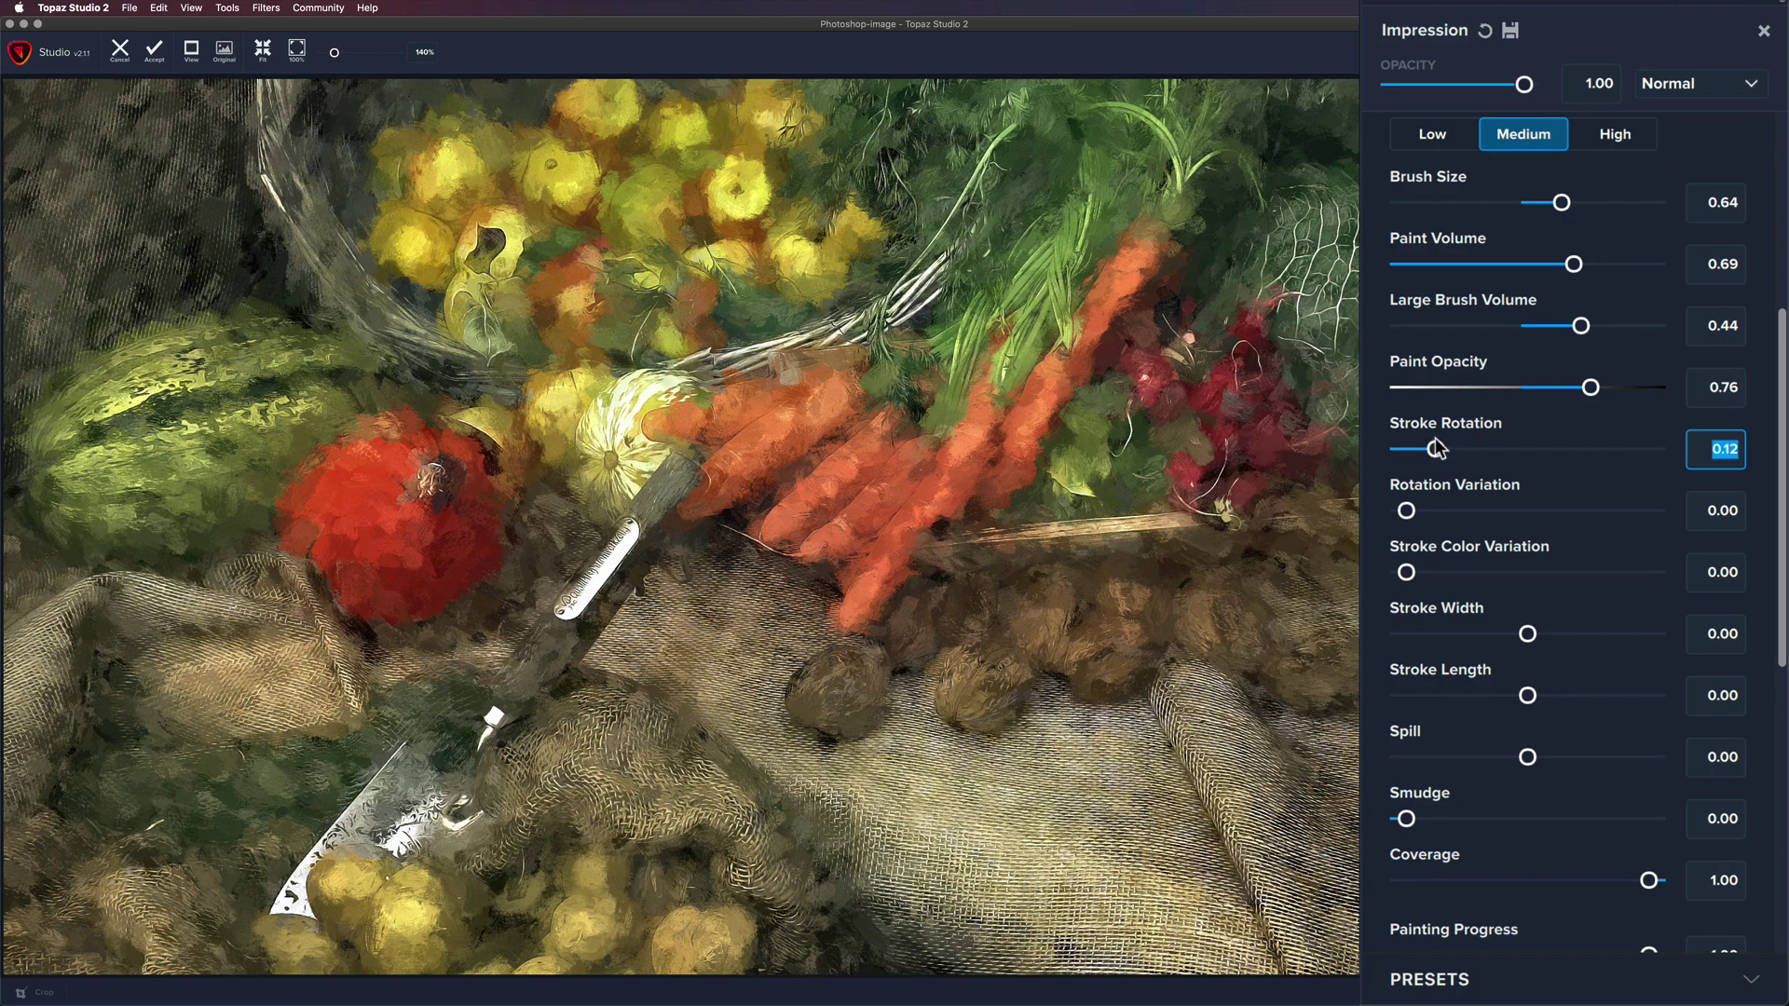
scroll(1475, 477, "down", 3)
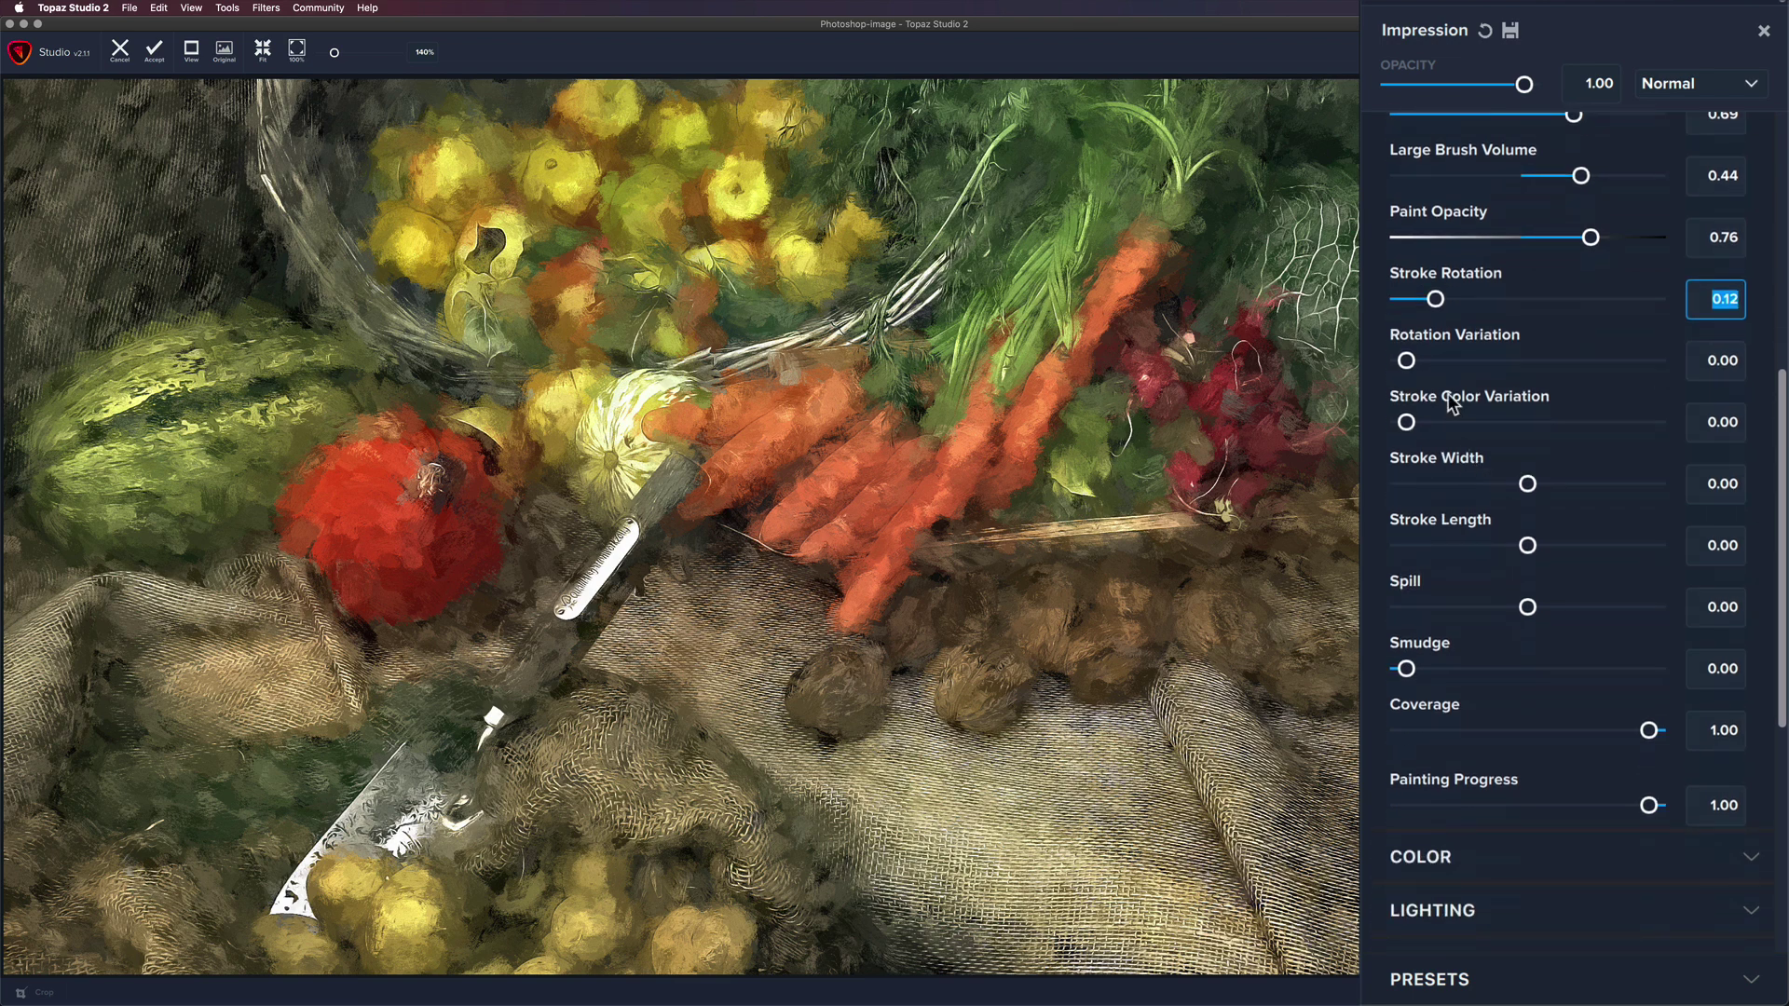
left_click_drag(1409, 362, 1448, 366)
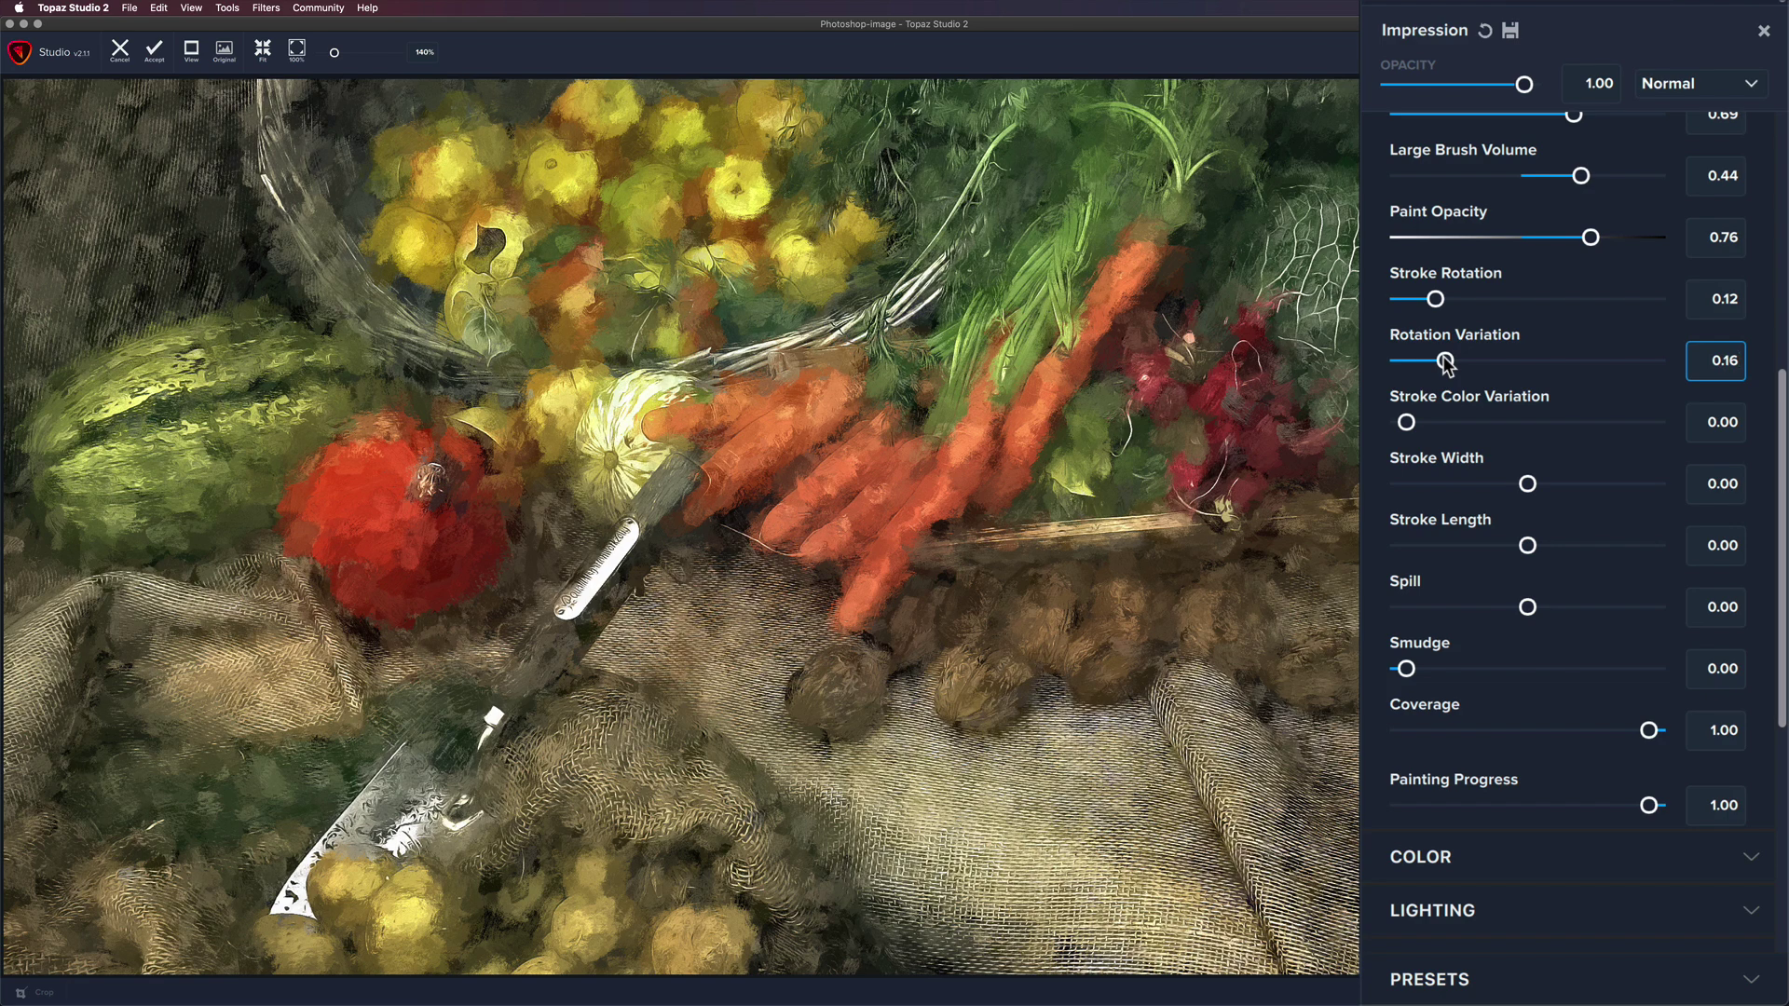
mouse_move(1445, 363)
left_mouse_down()
mouse_move(1533, 361)
mouse_move(1474, 361)
left_mouse_up()
scroll(1272, 643, "down", 3)
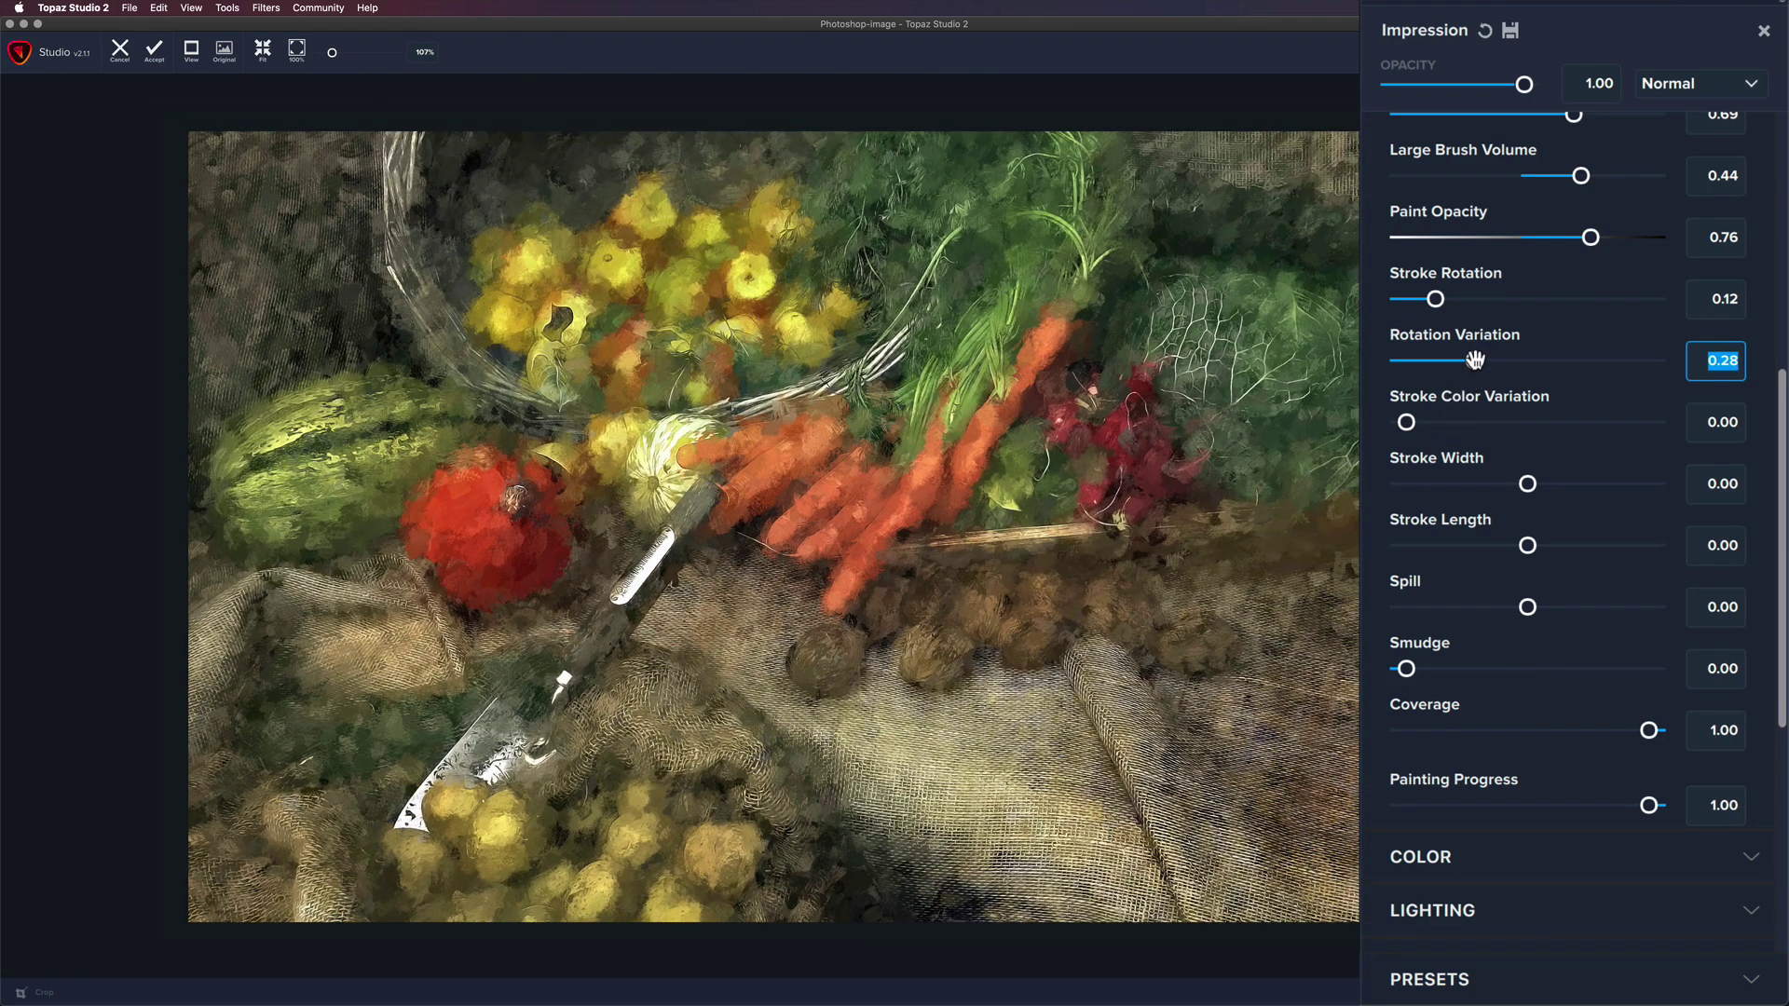
mouse_move(1476, 361)
left_mouse_down()
mouse_move(1551, 362)
mouse_move(1378, 367)
left_mouse_up()
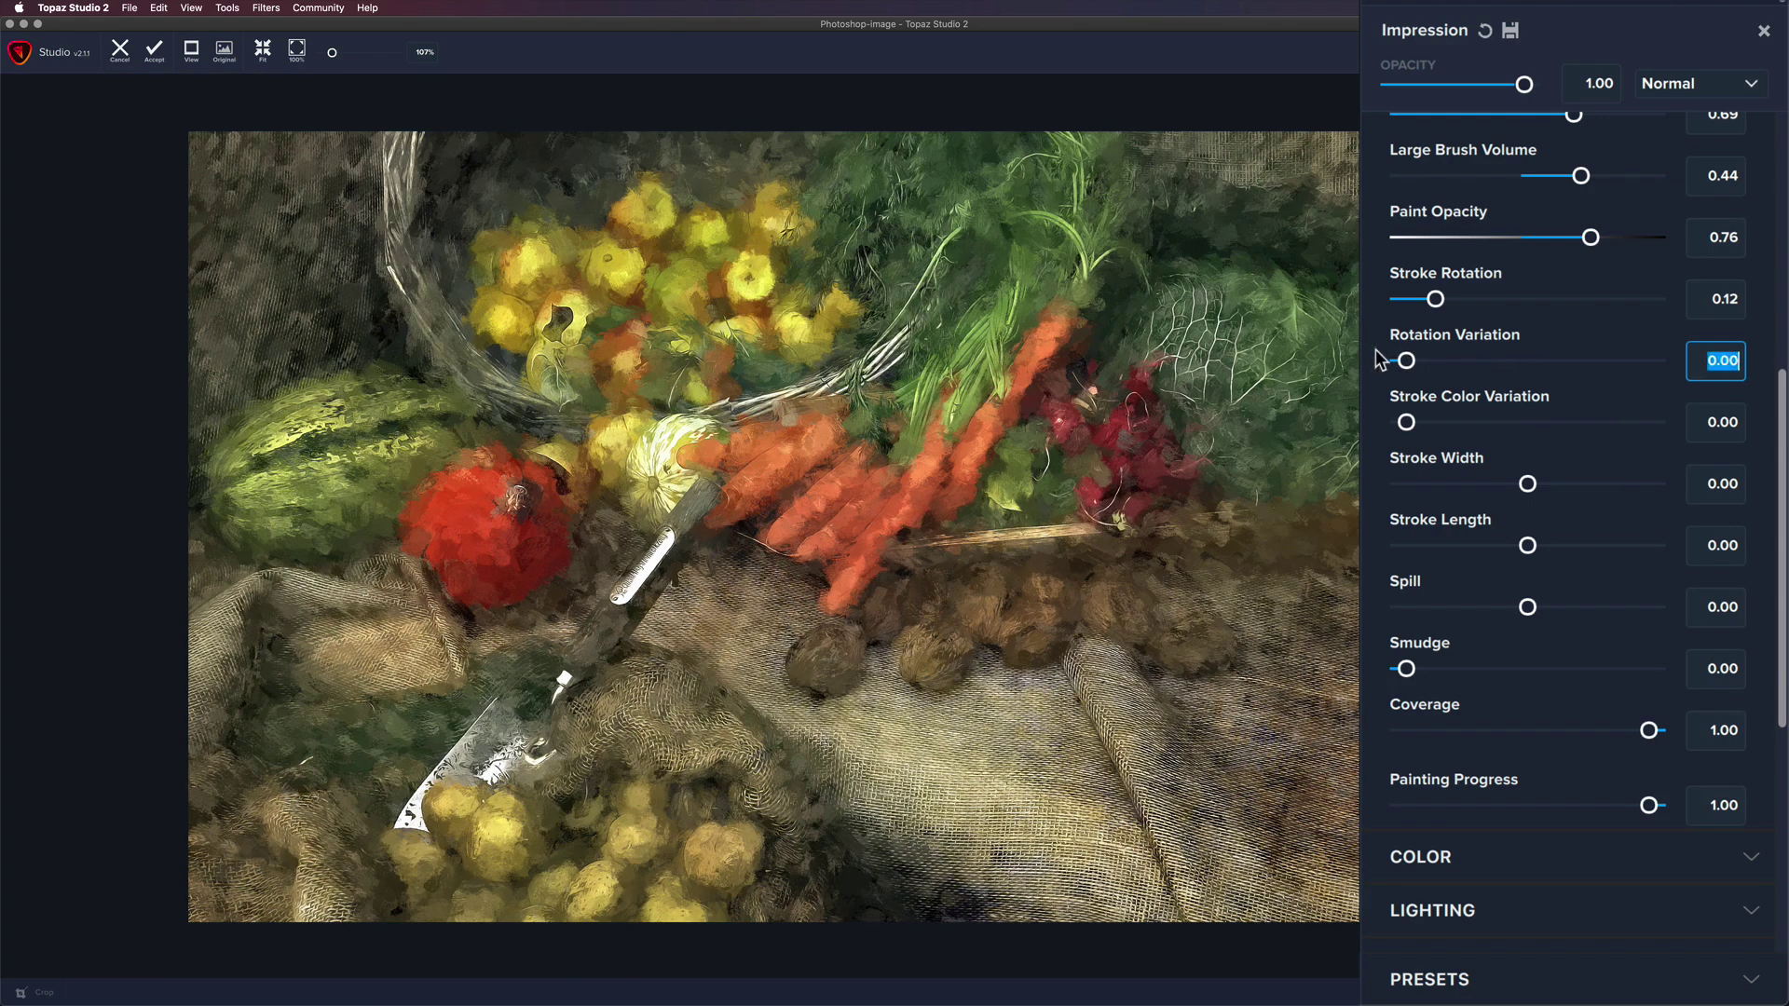
left_click_drag(1436, 300, 1372, 309)
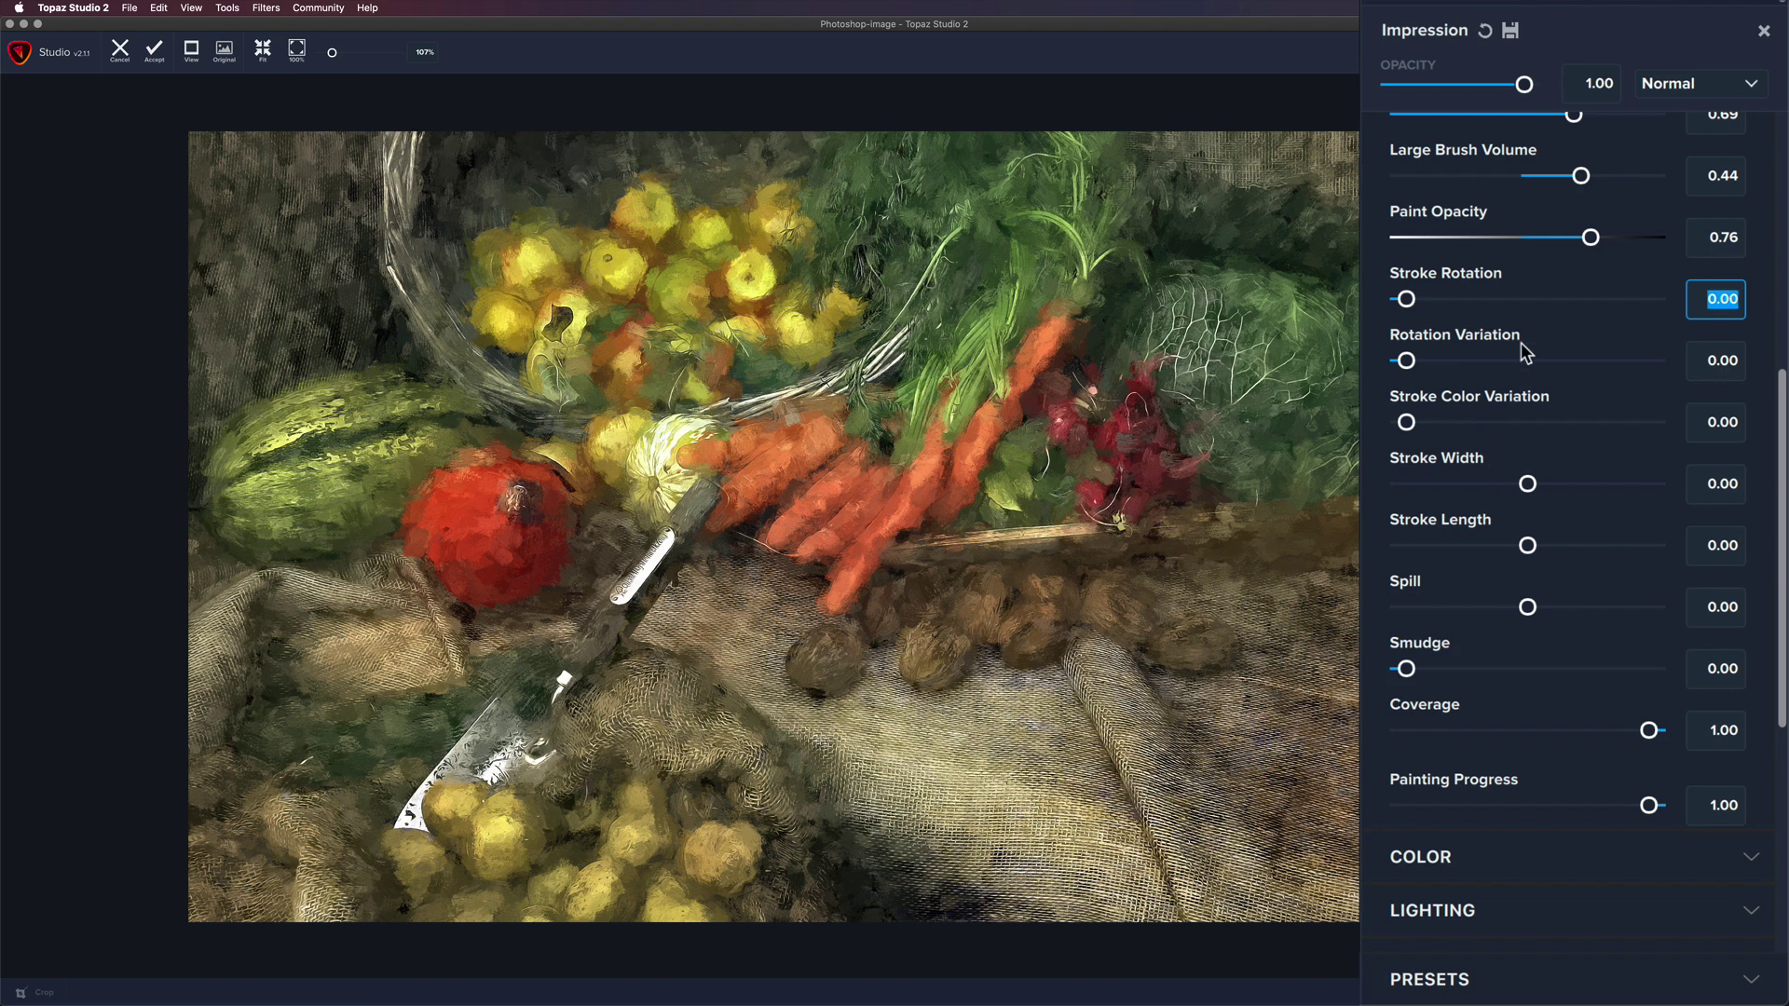
scroll(1523, 352, "up", 5)
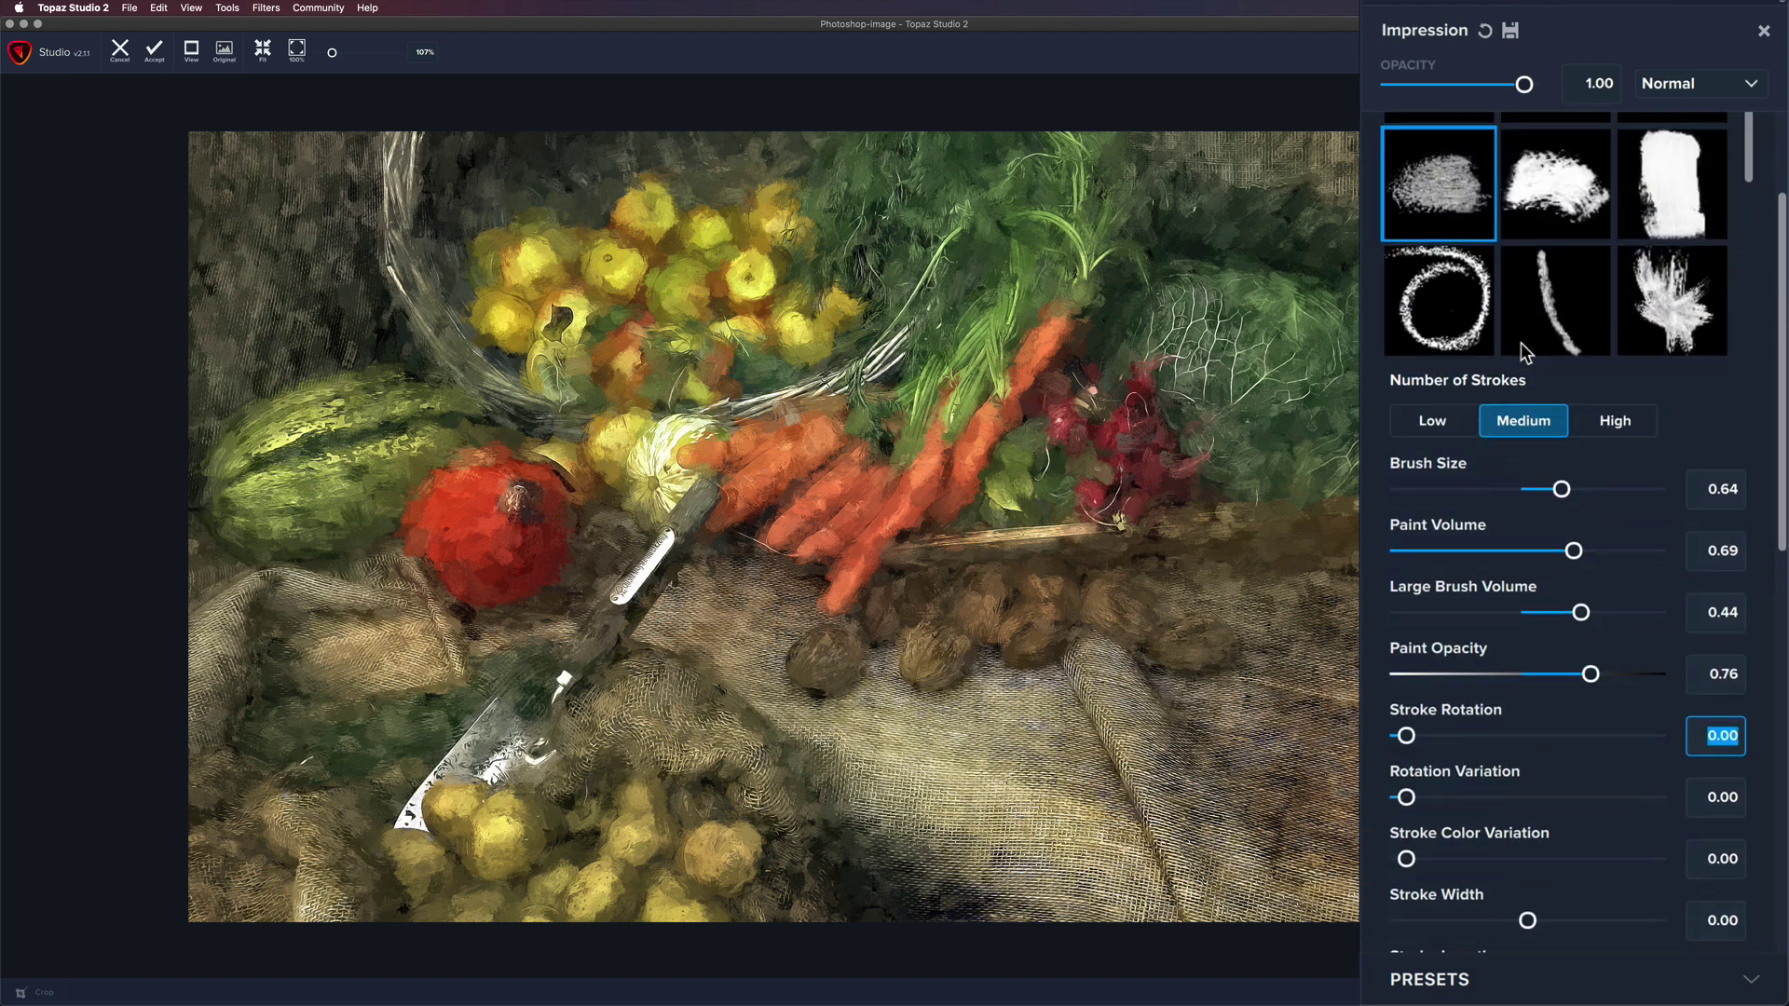
scroll(1523, 345, "down", 3)
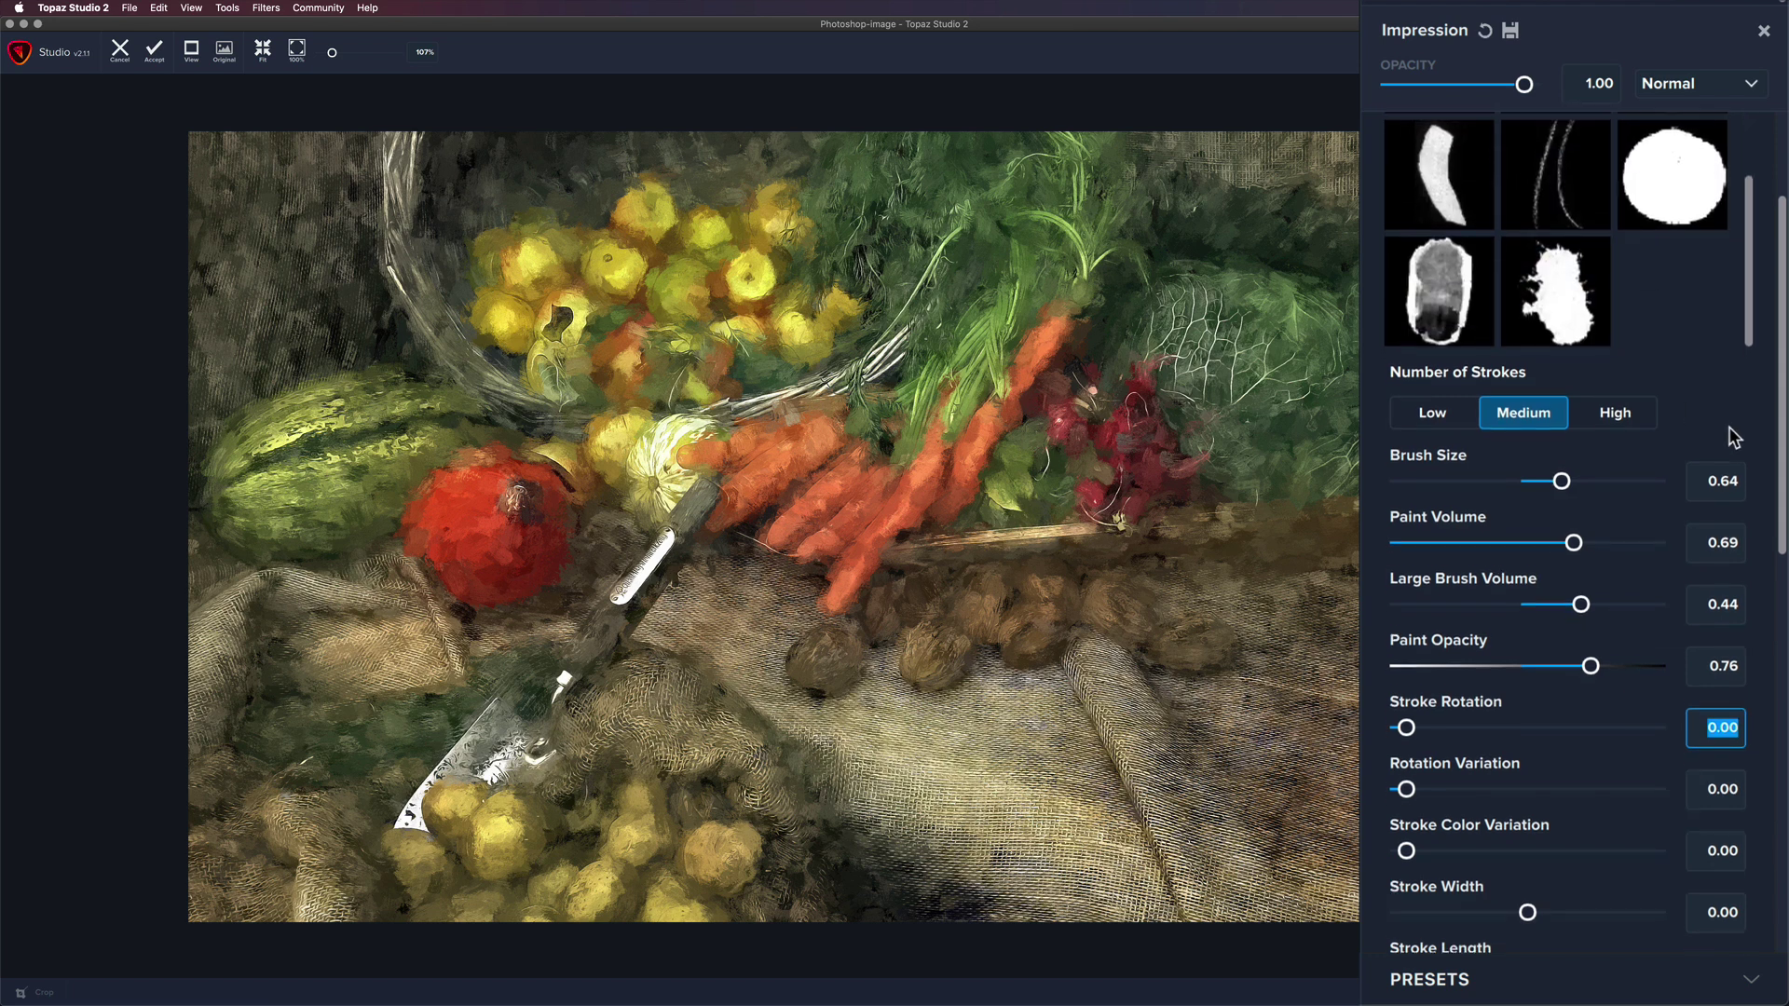
scroll(1718, 400, "down", 5)
scroll(1718, 408, "down", 2)
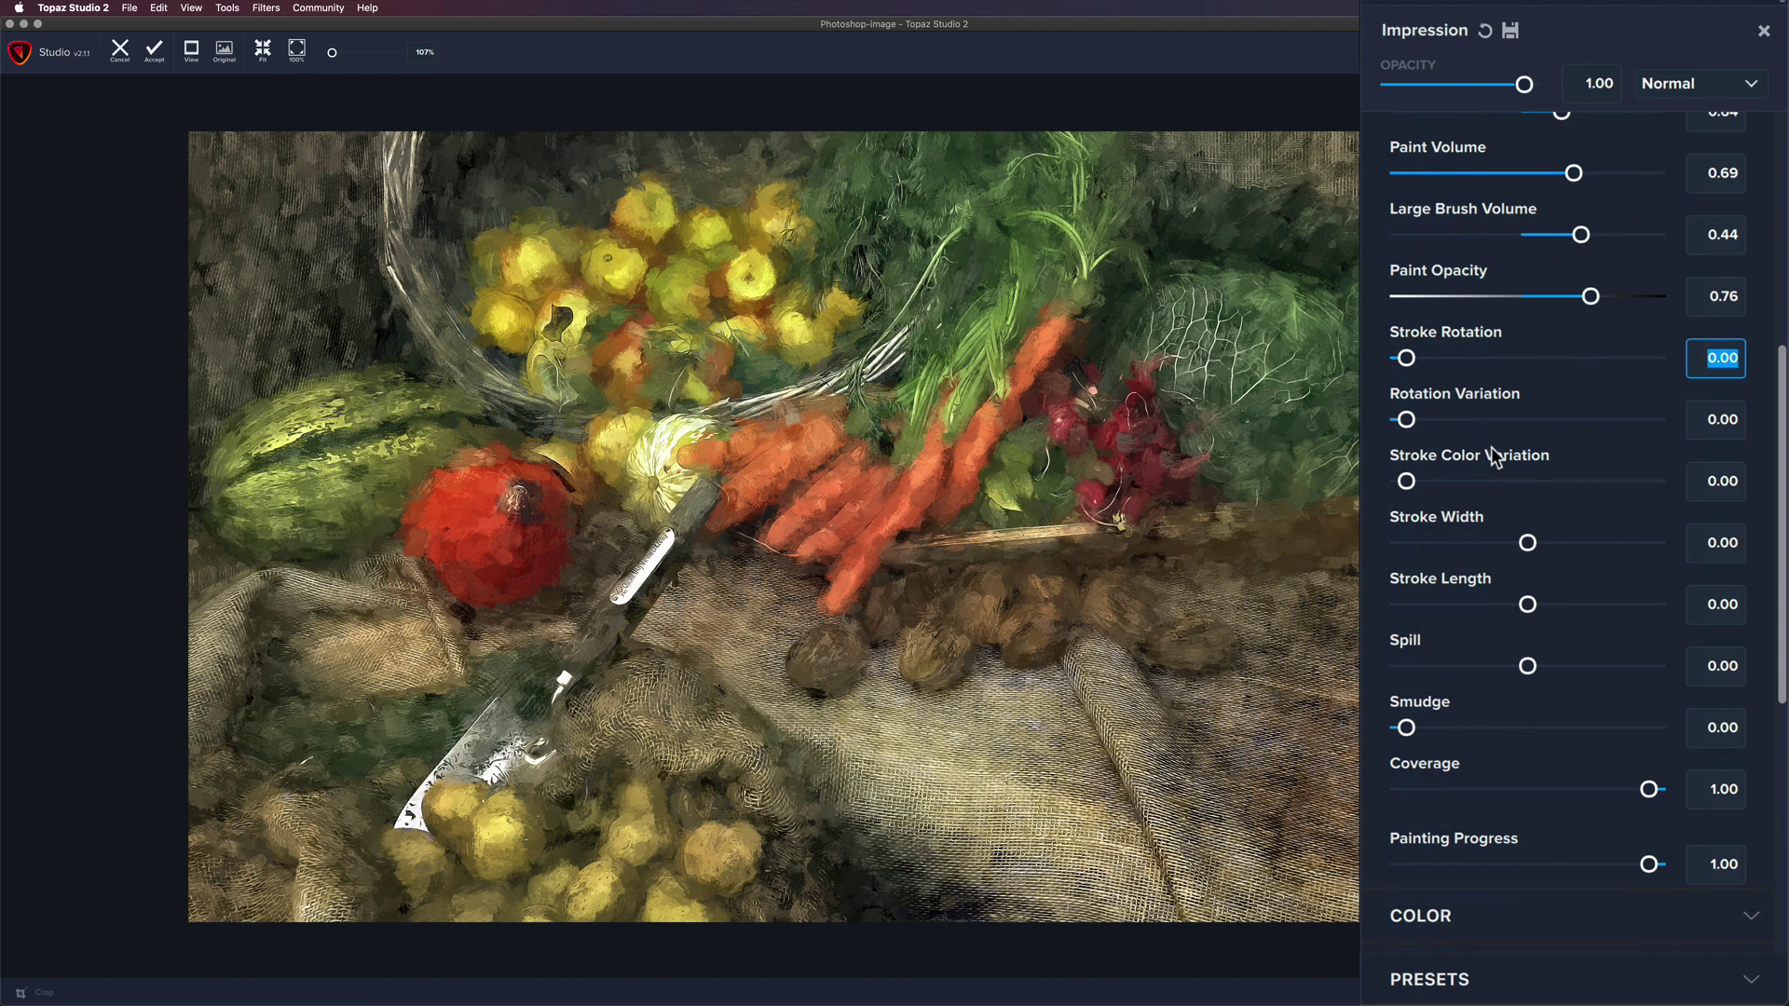
Step: Try a stroke width of 0.56 before settling on -0.54, and set the stroke length to -0.14
scroll(1495, 463, "down", 1)
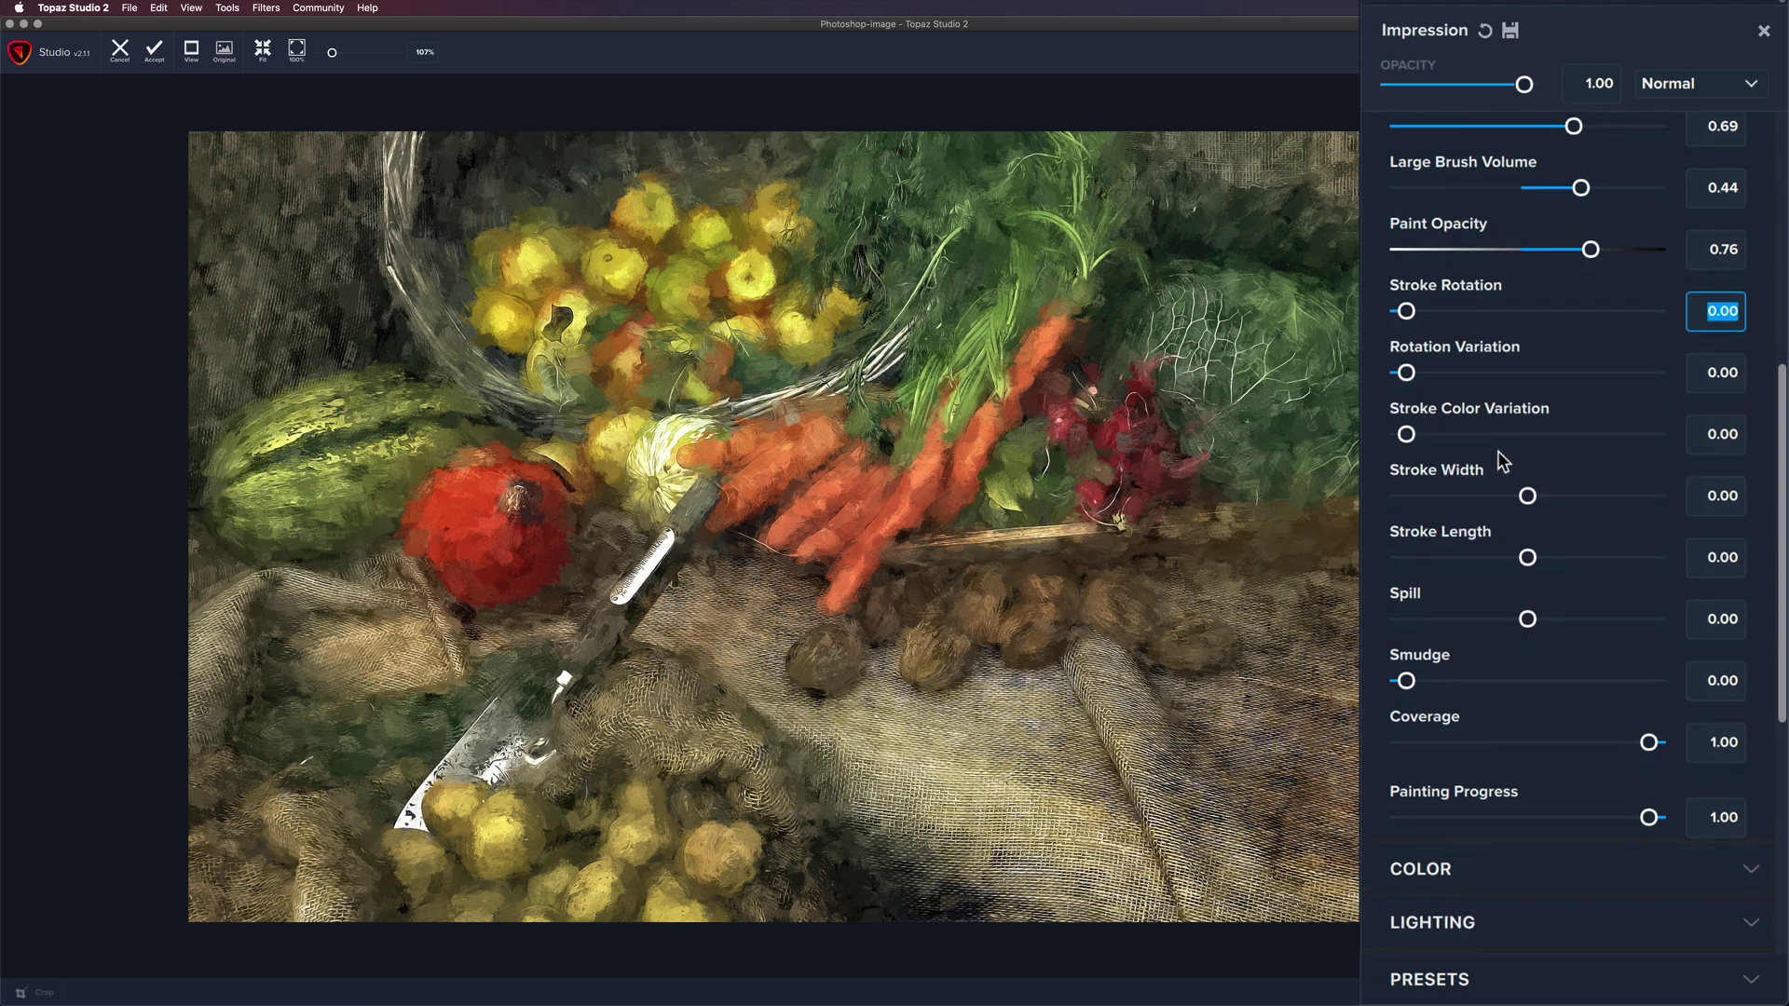
scroll(1275, 600, "up", 5)
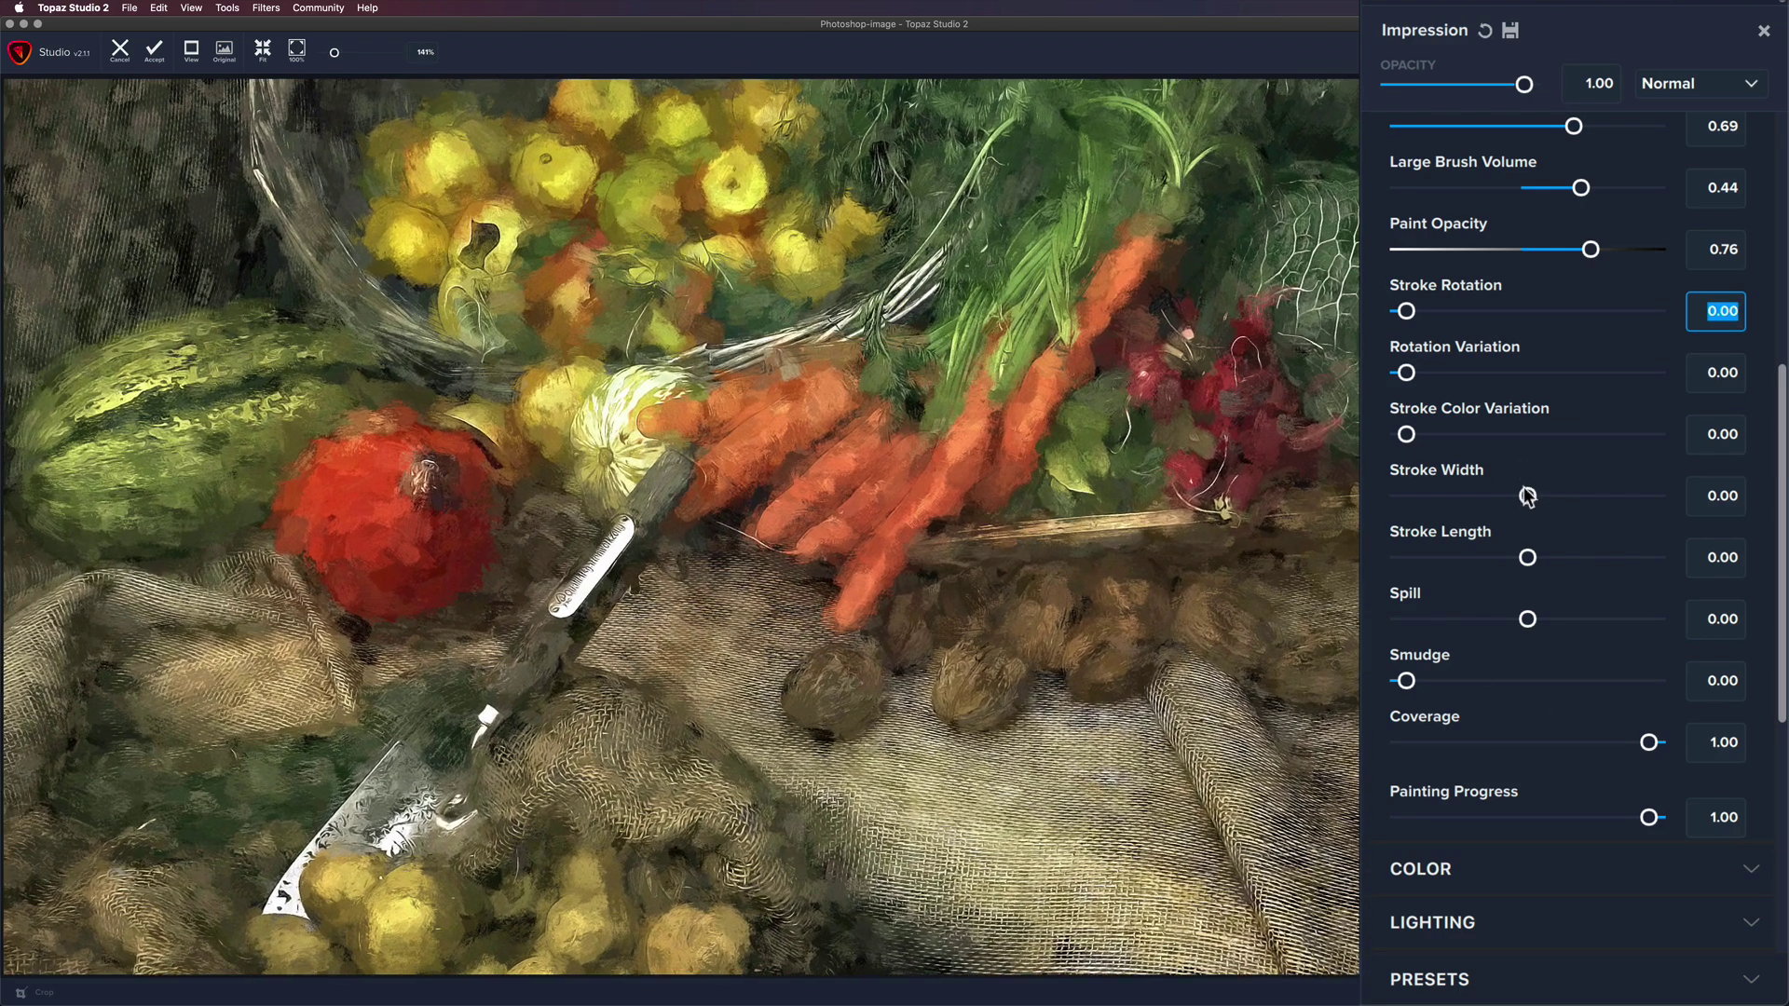
mouse_move(1527, 496)
left_mouse_down()
mouse_move(1371, 478)
mouse_move(1409, 495)
mouse_move(1596, 484)
left_mouse_up()
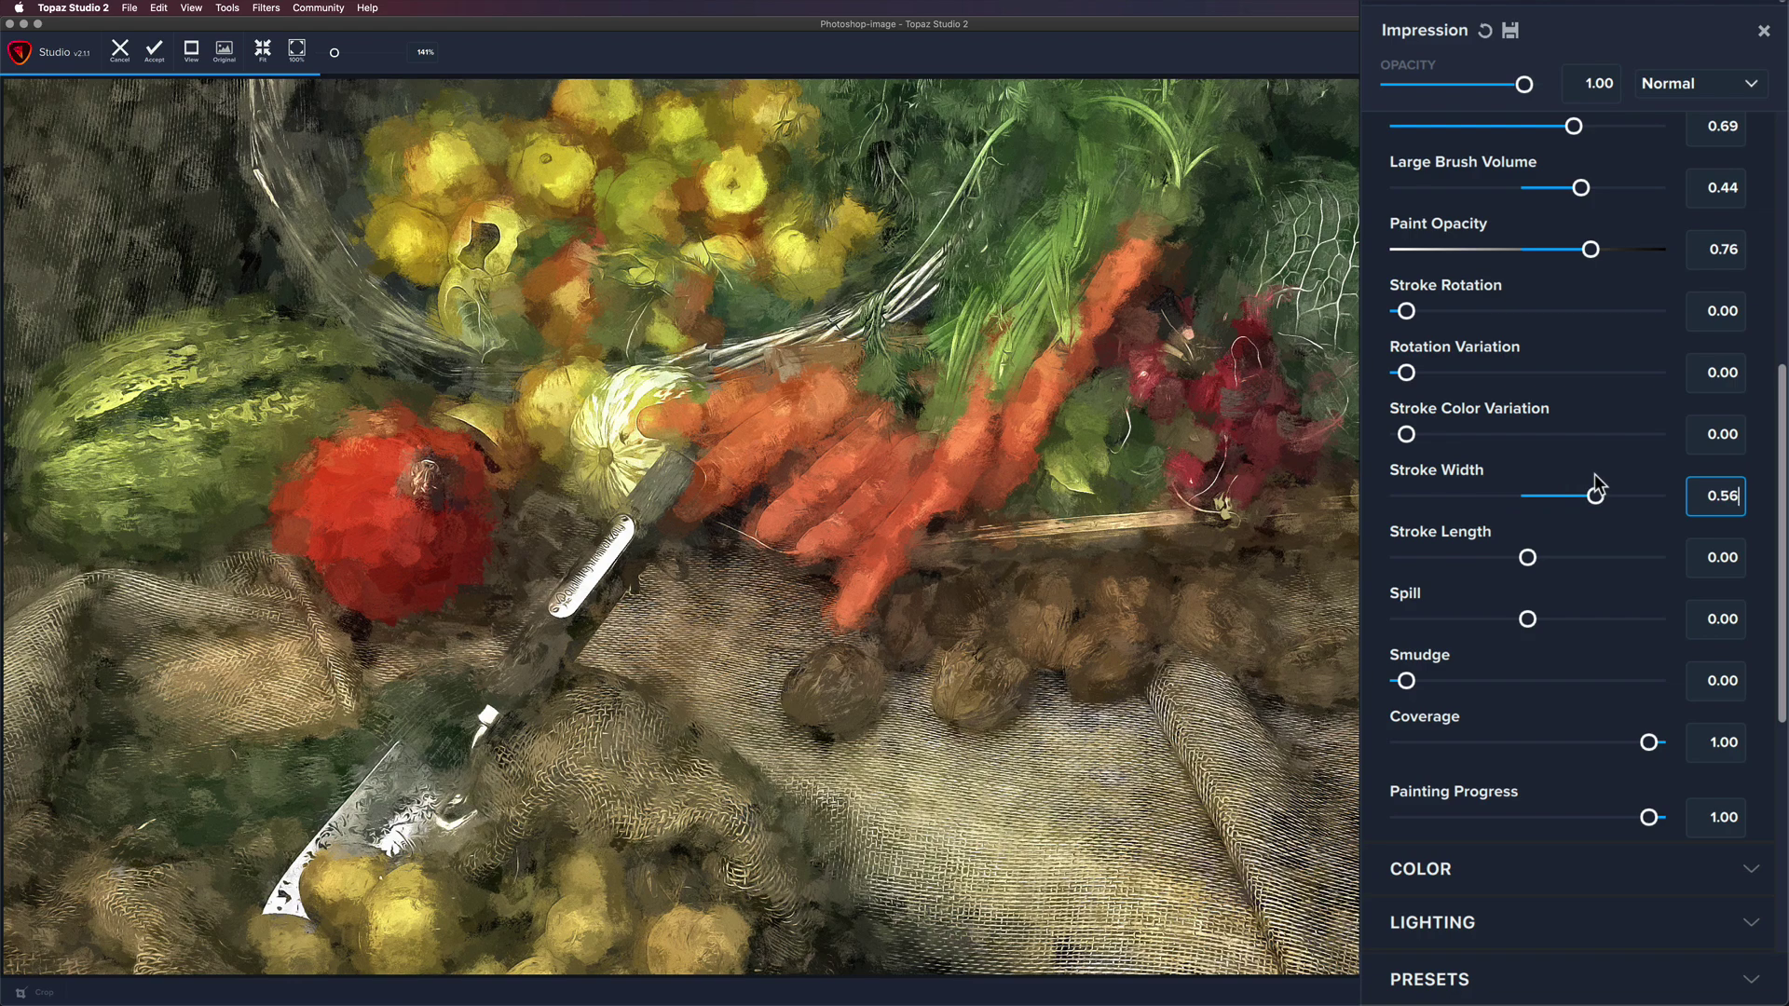
scroll(1190, 574, "down", 3)
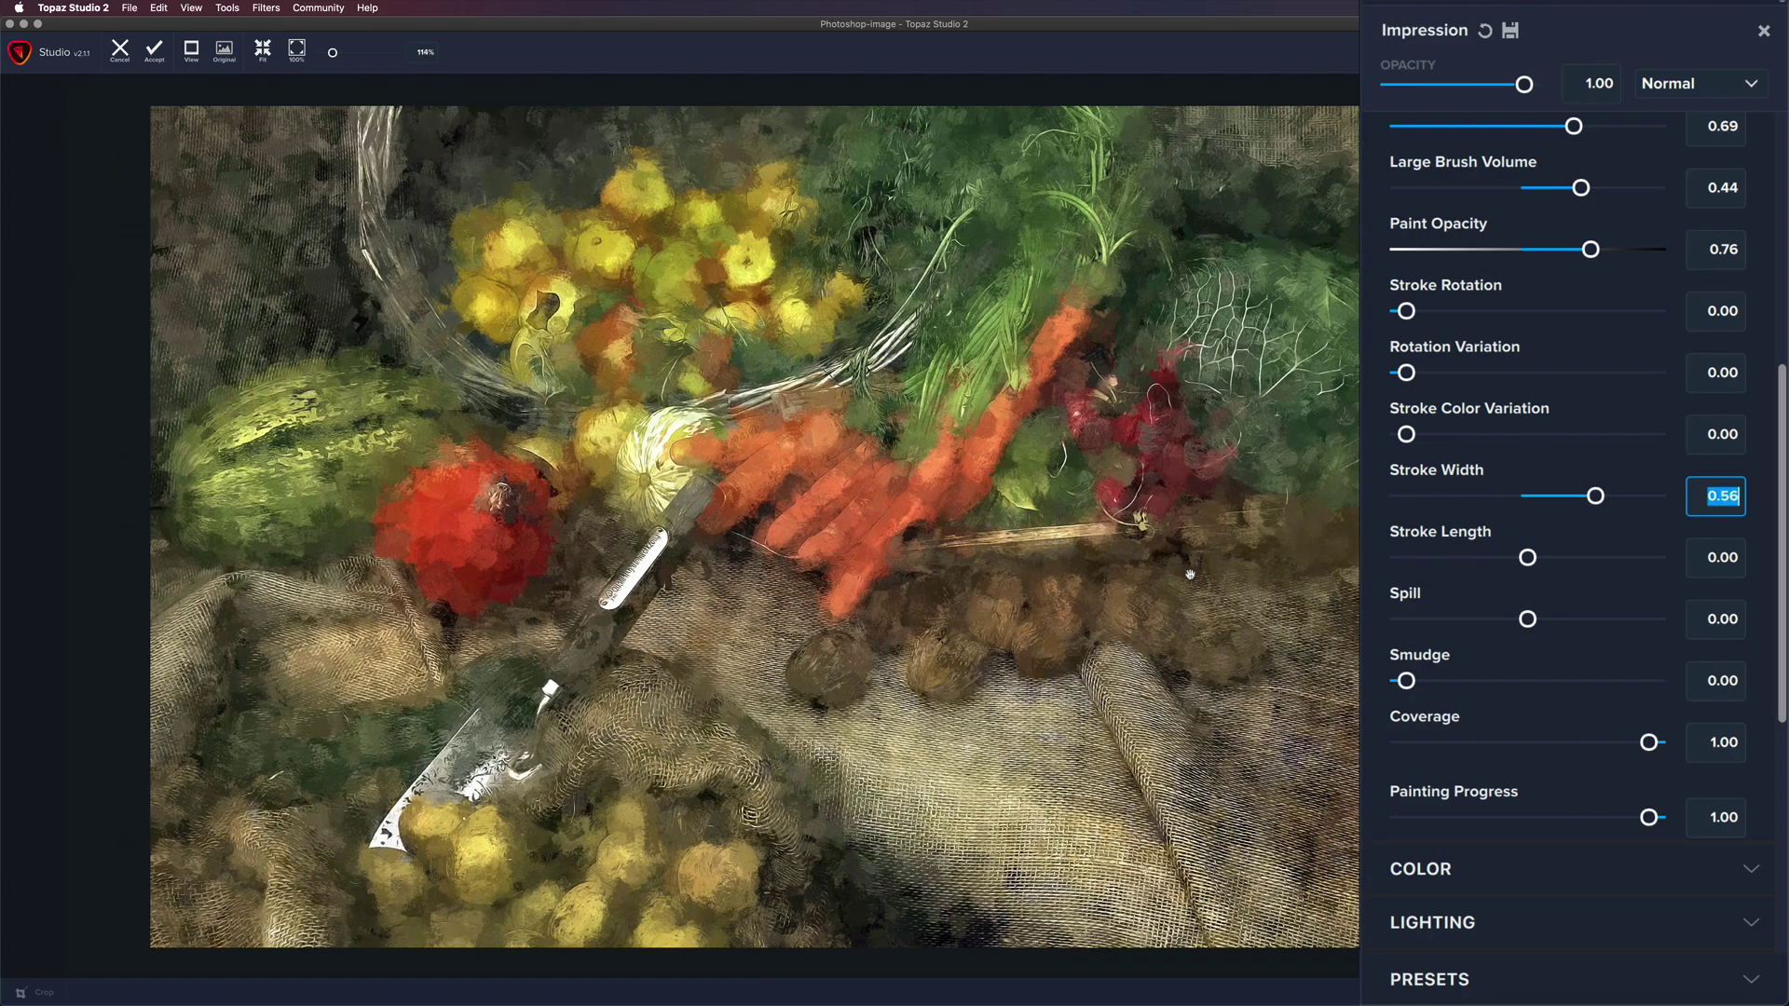
scroll(1190, 574, "down", 1)
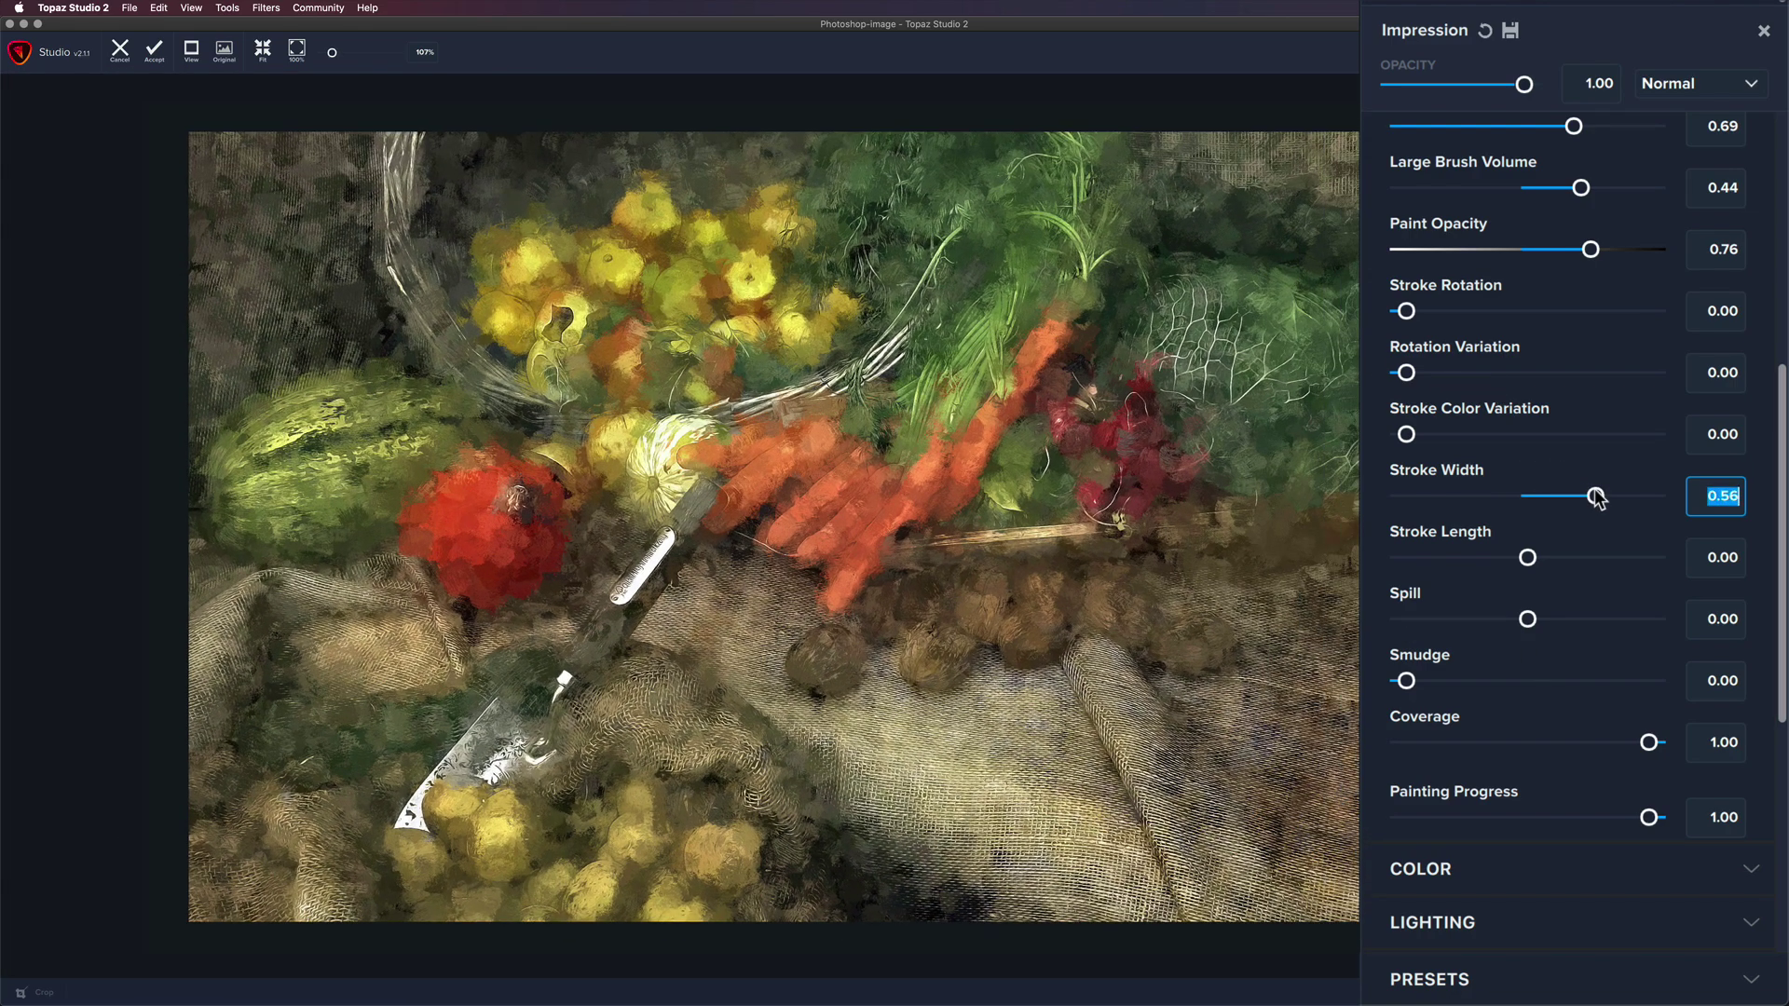
mouse_move(1596, 496)
left_mouse_down()
mouse_move(1439, 496)
mouse_move(1463, 477)
left_mouse_up()
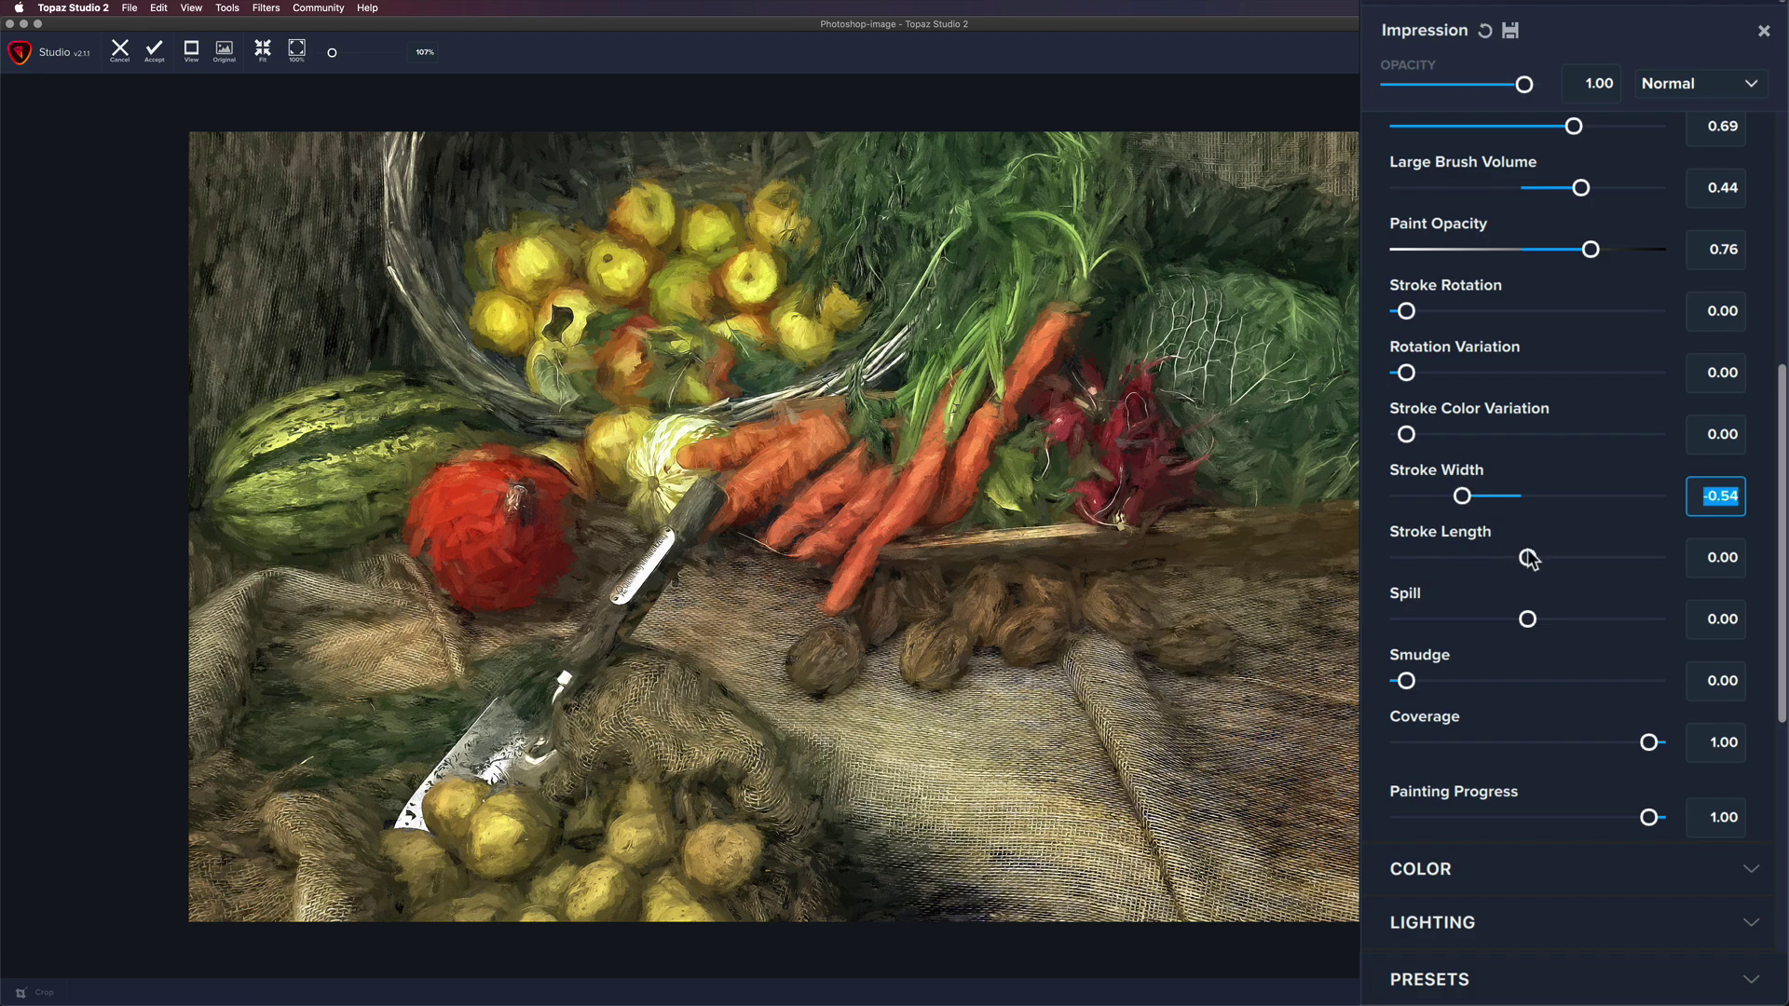
mouse_move(1530, 557)
left_mouse_down()
mouse_move(1651, 557)
mouse_move(1406, 559)
mouse_move(1511, 540)
left_mouse_up()
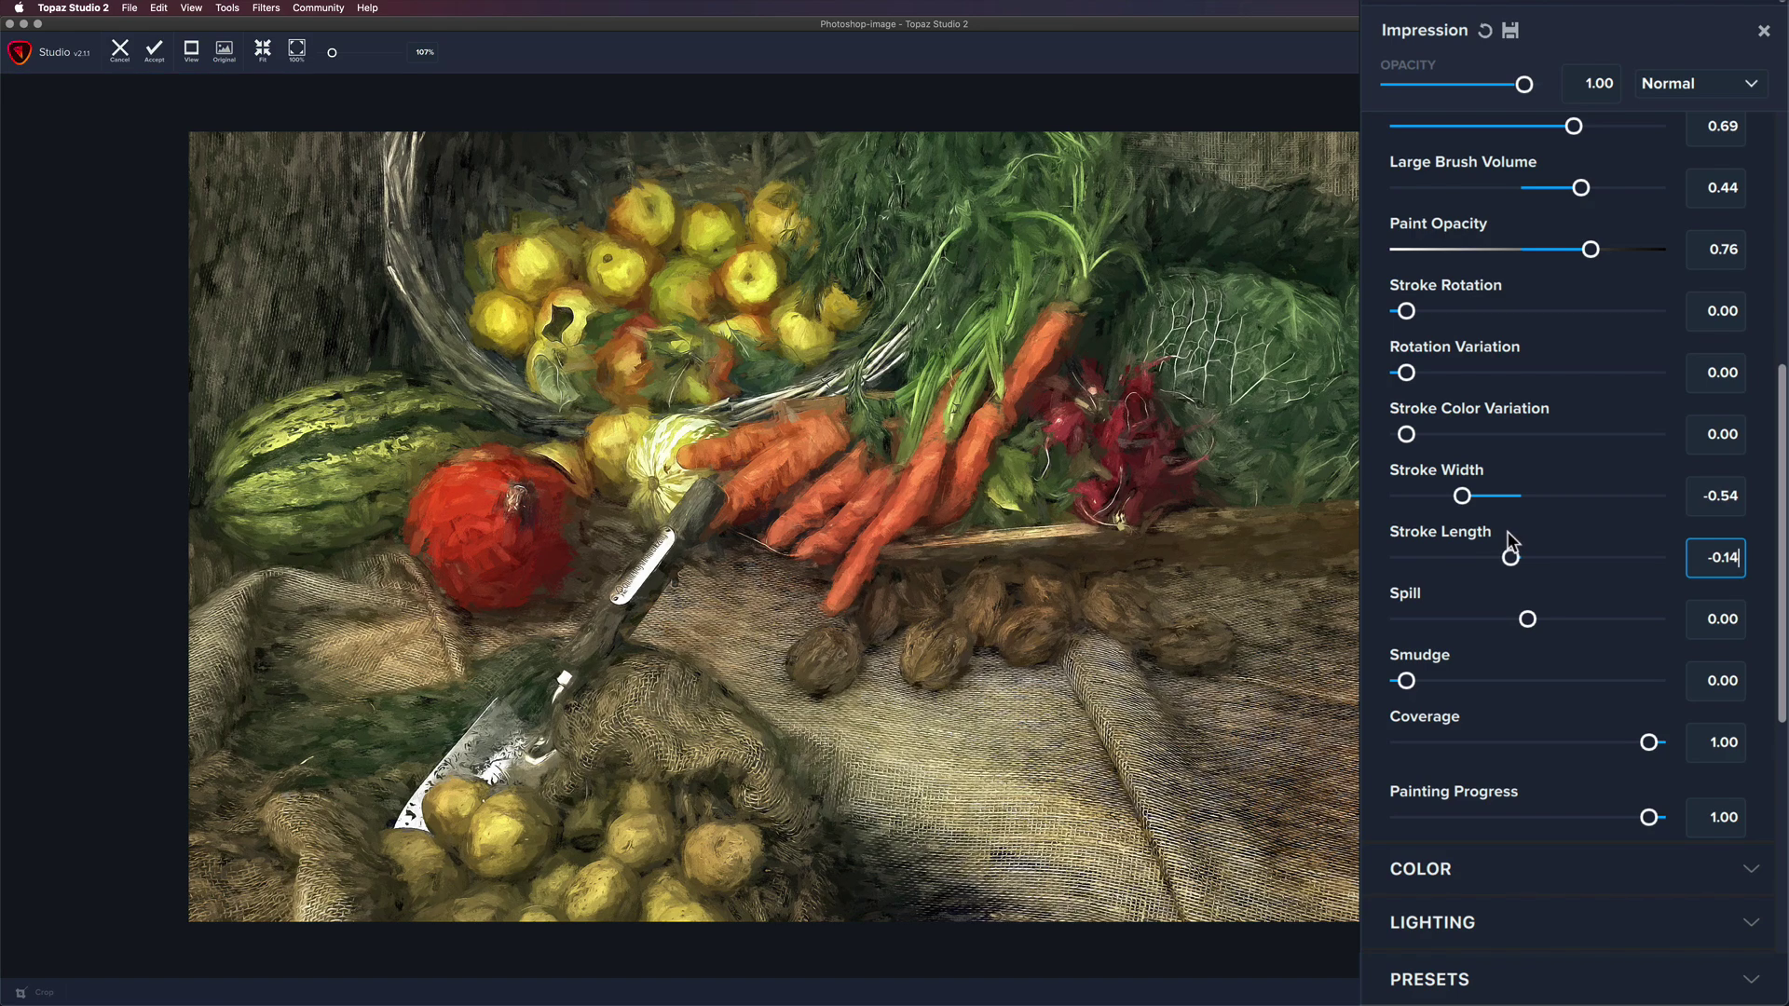
Step: Try a stroke spill of 0.75 on the image before settling on 0.50
scroll(839, 531, "up", 4)
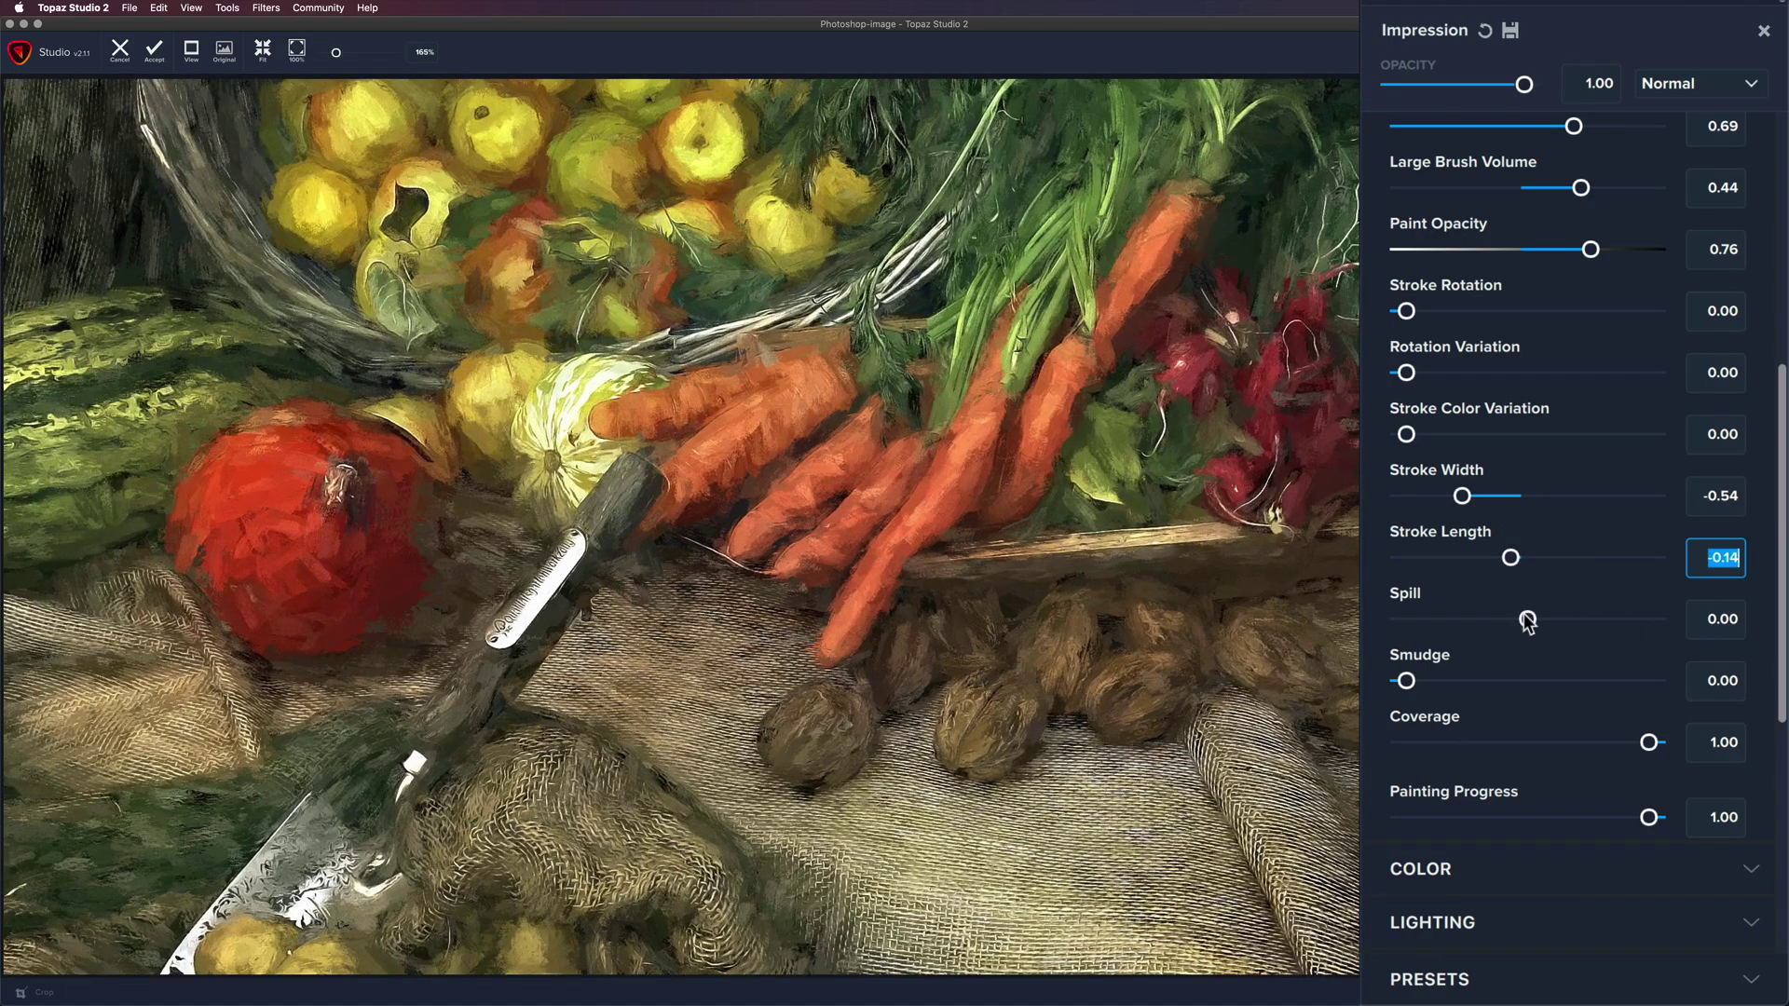
left_click_drag(1528, 620, 1525, 620)
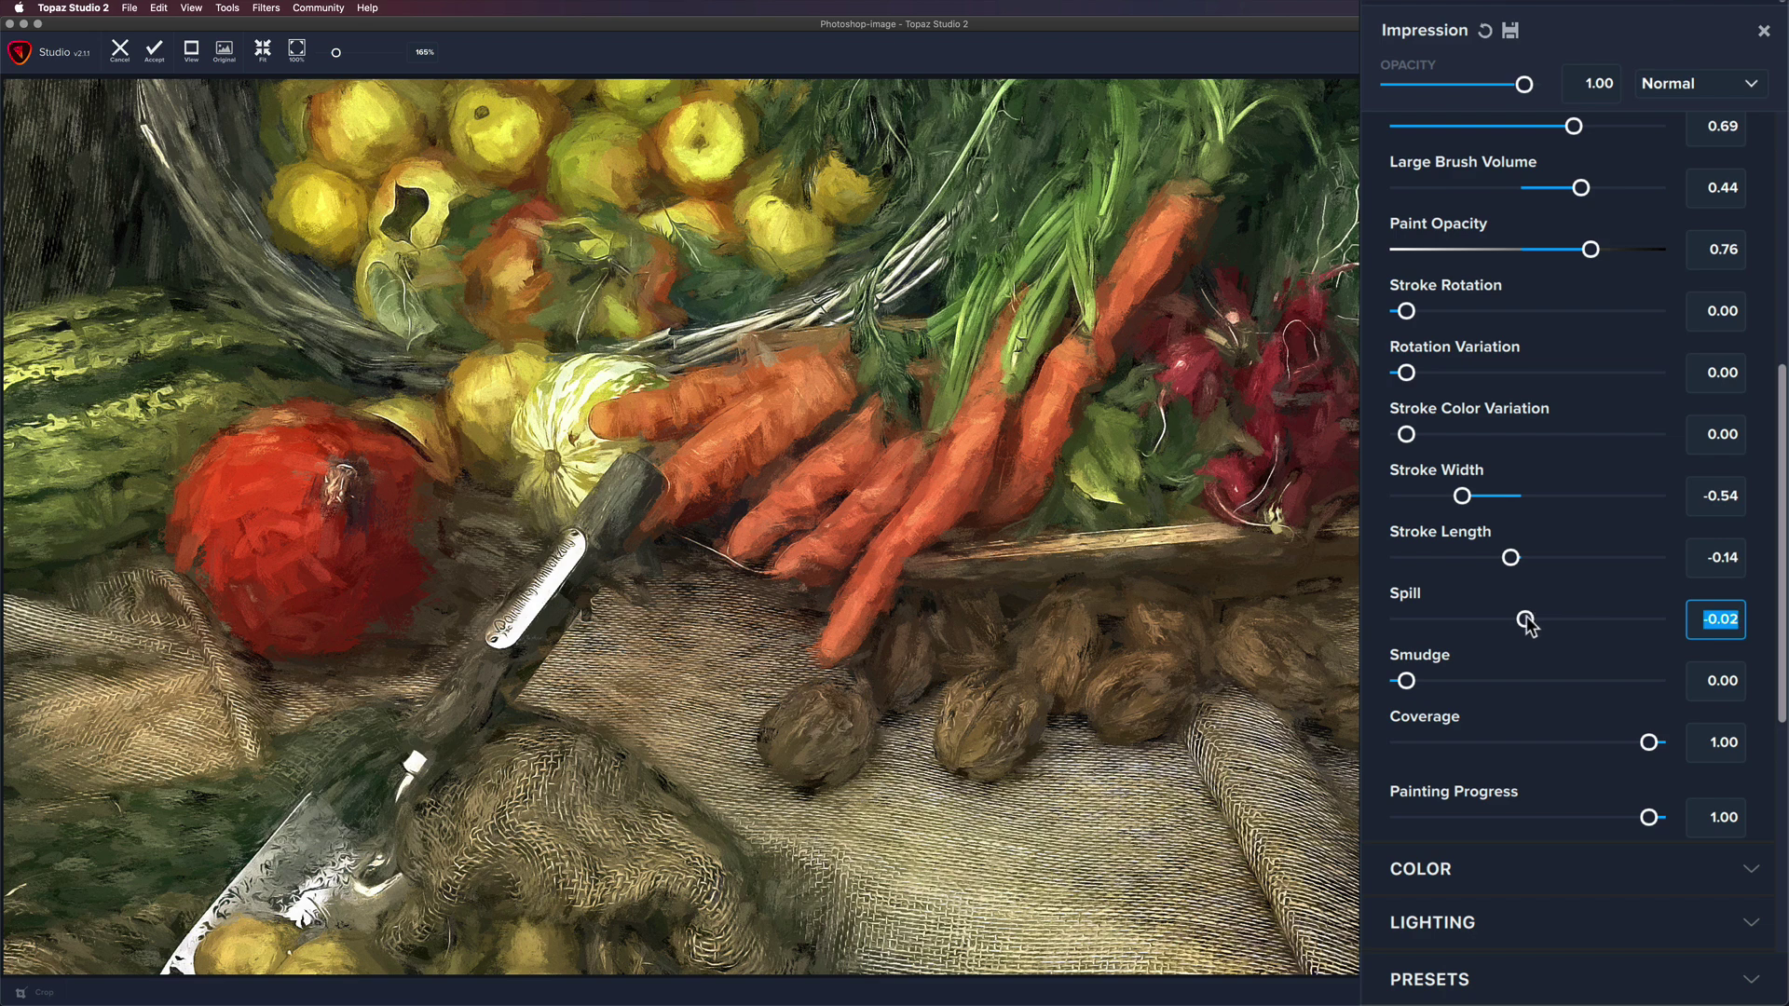
mouse_move(1528, 623)
left_mouse_down()
mouse_move(1635, 619)
mouse_move(1585, 619)
mouse_move(1618, 620)
left_mouse_up()
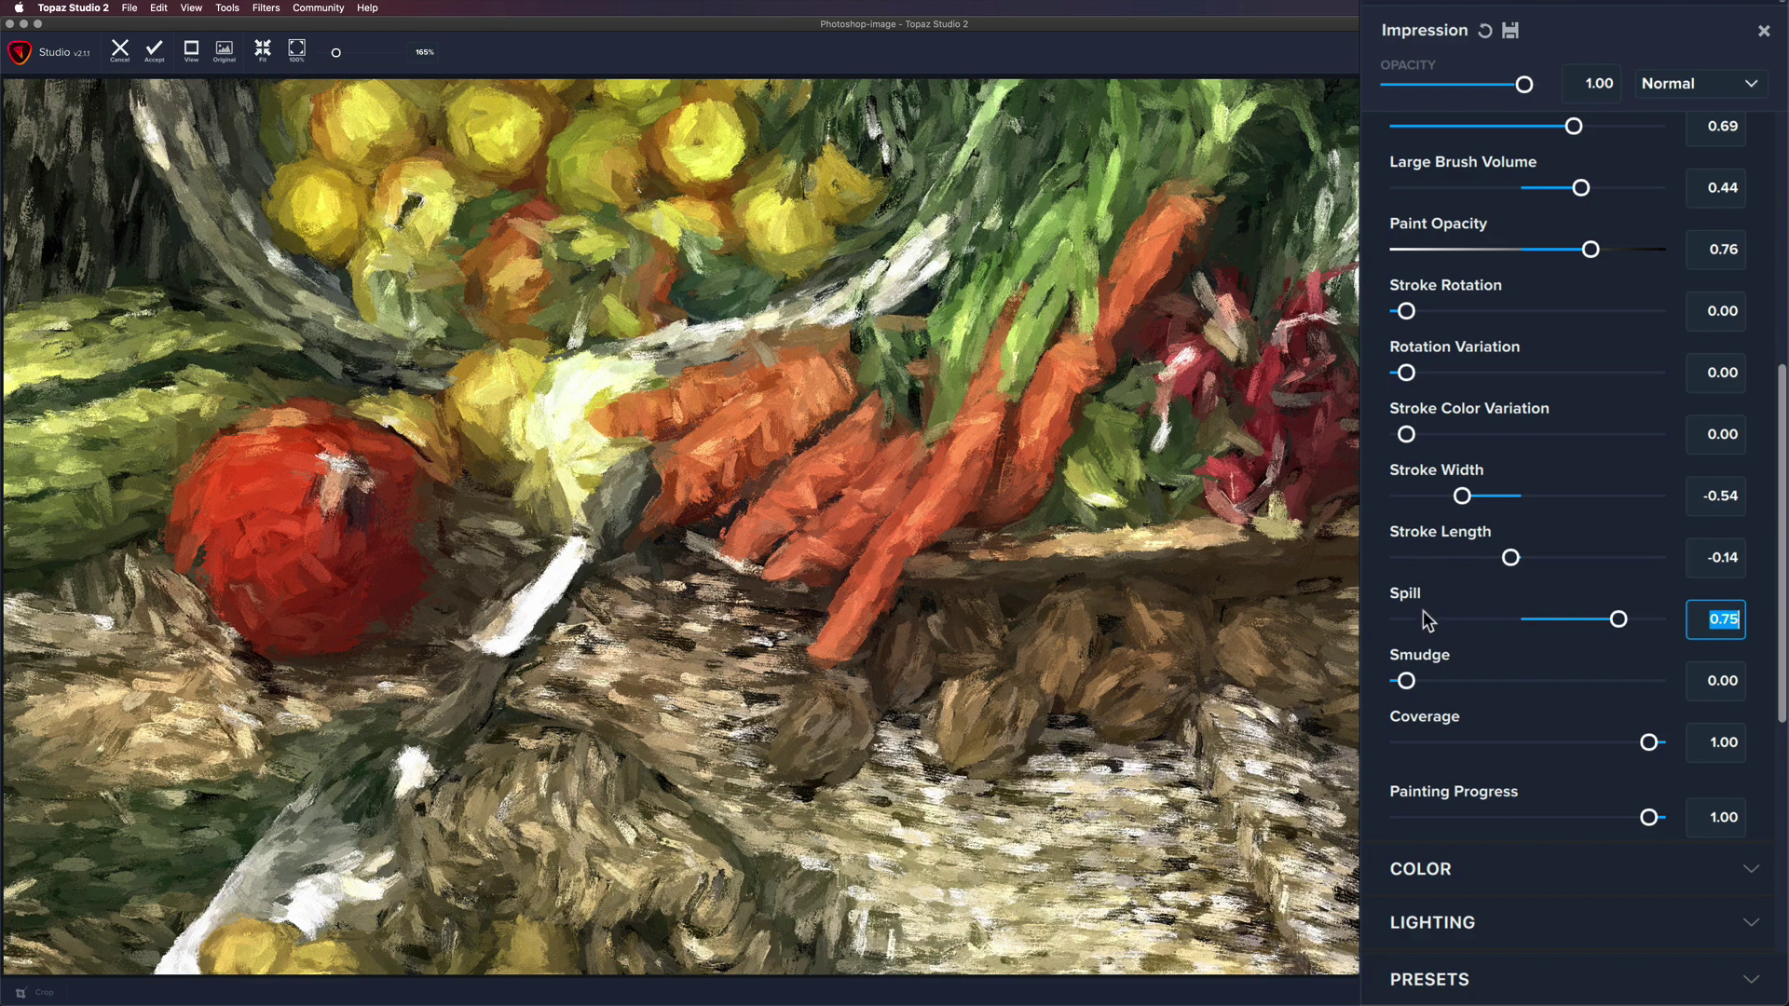
type("0.48")
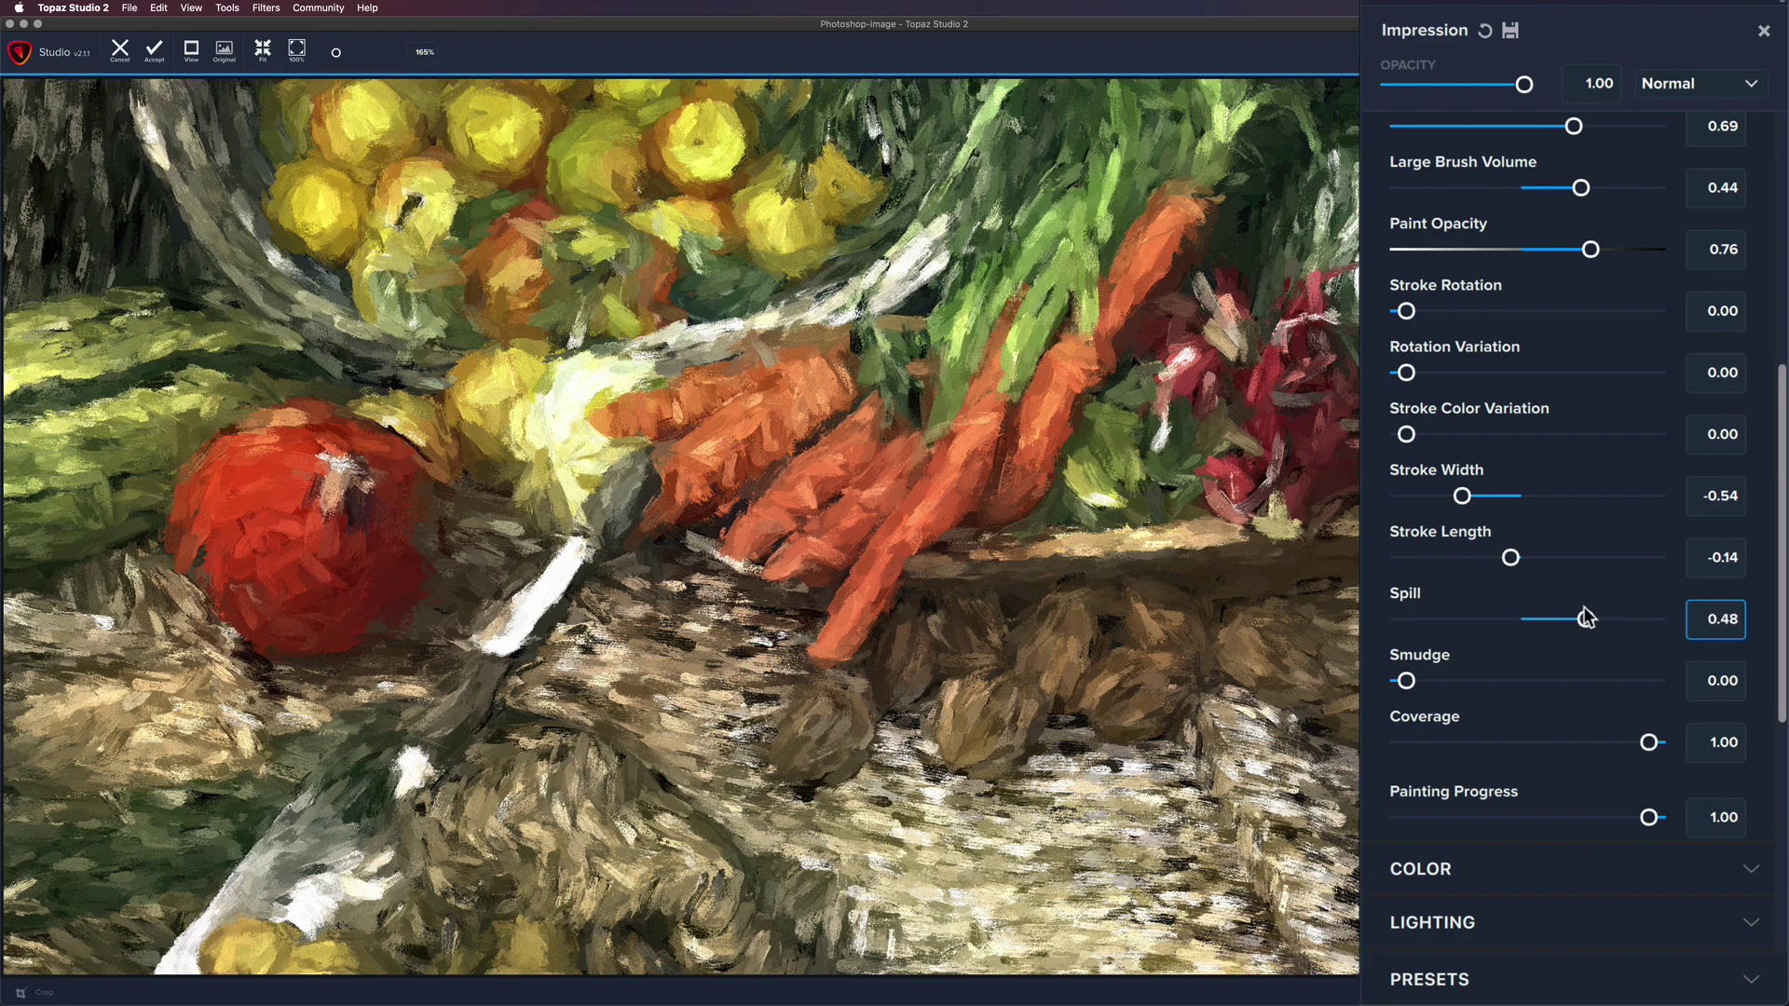
left_click_drag(1587, 619, 1595, 615)
scroll(1210, 699, "down", 3)
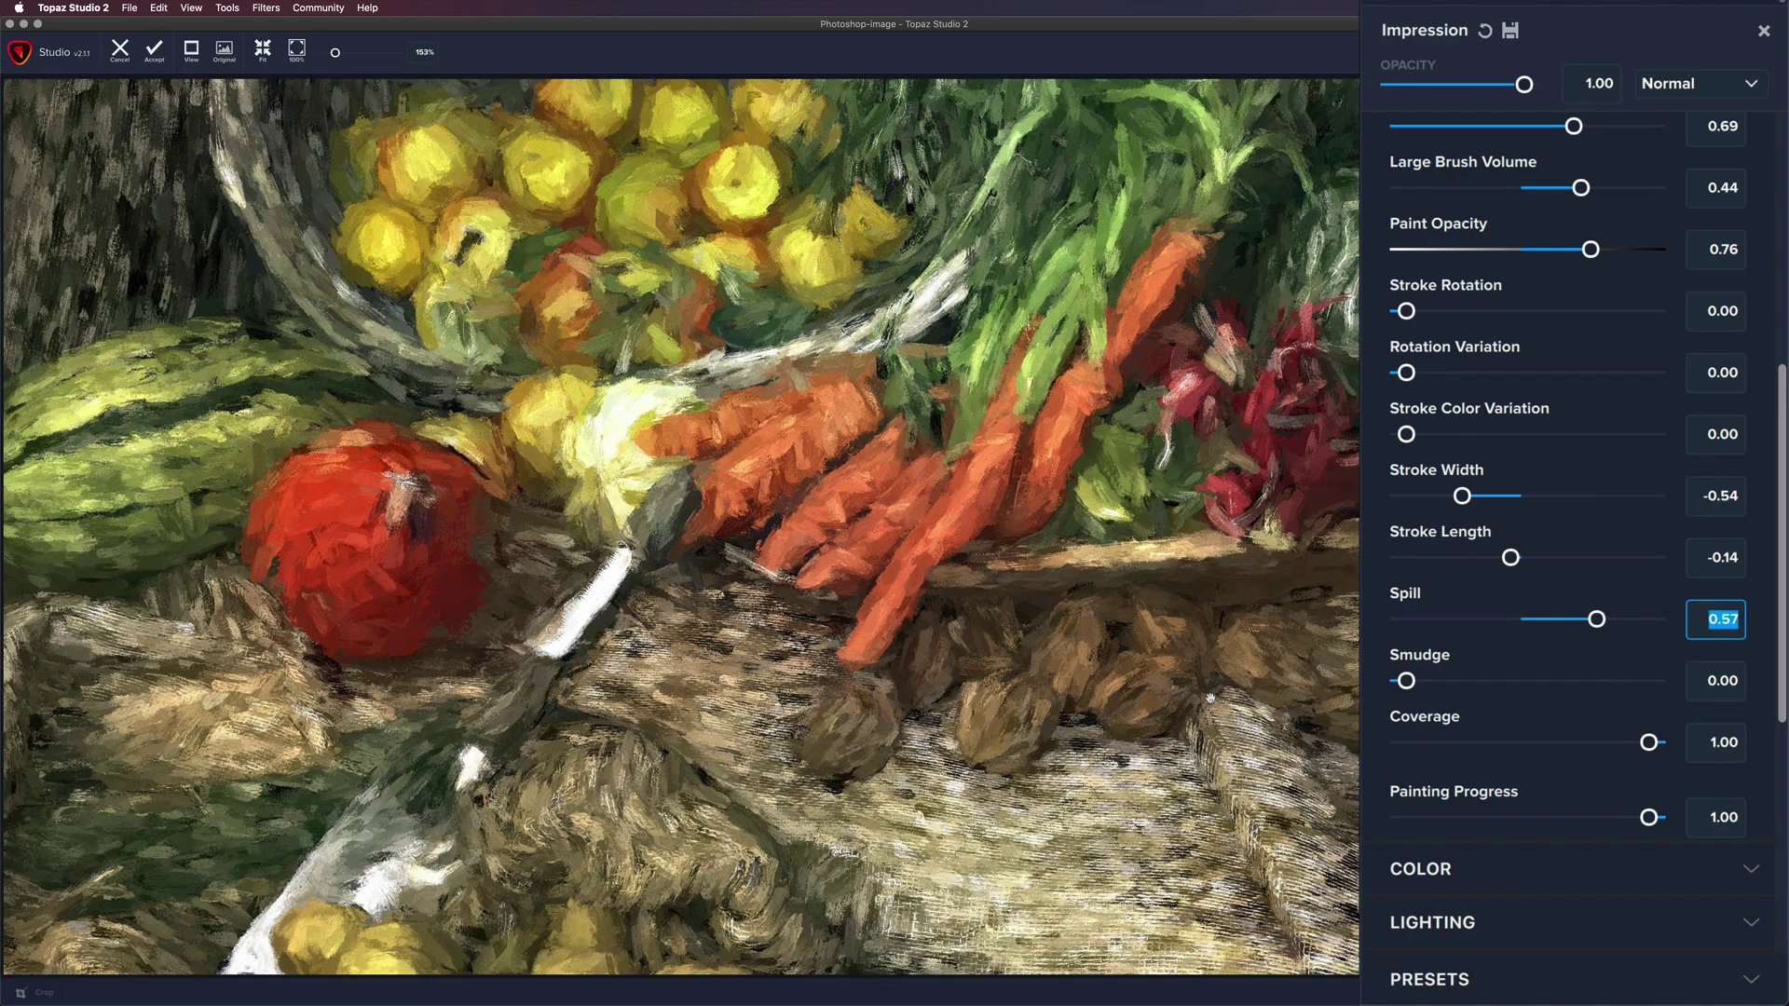
scroll(1211, 699, "down", 1)
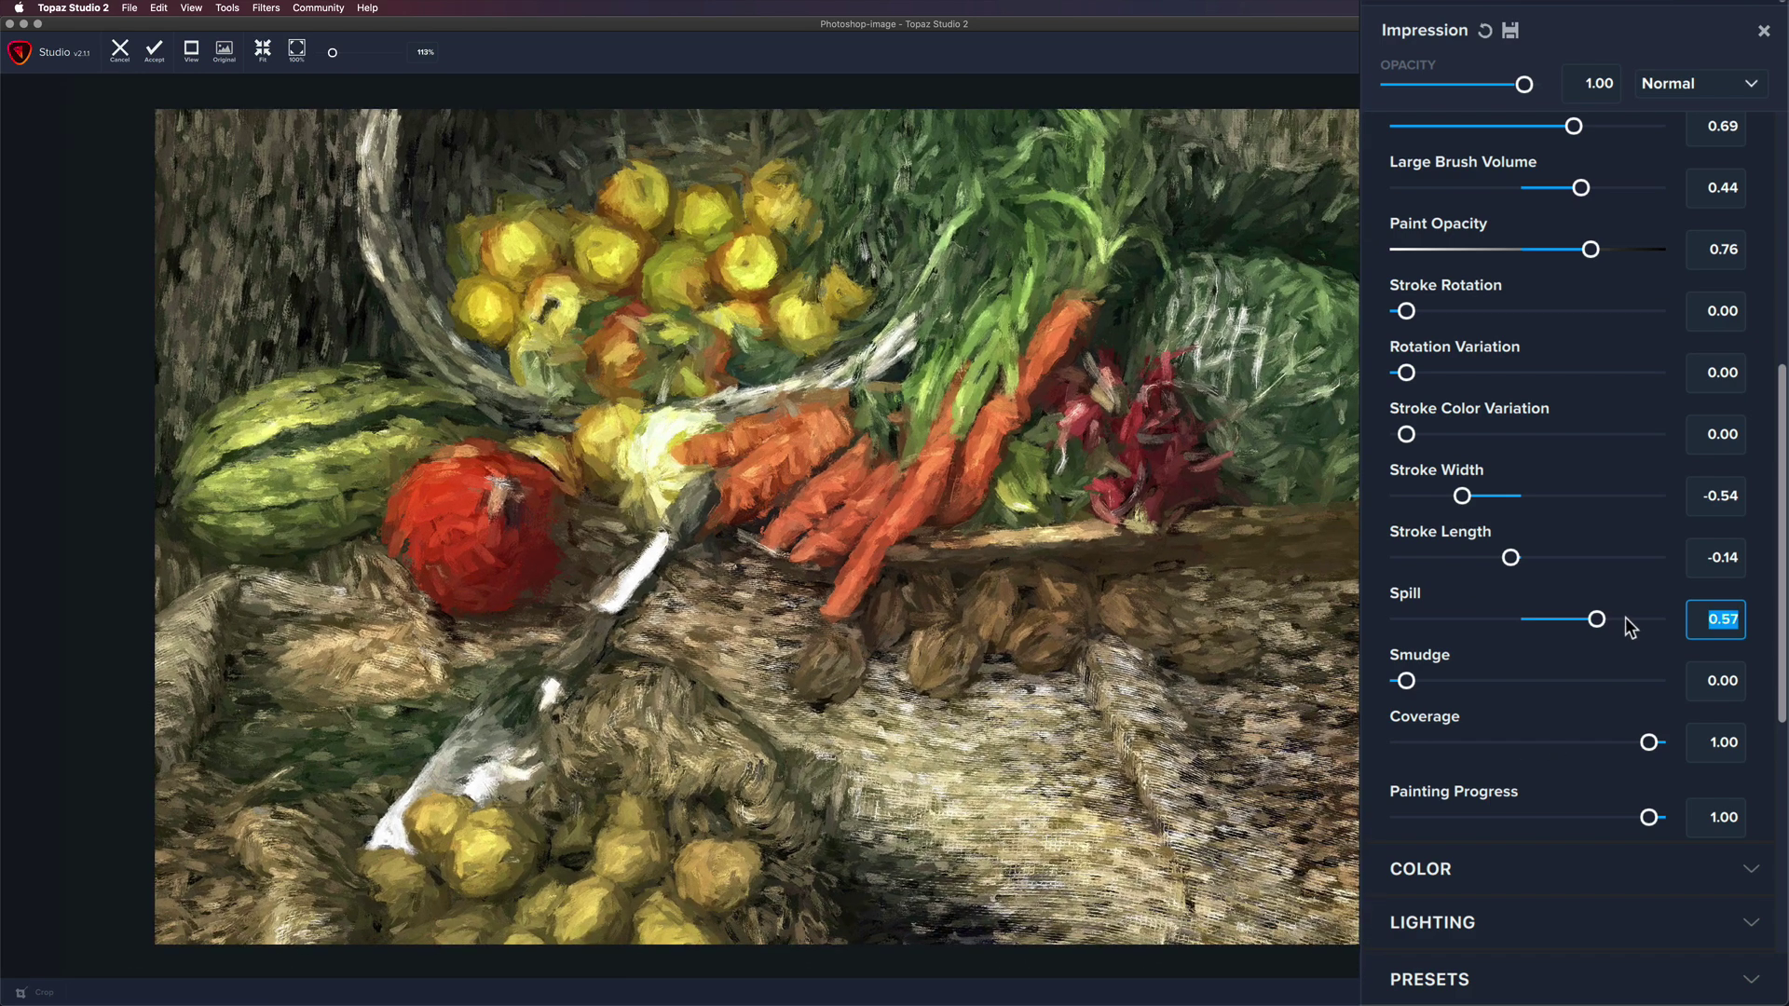
mouse_move(1596, 619)
left_mouse_down()
mouse_move(1540, 622)
mouse_move(1590, 625)
left_mouse_up()
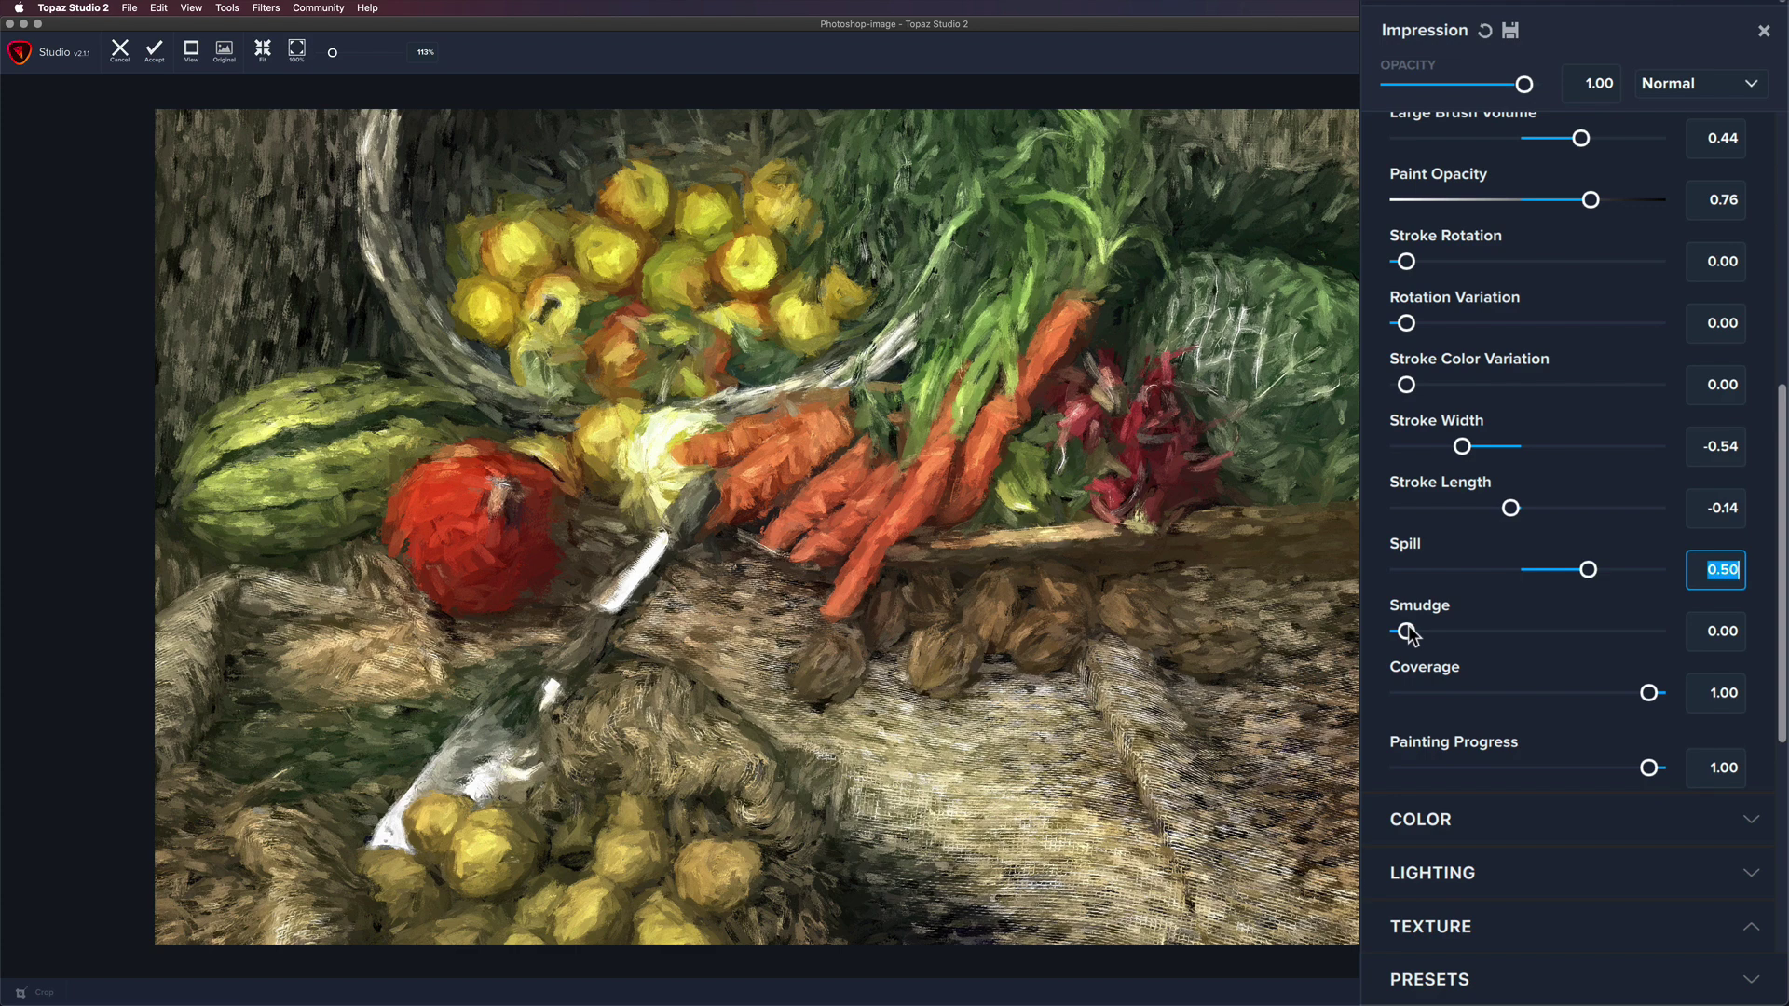
Step: Try a smudge of 0.79 on the brush strokes, and reset it to 0.00
mouse_move(1407, 631)
left_mouse_down()
mouse_move(1623, 635)
mouse_move(1469, 633)
mouse_move(1599, 635)
left_mouse_up()
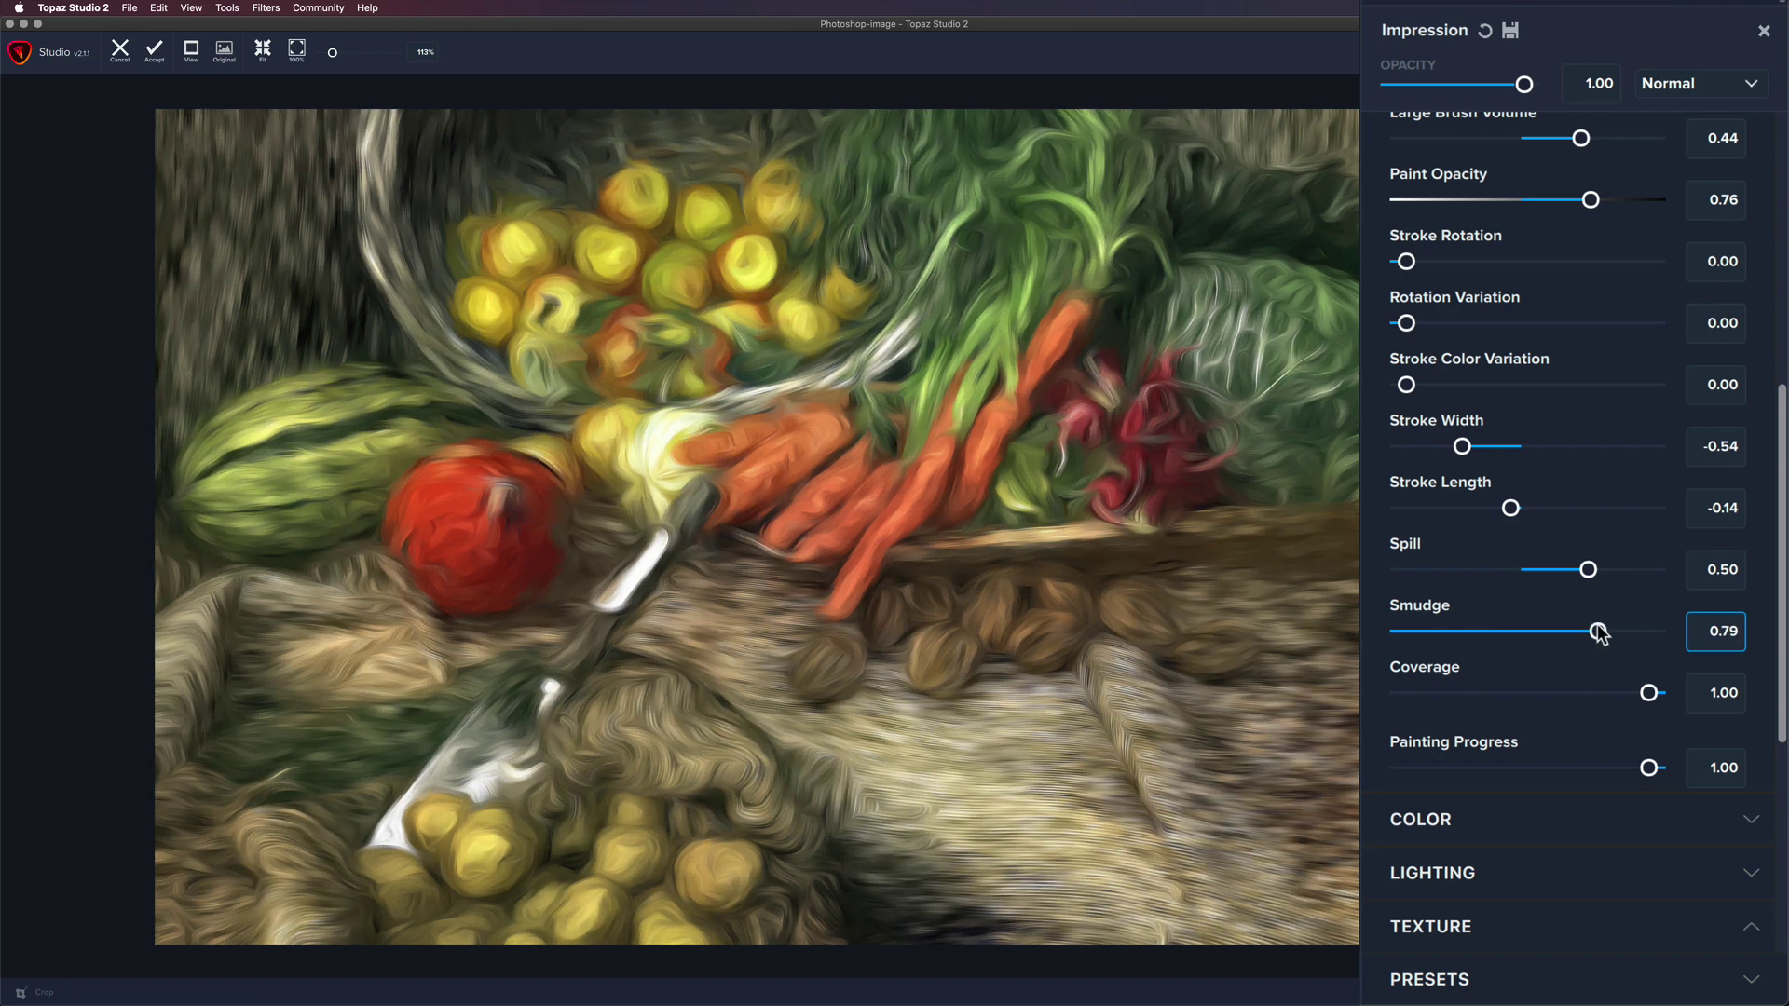
double_click(1599, 634)
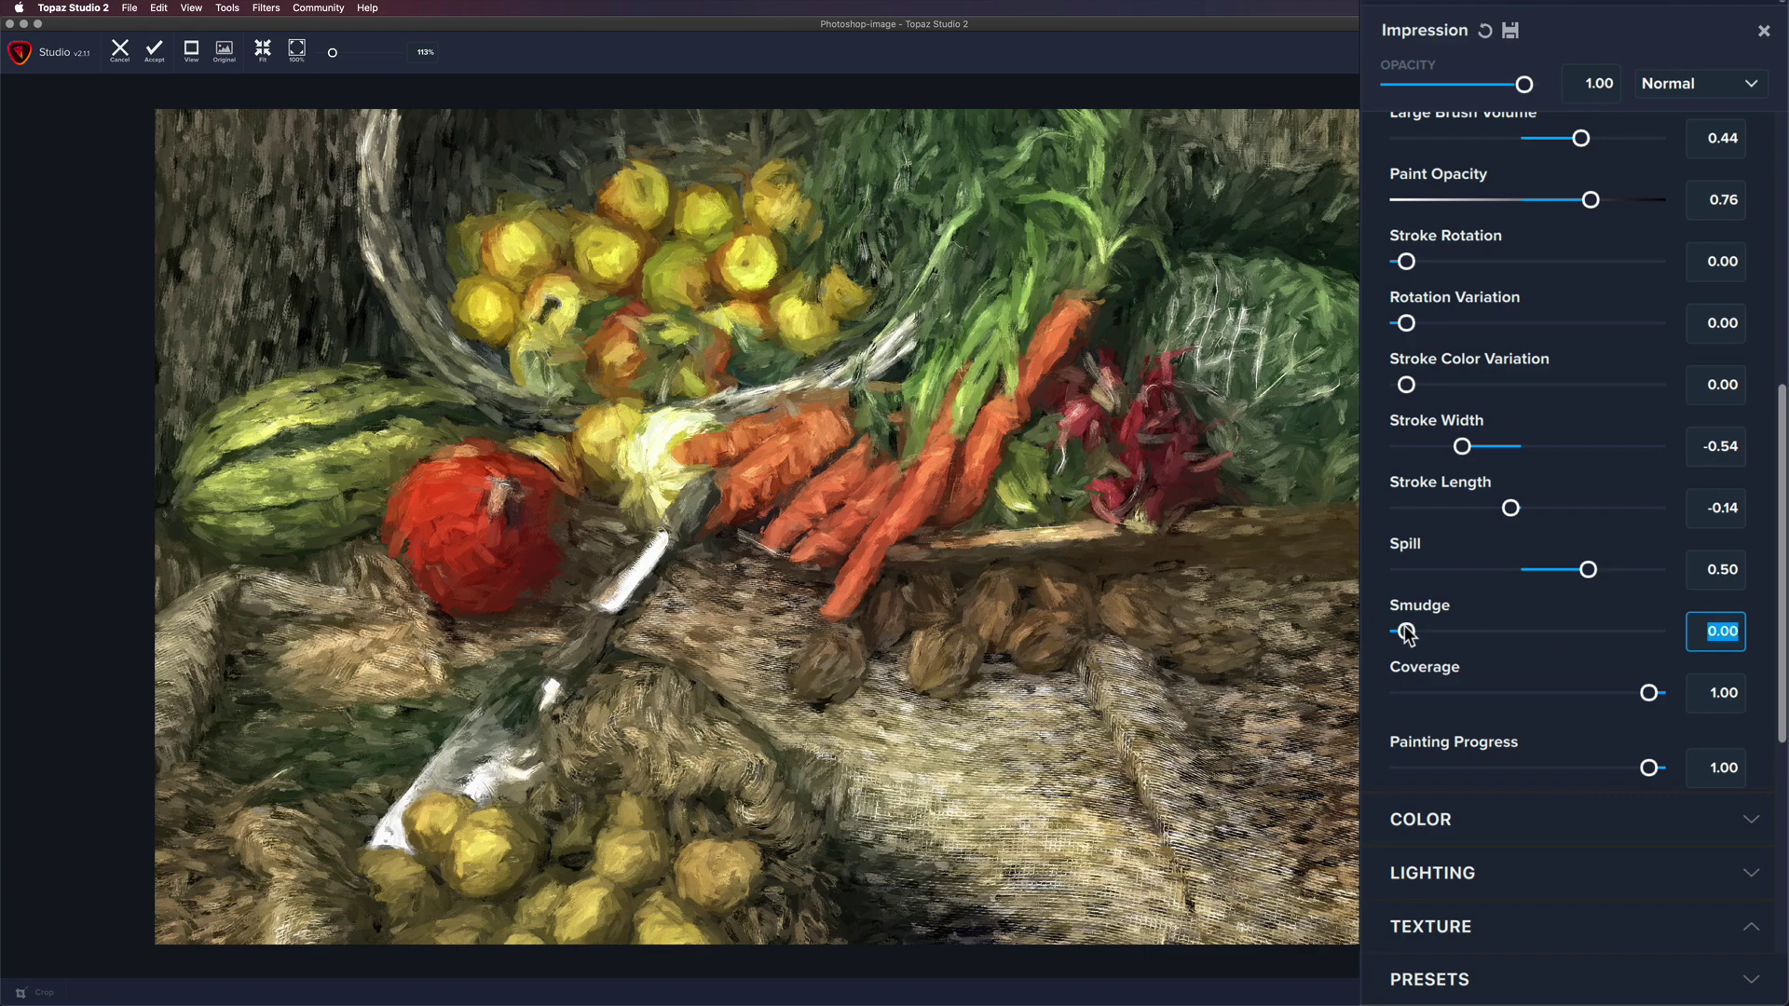
left_click_drag(1407, 634, 1410, 633)
left_click_drag(1409, 633, 1407, 631)
Step: Try the first six stroke brushes, type01 through type06, one after another on the image
scroll(1530, 428, "up", 10)
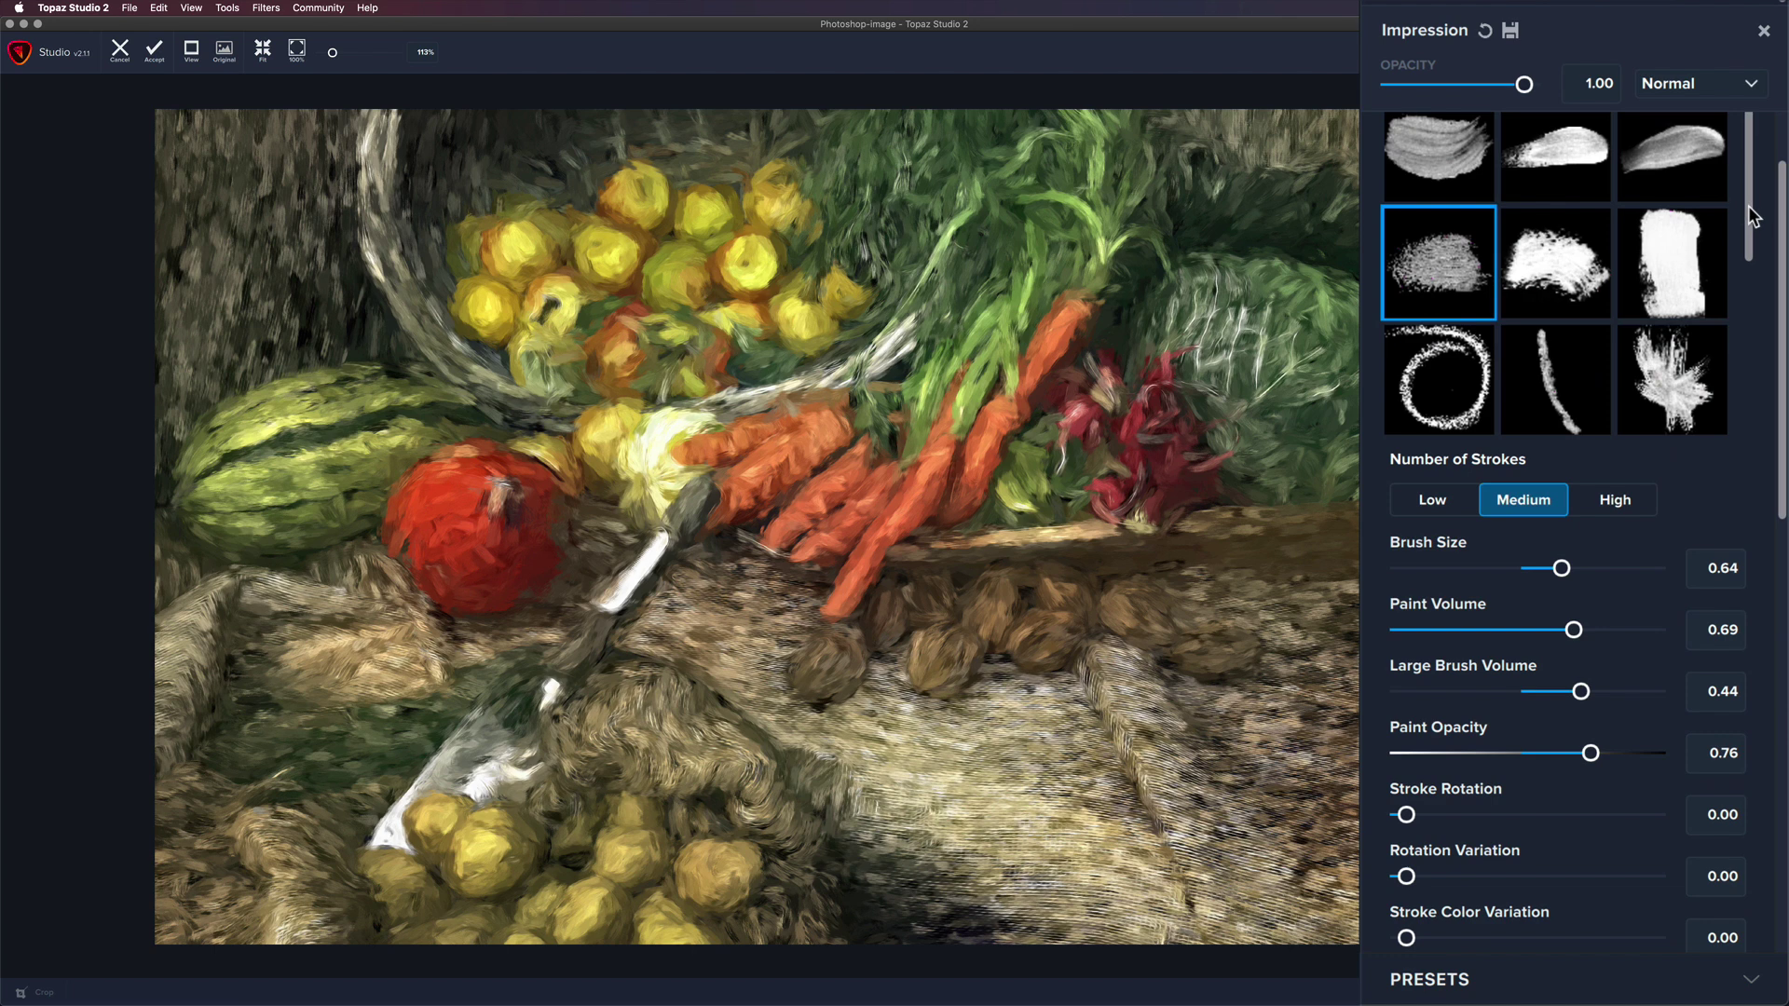
scroll(1757, 182, "up", 3)
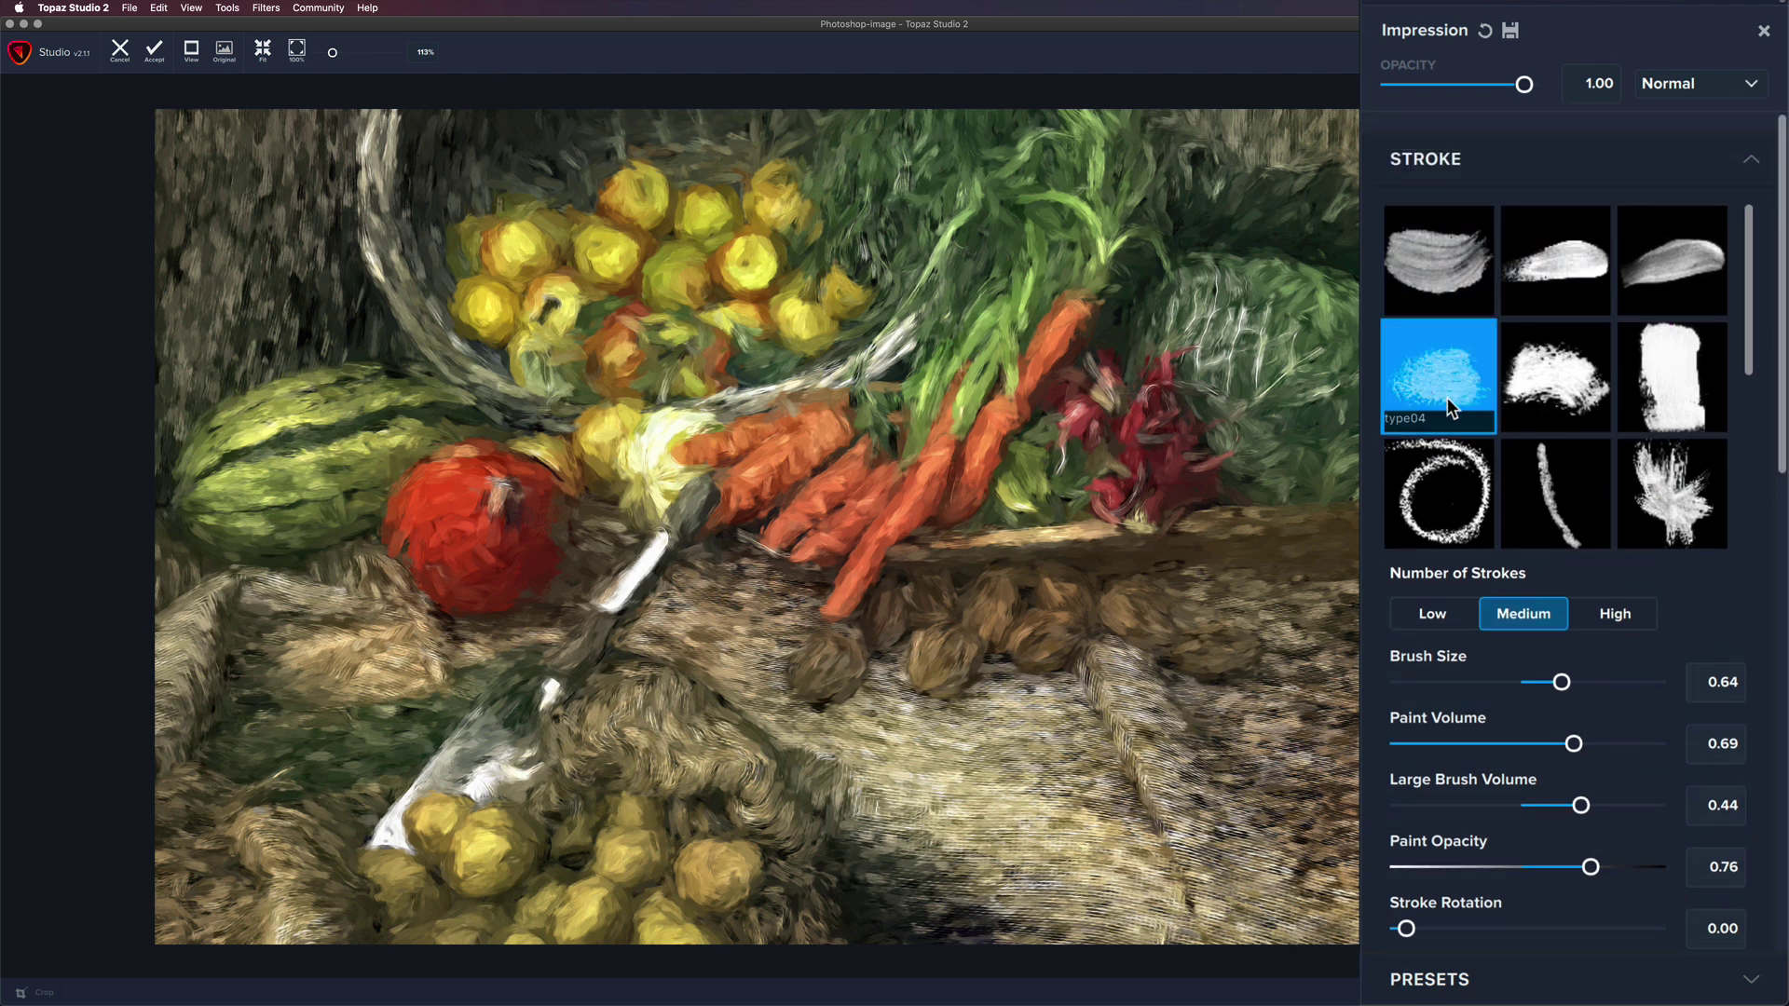
left_click(1434, 259)
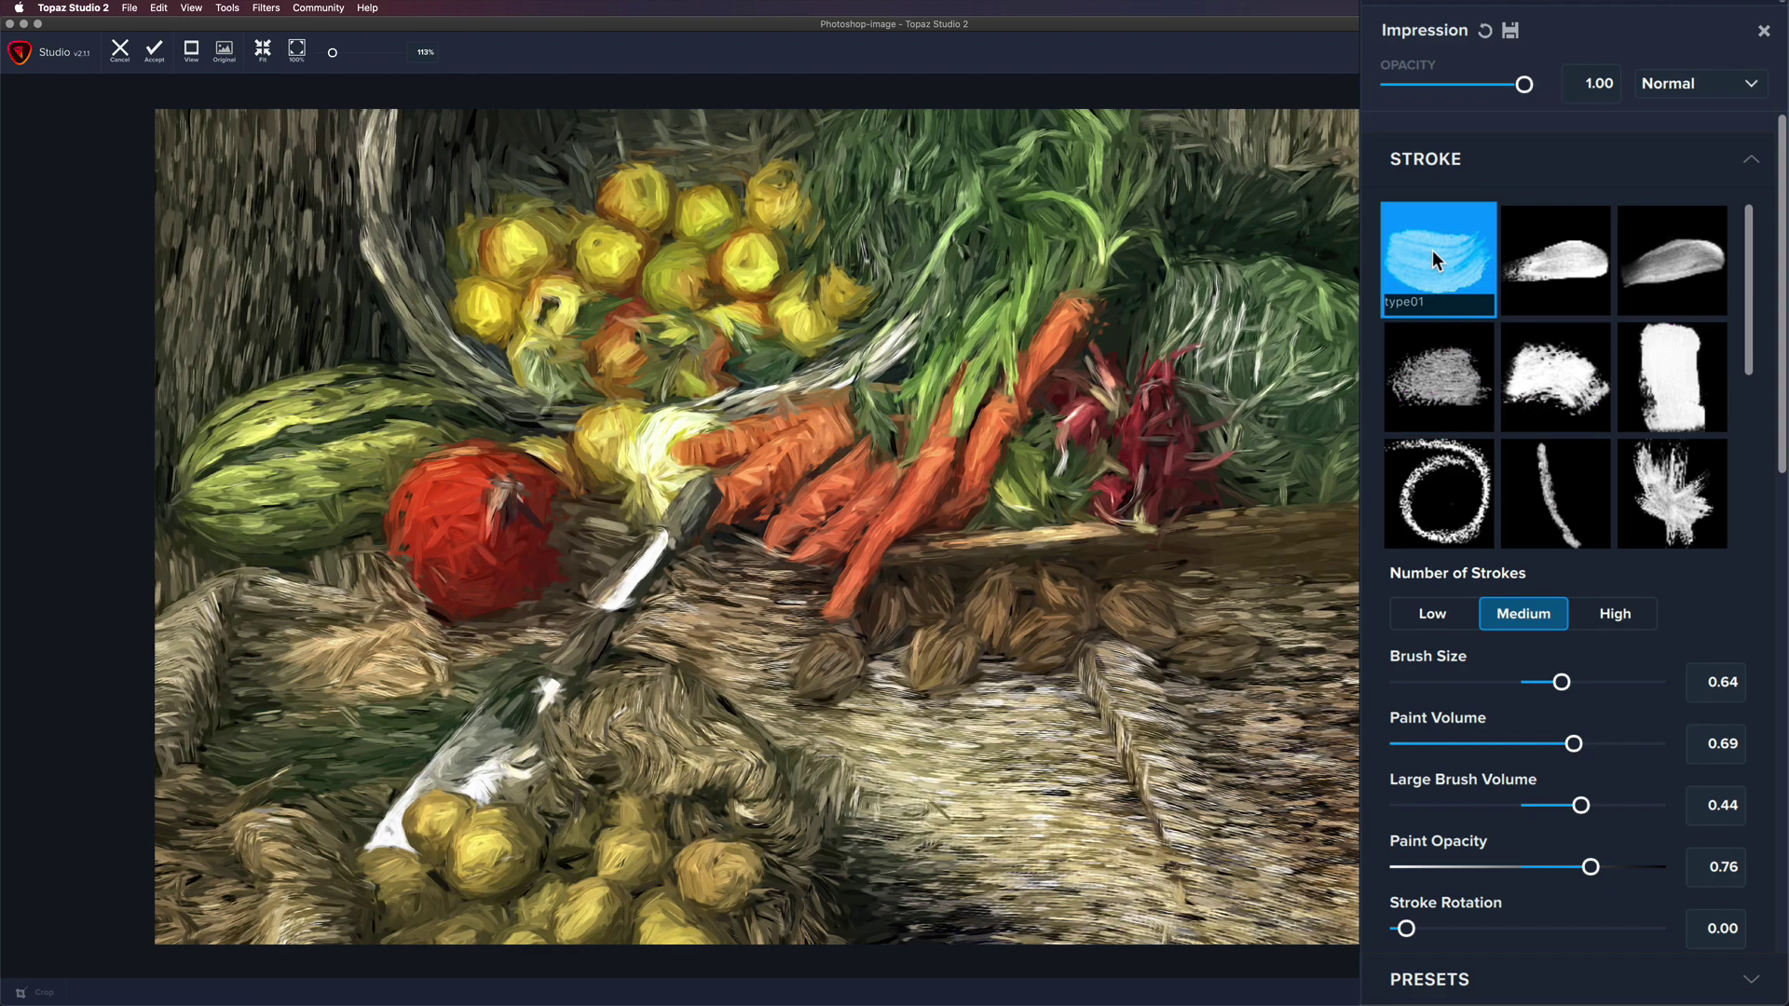
left_click(1567, 250)
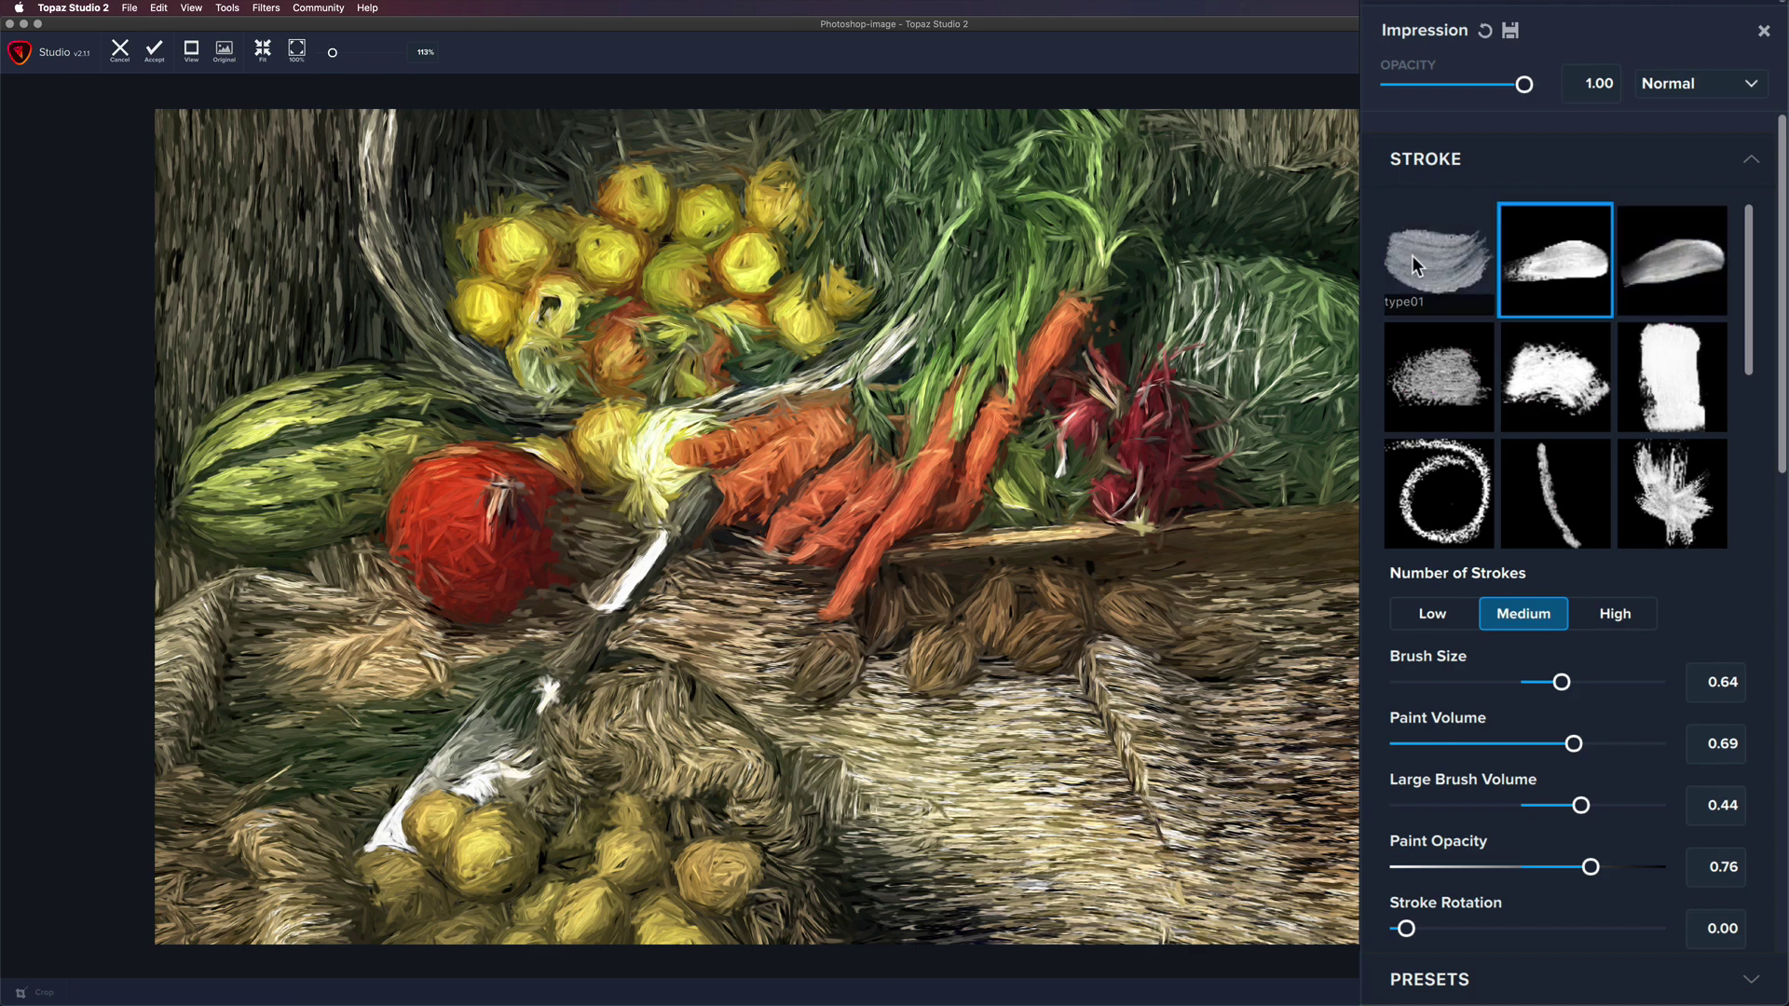
left_click(1658, 261)
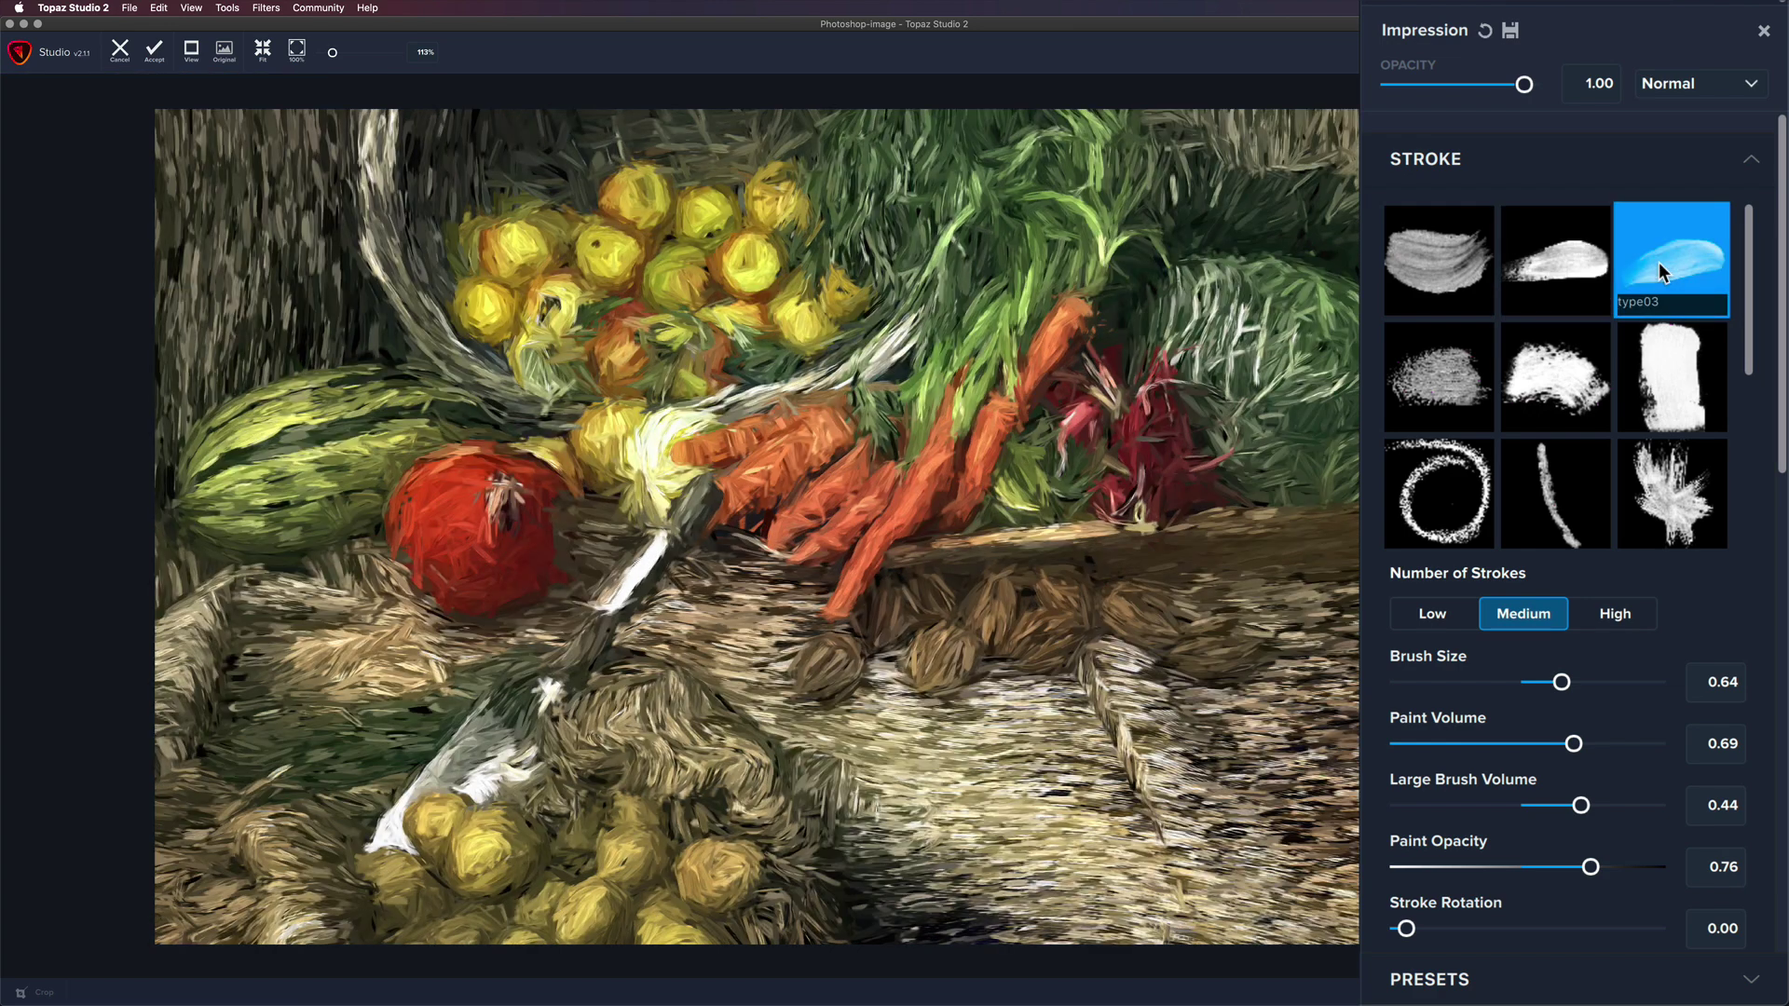
left_click(1452, 372)
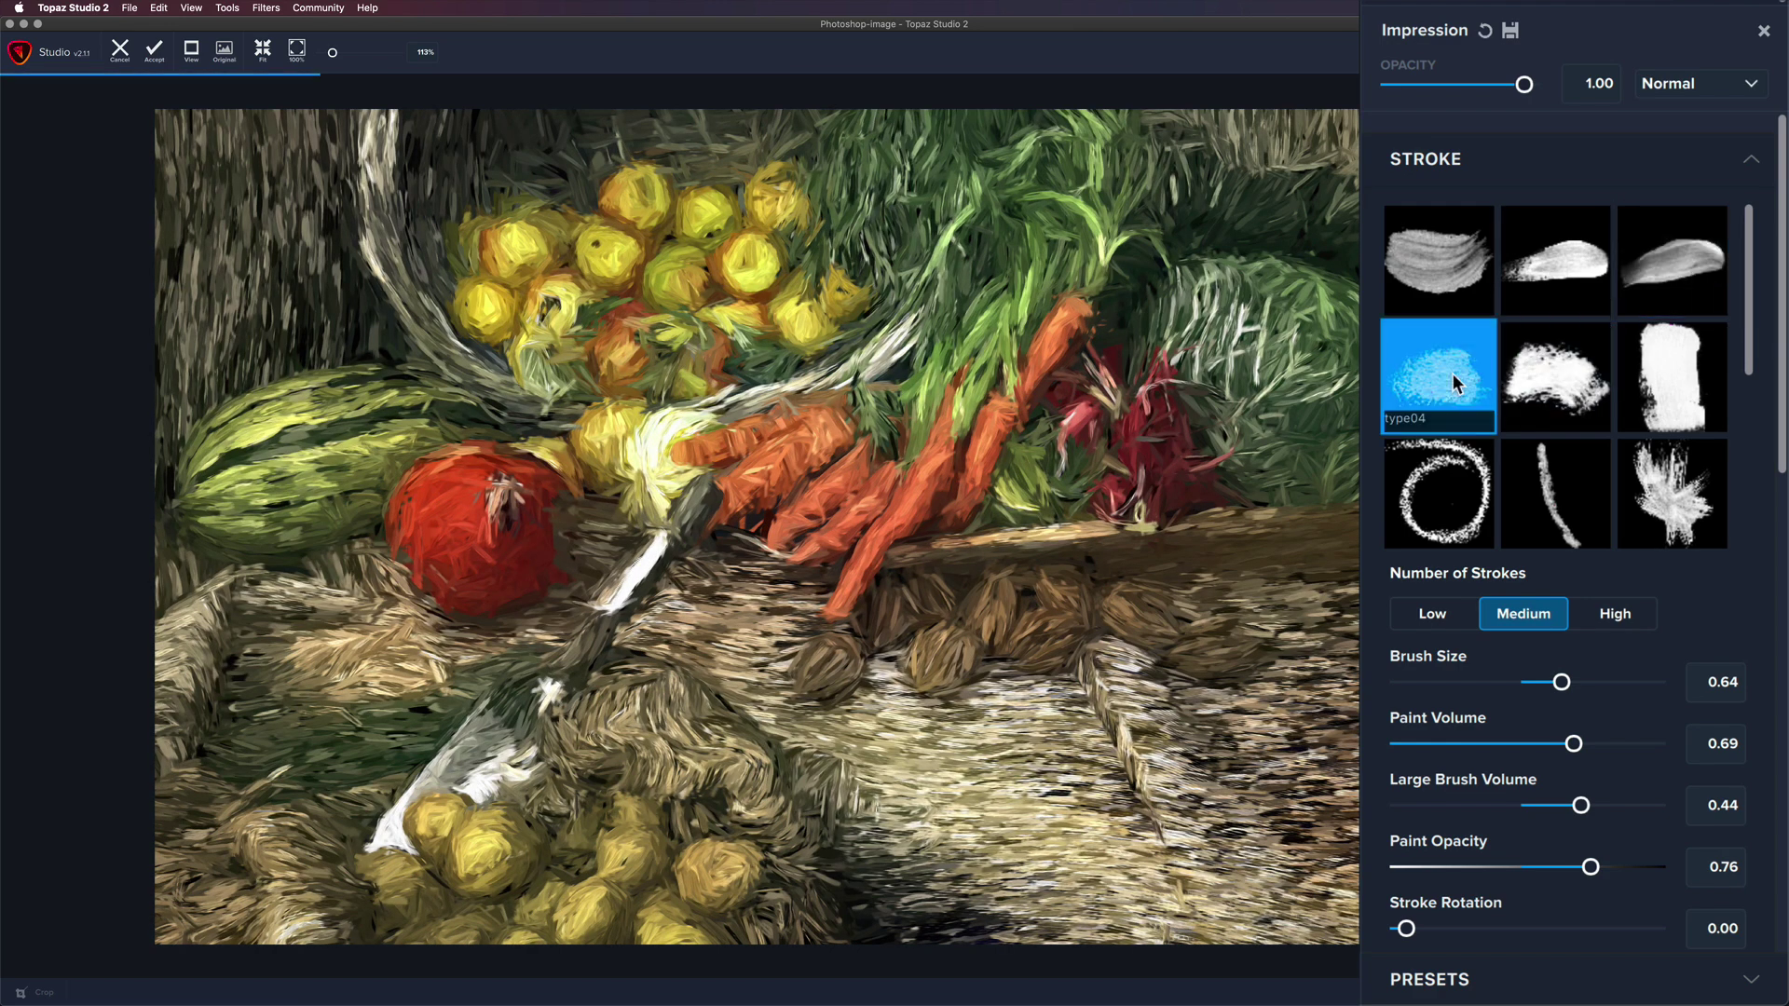
left_click(1557, 366)
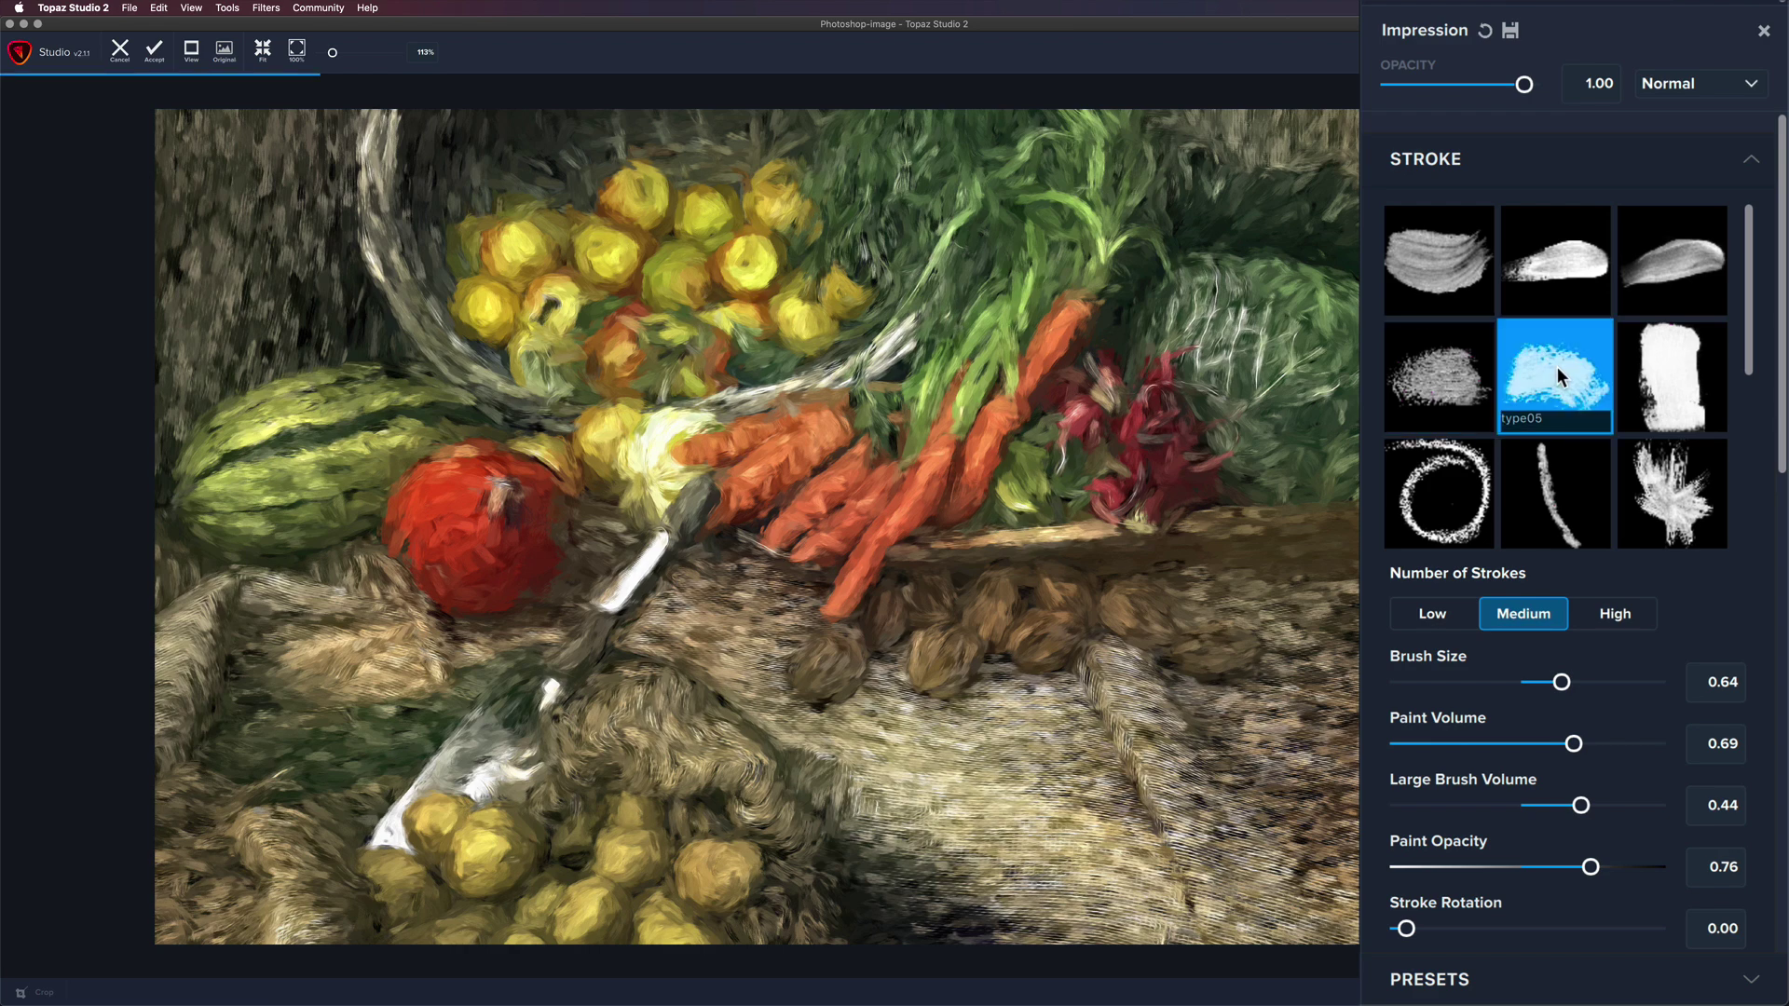
left_click(1681, 355)
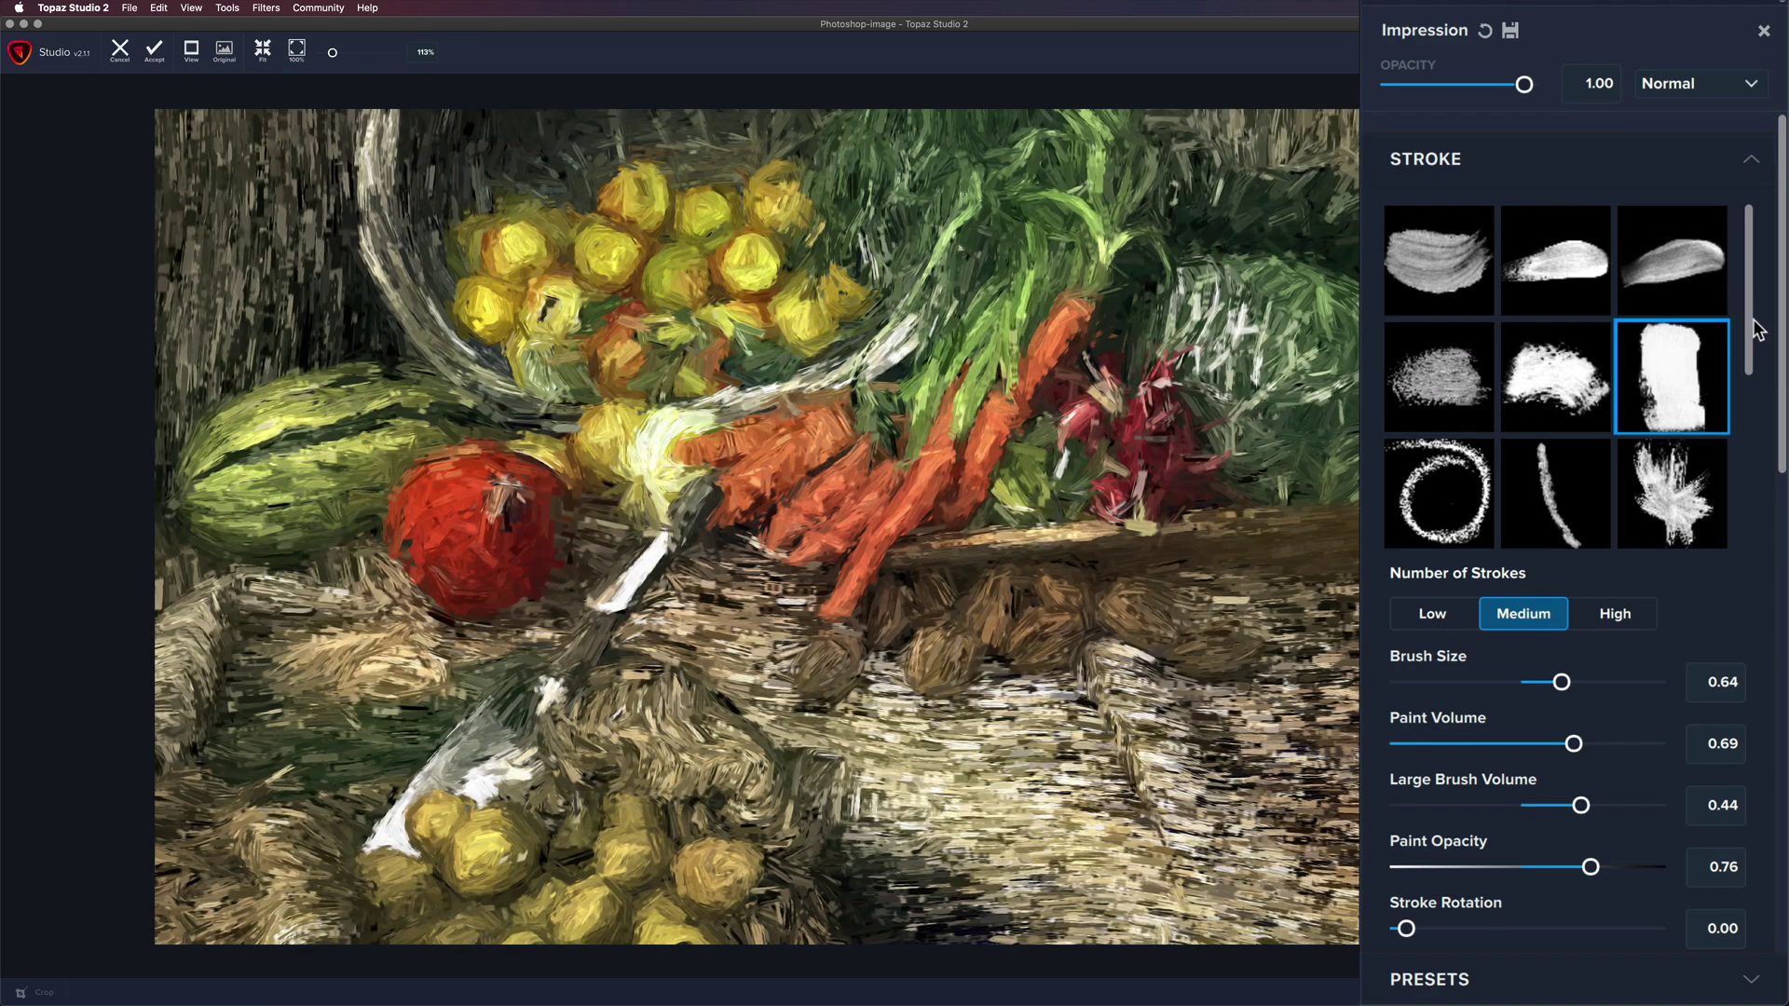
Step: Try the circular type07, thin curved type08 and splayed type09 stroke brushes on the image
left_click_drag(1747, 341, 1757, 426)
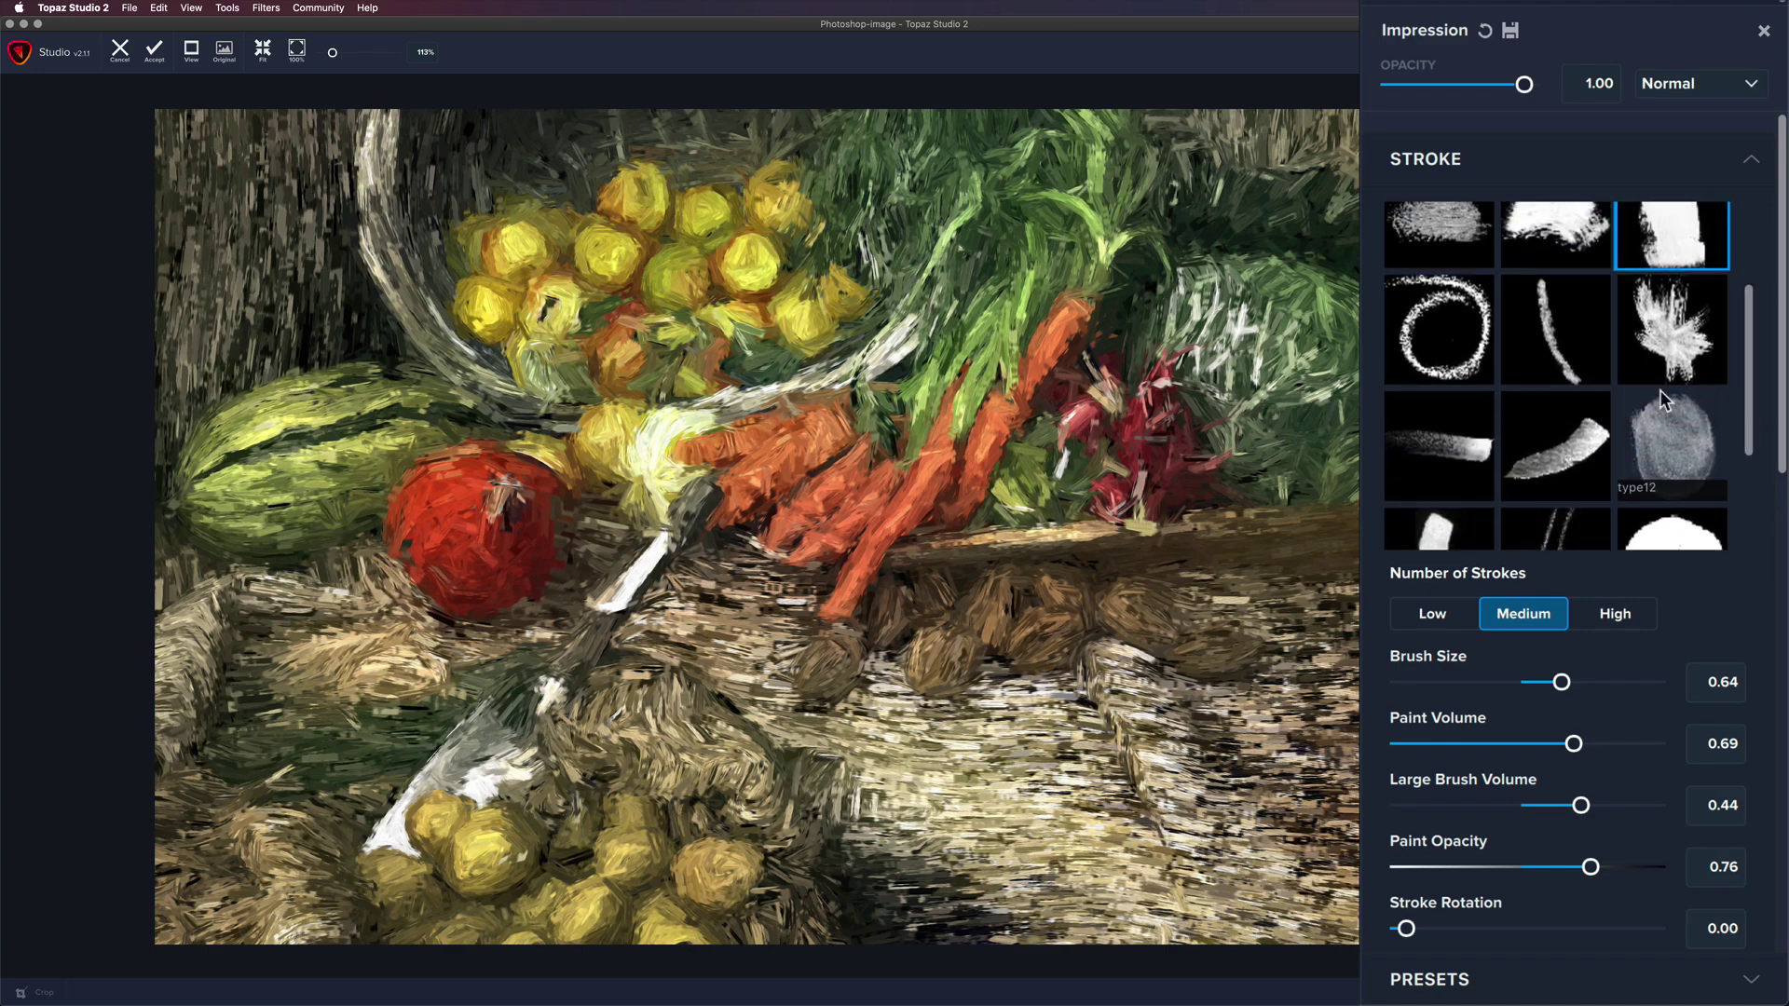
left_click(1444, 331)
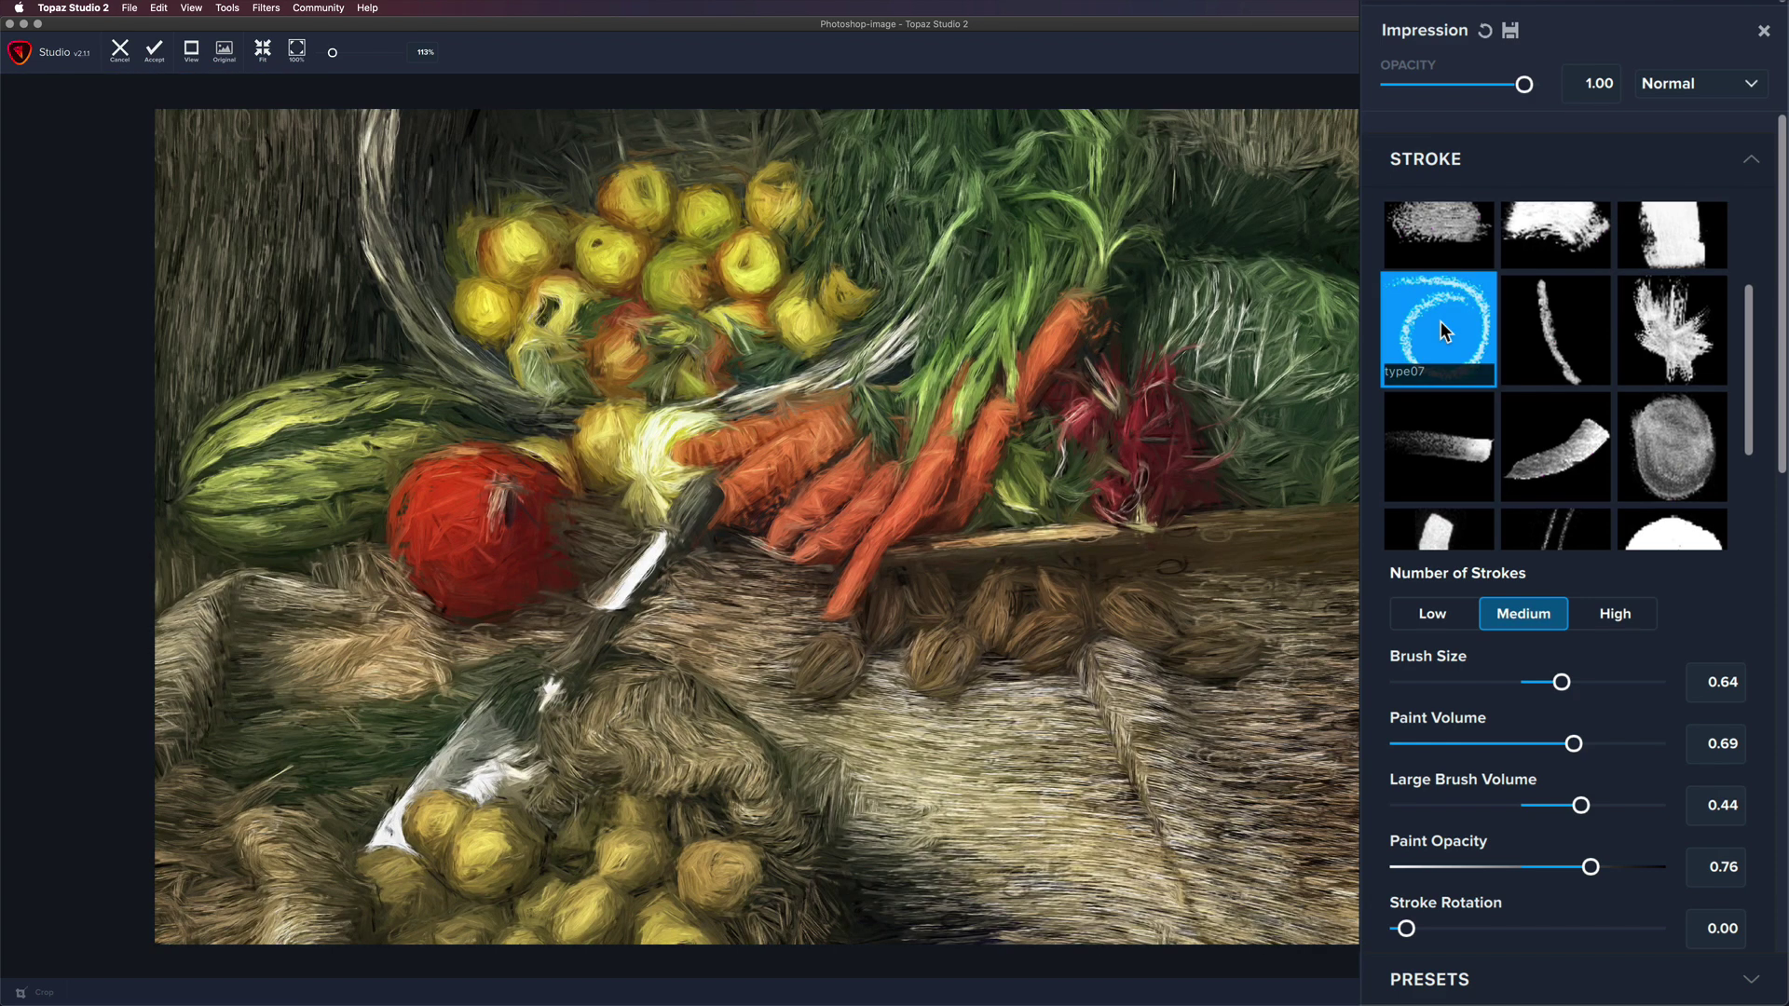
left_click(1567, 321)
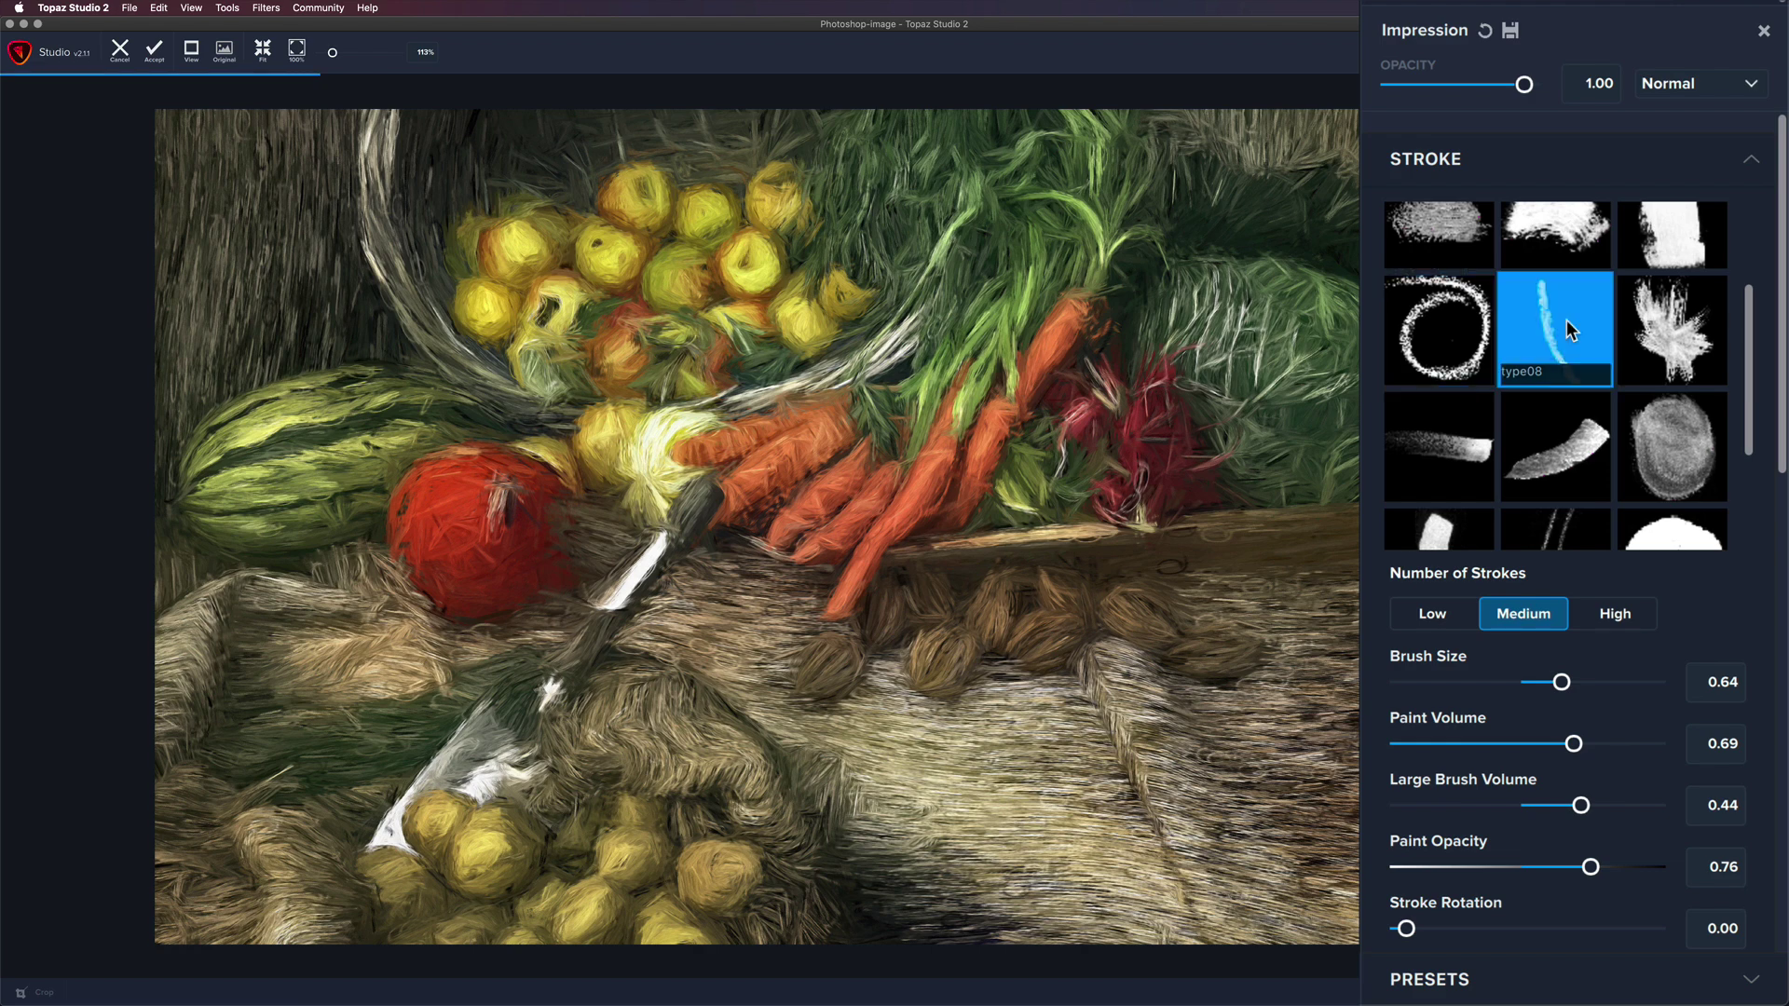
left_click(1670, 315)
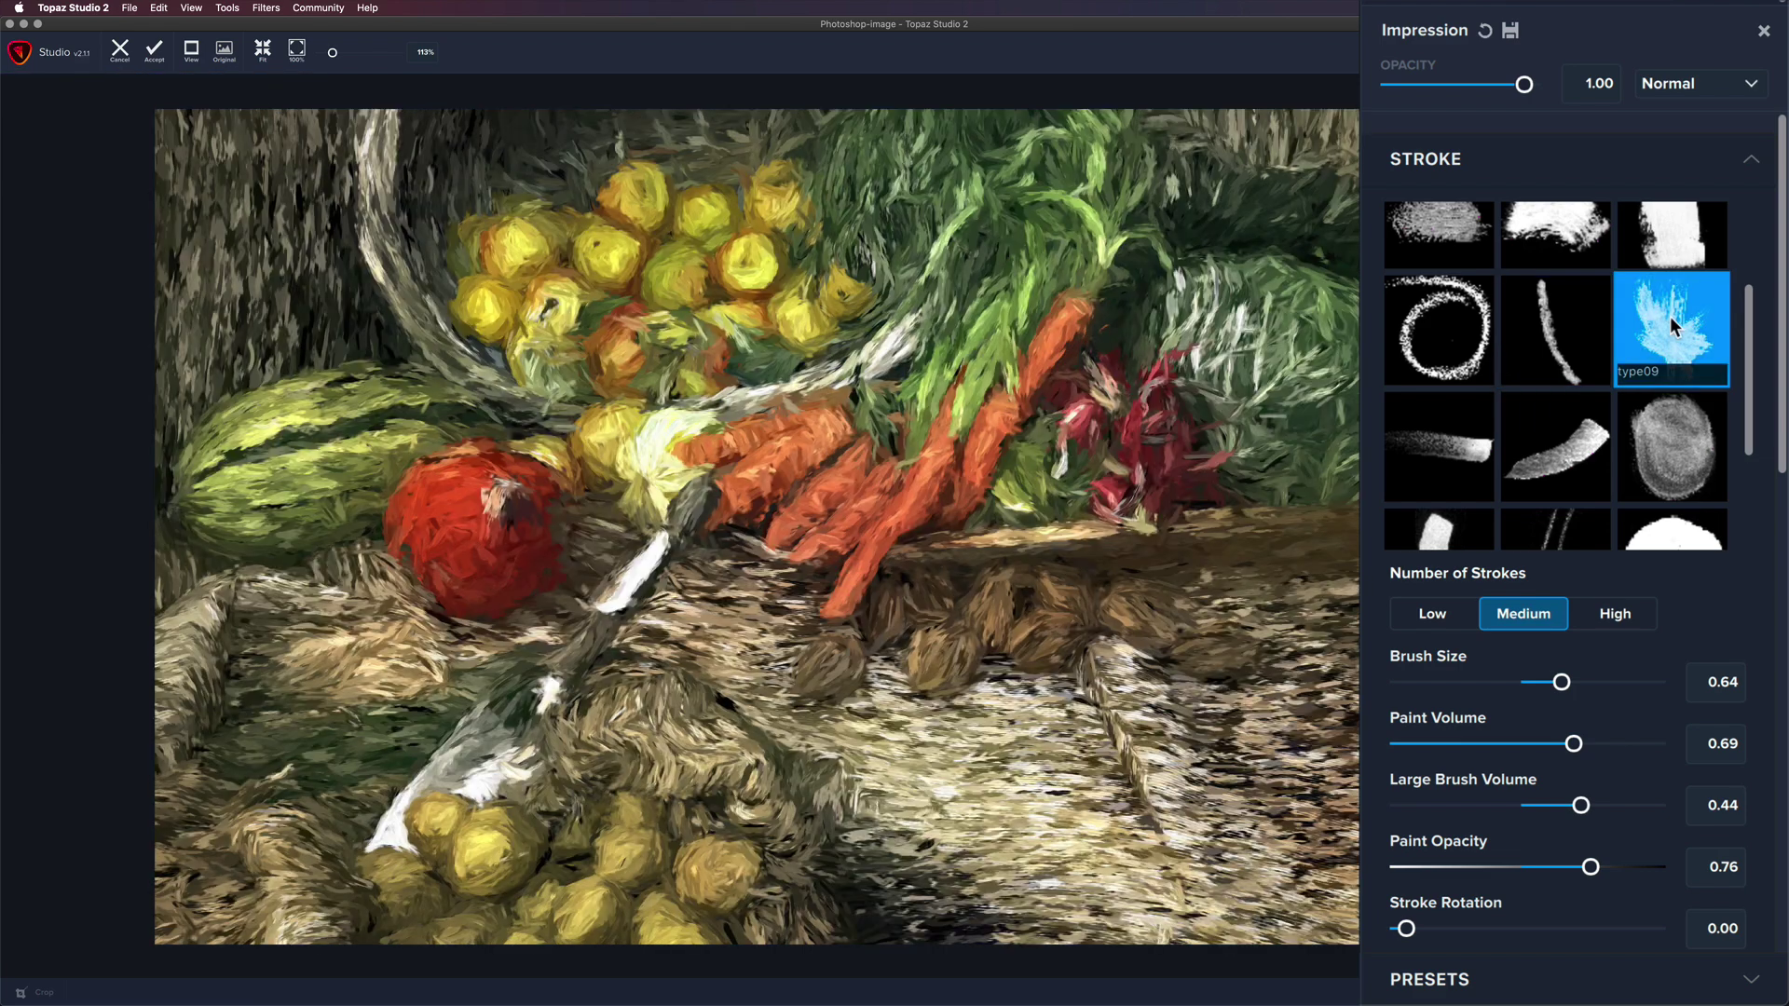
Step: Try the remaining stroke brushes, type10 through type17, one after another on the image
scroll(1597, 392, "down", 3)
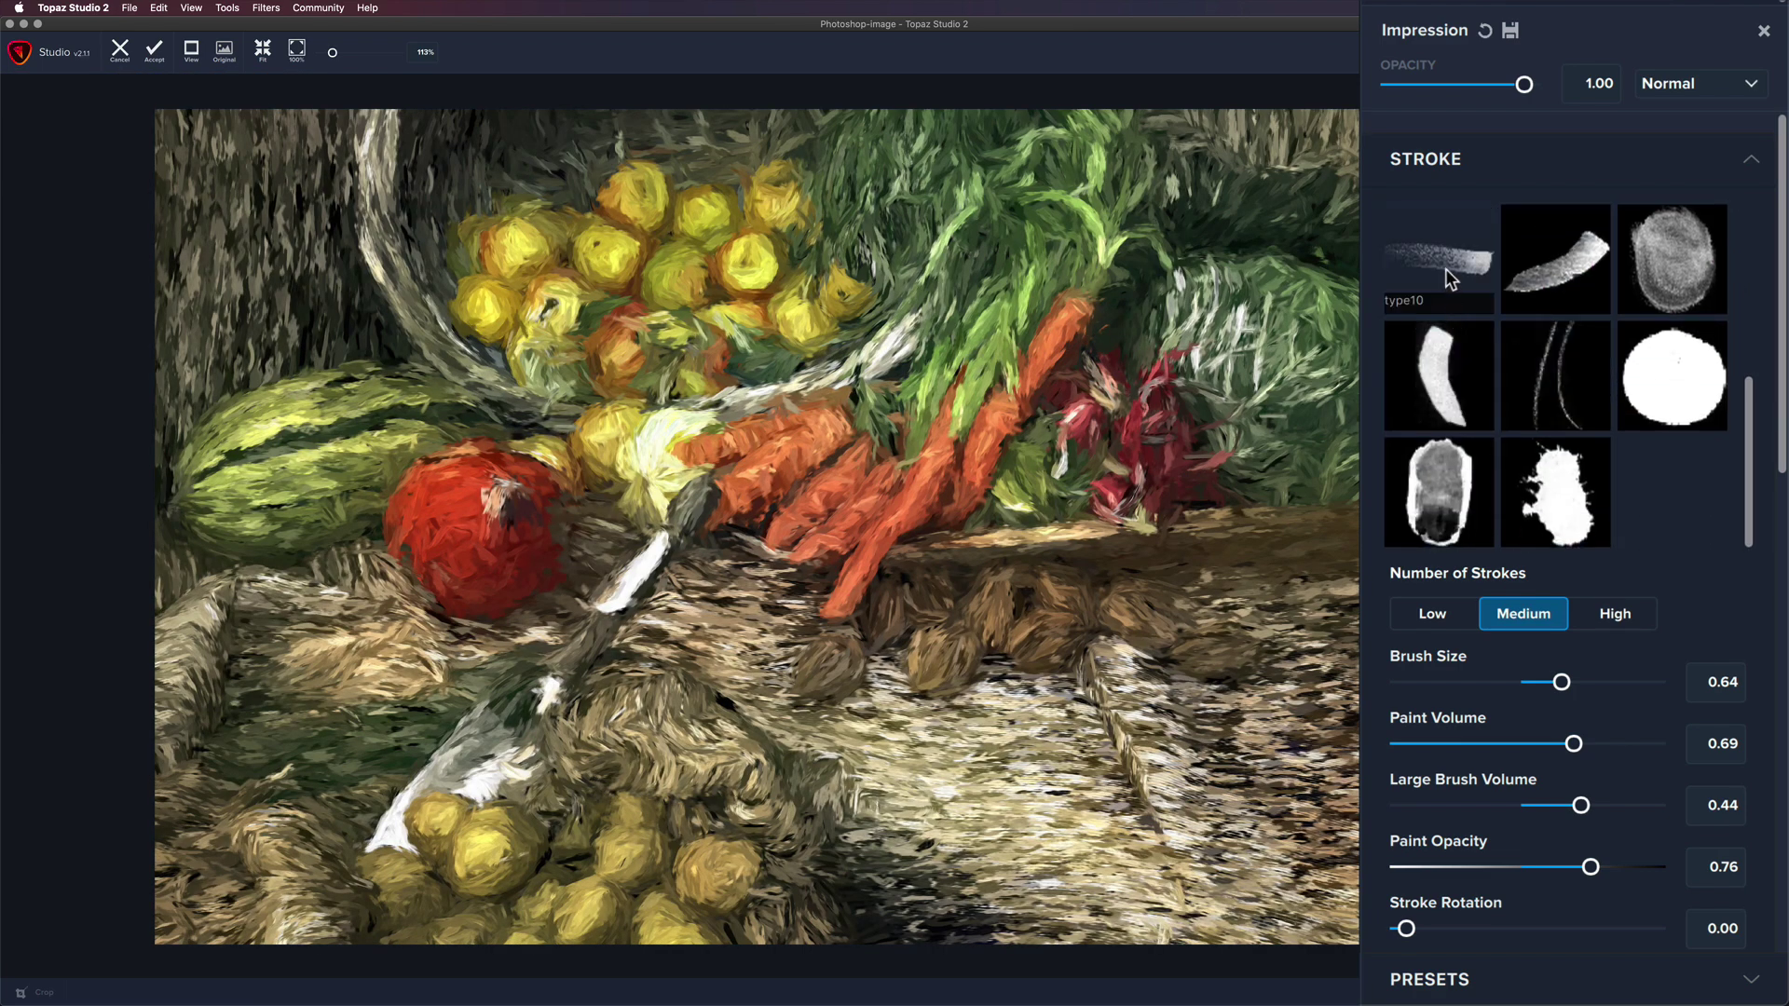
left_click(1446, 271)
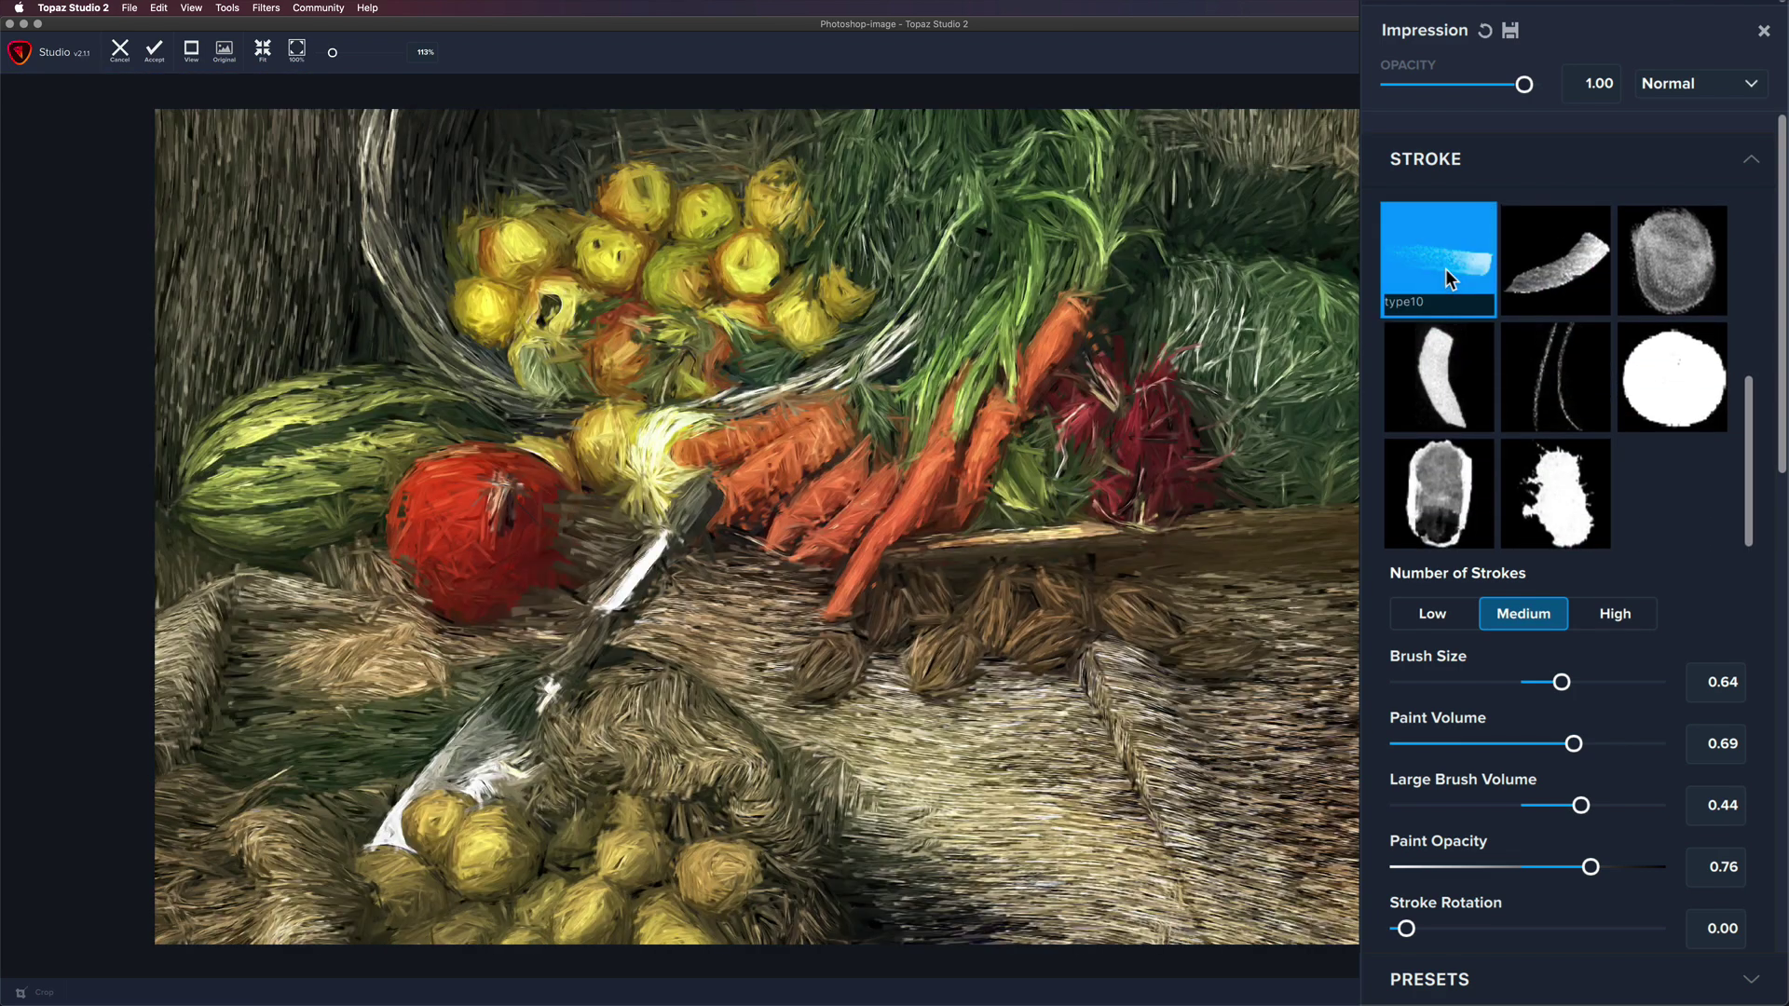
left_click(1569, 259)
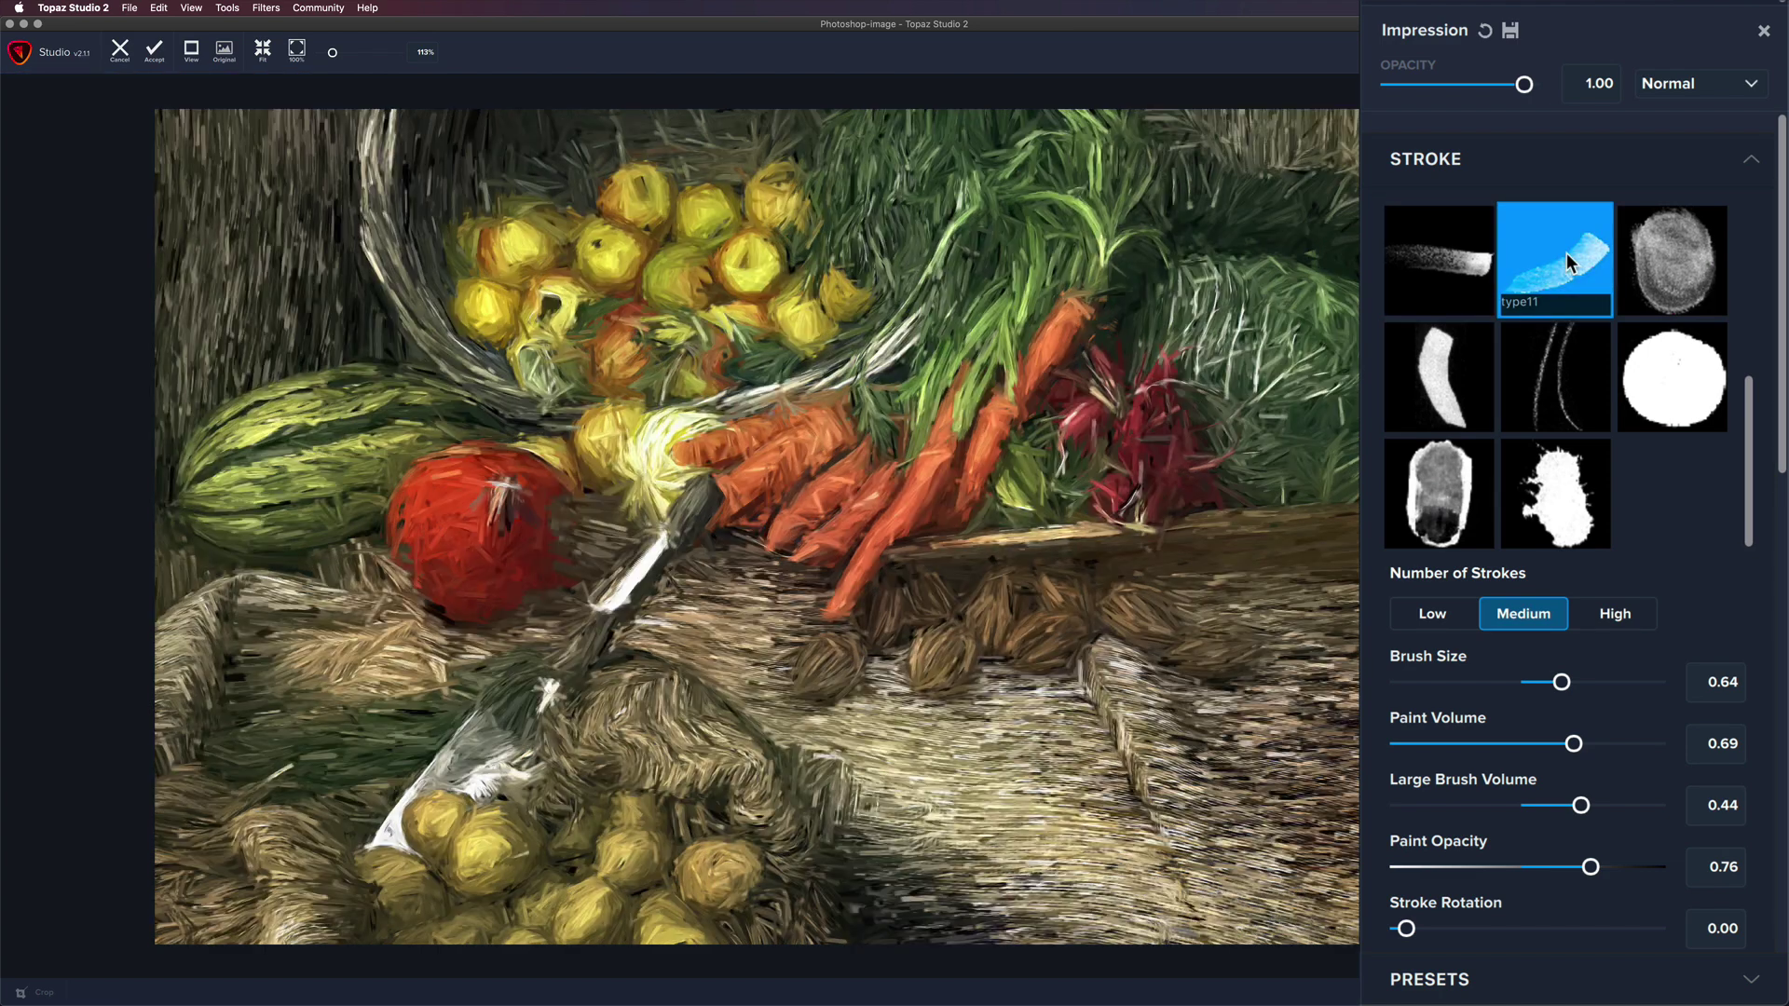
left_click(1668, 251)
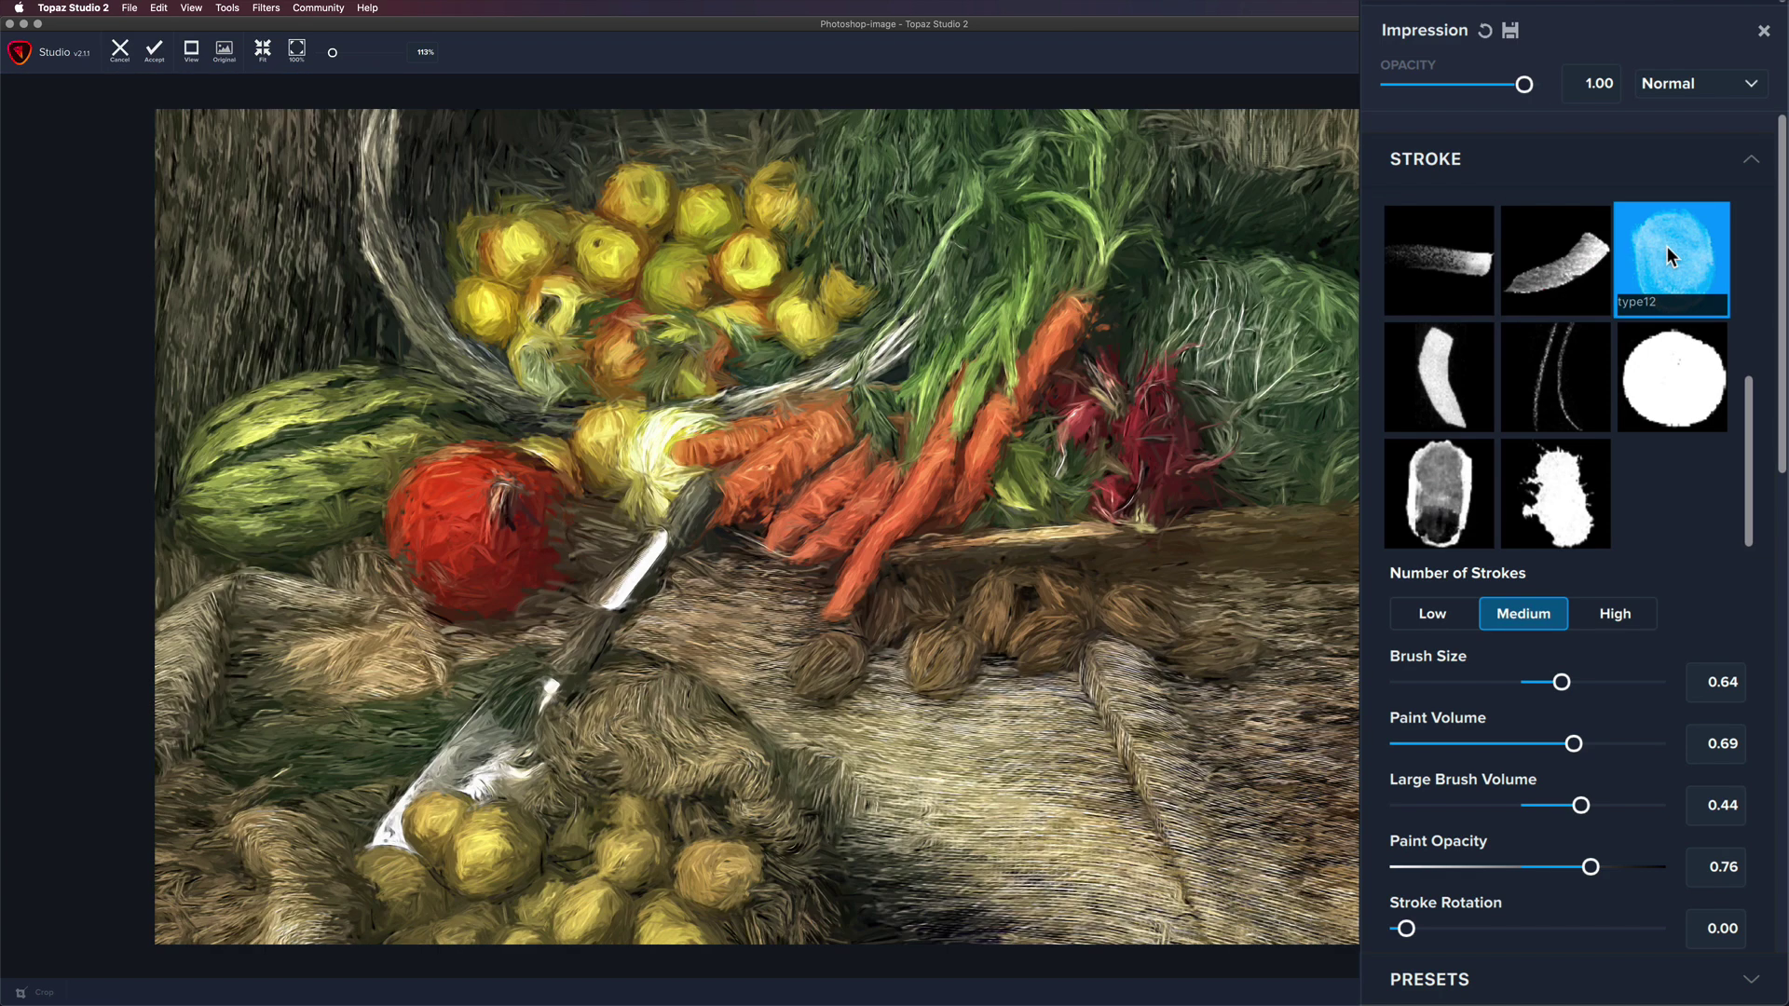
left_click(1444, 356)
left_click(1543, 360)
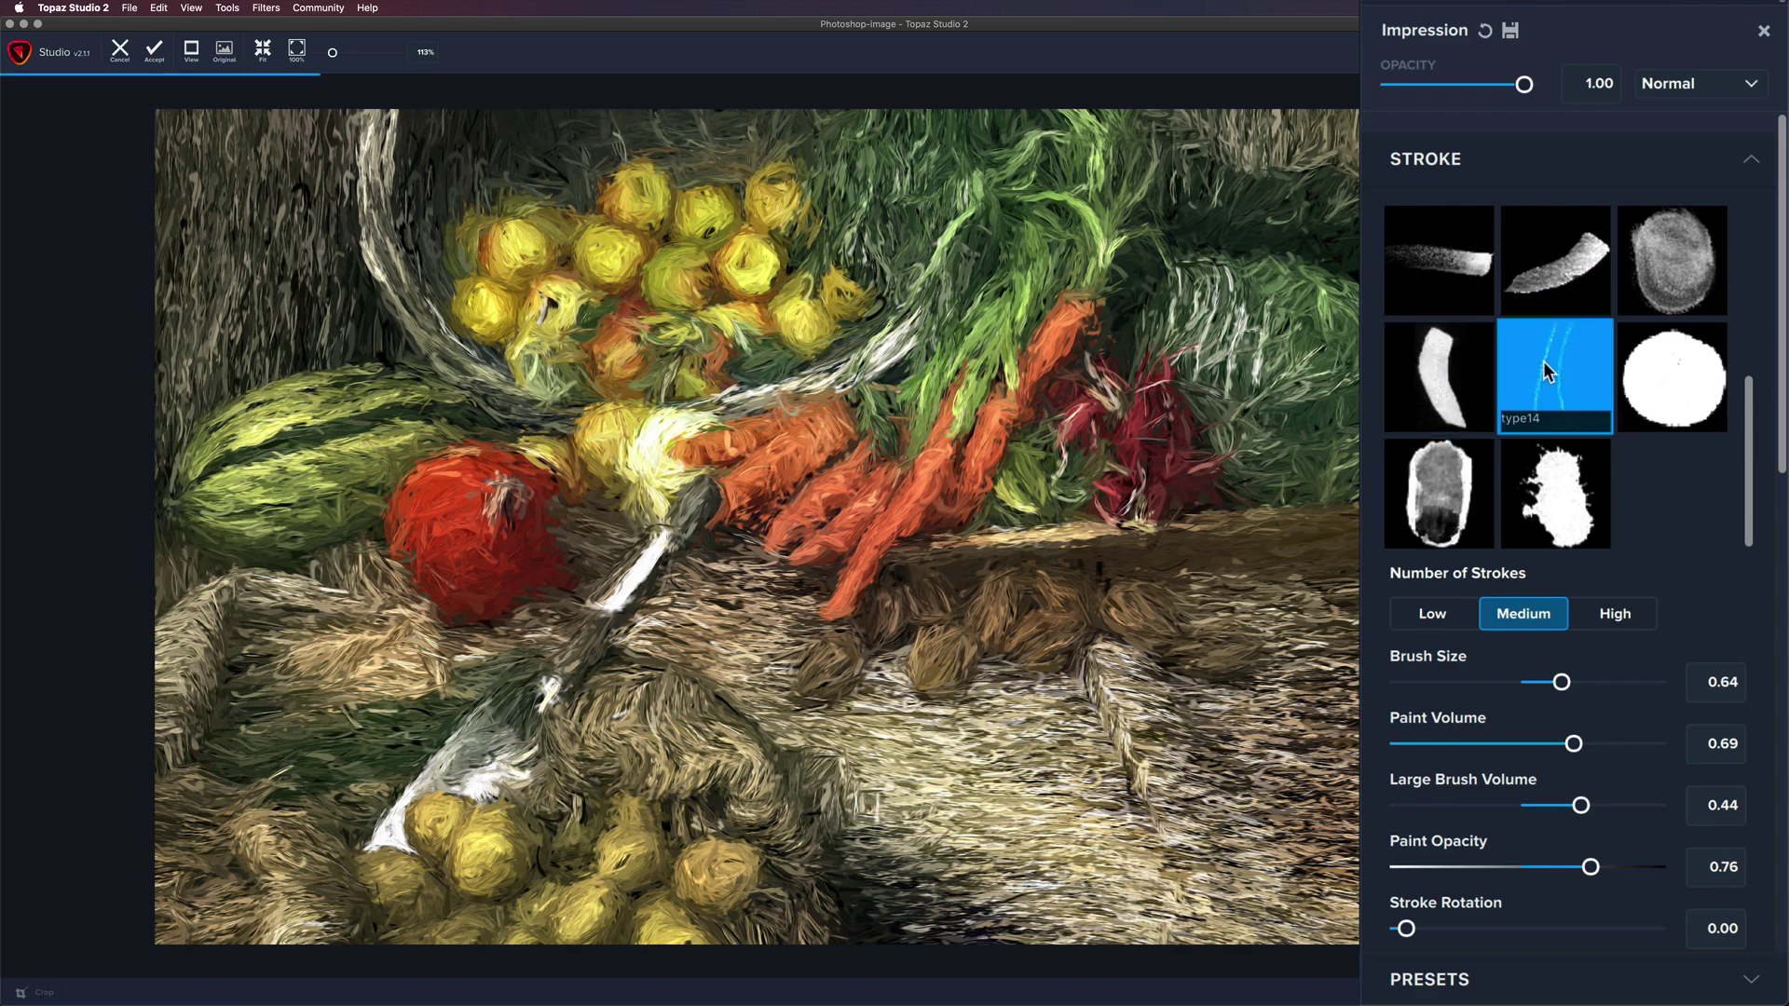
left_click(1672, 356)
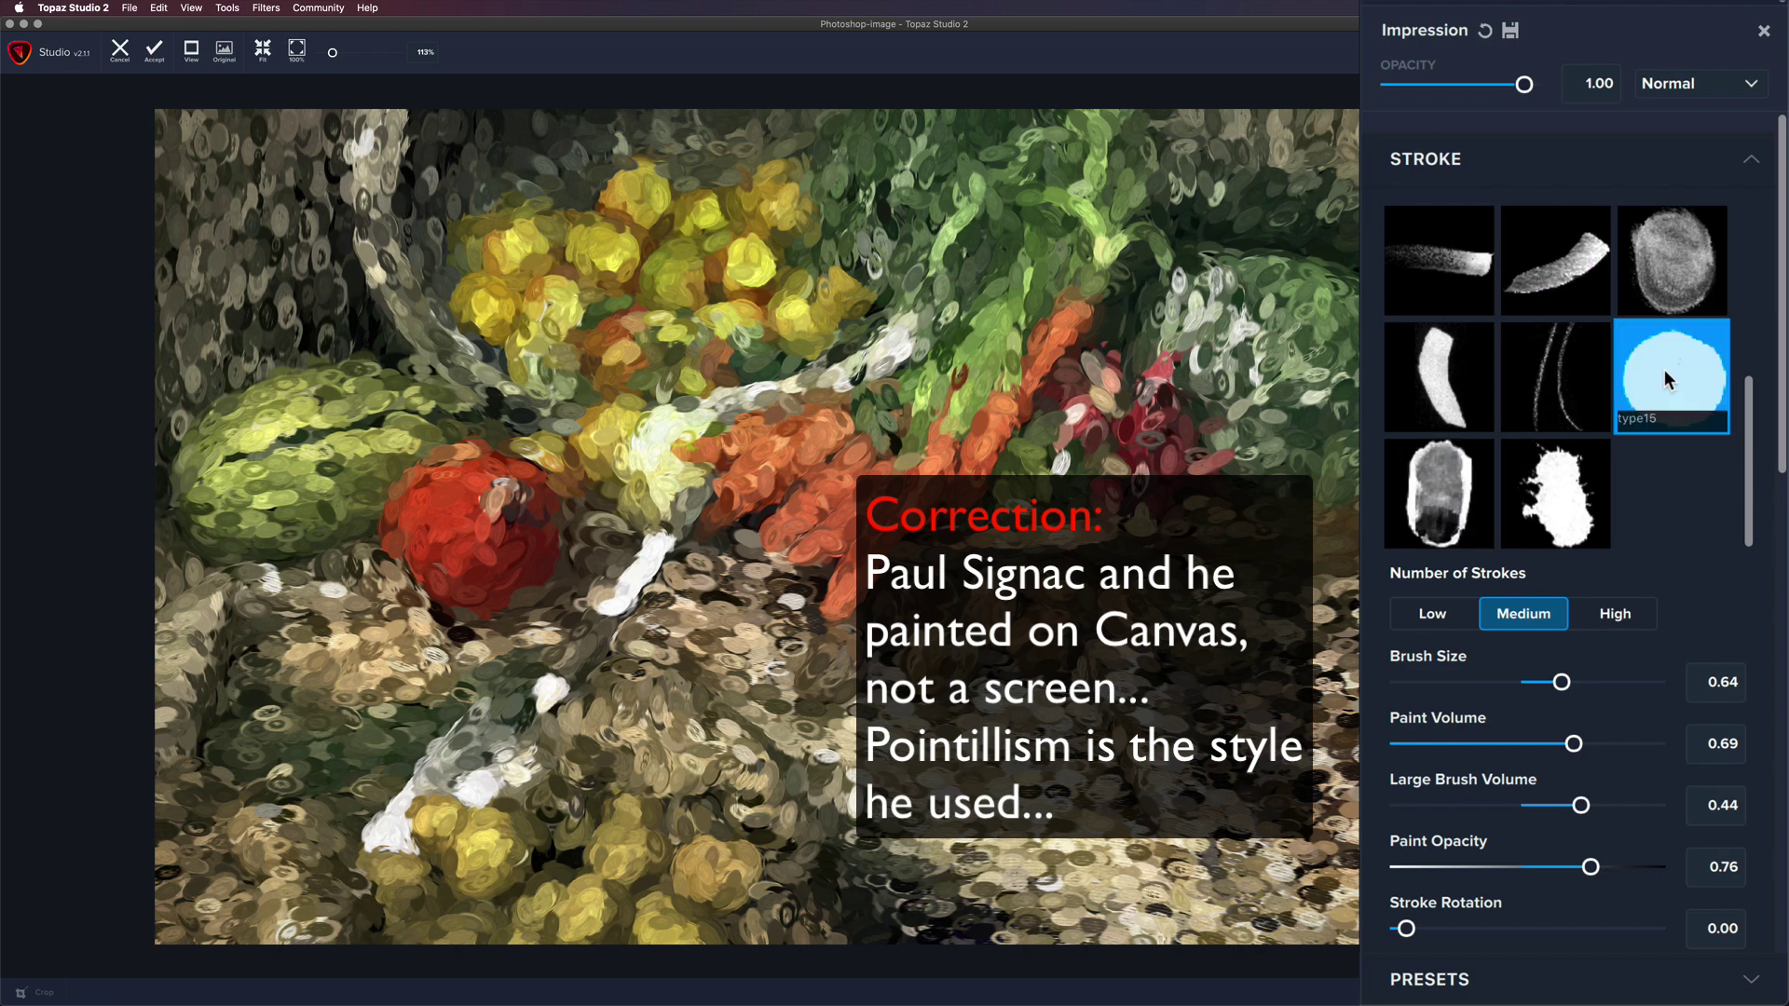
left_click(1440, 485)
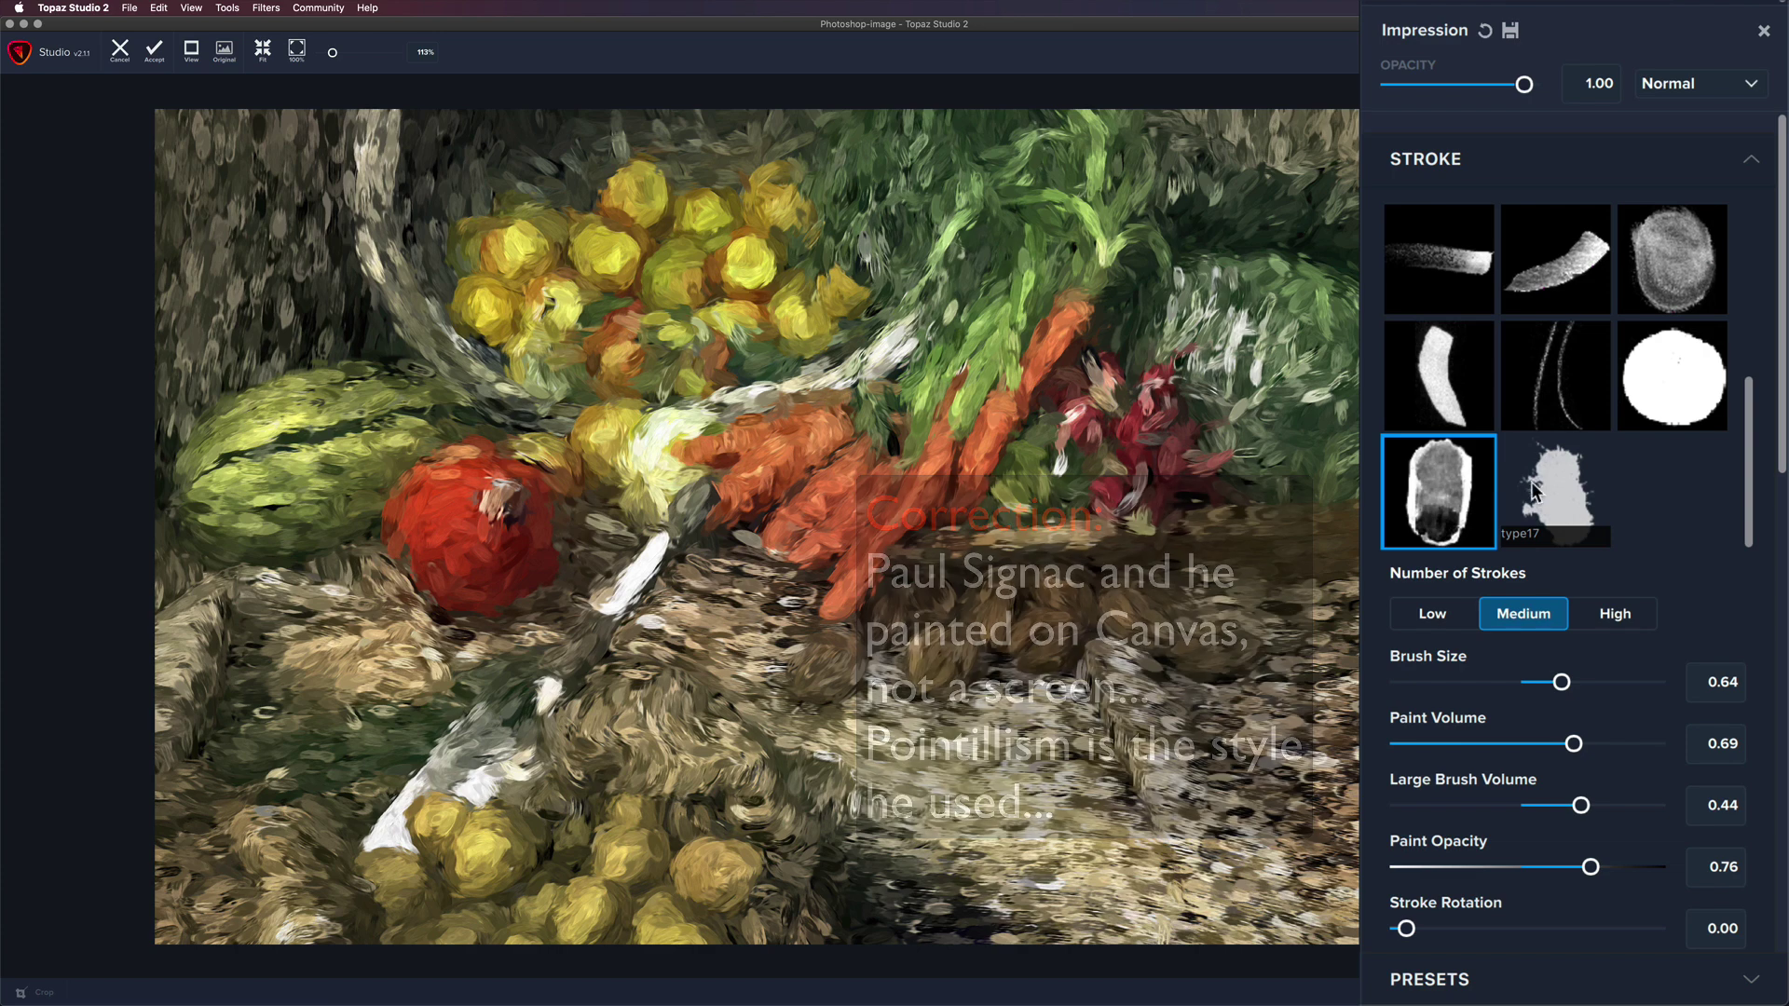
left_click(1536, 482)
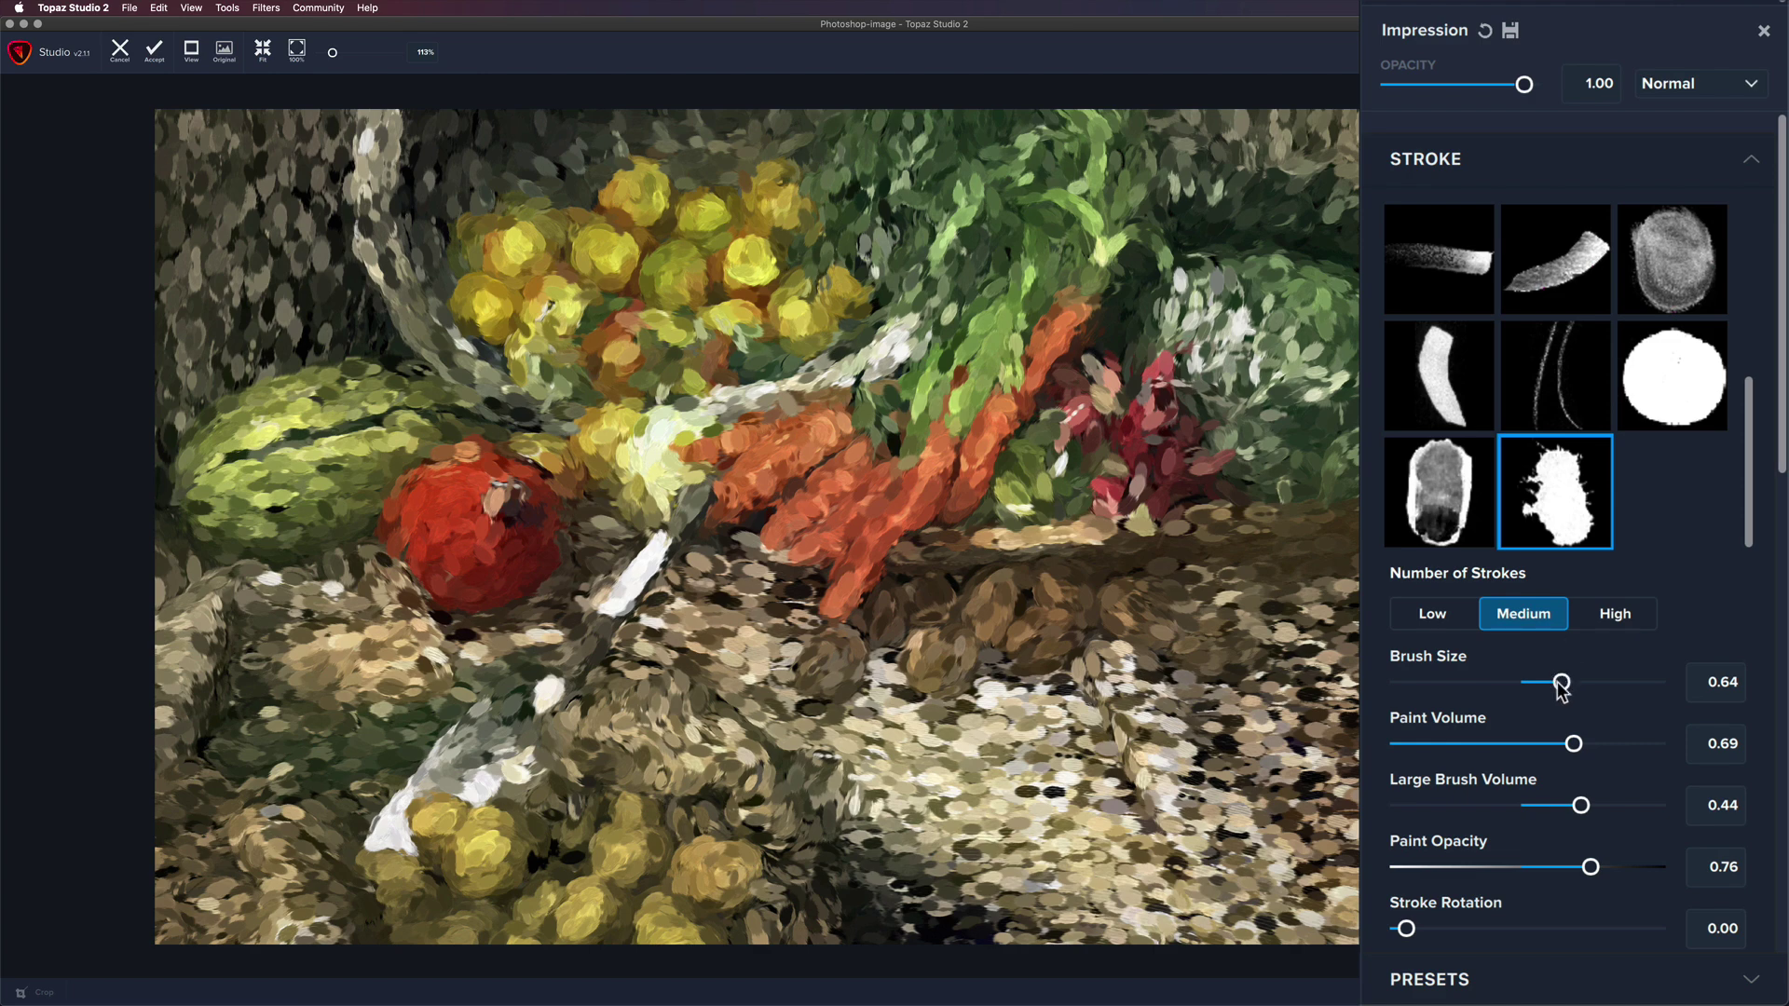
Step: Set the brush size to 0.36 and switch the stroke brush to type01
left_click_drag(1560, 685, 1494, 683)
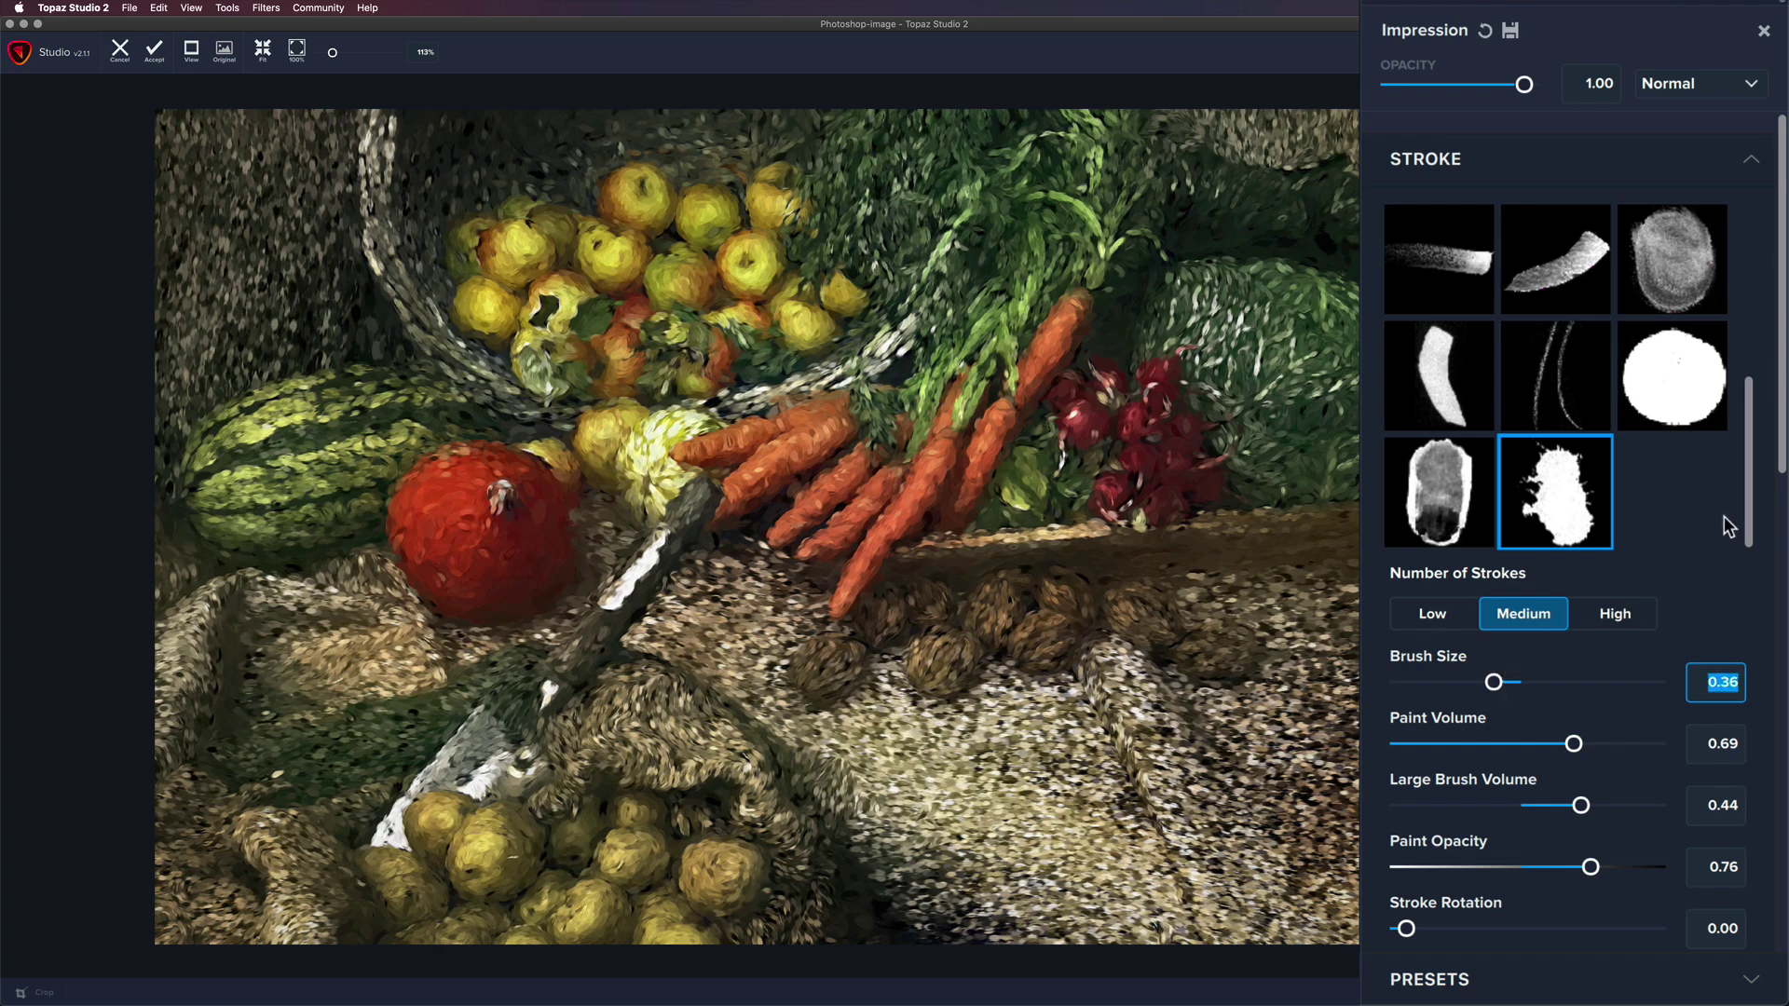
left_click_drag(1755, 456, 1737, 196)
left_click(1426, 251)
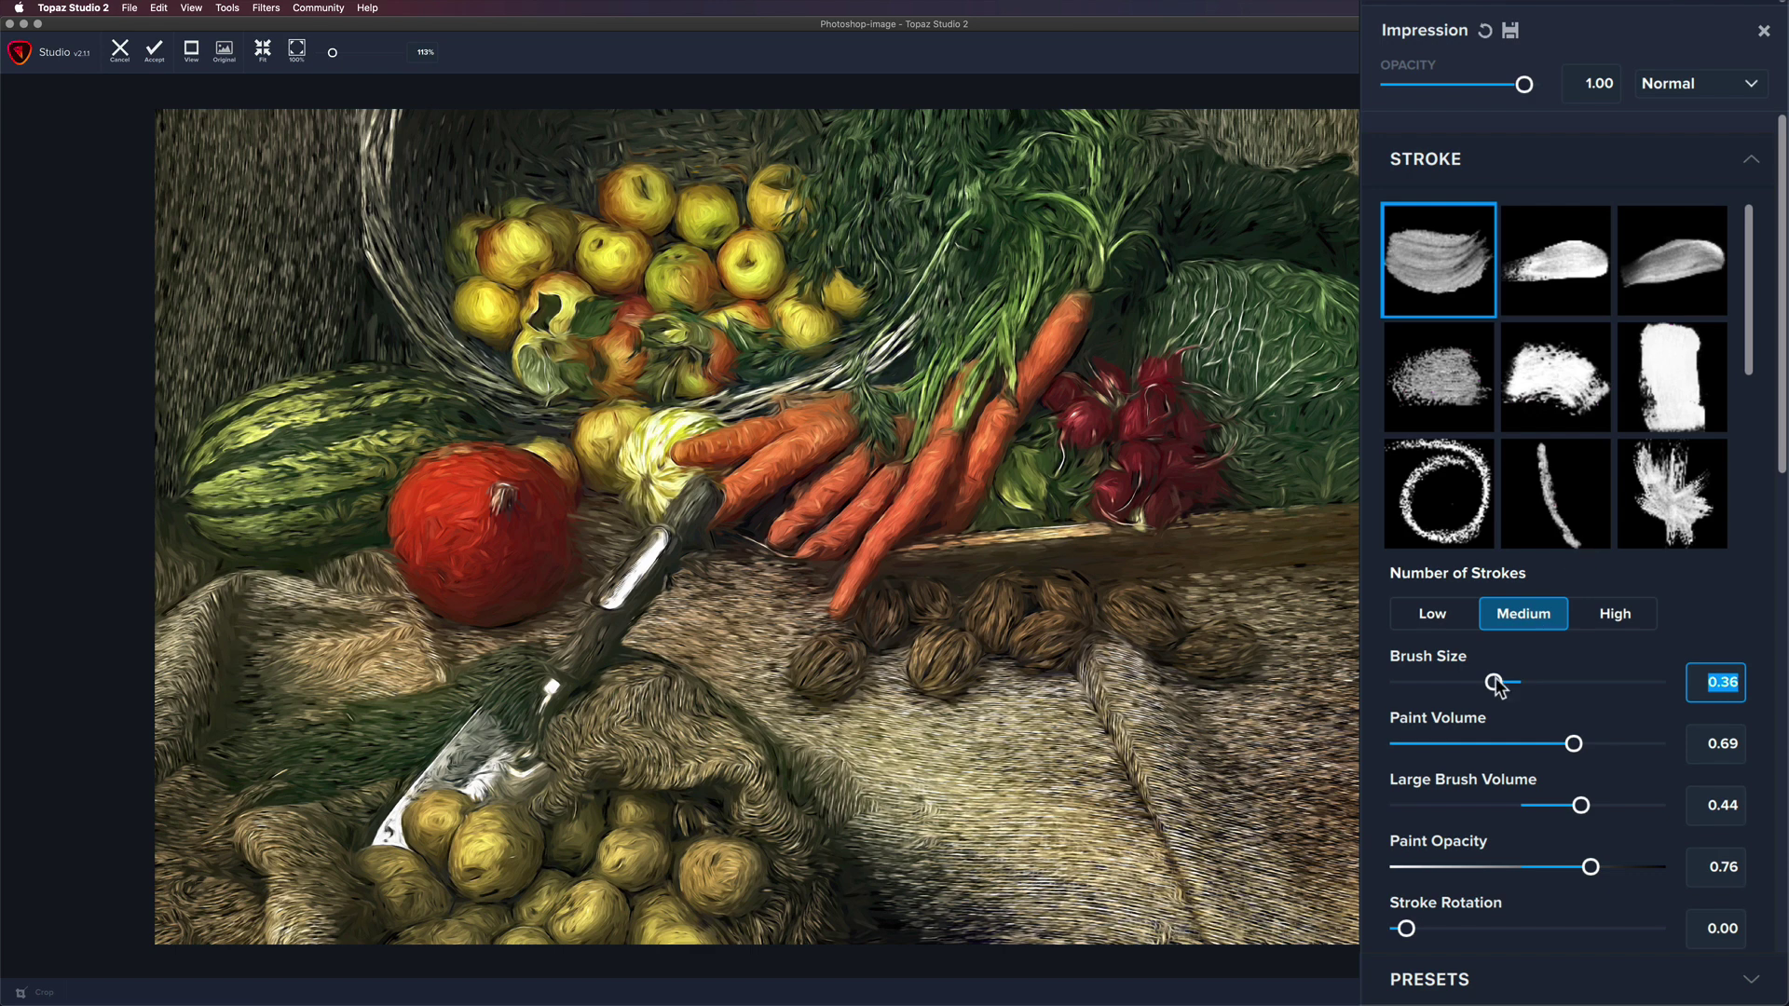
Step: Compare the Low, Medium and High numbers of strokes on the image, and return to Medium
left_click(1432, 615)
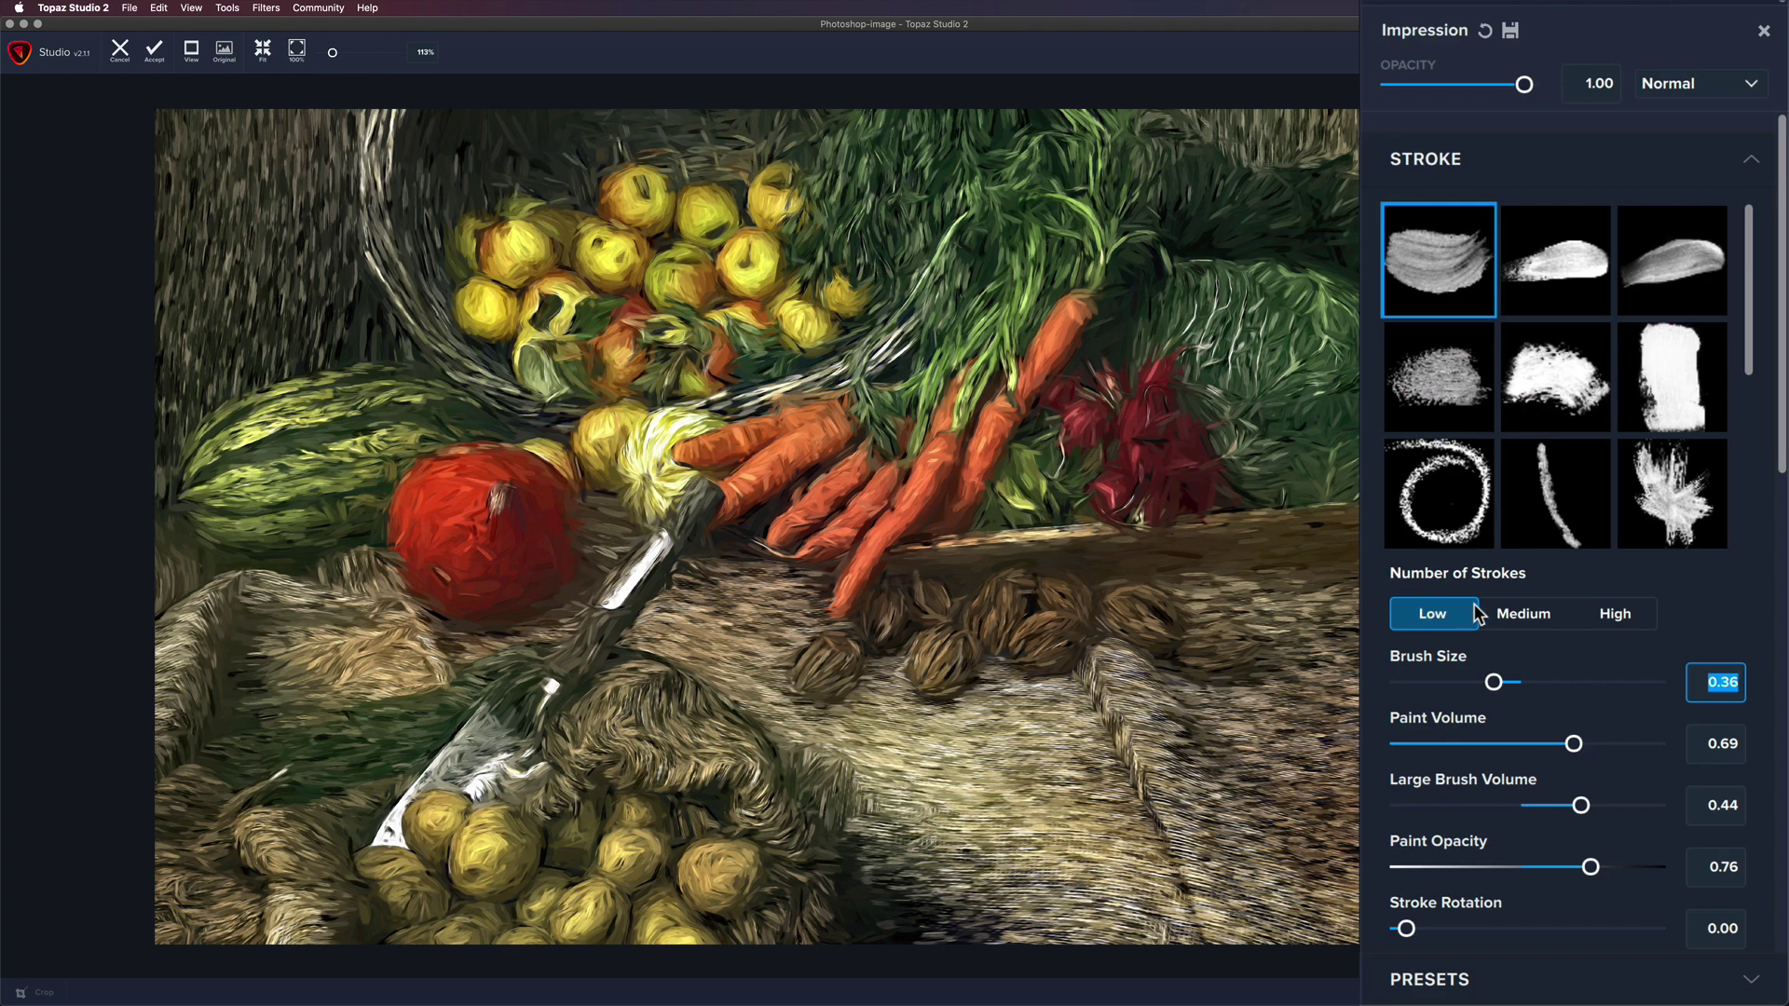
left_click(1504, 617)
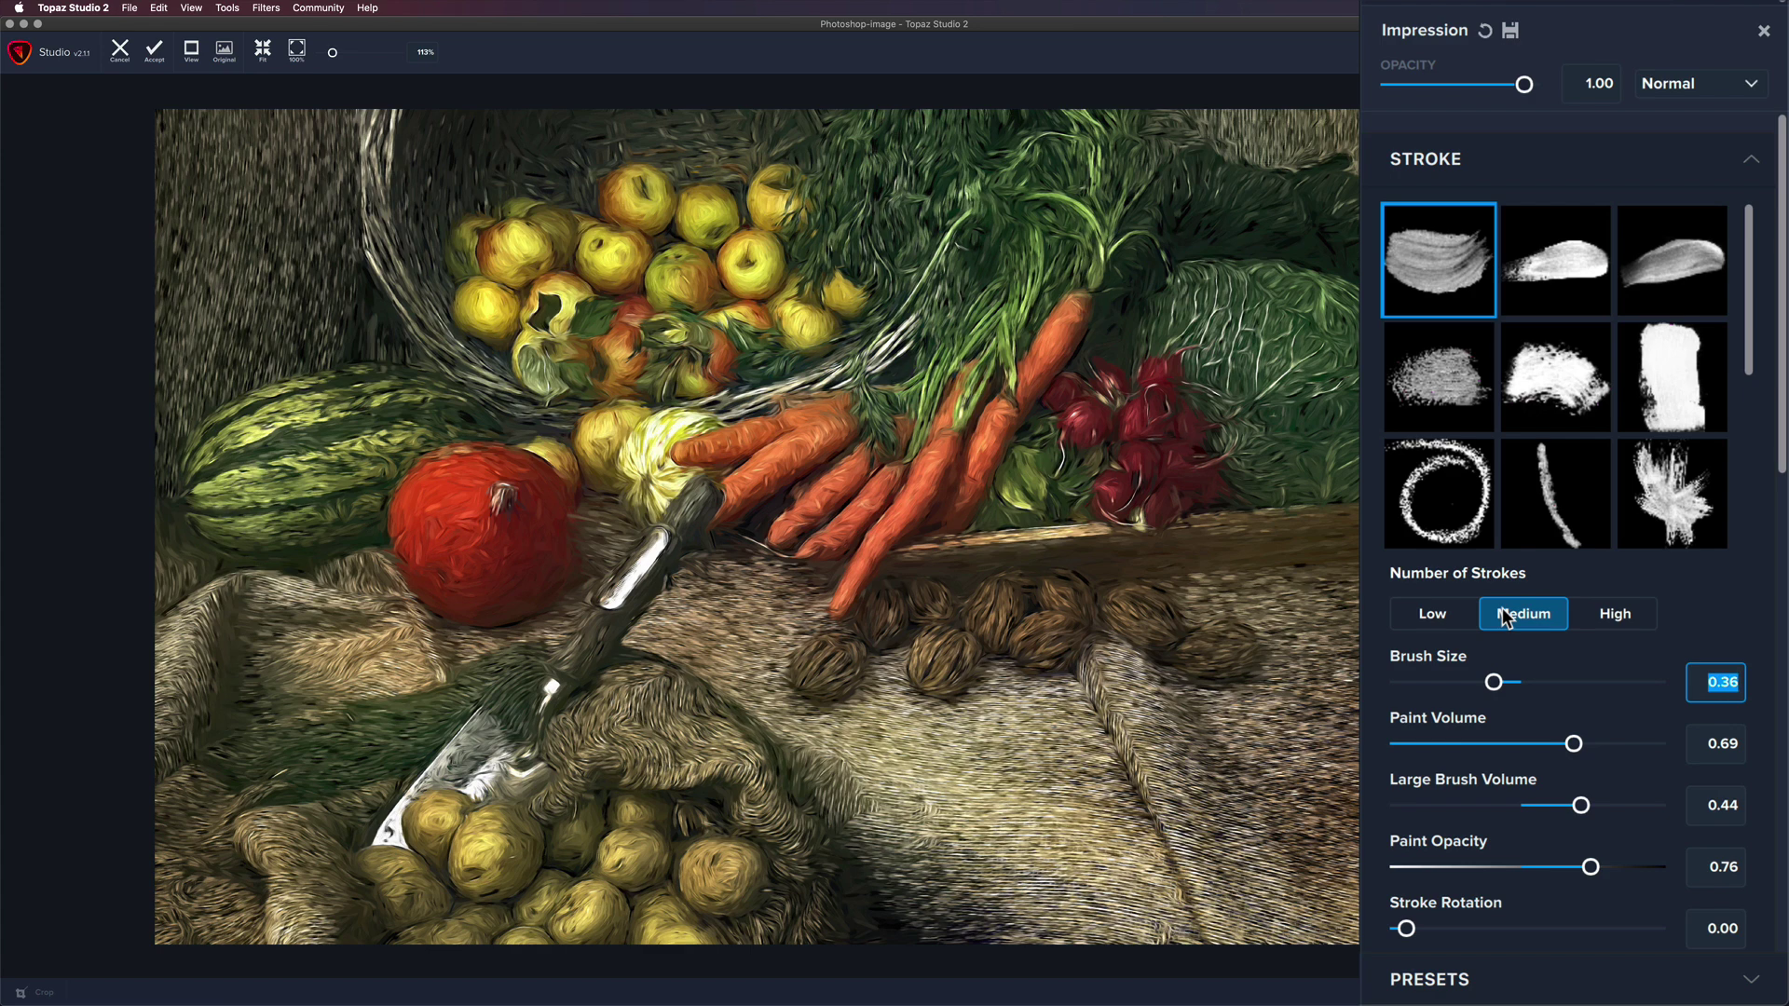
left_click(1615, 614)
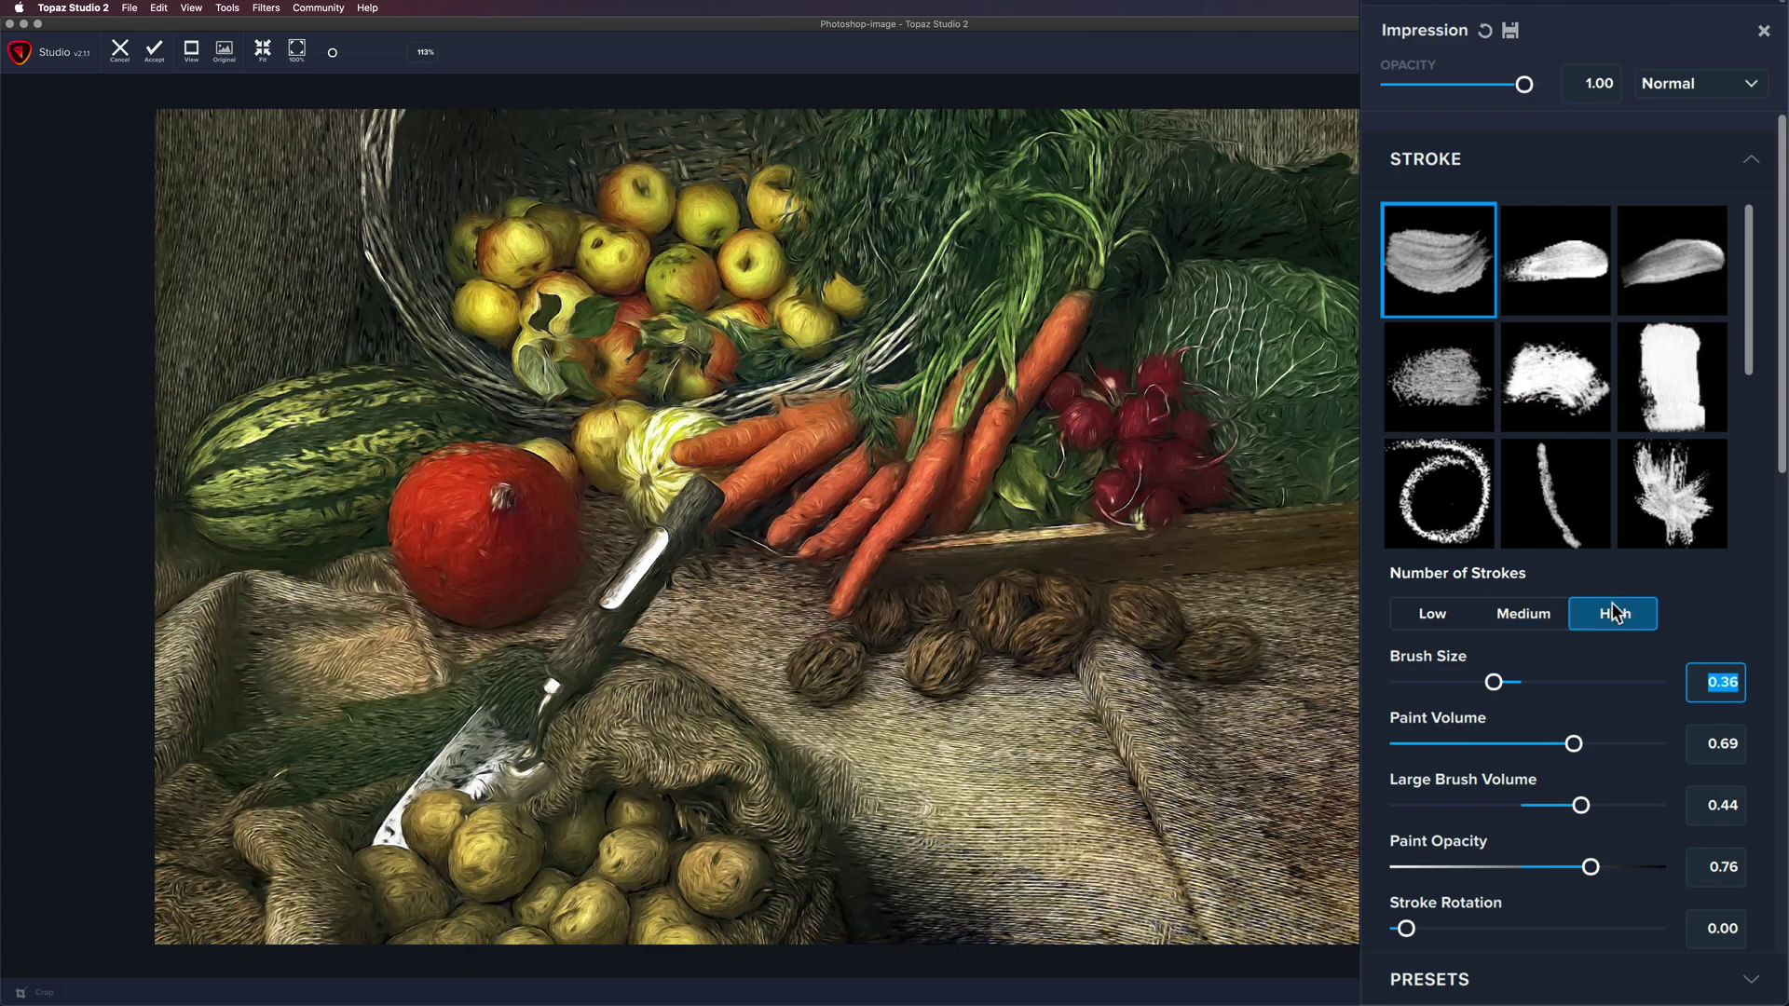
left_click(1540, 617)
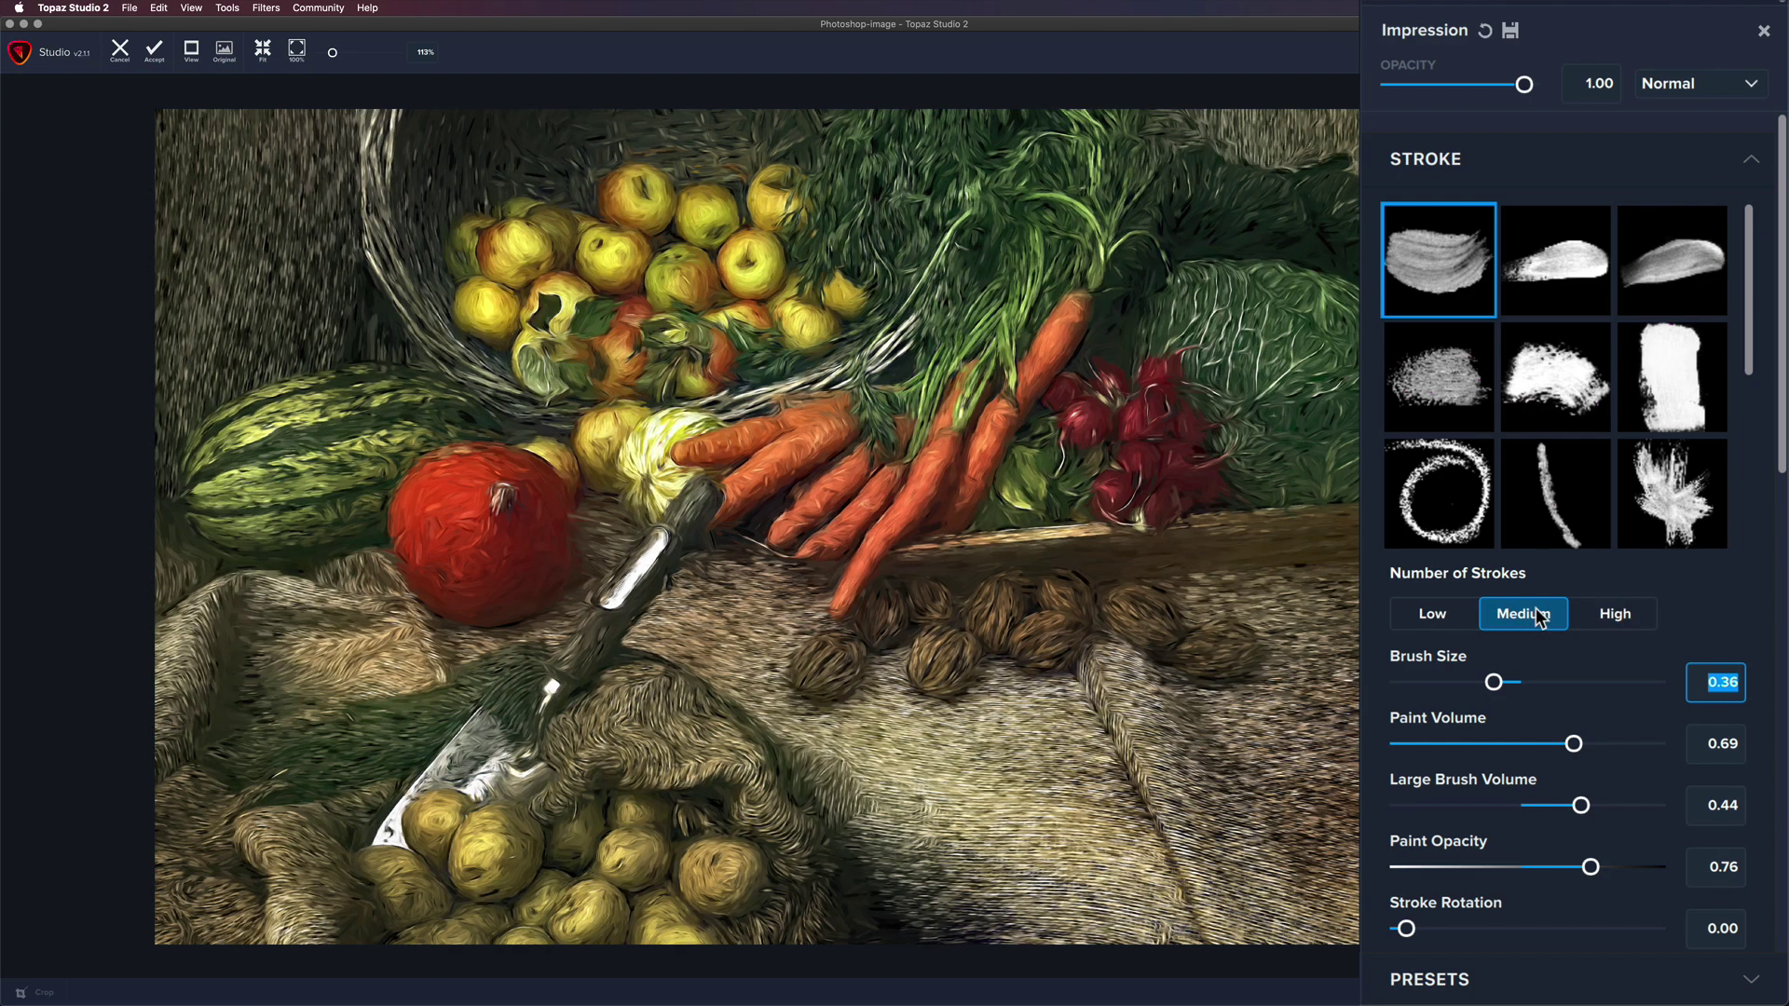
Step: Use a Low number of strokes, with the stroke width at -0.41 and the stroke length at -0.39
left_click(1435, 617)
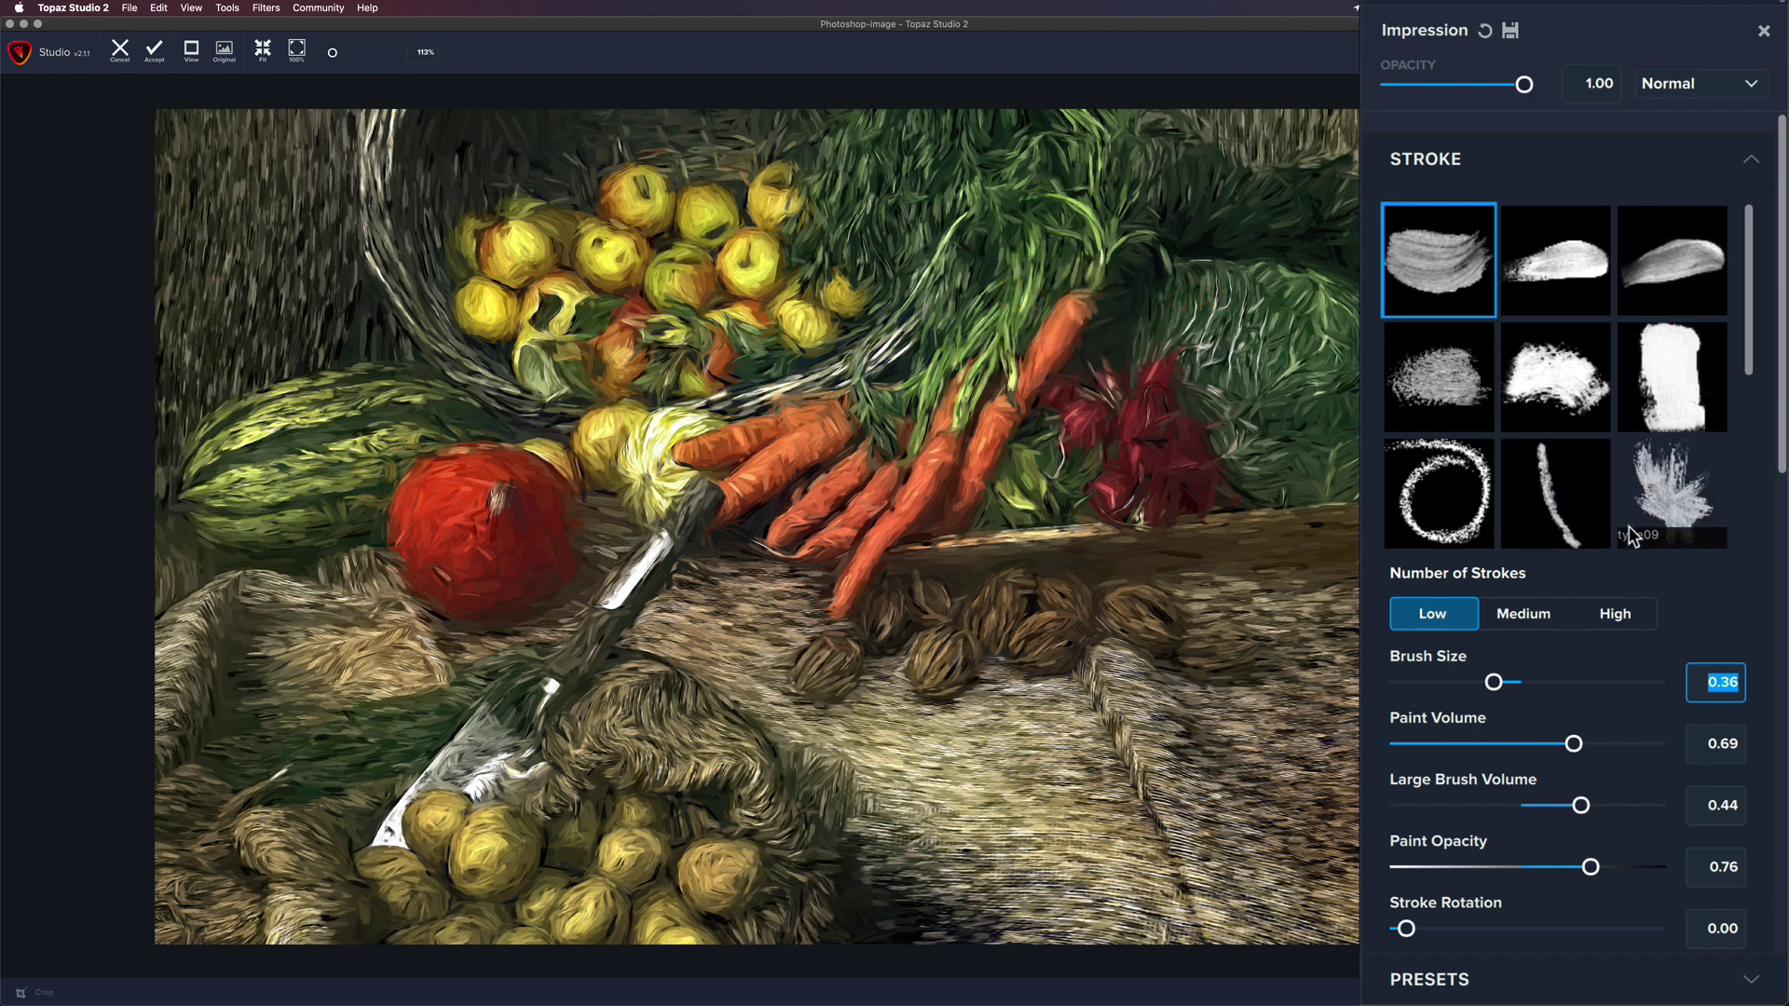
left_click_drag(1780, 405, 1786, 599)
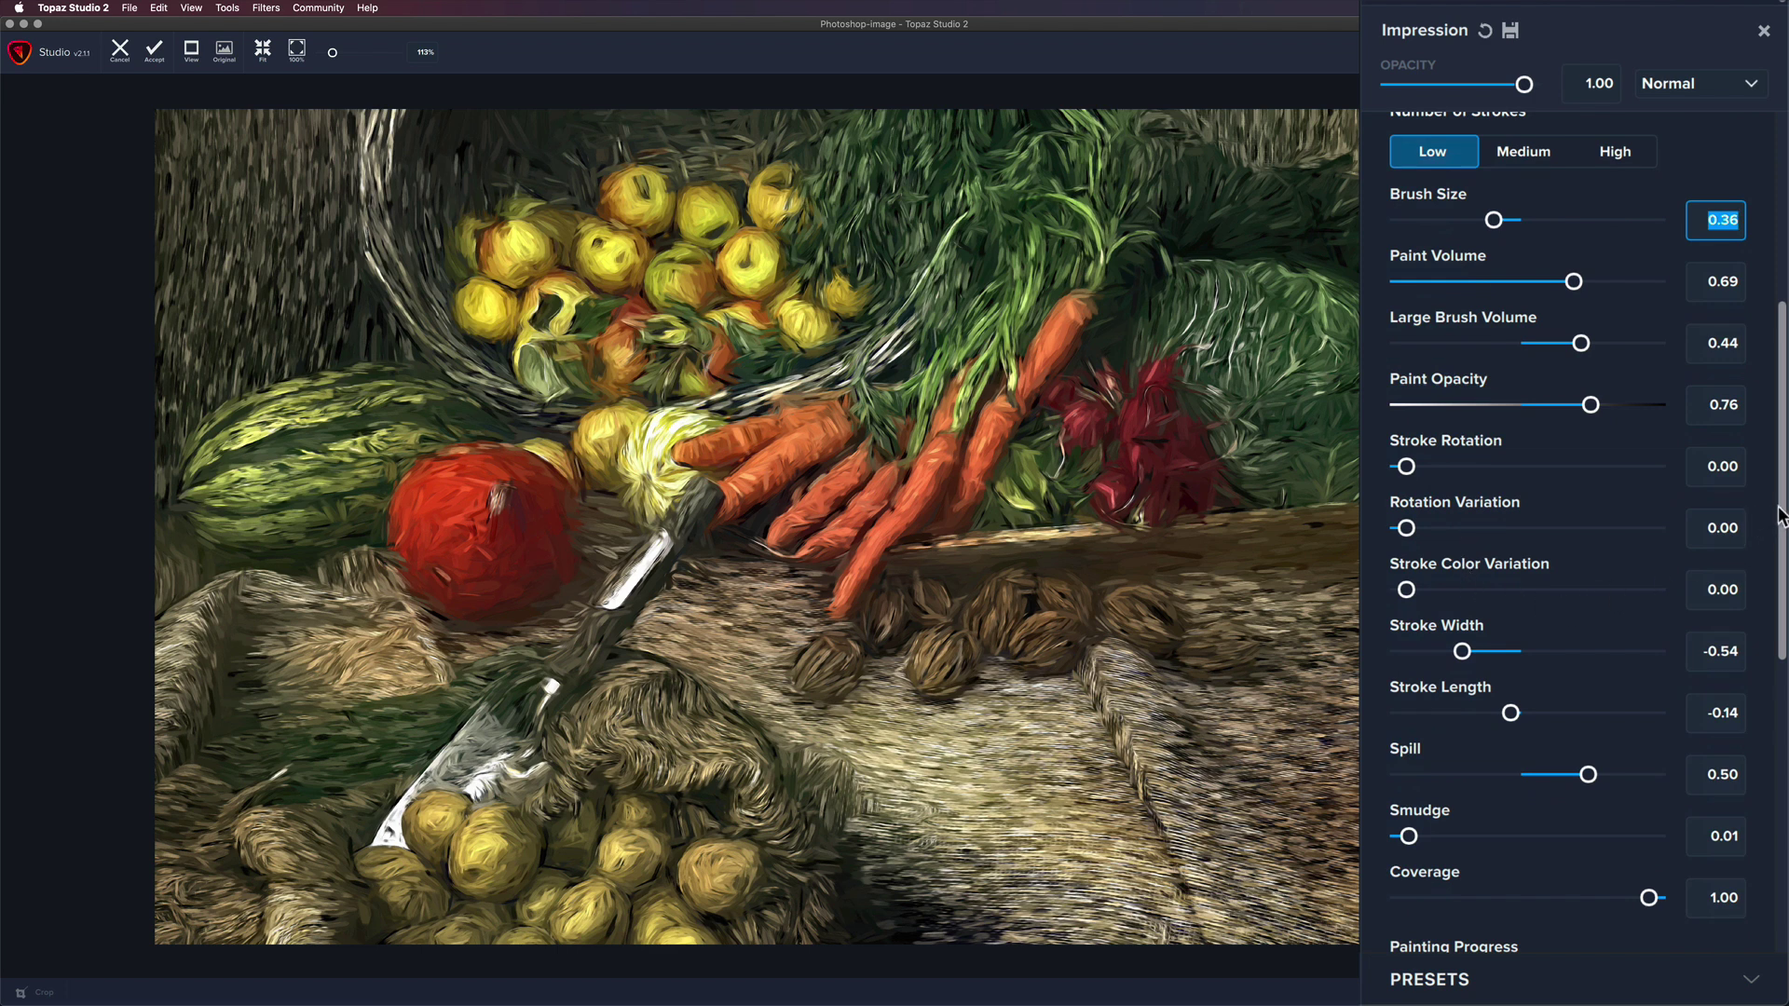
left_click_drag(1777, 511, 1785, 599)
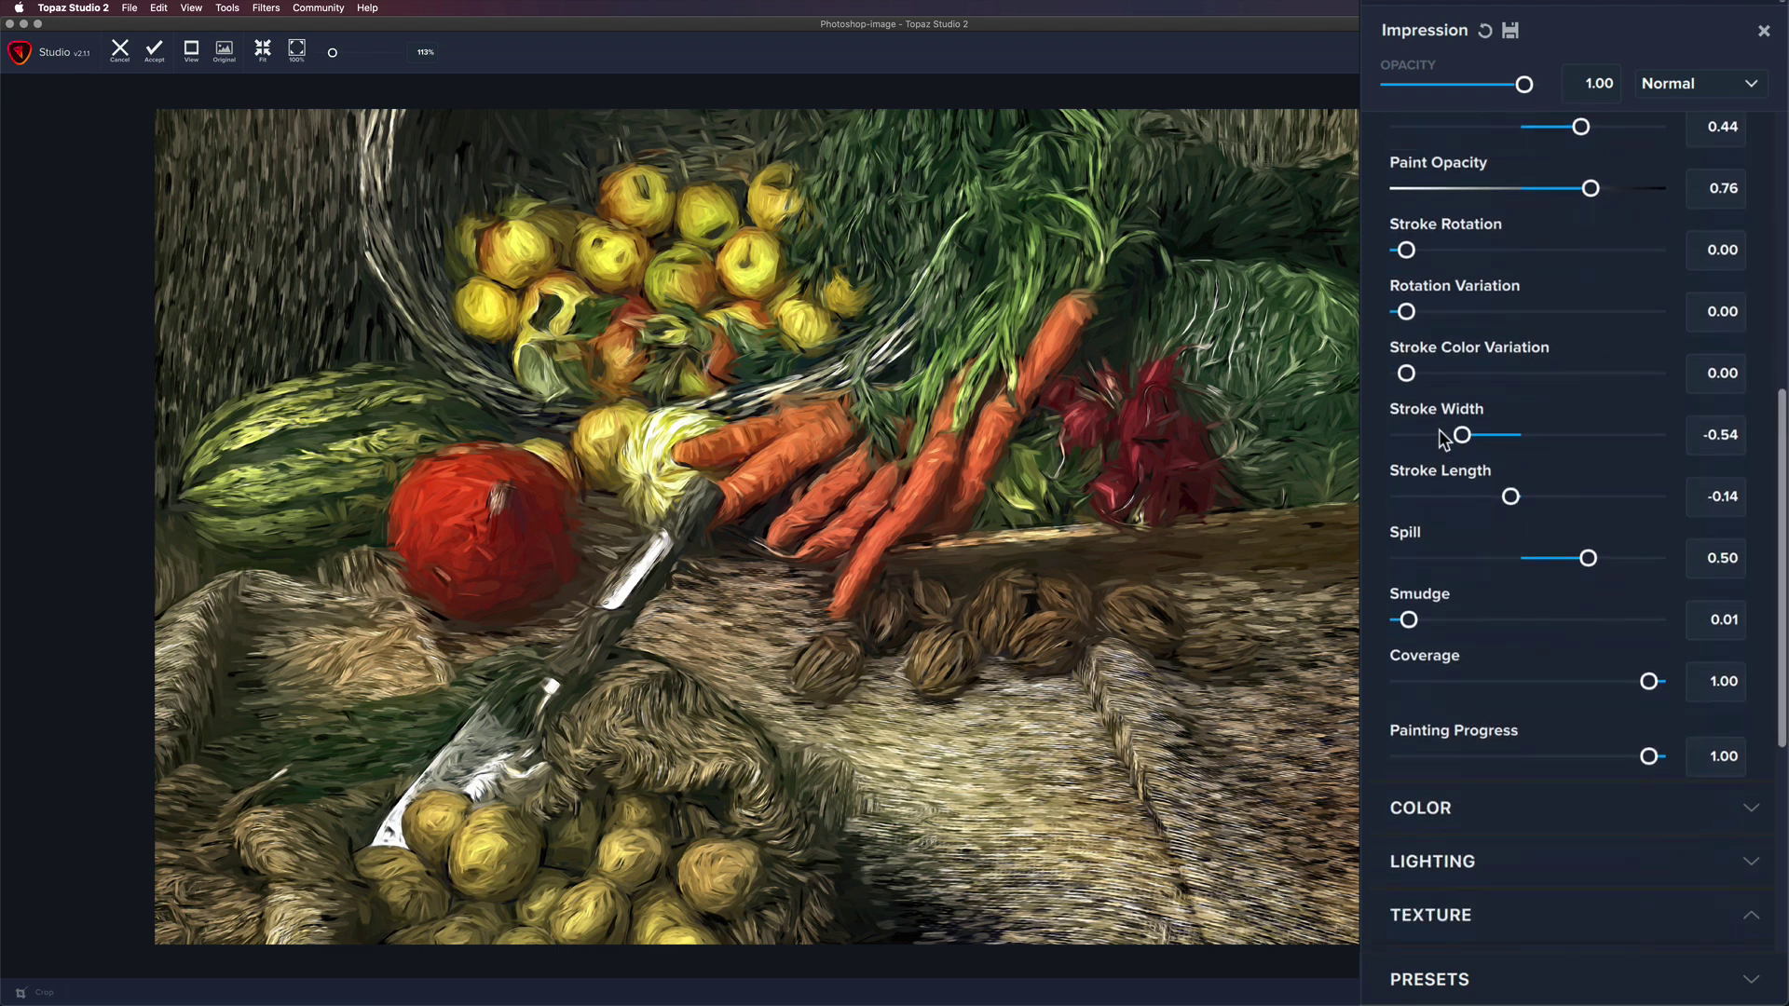
mouse_move(1462, 435)
left_mouse_down()
mouse_move(1387, 431)
mouse_move(1477, 421)
left_mouse_up()
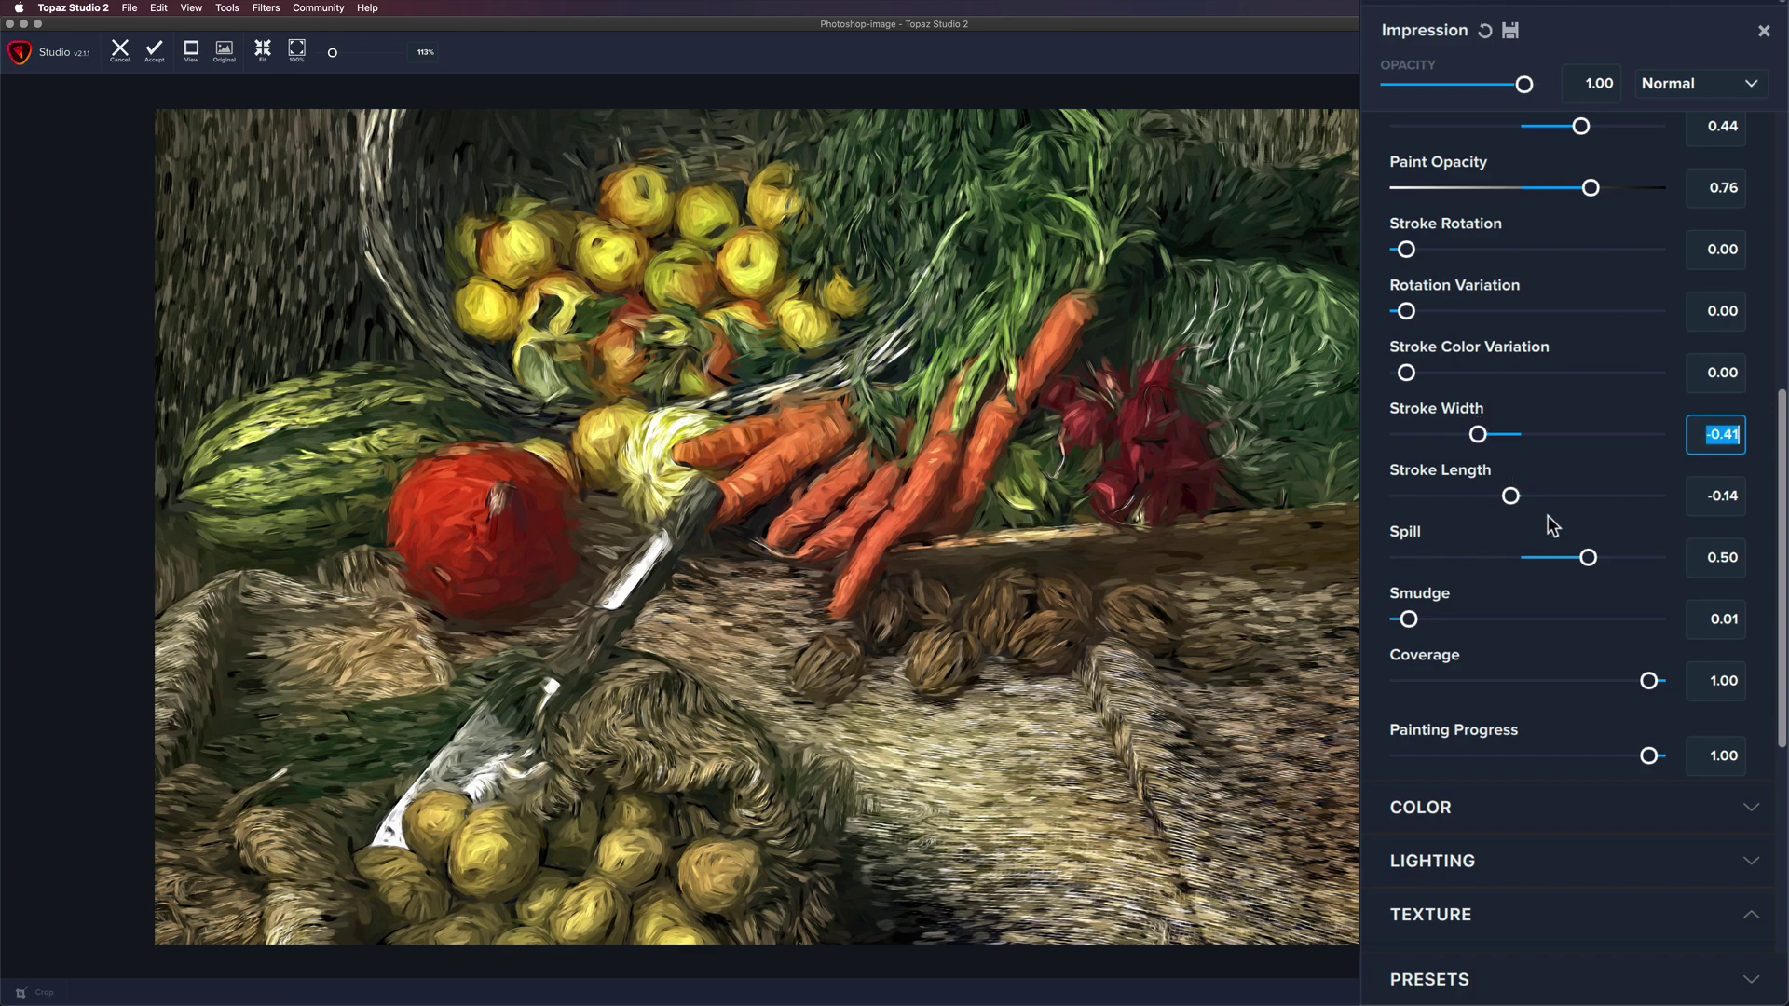
mouse_move(1511, 498)
left_mouse_down()
mouse_move(1585, 497)
mouse_move(1422, 496)
mouse_move(1483, 478)
left_mouse_up()
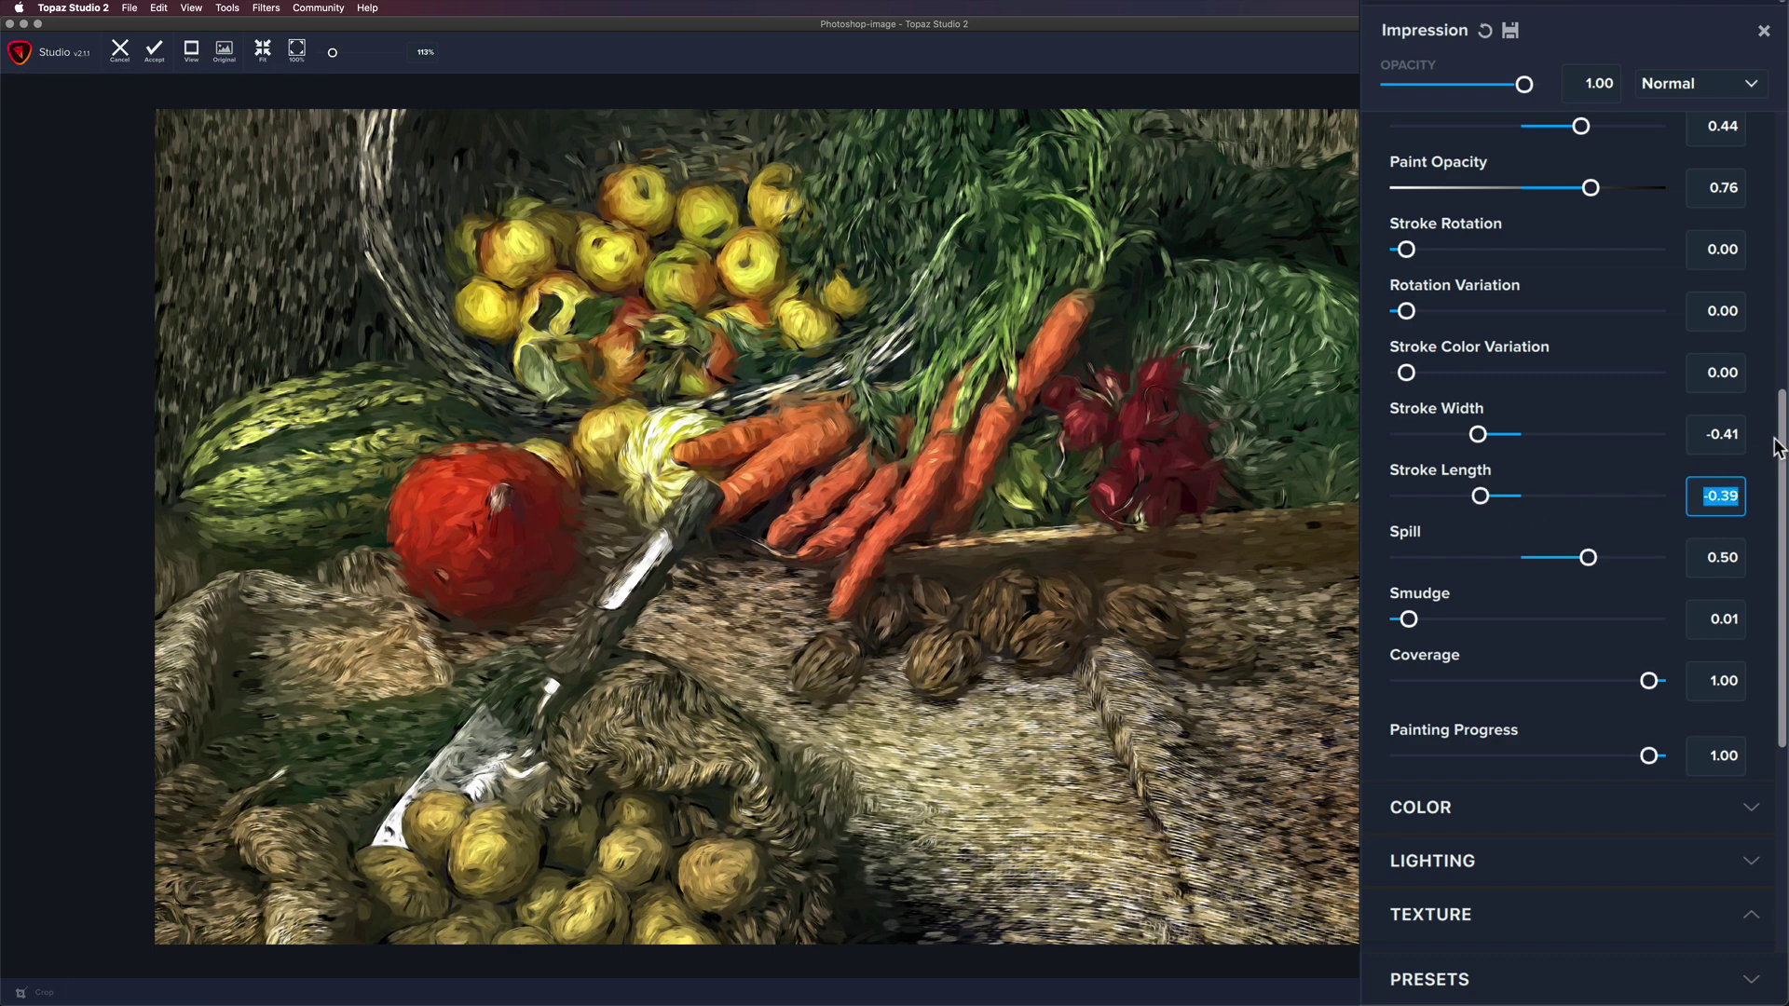
Step: Set the smudge to 0.00 and the spill to 0.61 for the brush strokes
left_click_drag(1780, 443, 1780, 514)
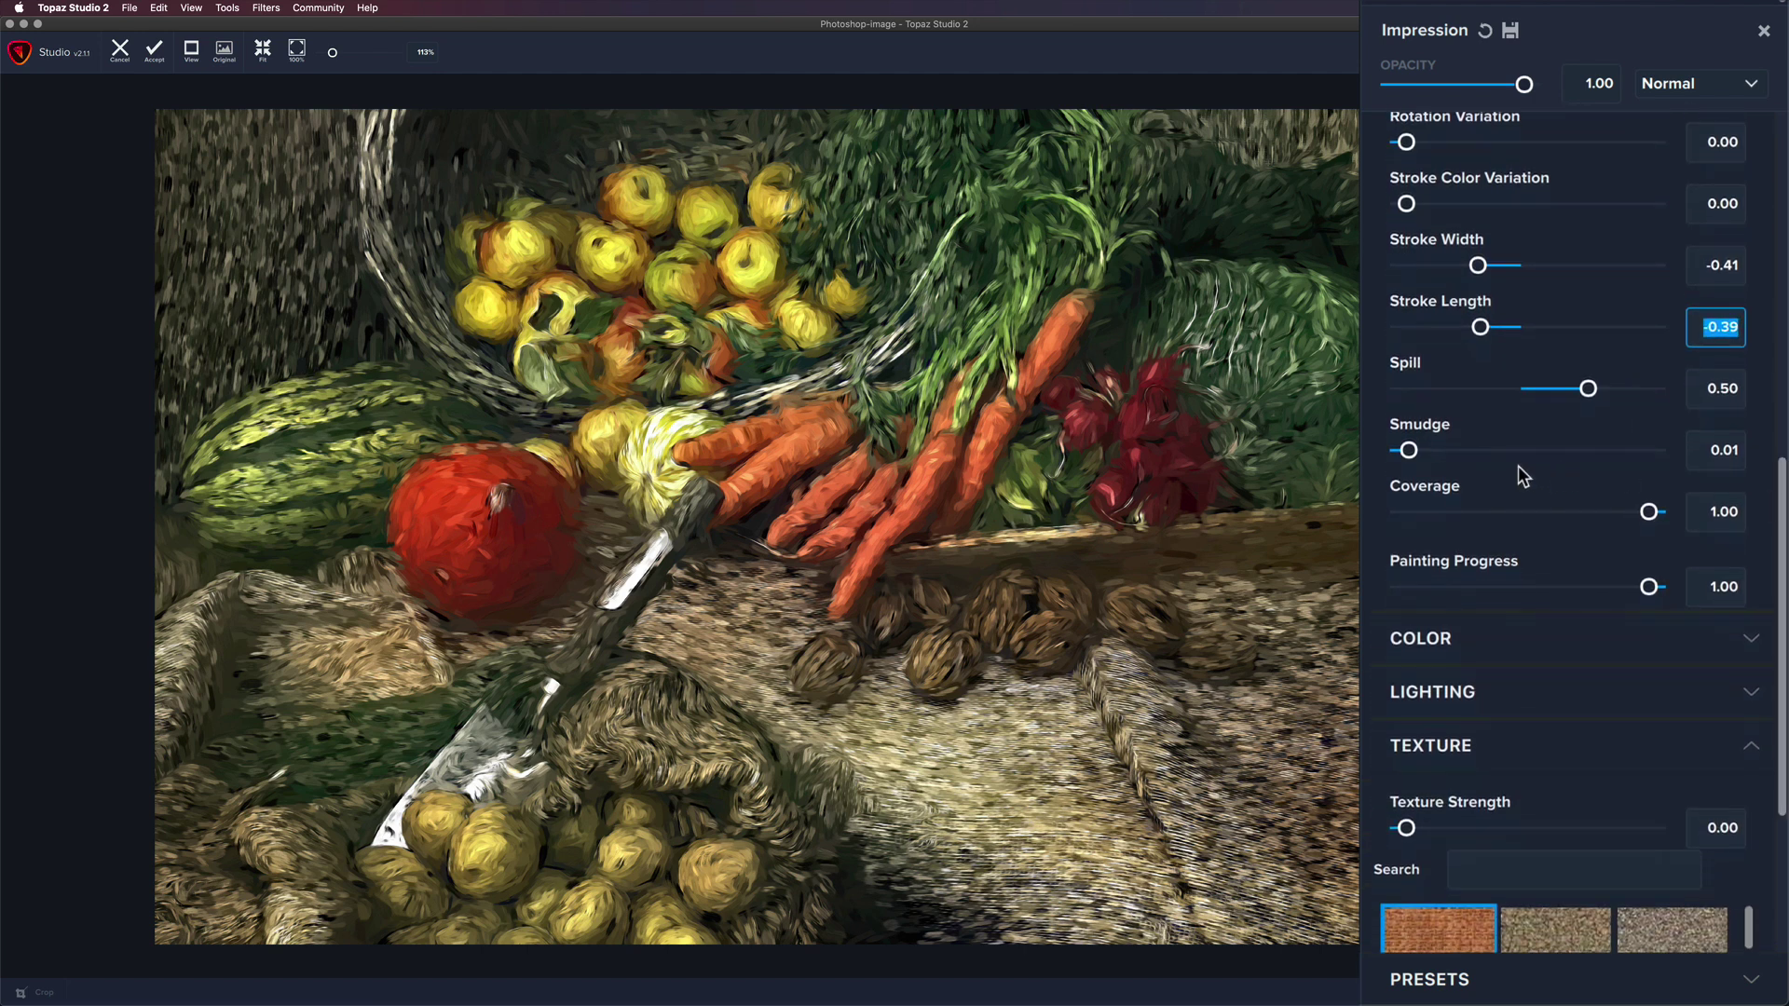
mouse_move(1406, 454)
left_mouse_down()
mouse_move(1430, 456)
mouse_move(1386, 454)
left_mouse_up()
mouse_move(1589, 389)
left_mouse_down()
mouse_move(1630, 388)
mouse_move(1573, 389)
mouse_move(1618, 388)
mouse_move(1602, 386)
left_mouse_up()
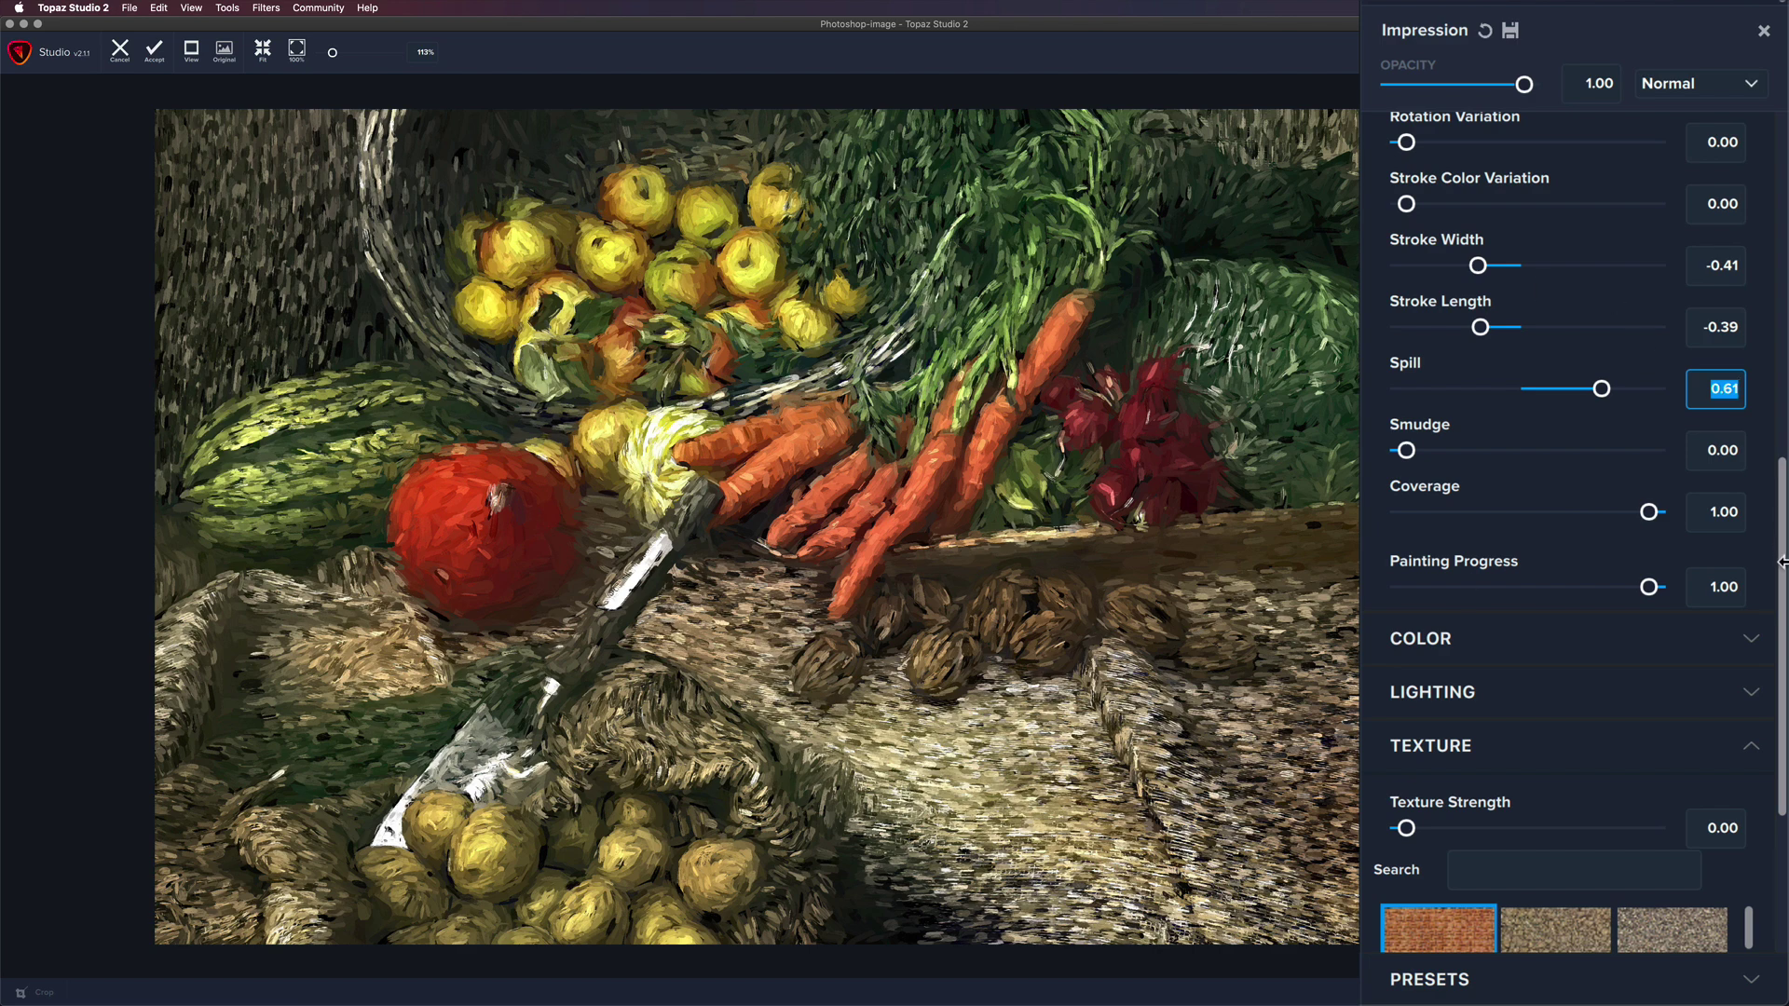
Step: Lower the painting progress to 0.58 and switch the background type to Solid
left_click_drag(1782, 570, 1784, 617)
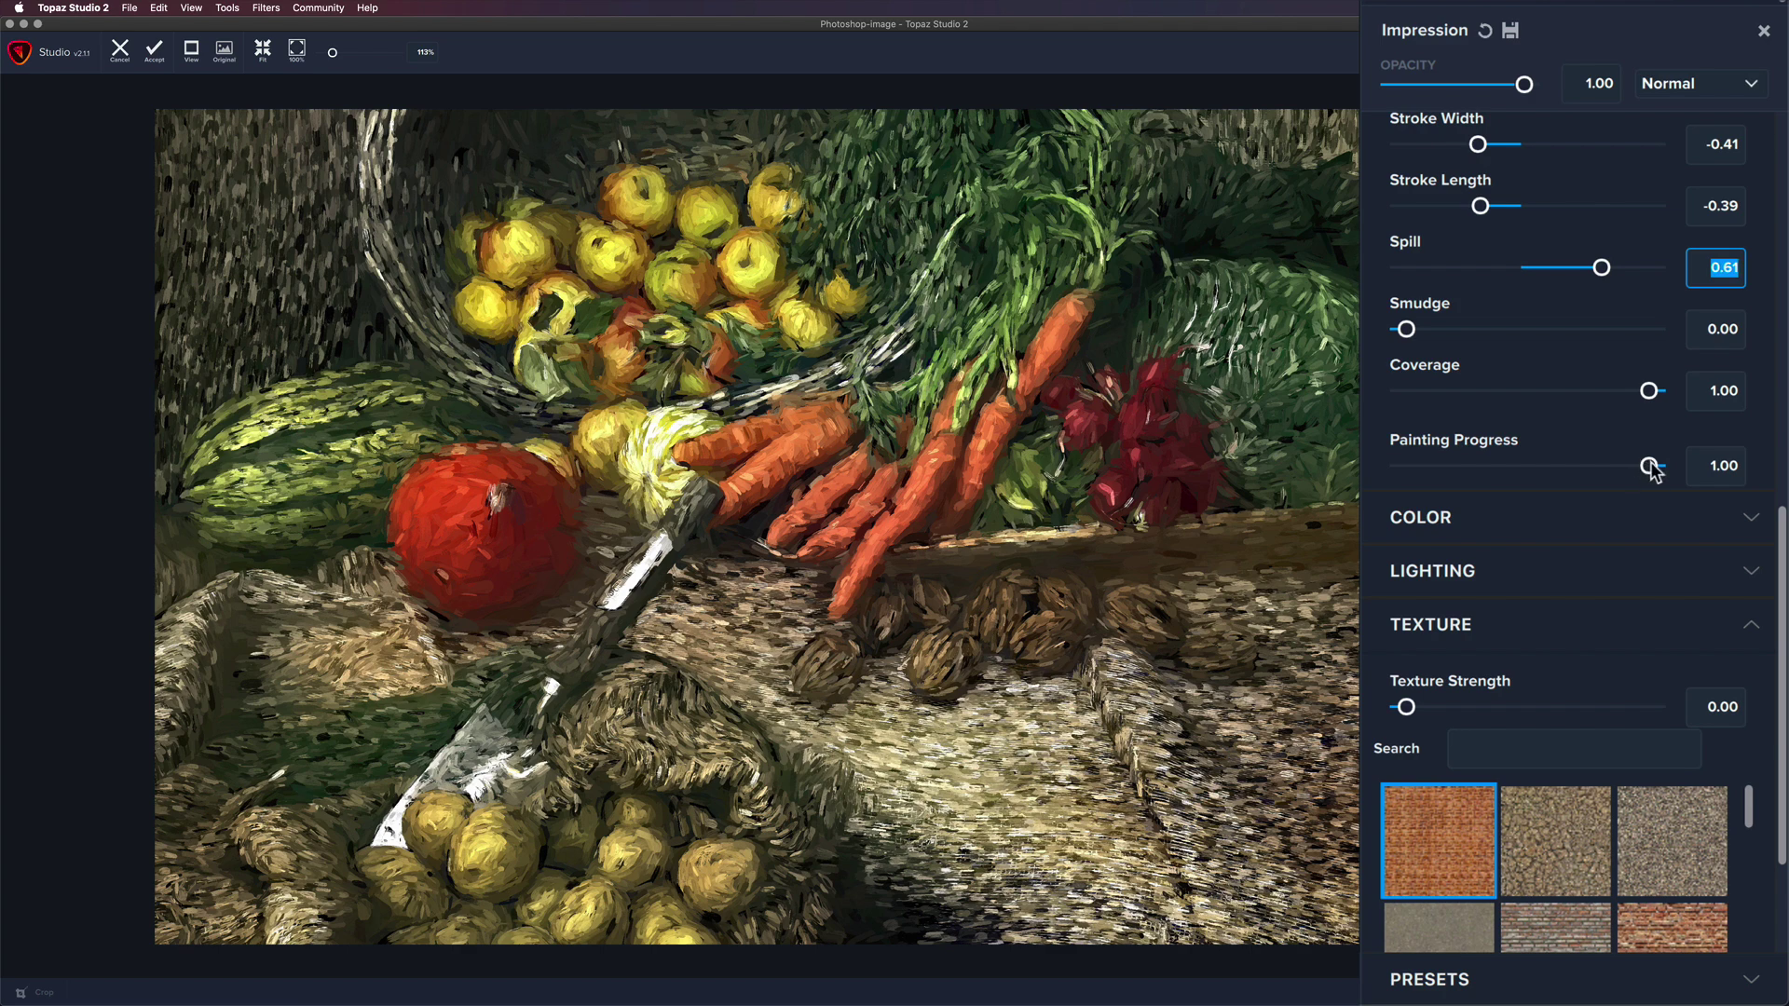
mouse_move(1652, 471)
left_mouse_down()
mouse_move(1402, 468)
mouse_move(1548, 469)
left_mouse_up()
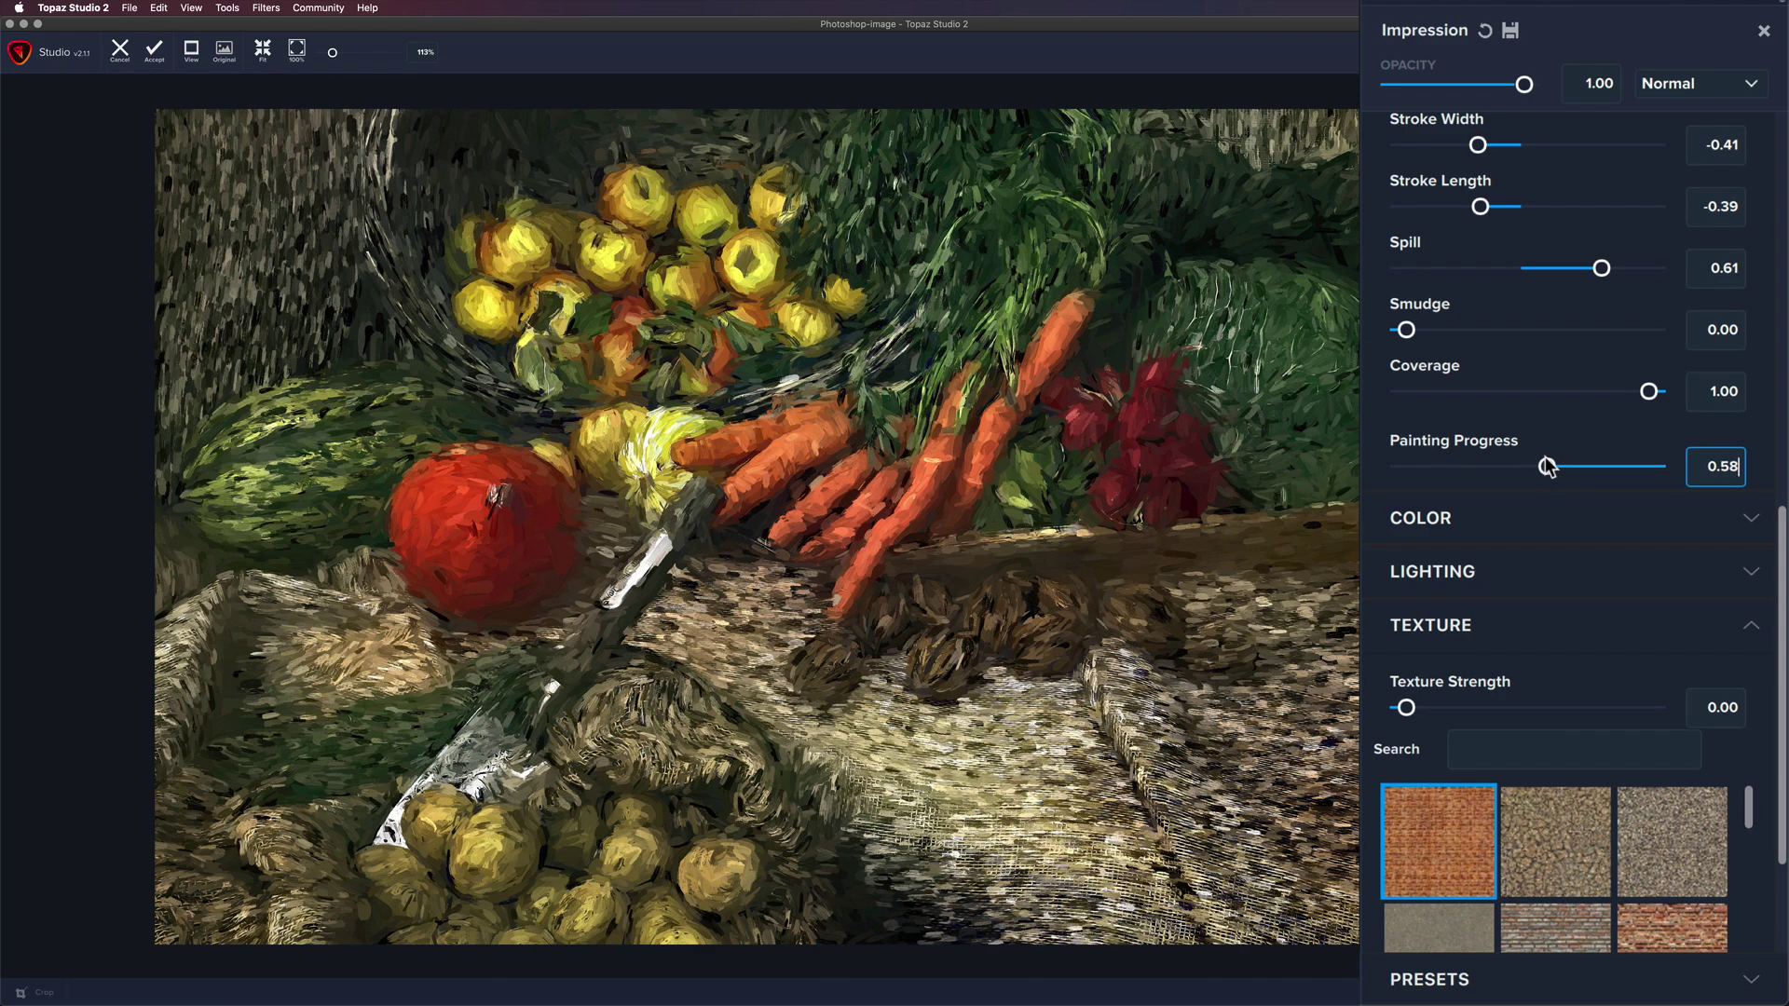
left_click_drag(1781, 550, 1785, 745)
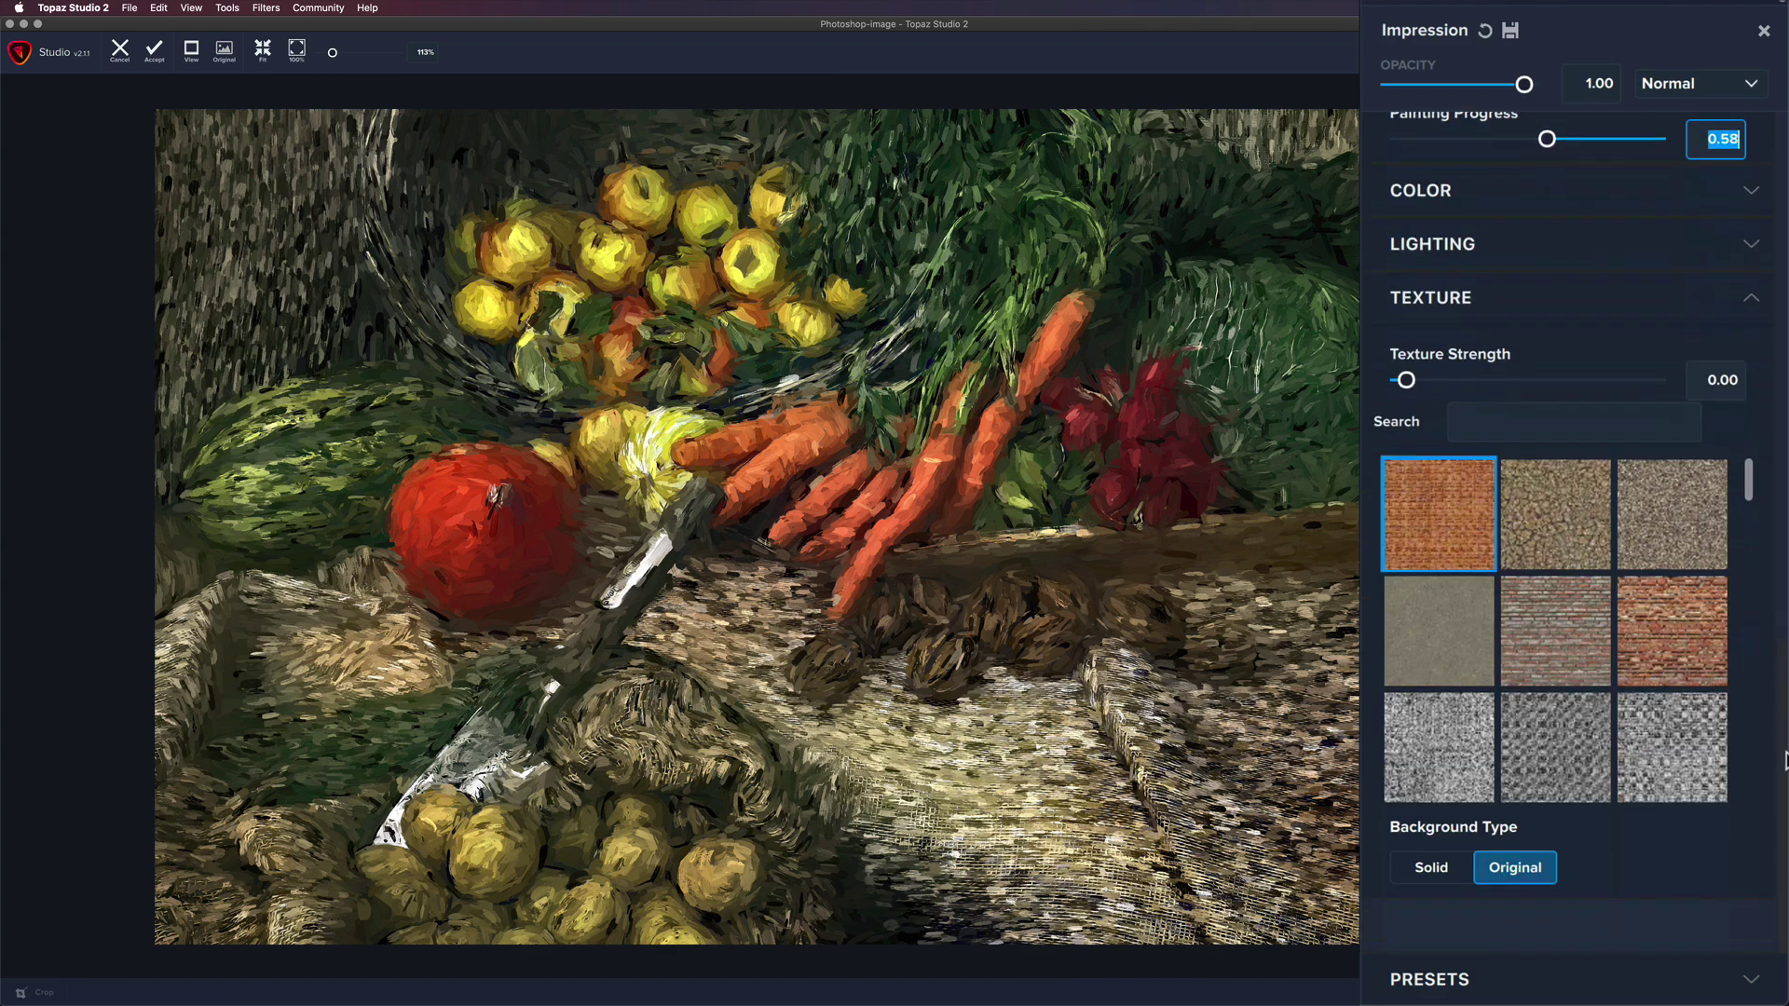
left_click(1436, 871)
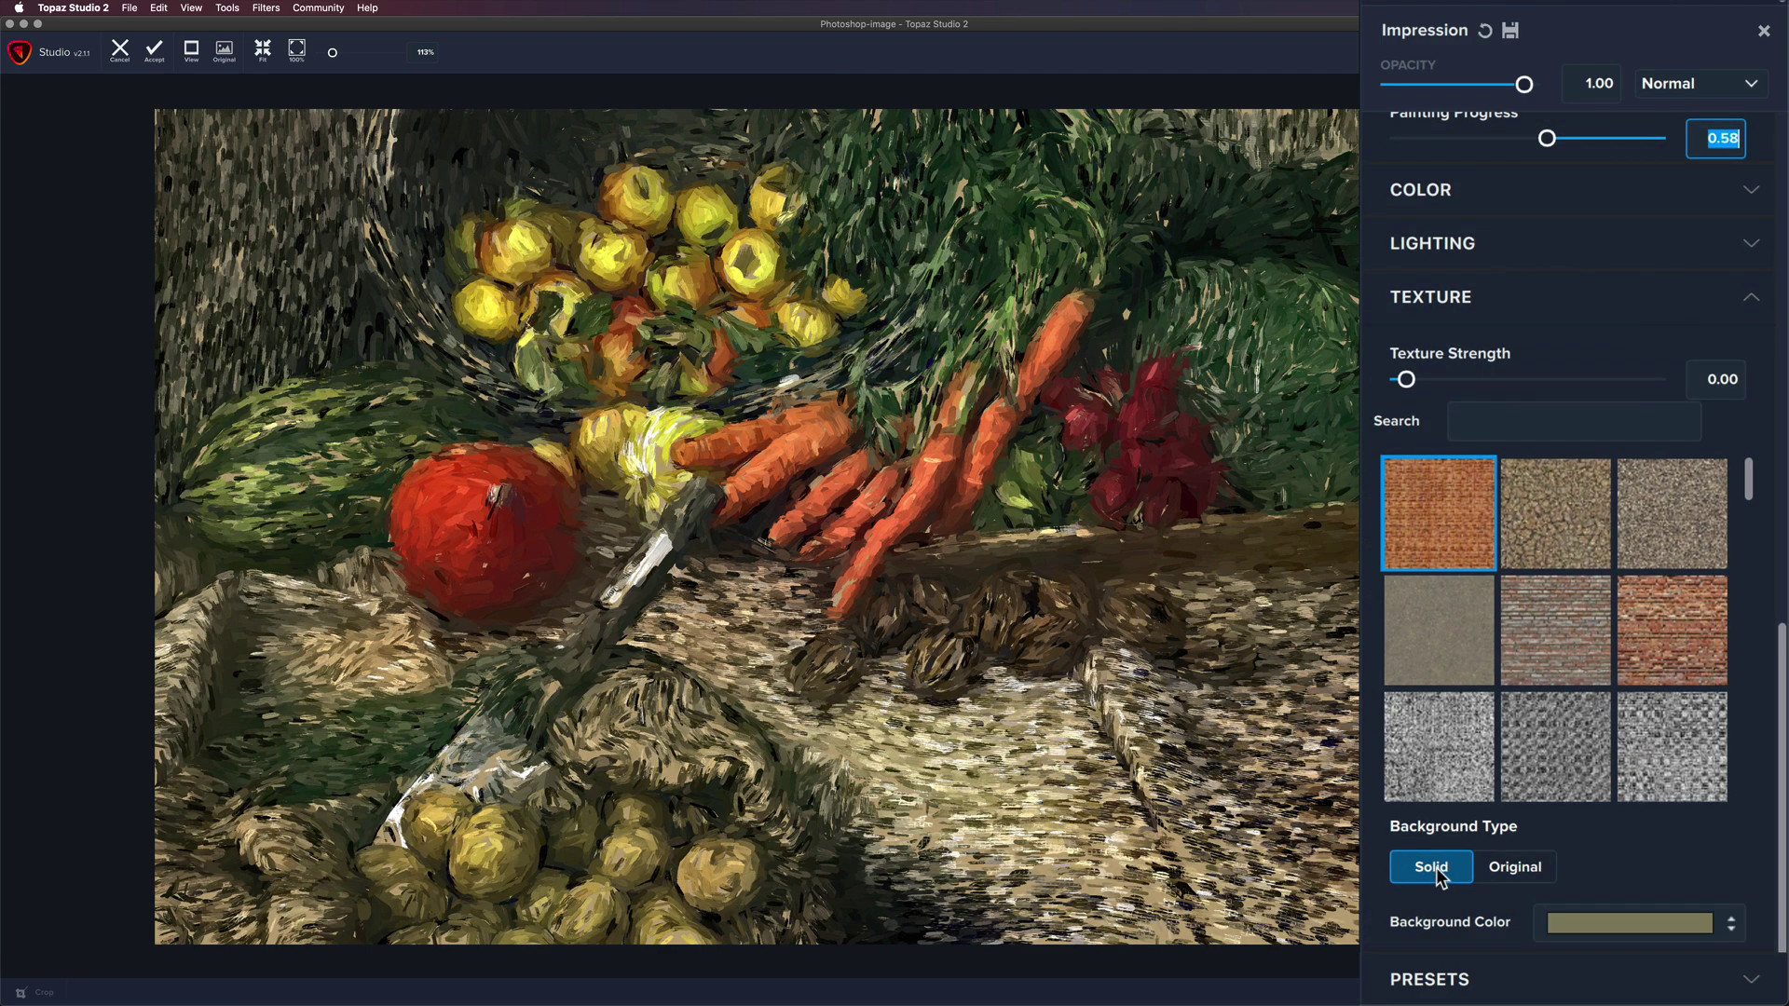
Step: Try lower painting progress values over the solid background and return to 0.58
mouse_move(1779, 648)
left_mouse_down()
mouse_move(1748, 140)
mouse_move(1785, 443)
left_mouse_up()
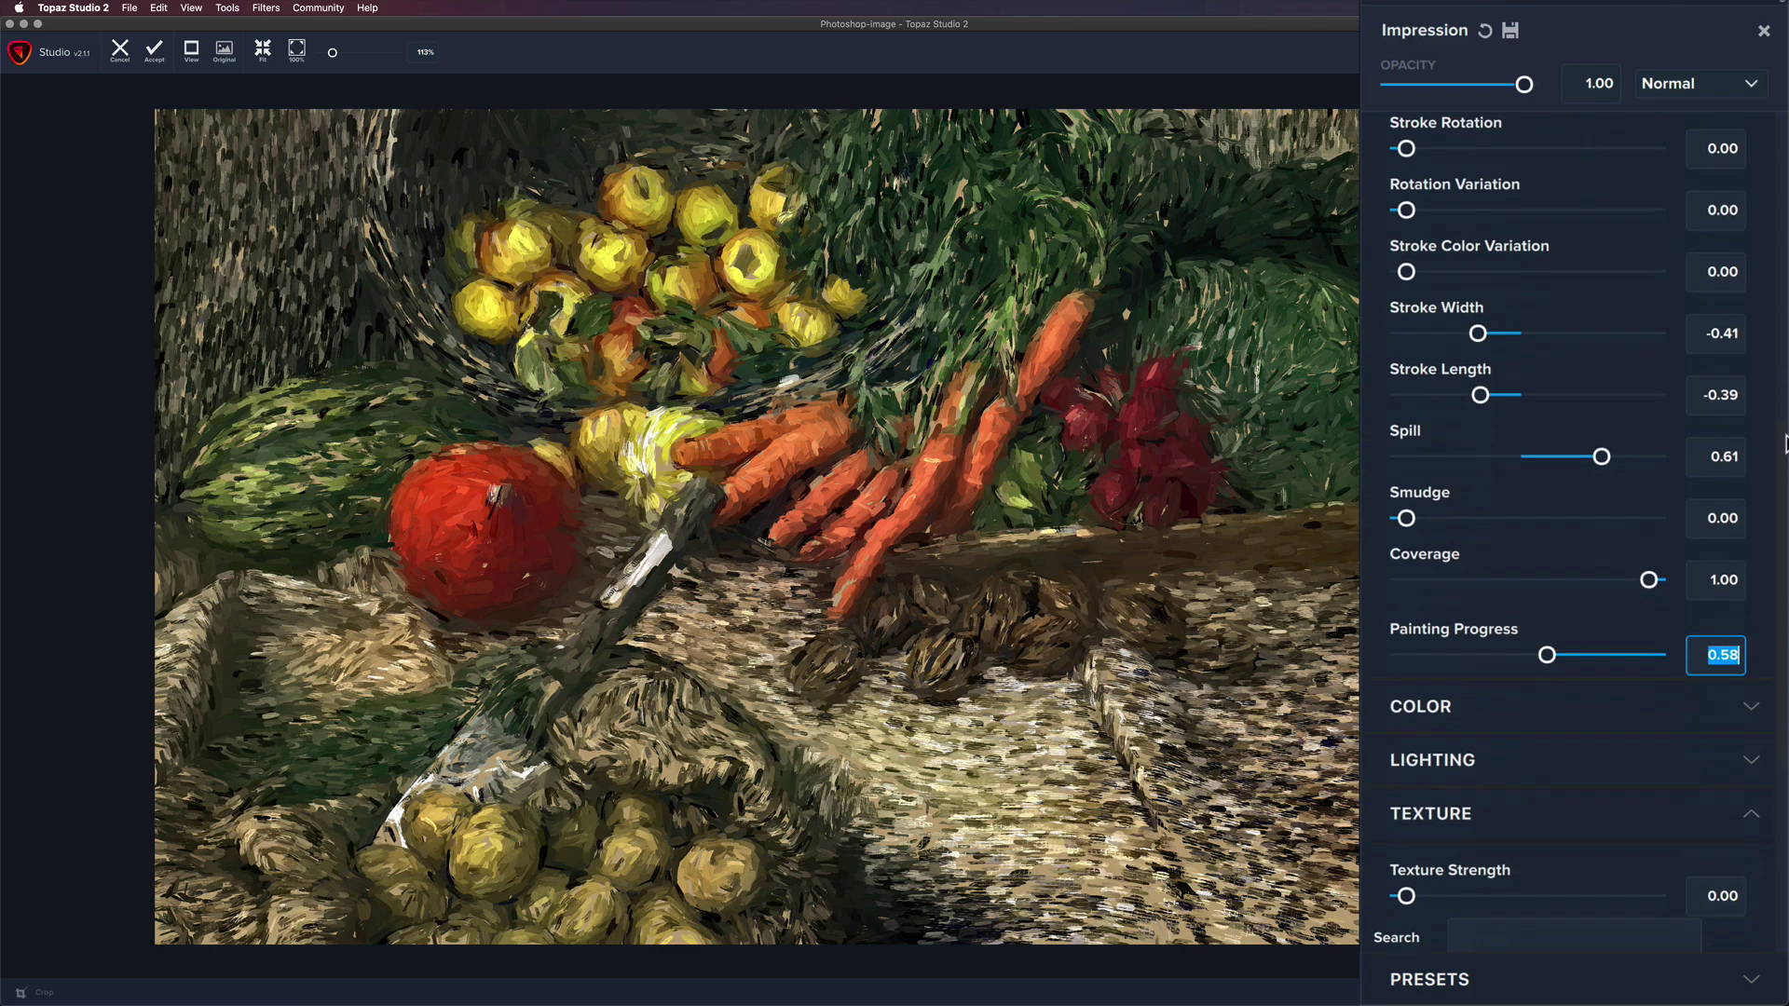
mouse_move(1540, 660)
left_mouse_down()
mouse_move(1460, 662)
mouse_move(1500, 658)
left_mouse_up()
left_click_drag(1507, 658, 1529, 658)
left_click_drag(1652, 825, 1665, 826)
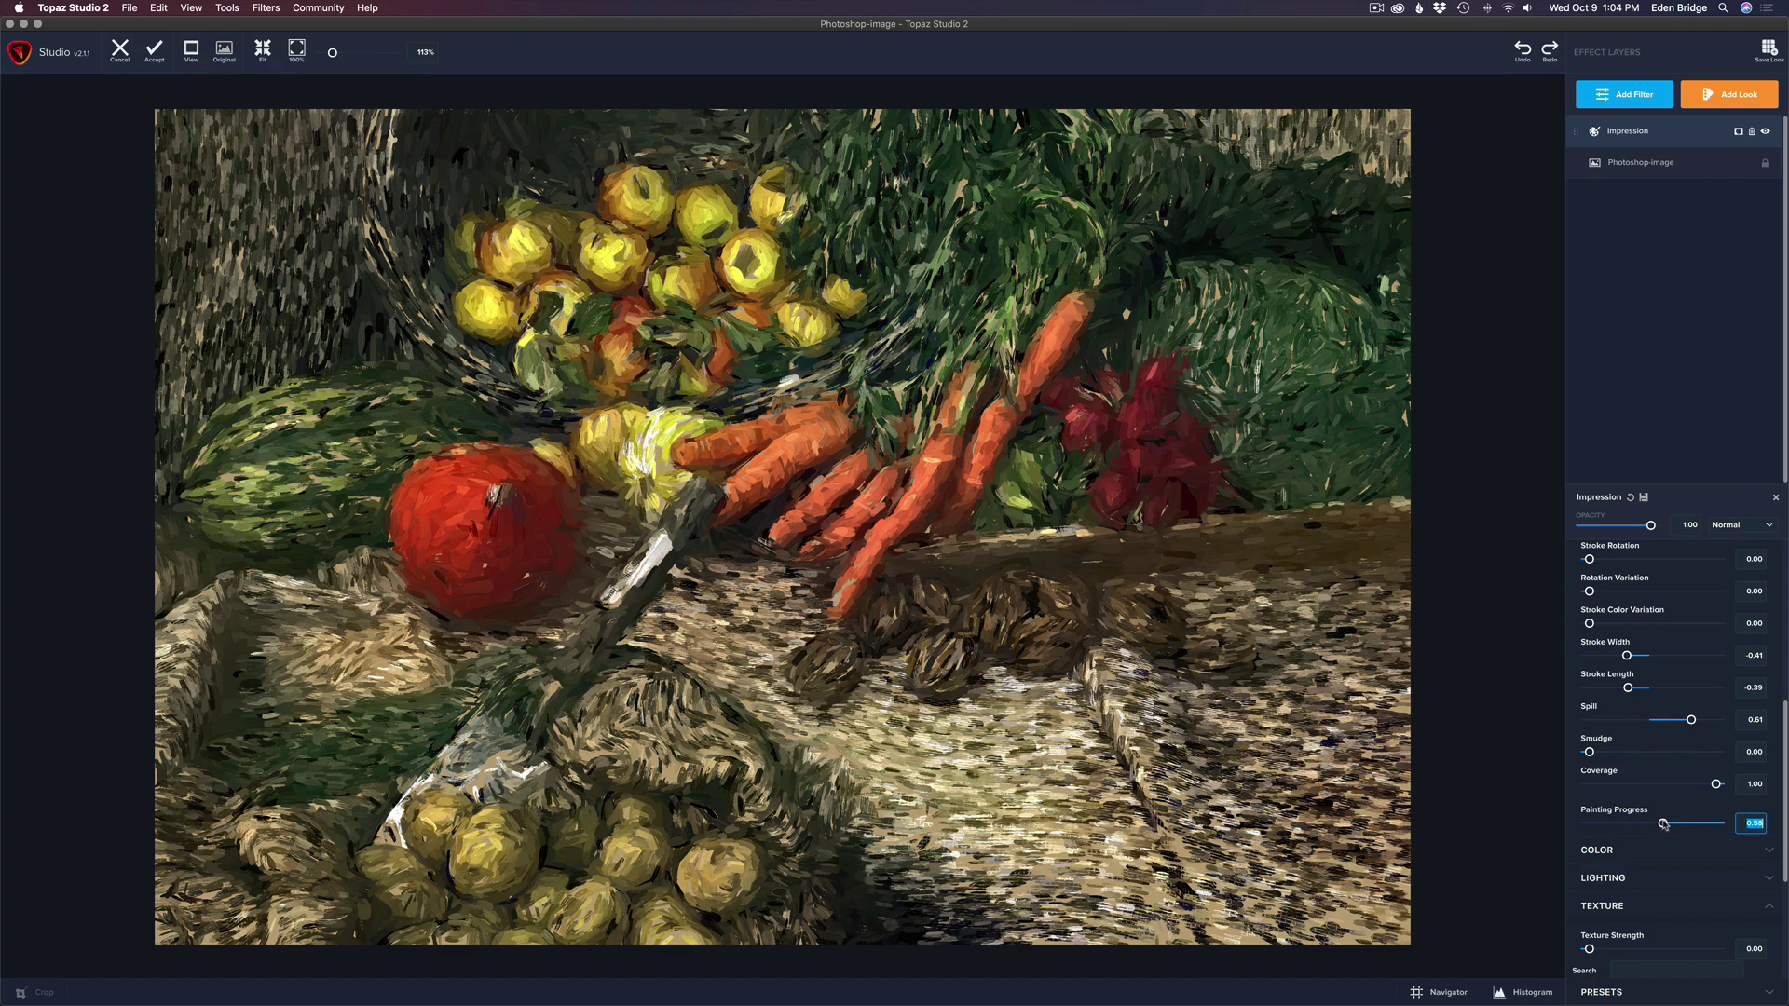
Step: Darken the solid background colour to a deeper olive brown of the same hue
scroll(1786, 799, "down", 5)
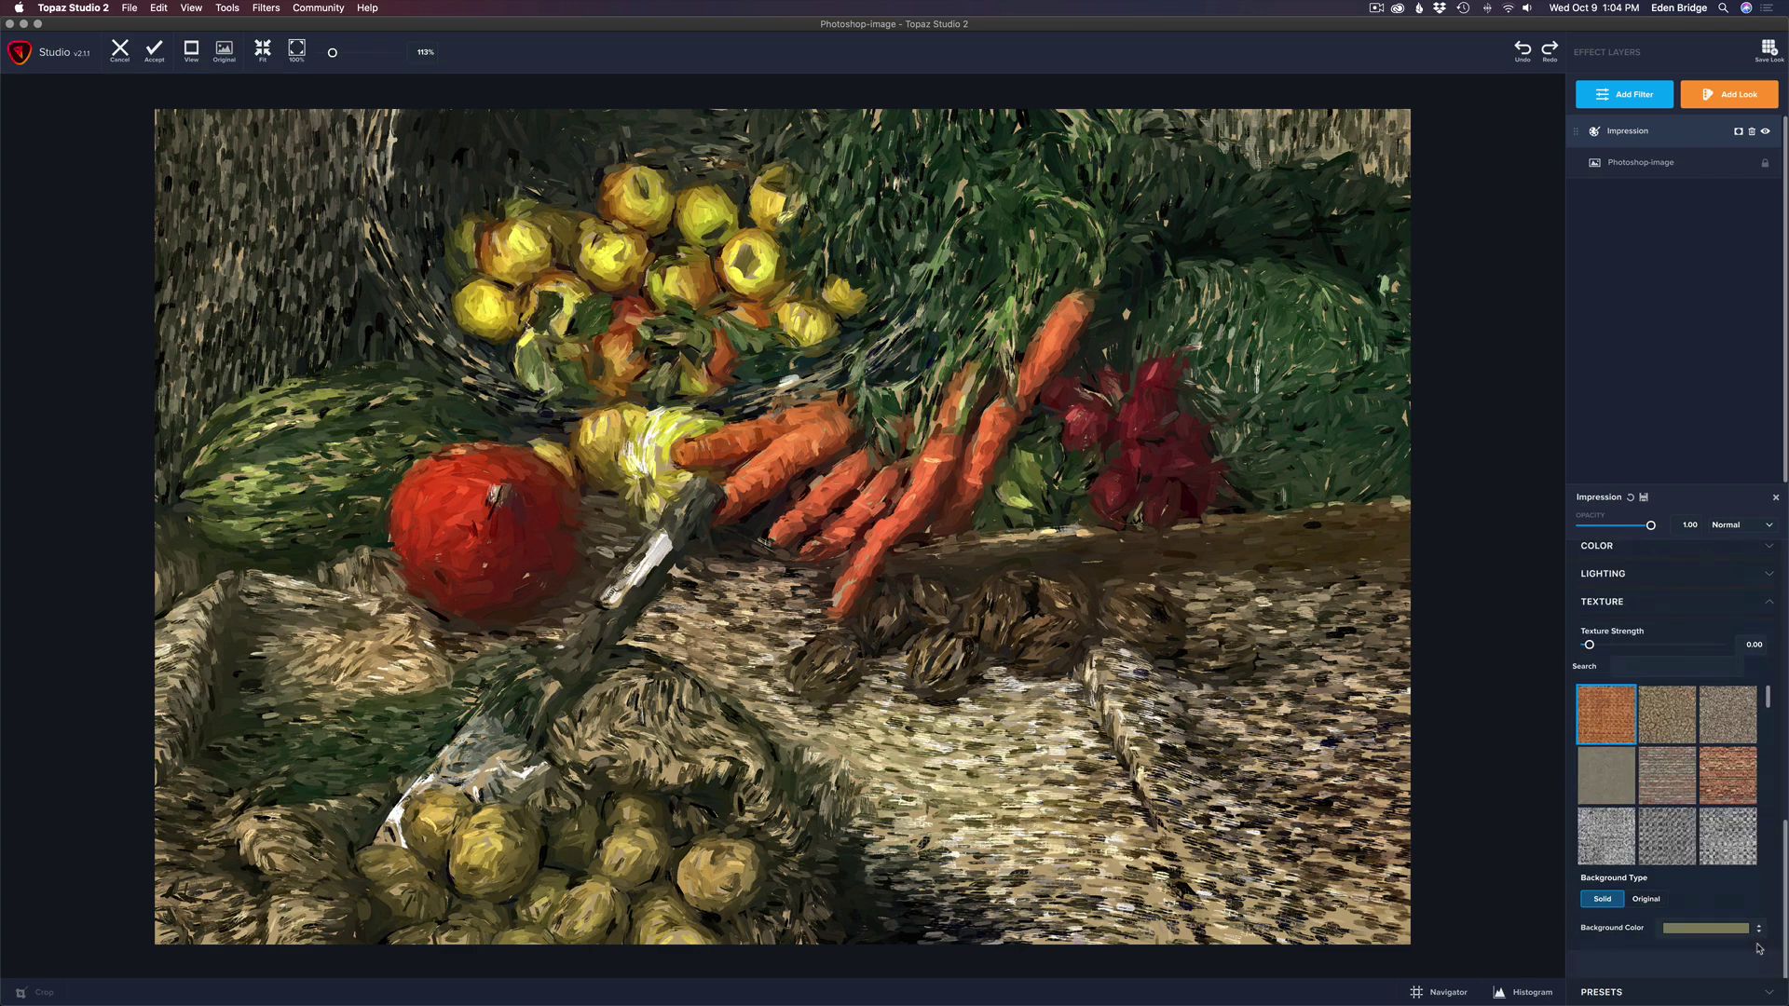
left_click(1713, 929)
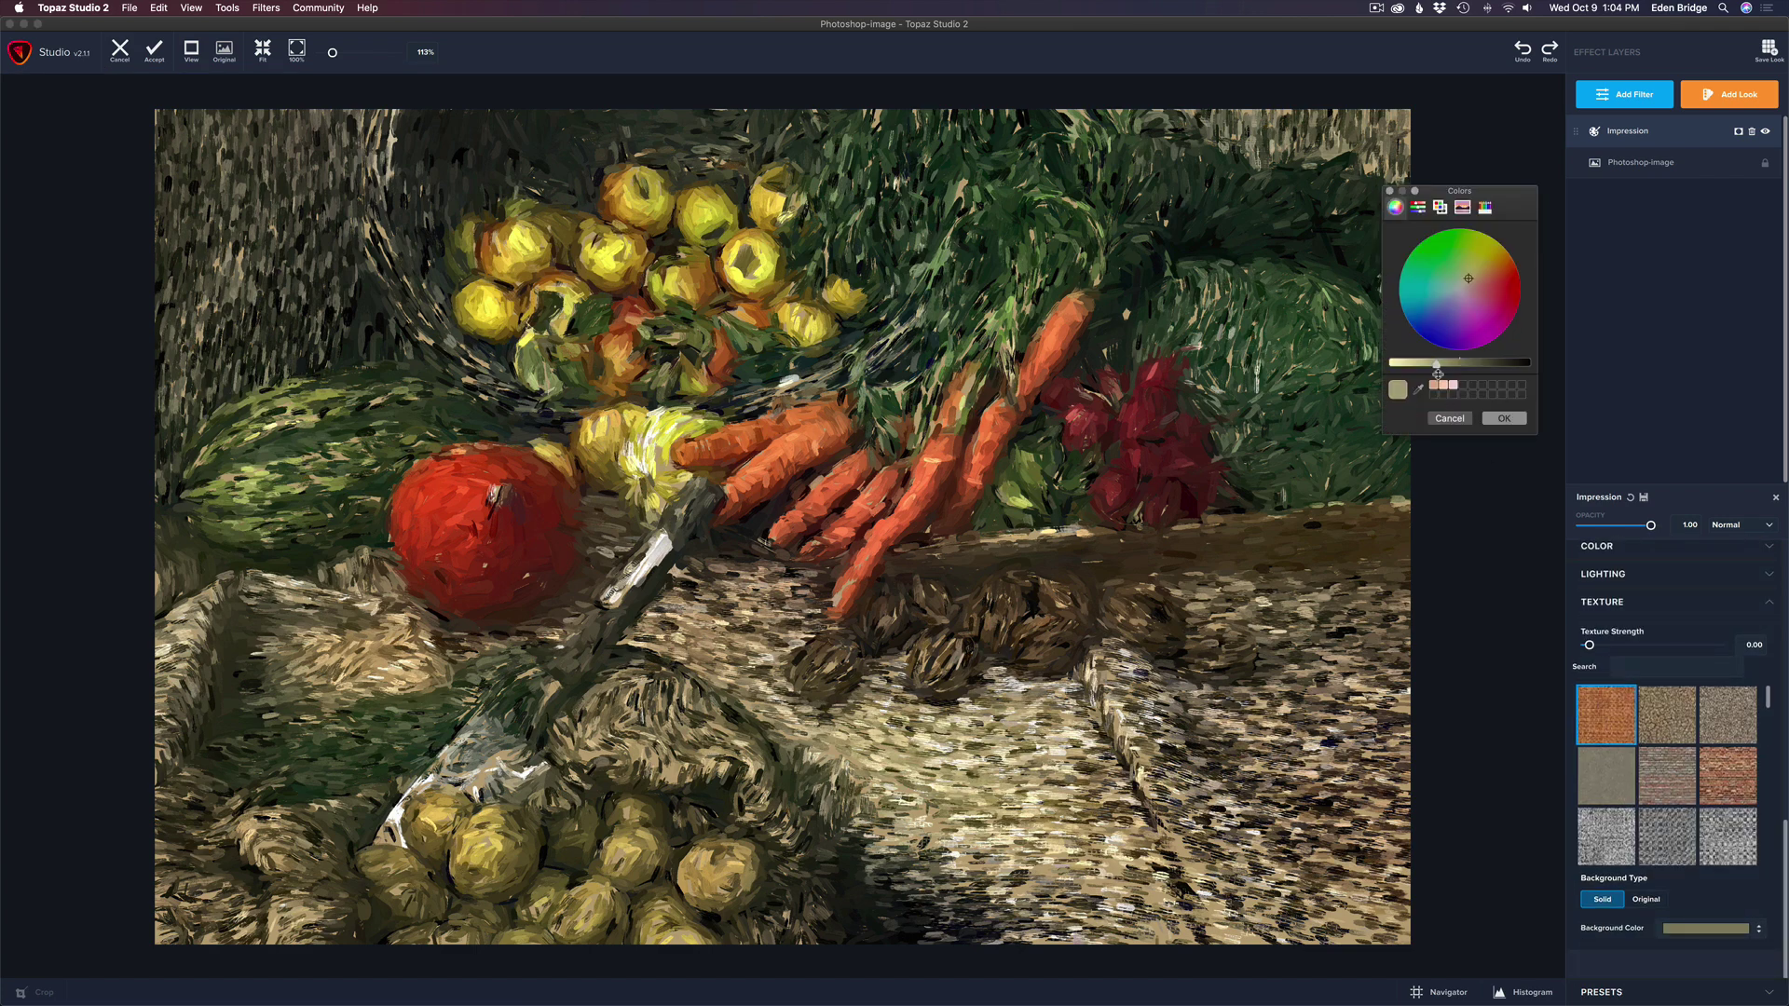
left_click_drag(1436, 366, 1468, 367)
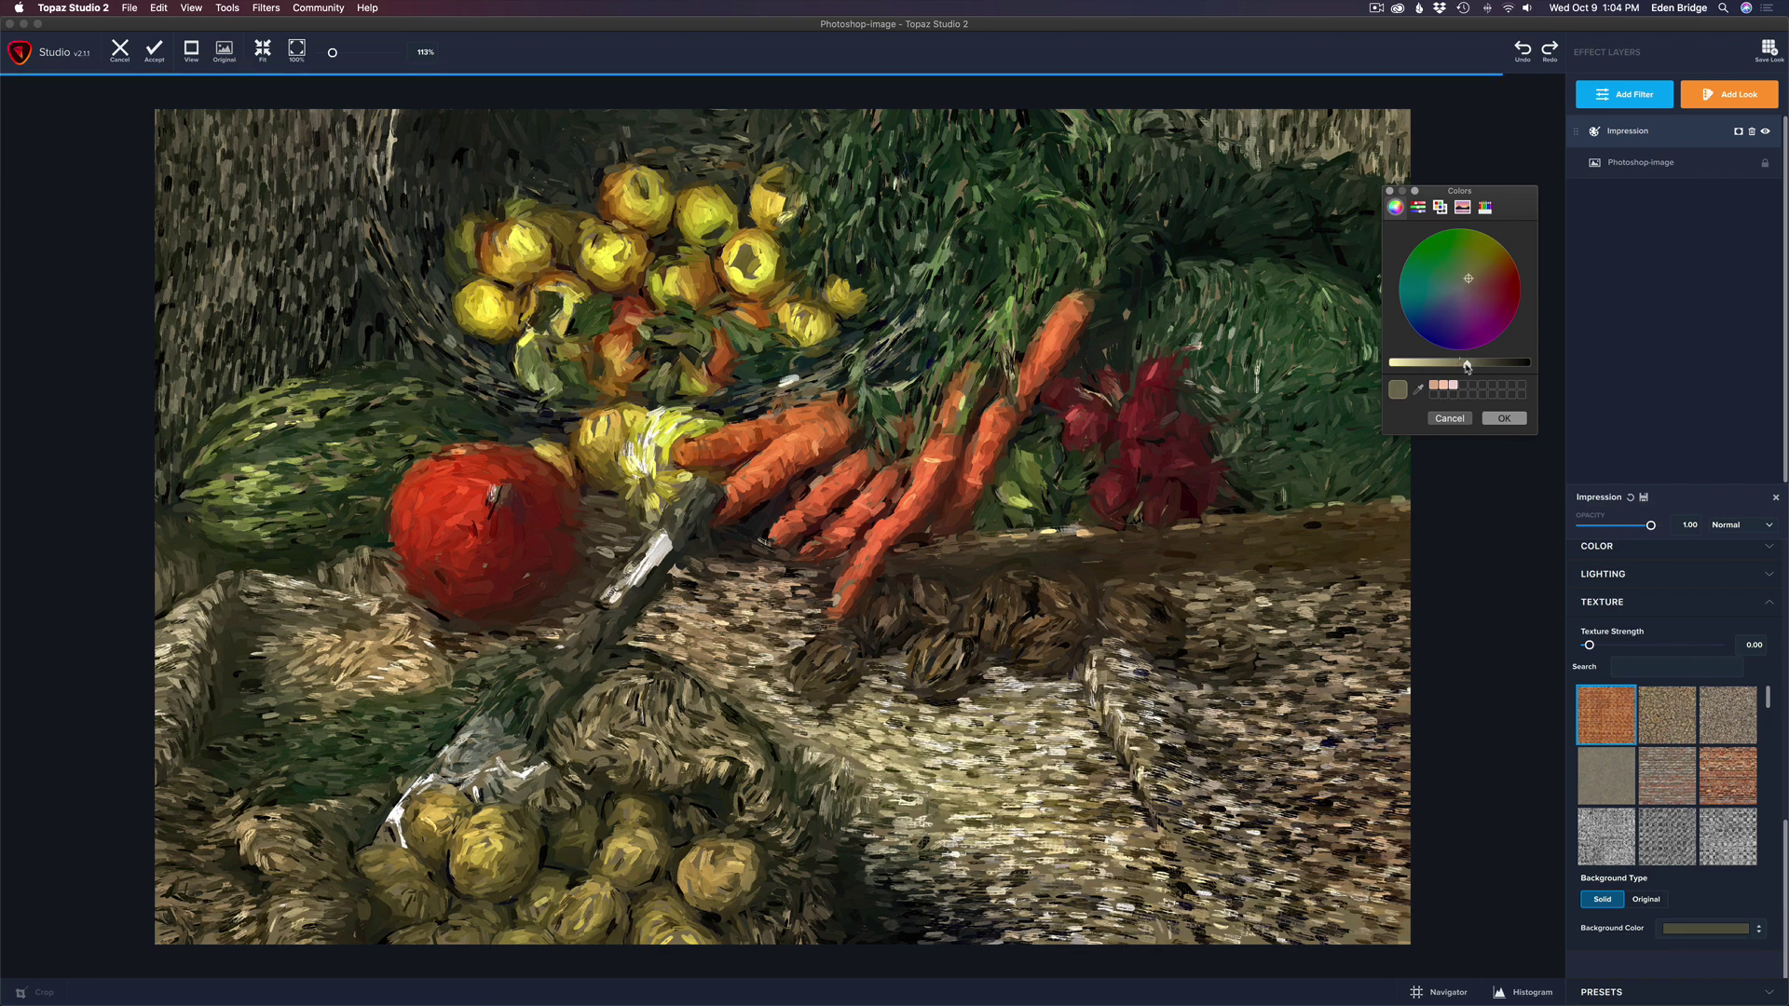
left_click(1506, 418)
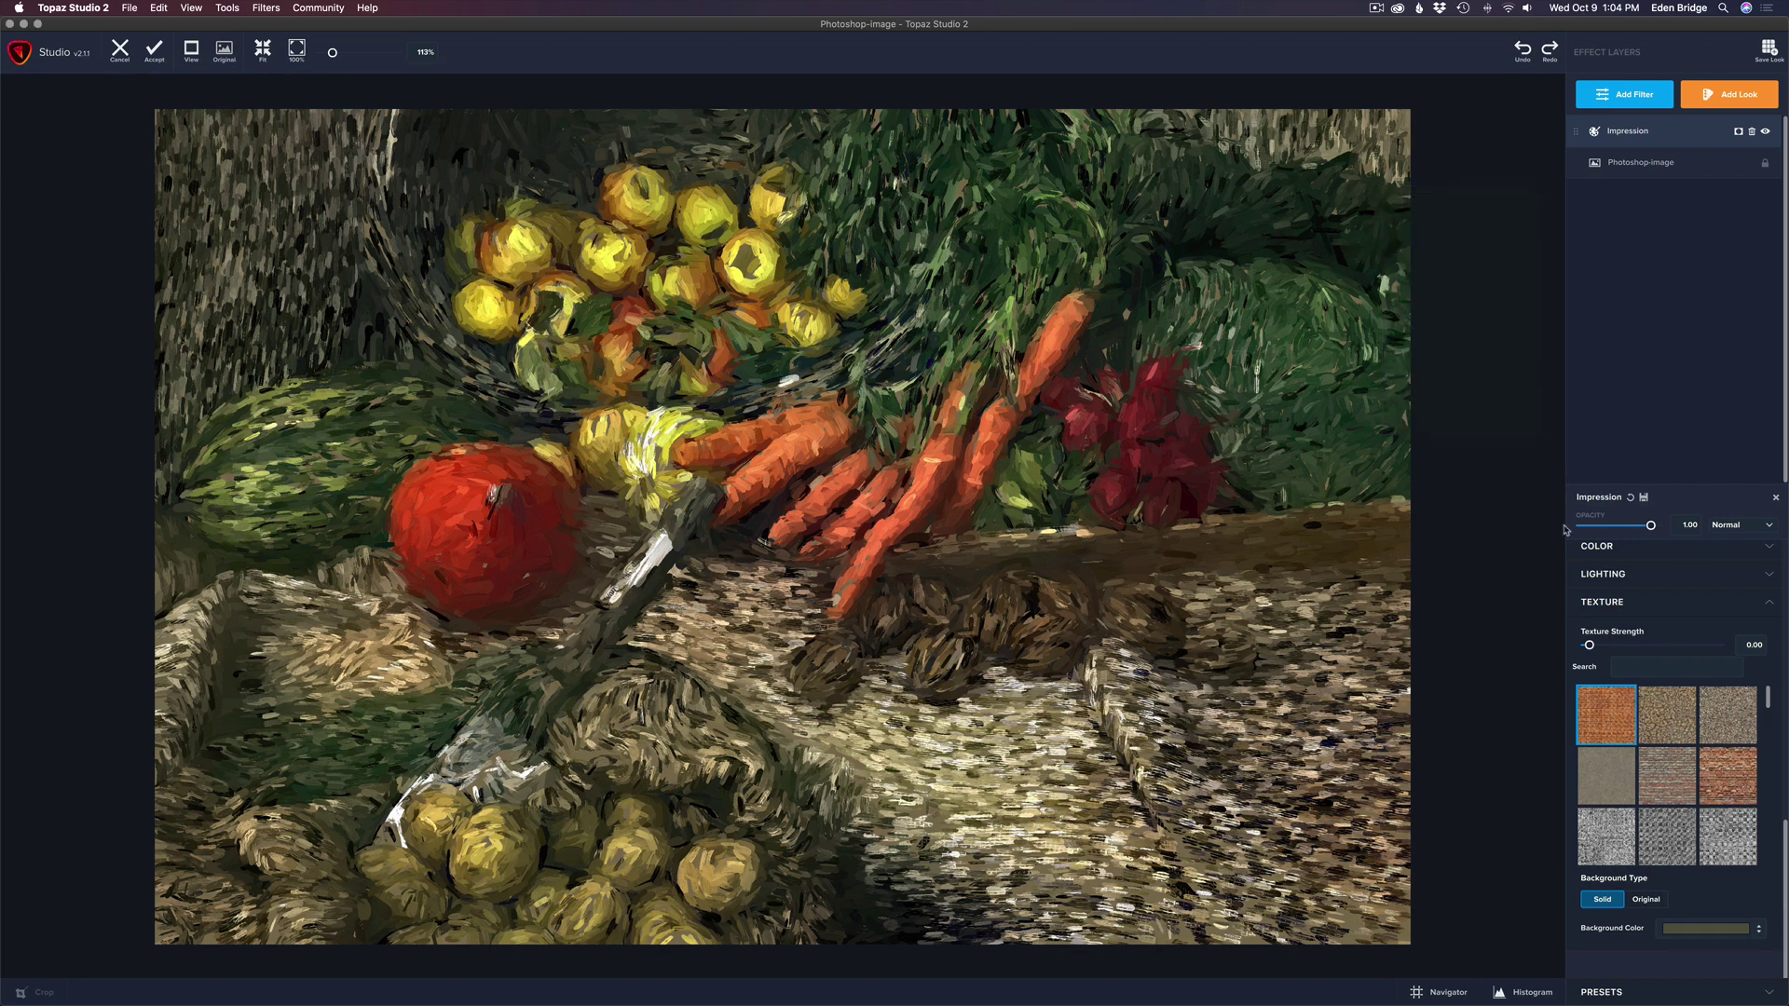
Step: Reduce the coverage to 0.32 and further to 0.00, and set the coverage transition to 0.00
left_click_drag(1784, 842, 1783, 657)
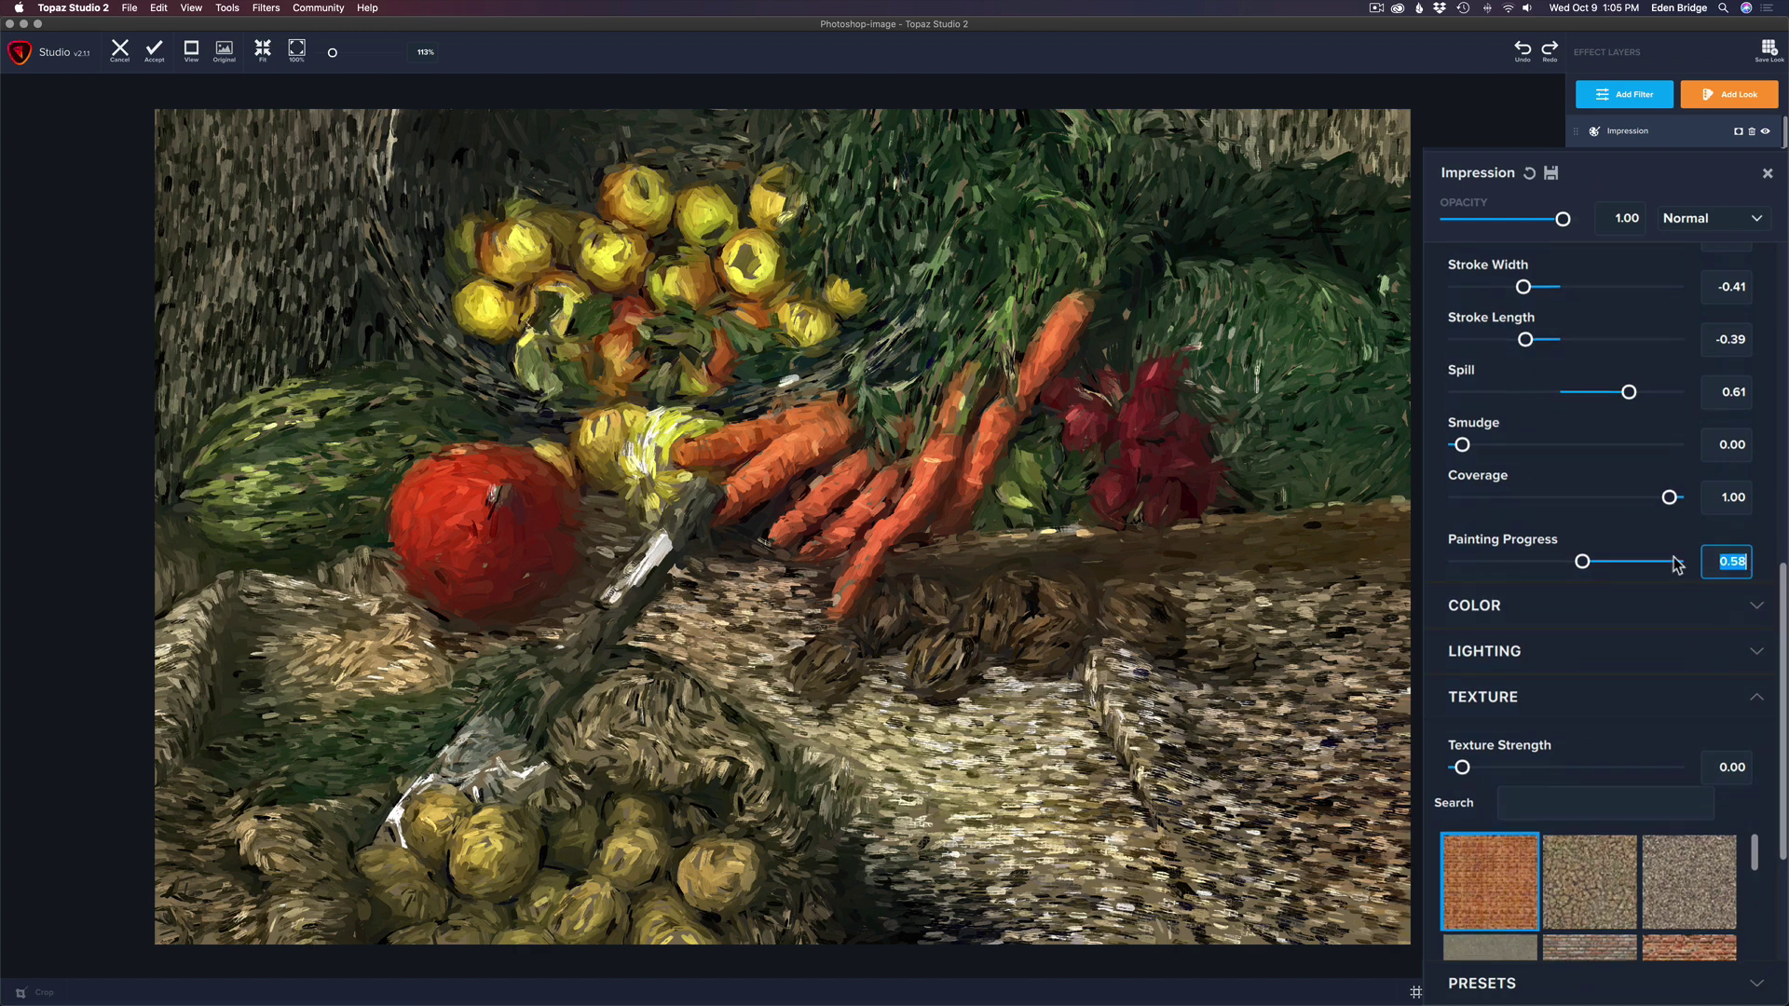
mouse_move(1671, 501)
left_mouse_down()
mouse_move(1505, 497)
mouse_move(1530, 495)
left_mouse_up()
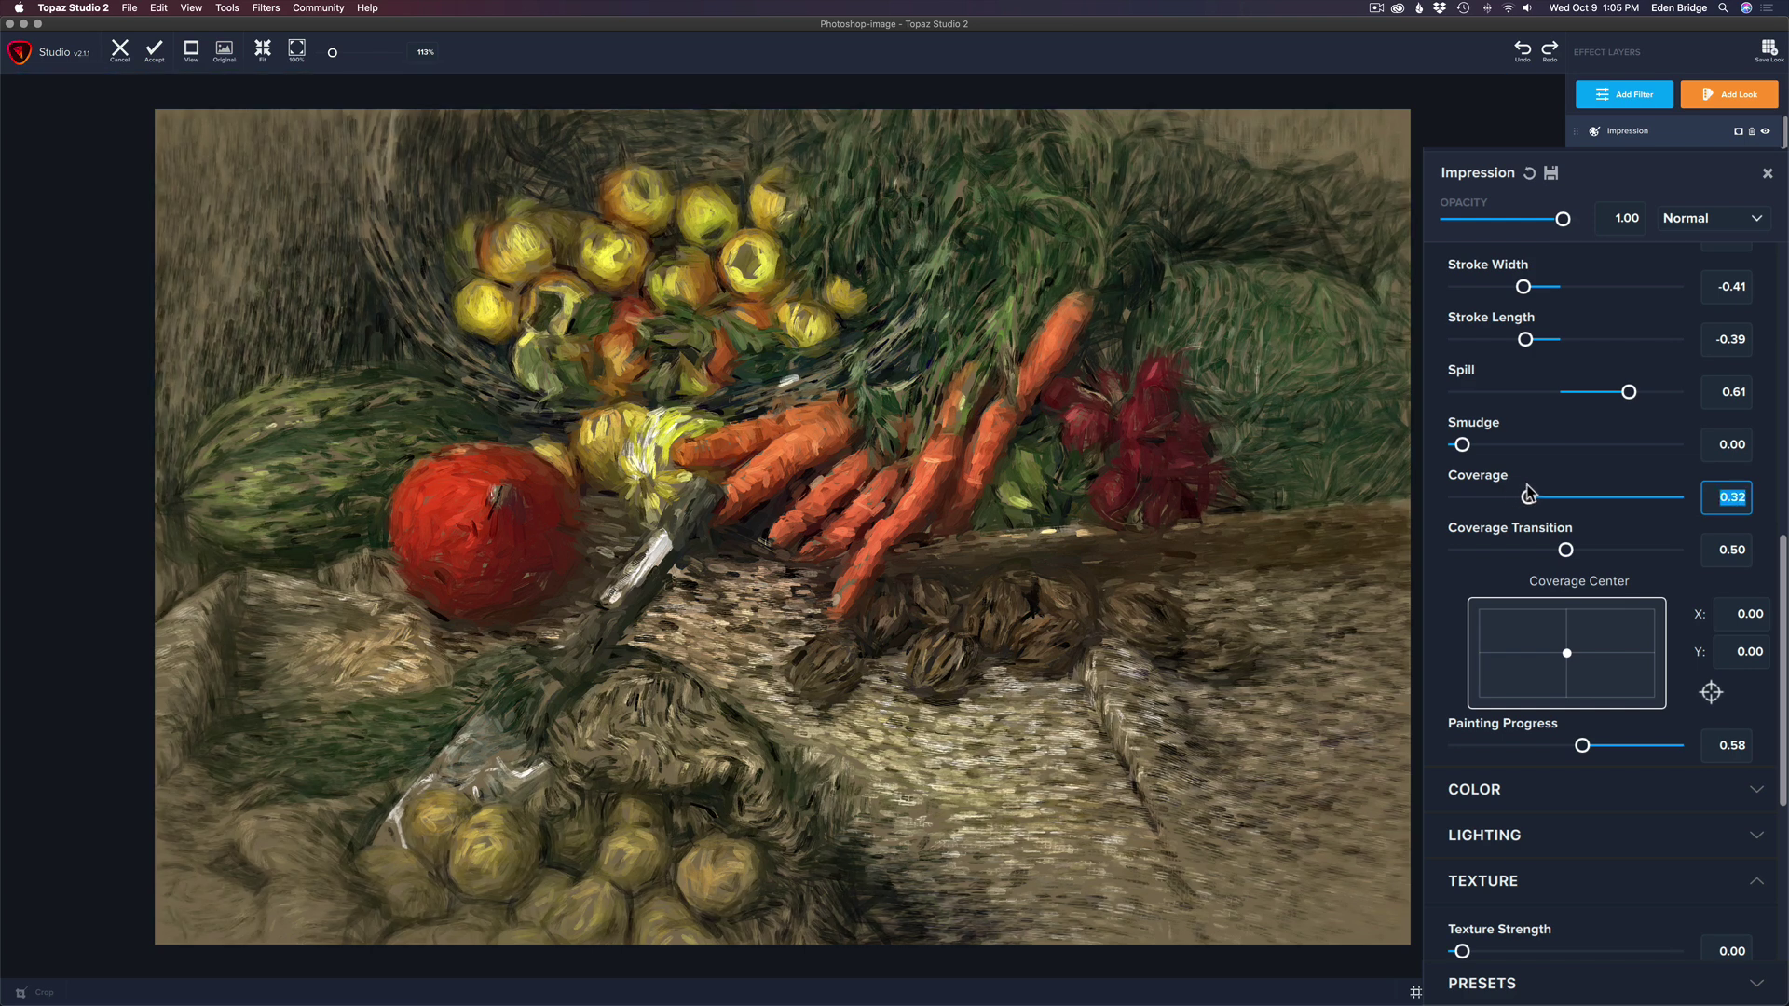
type("0.00")
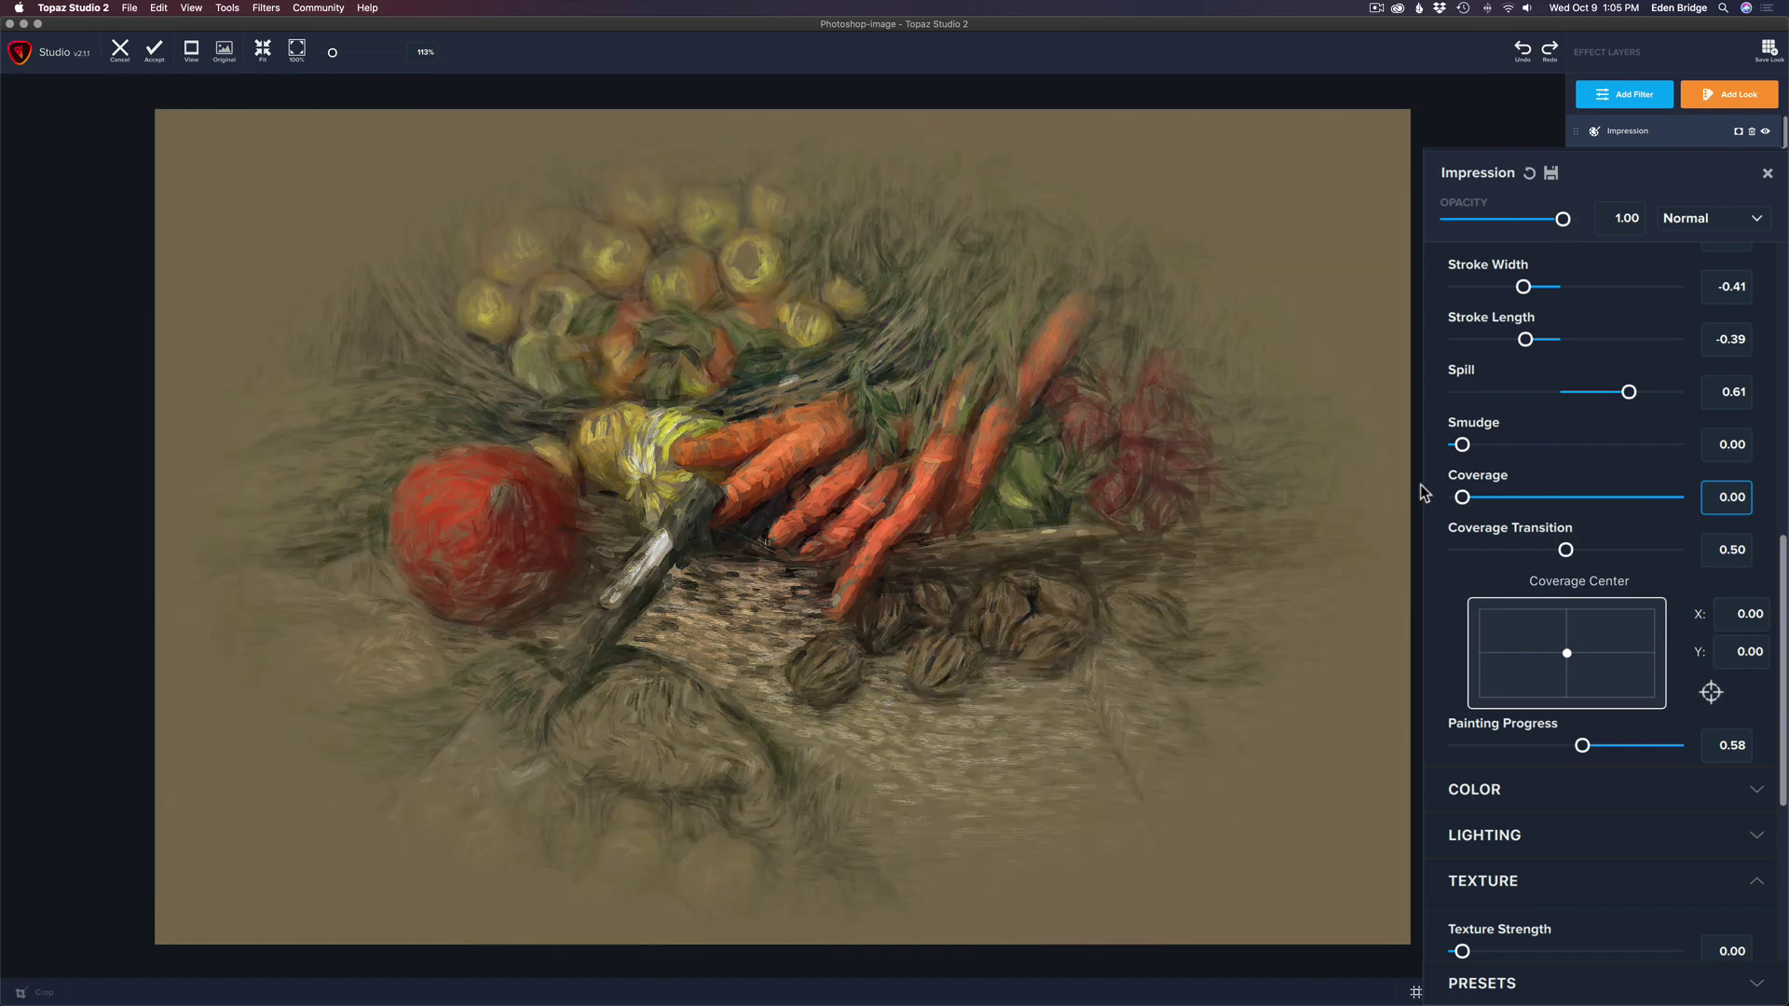
key("Return")
left_click(1565, 551)
left_click_drag(1565, 551, 1459, 552)
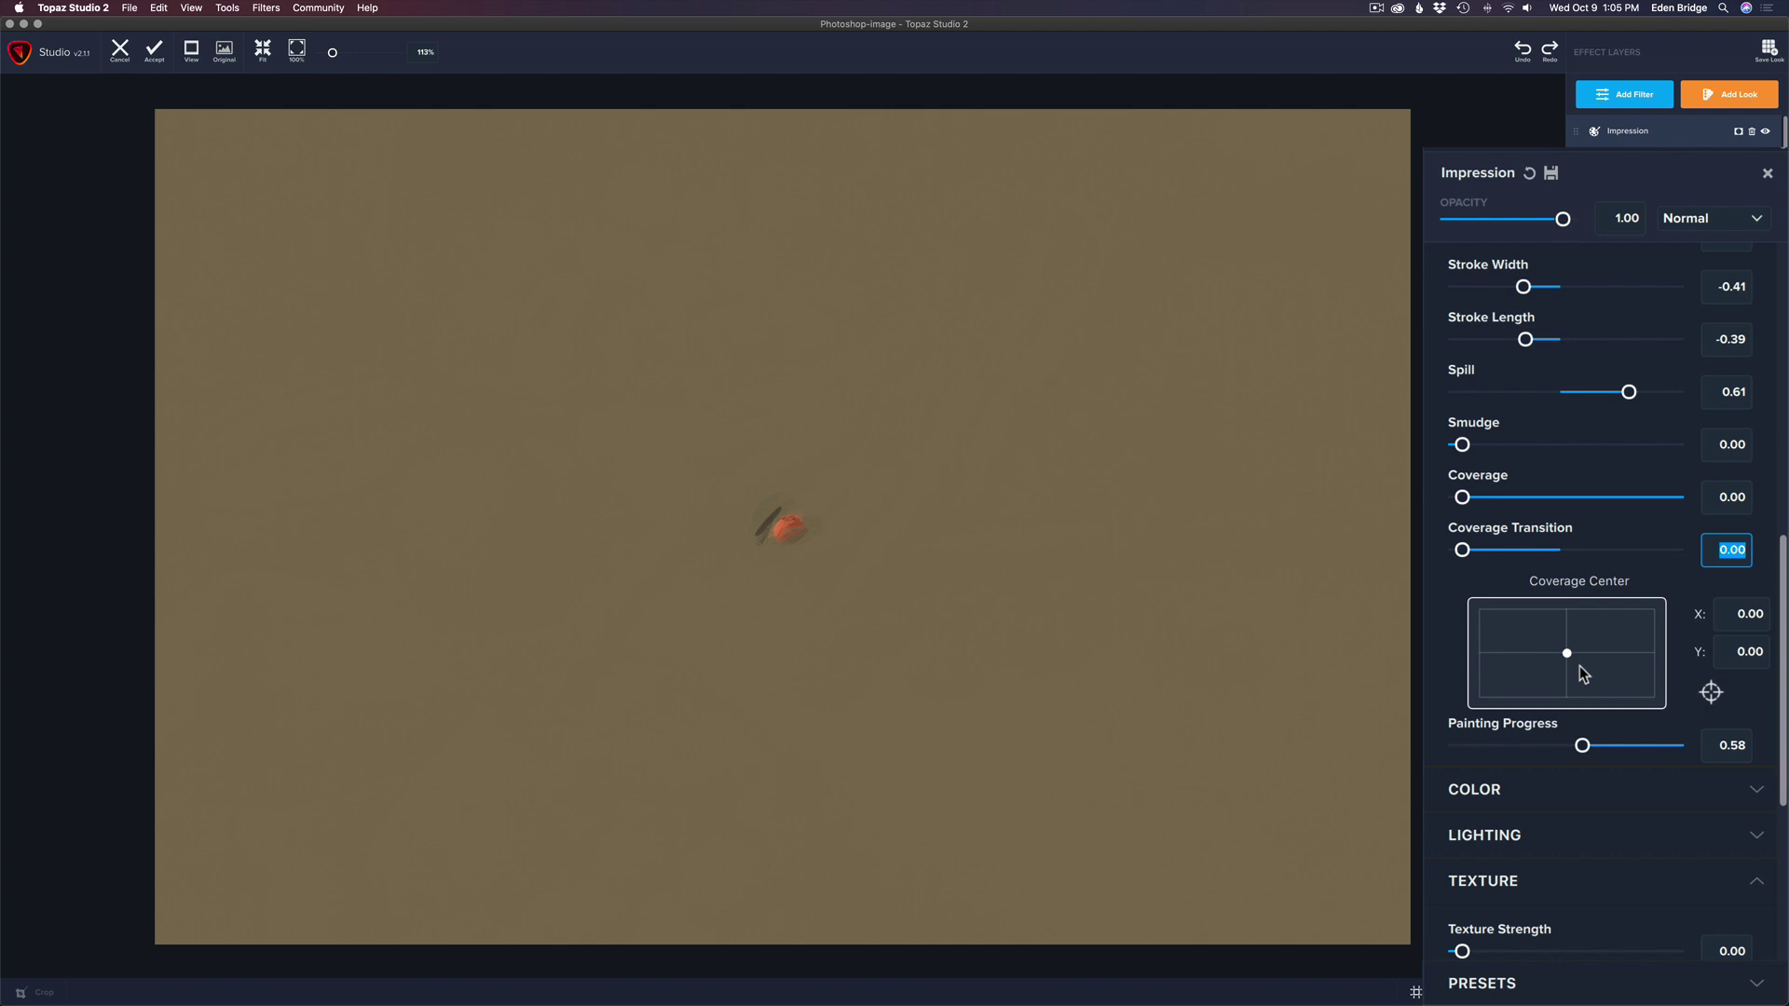
Step: Try the coverage center at X 0.51, Y -0.54 and directly on the image, and return it near the middle of the picture
mouse_move(1569, 658)
left_mouse_down()
mouse_move(1582, 641)
mouse_move(1520, 634)
mouse_move(1522, 679)
mouse_move(1613, 677)
left_mouse_up()
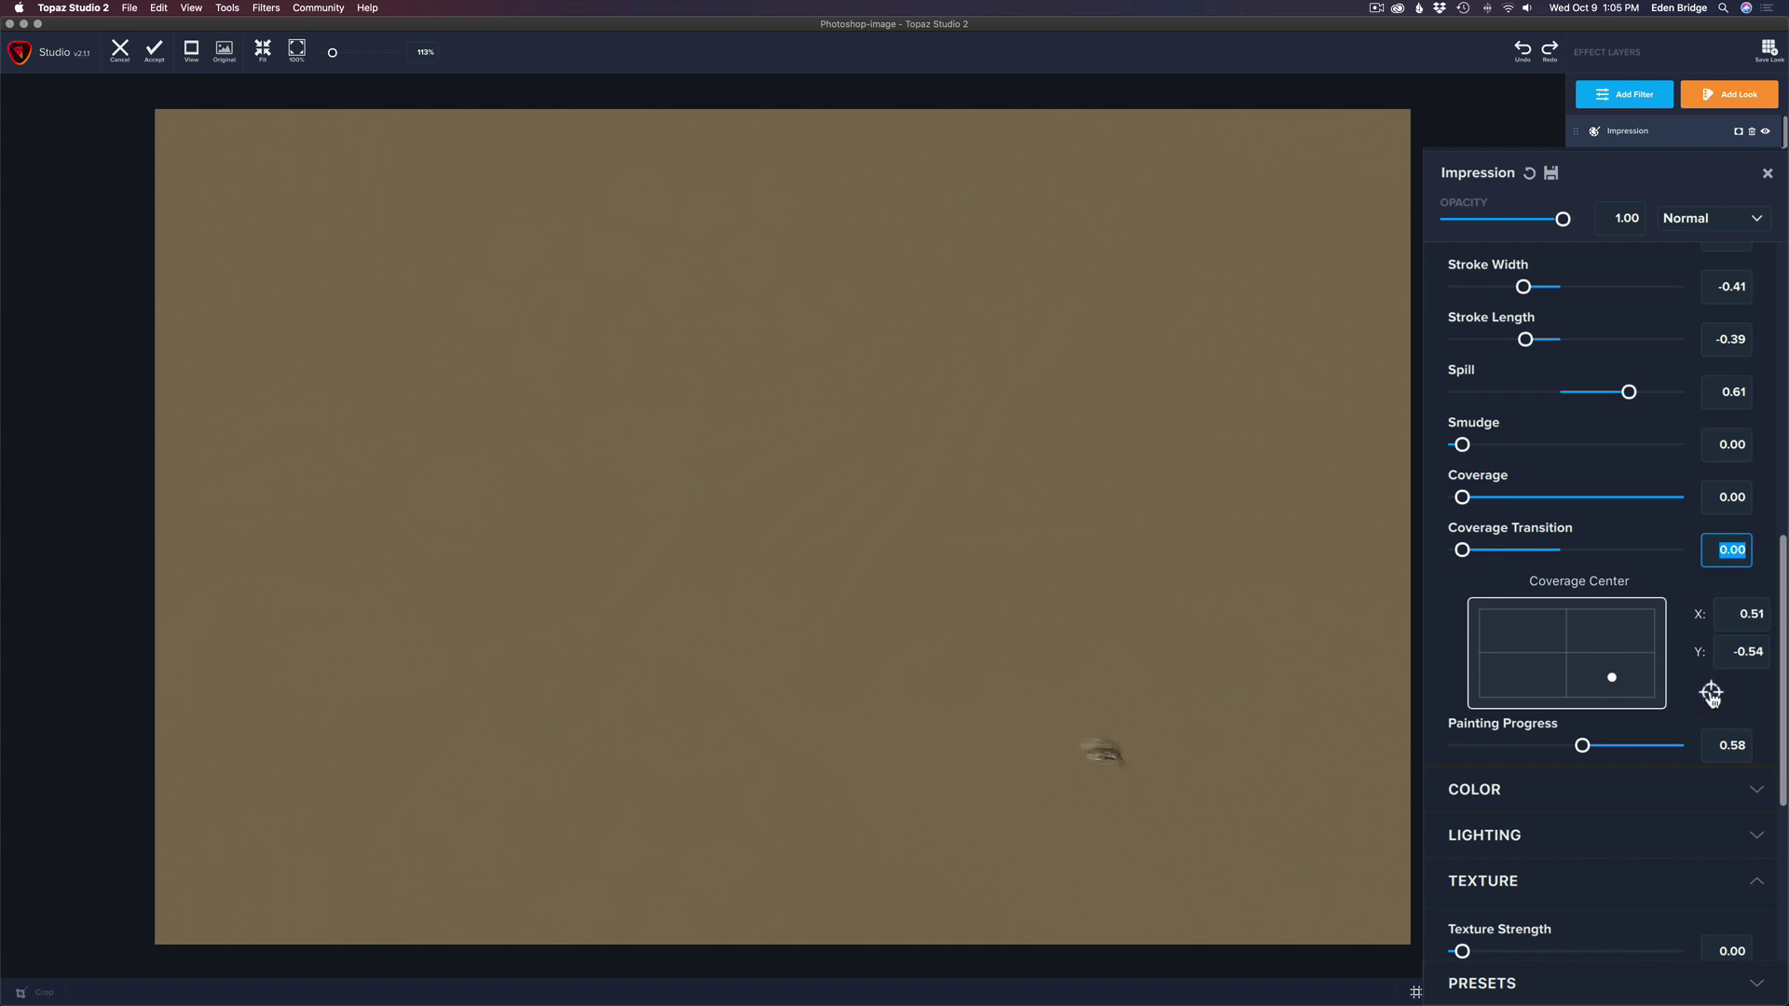
left_click(1712, 695)
left_click_drag(947, 429, 751, 450)
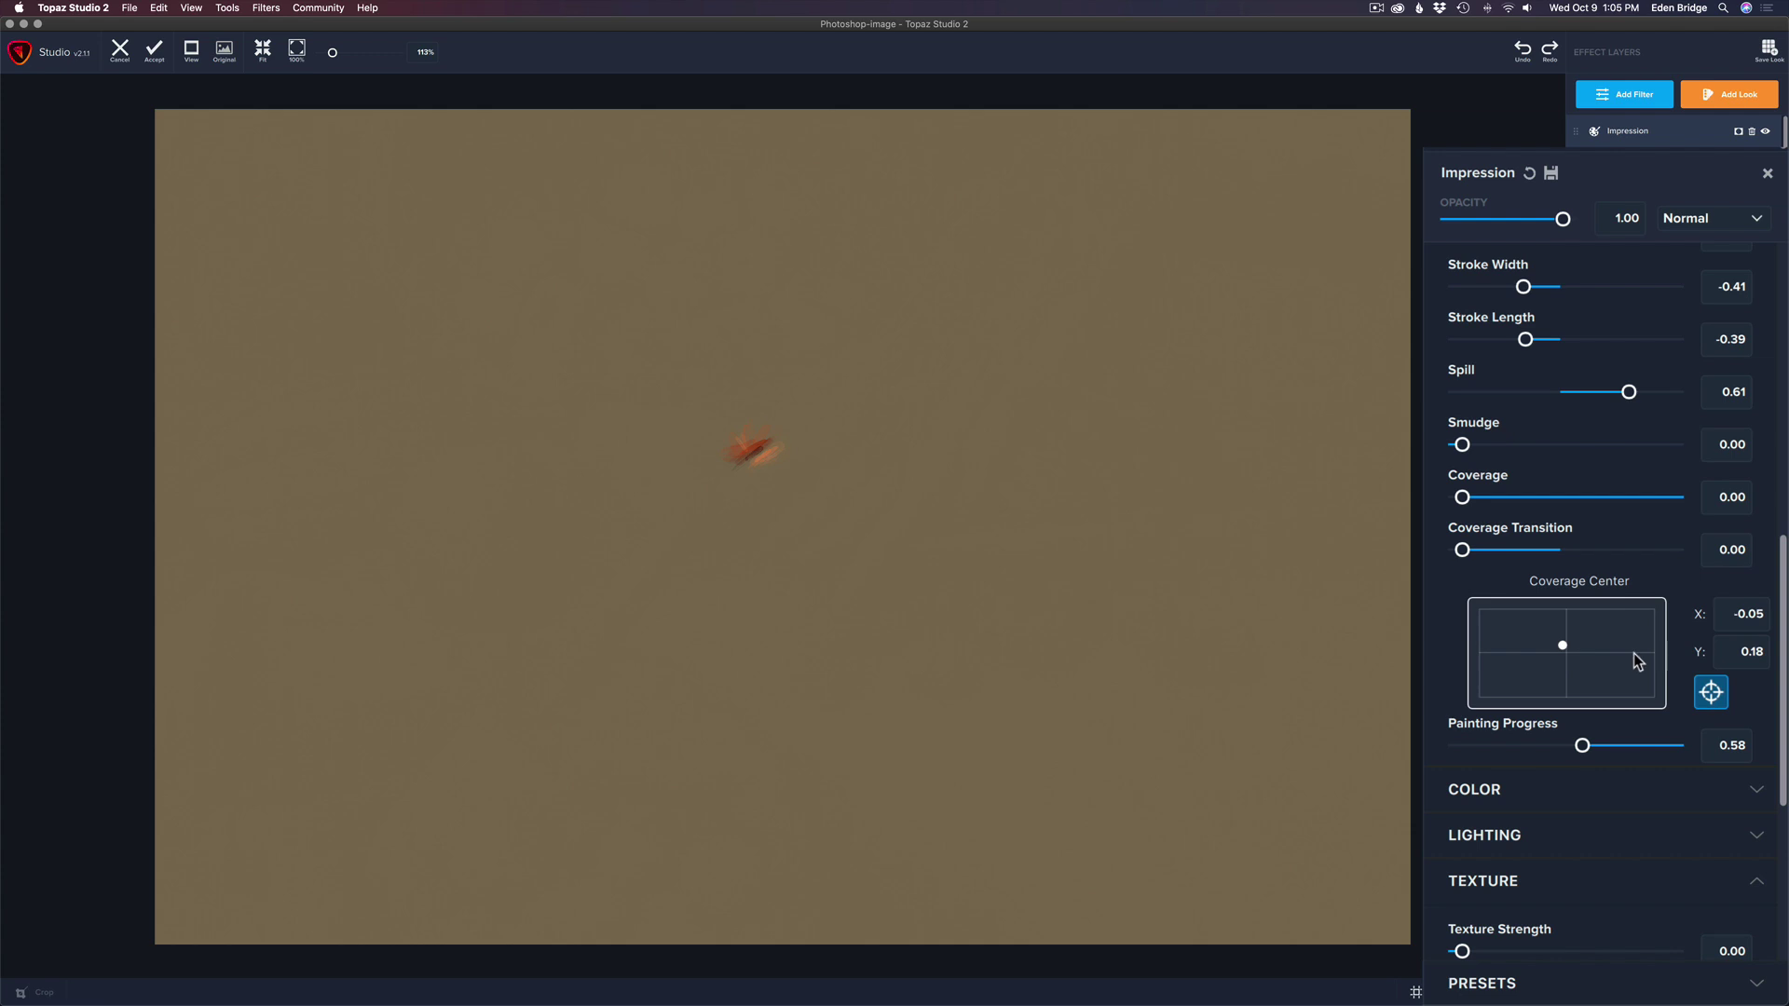
left_click(1566, 653)
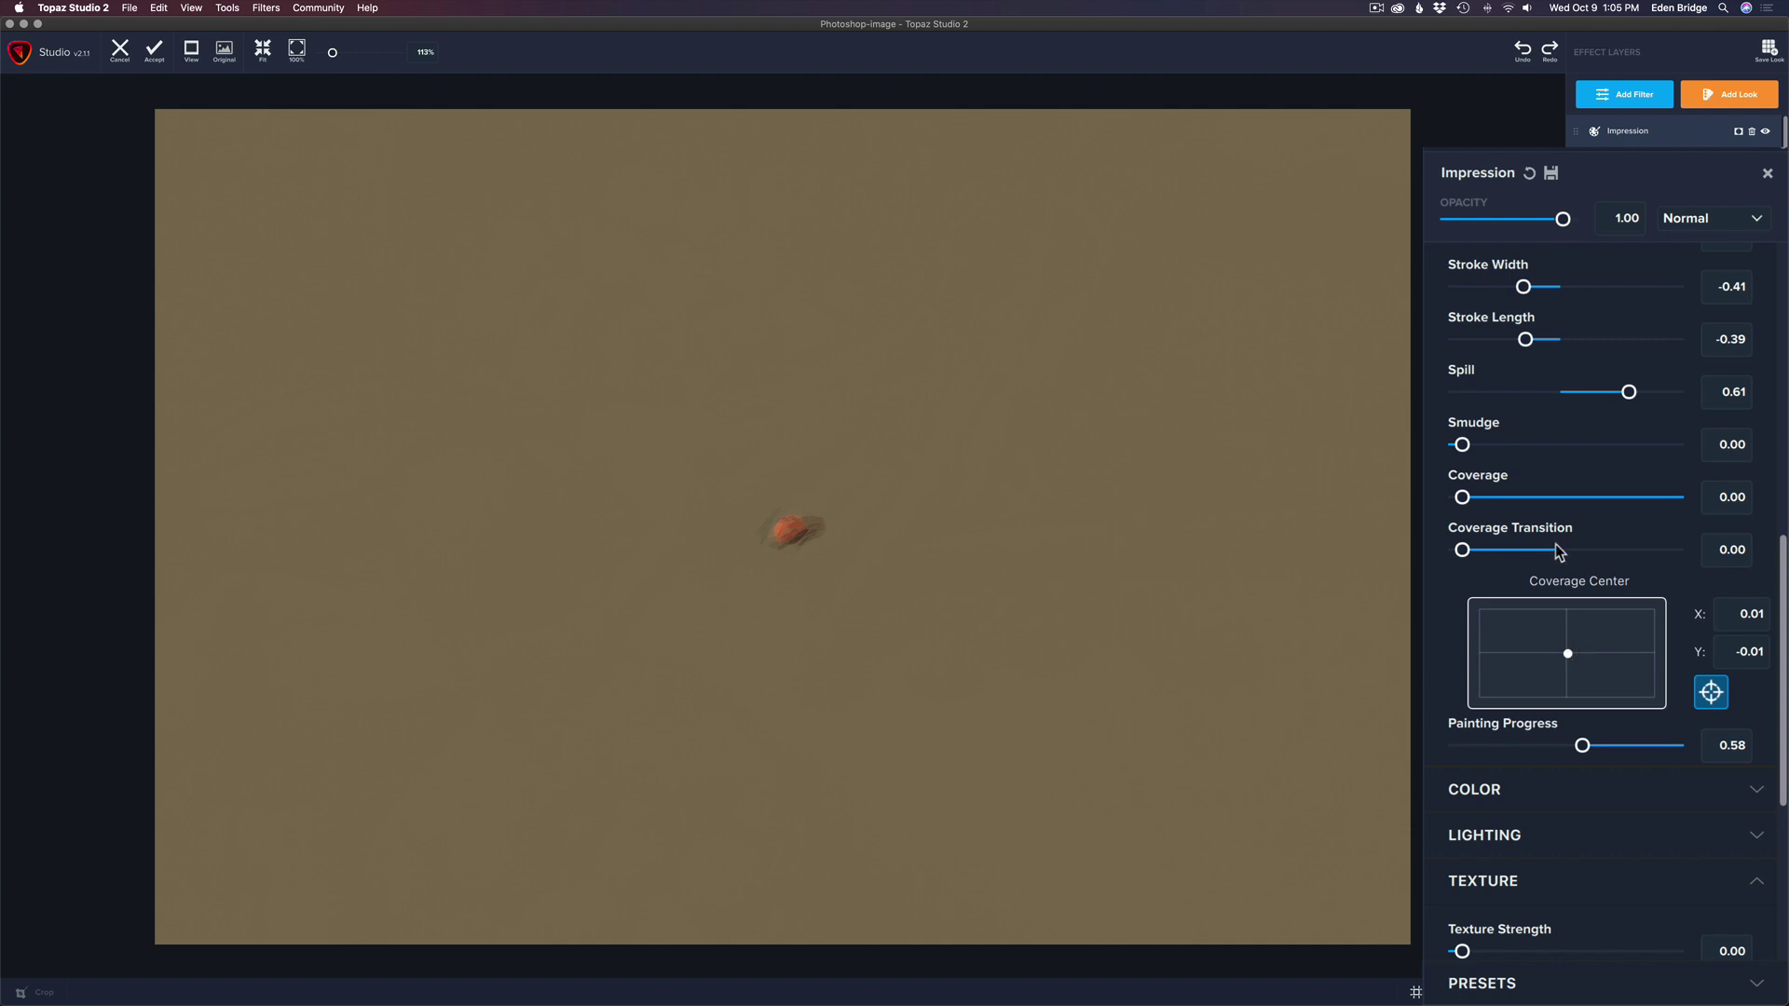
Step: Widen the painted area to a coverage of 0.38 and soften its edge with a coverage transition of 0.35
left_click_drag(1462, 497, 1488, 498)
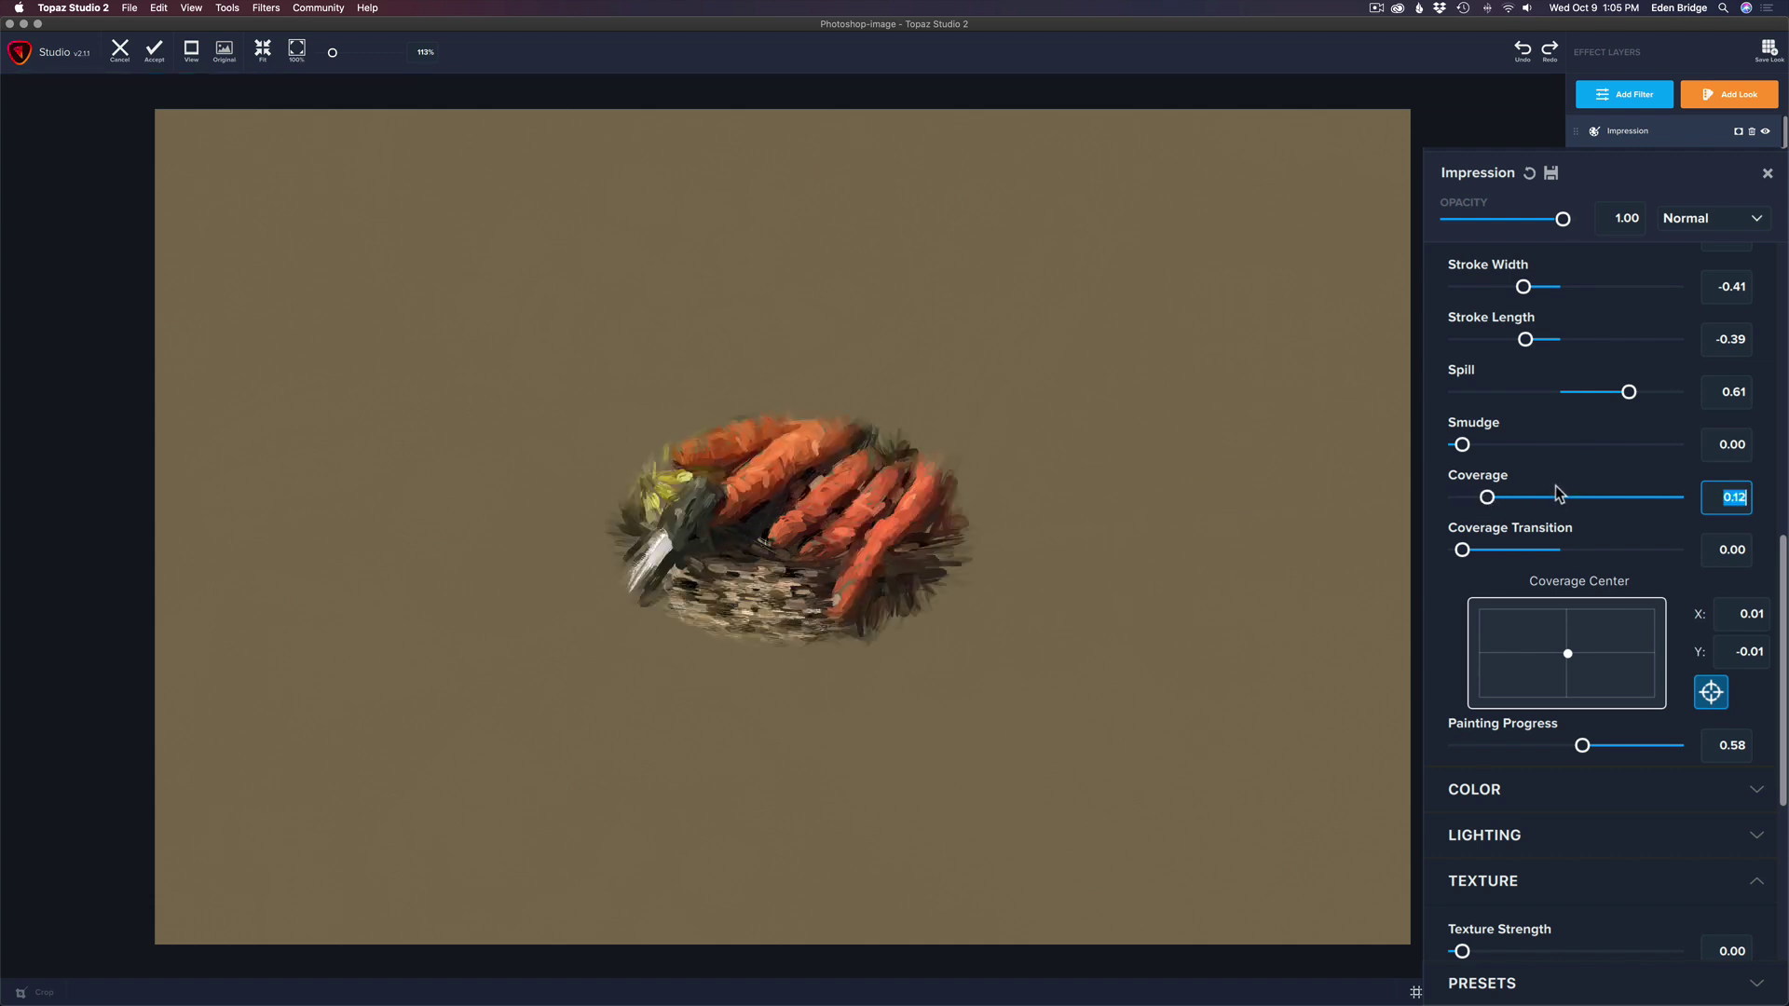
left_click_drag(1489, 501, 1541, 500)
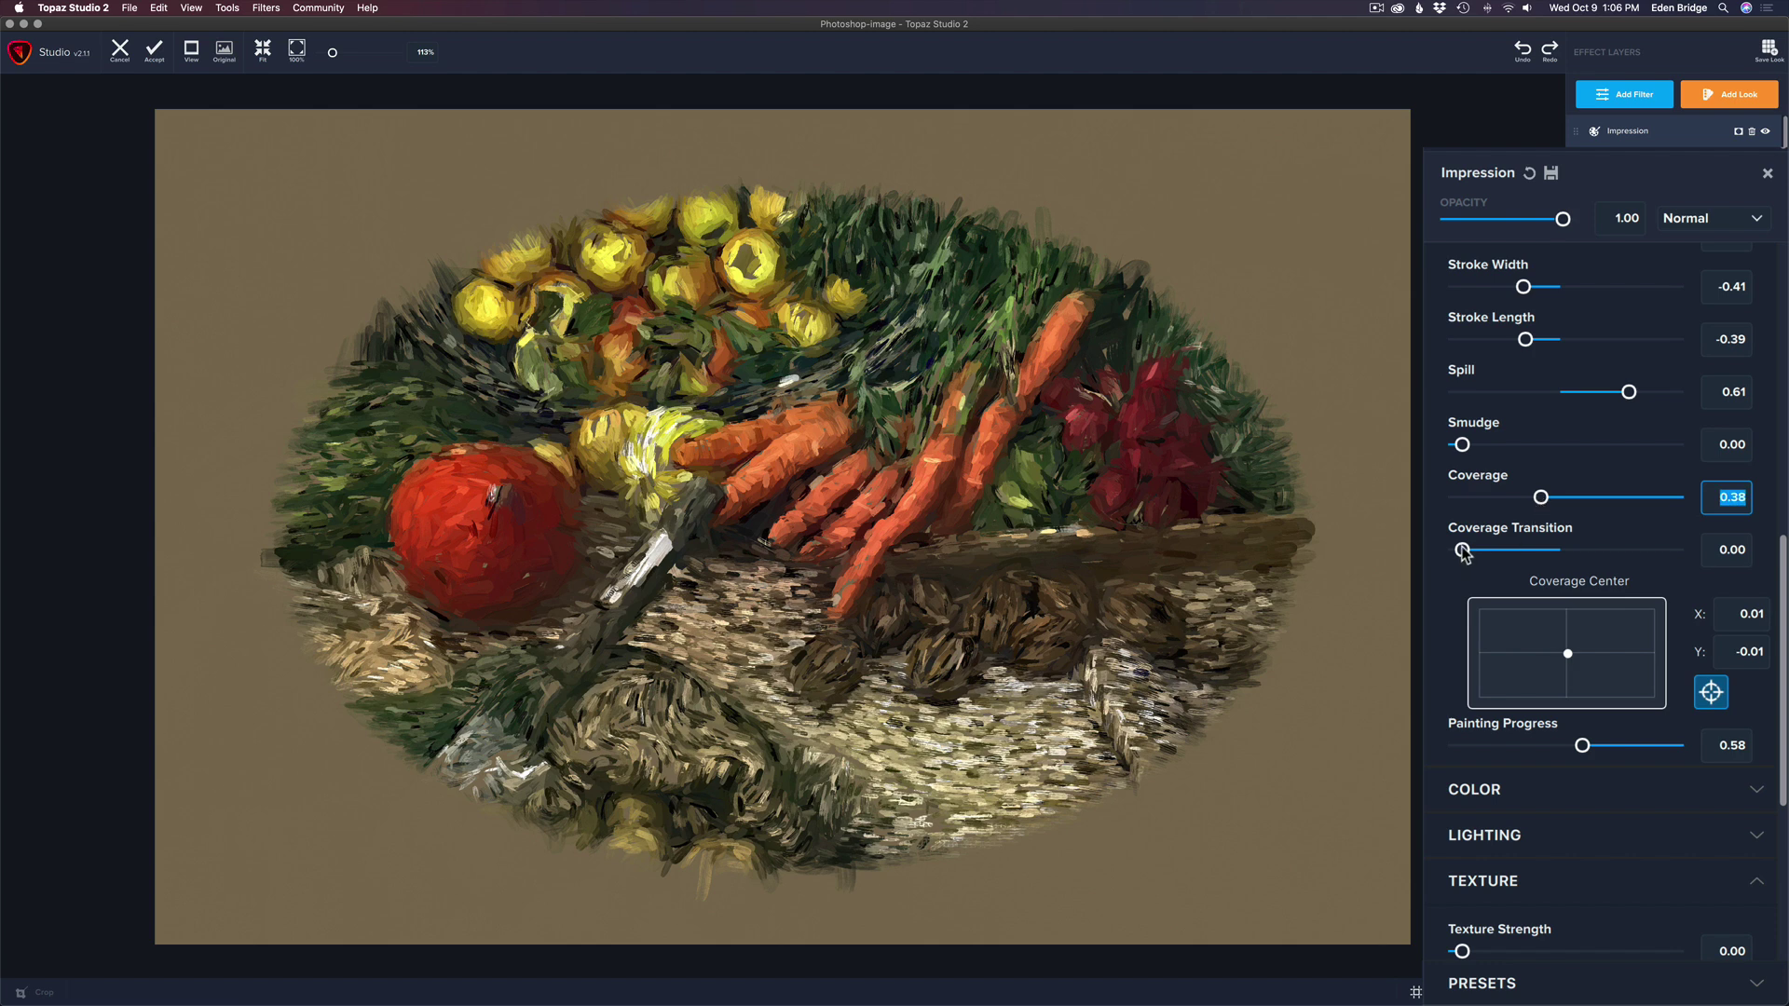
left_click_drag(1463, 550, 1536, 552)
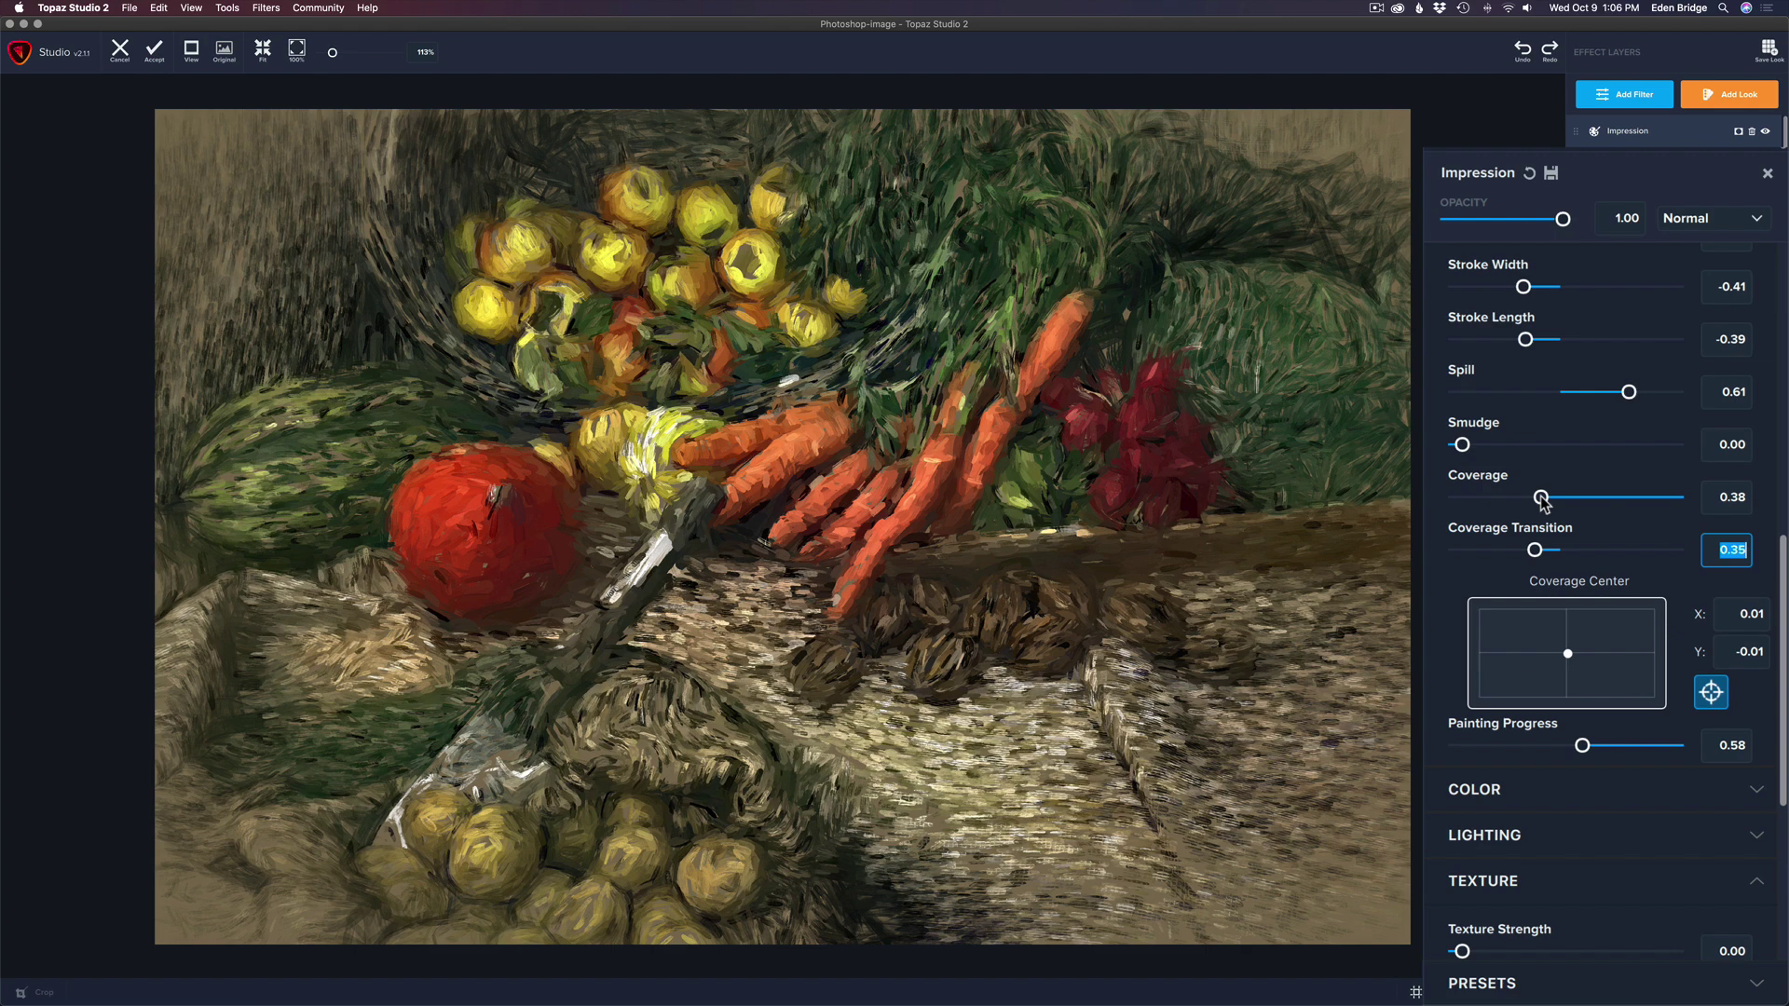
Step: Restore the coverage to 1.00 and set the Impression filter's opacity to full, 1.00
key("shift+Tab")
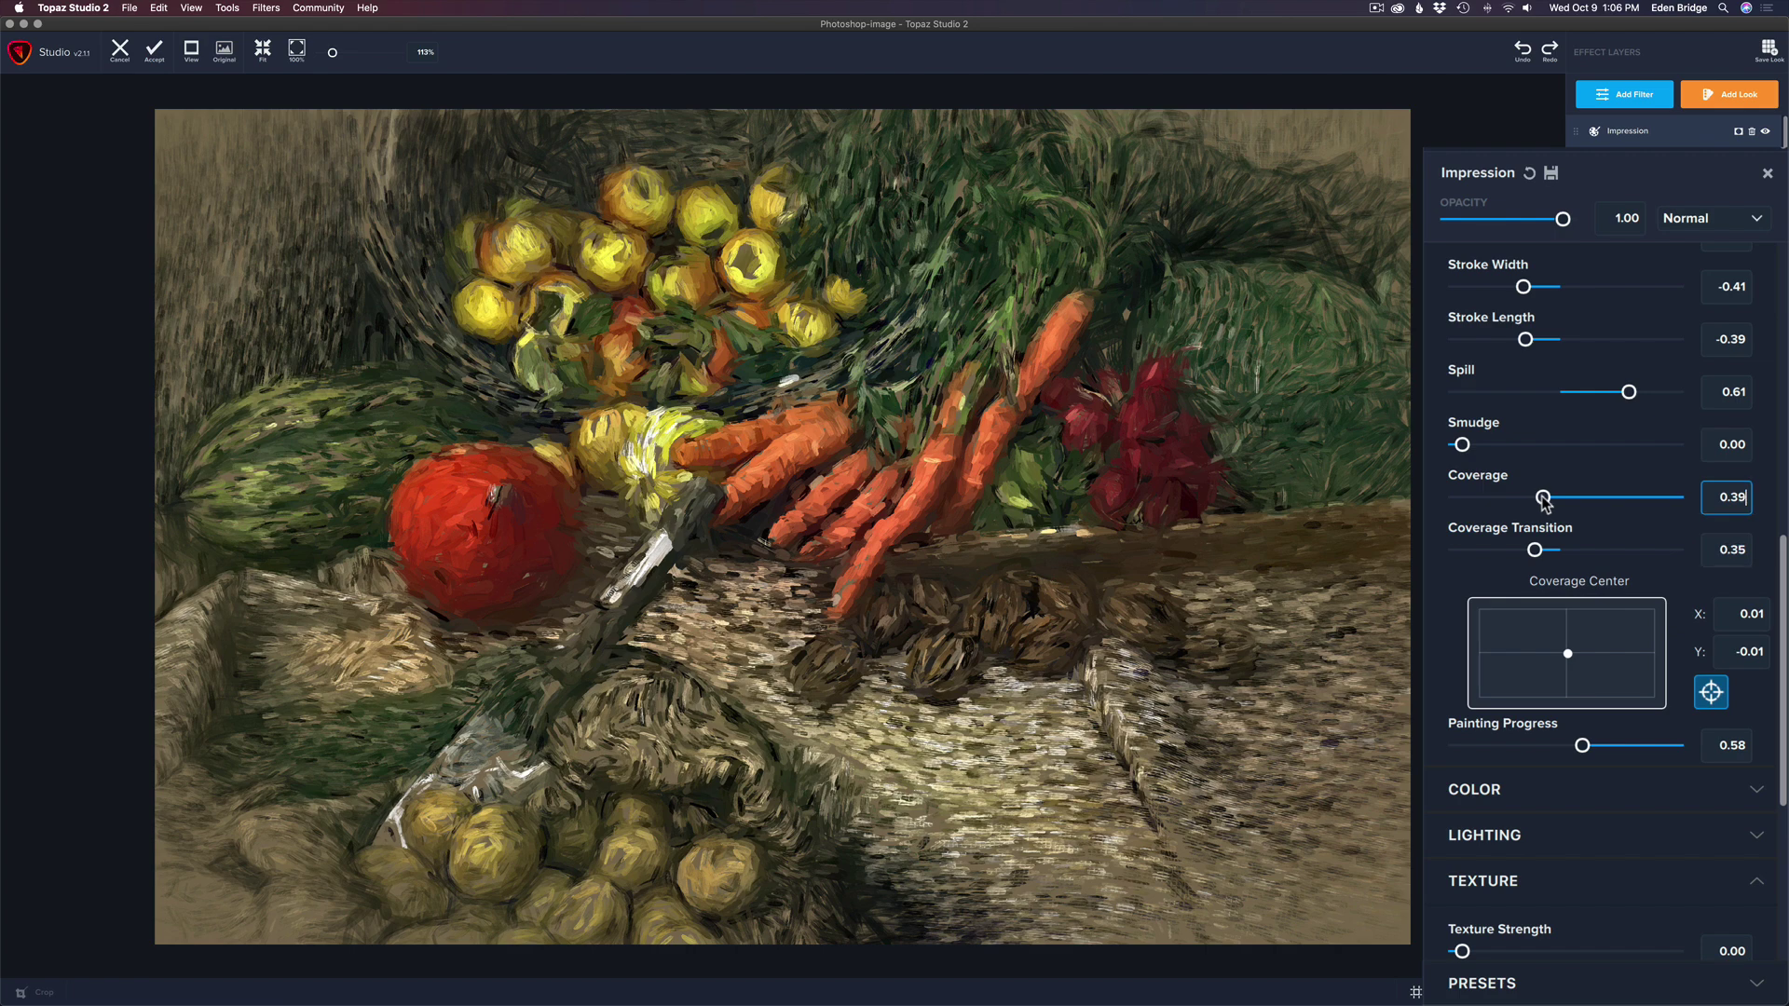
type("1.00")
key("Return")
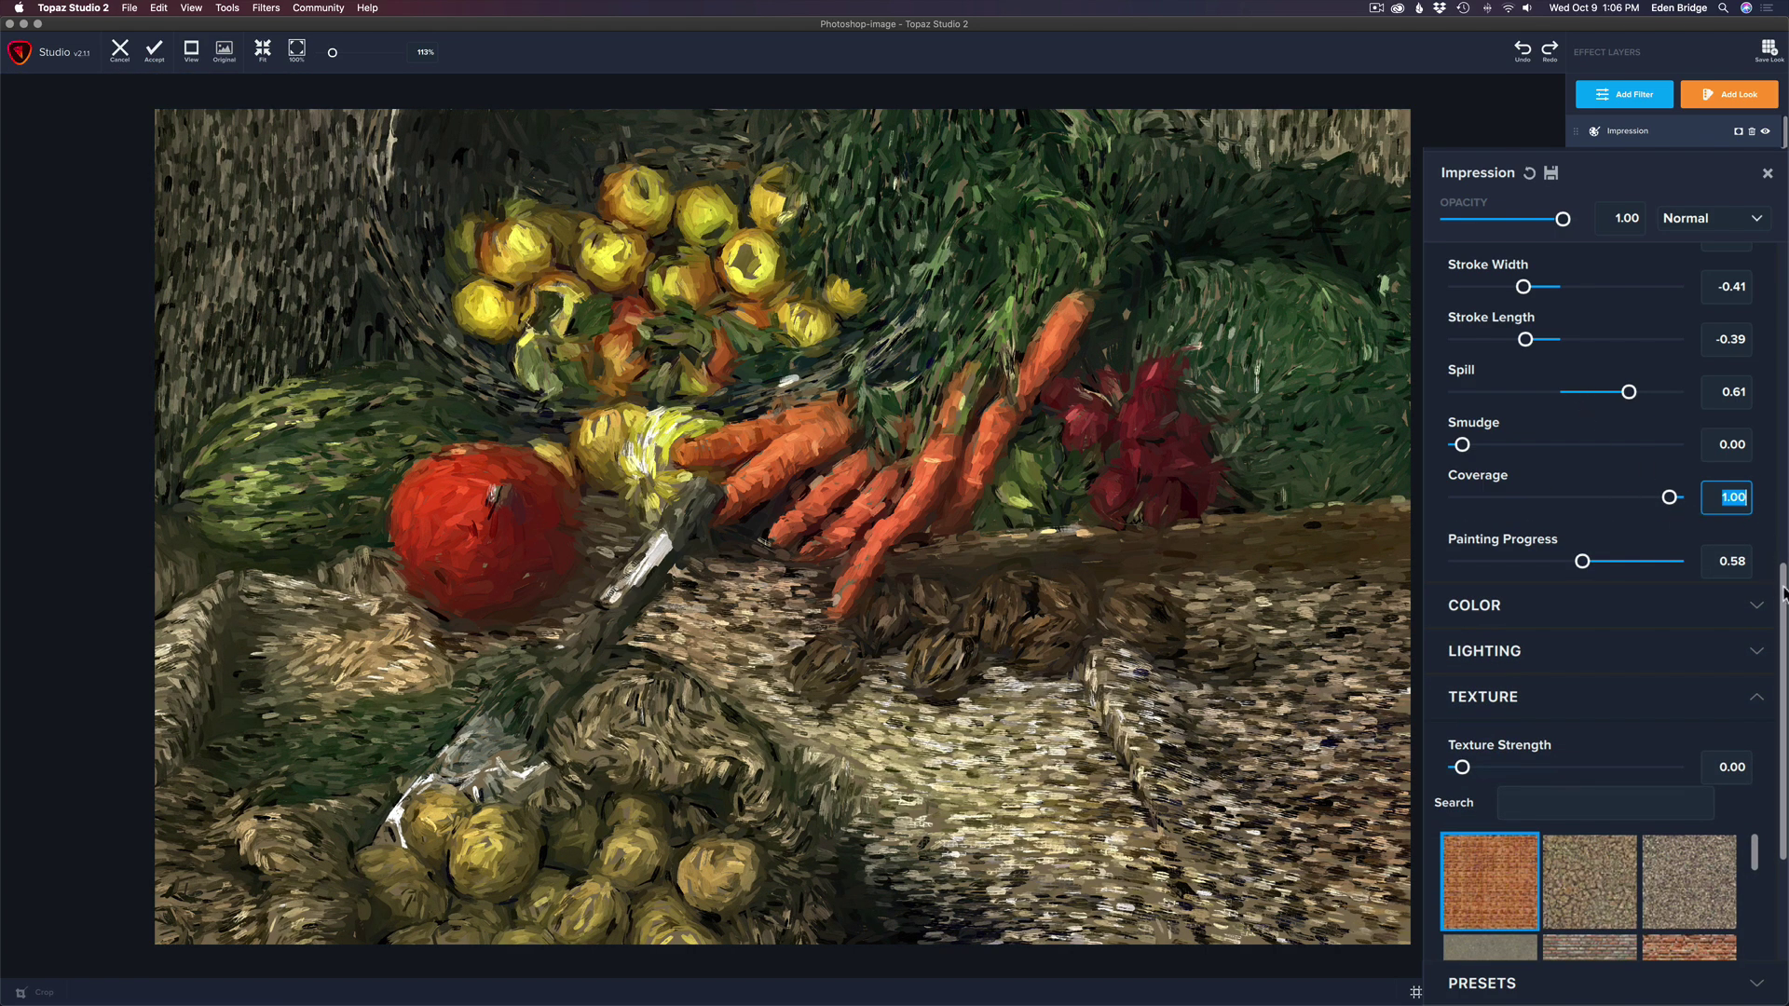
mouse_move(1780, 587)
left_mouse_down()
mouse_move(1781, 564)
mouse_move(1784, 634)
mouse_move(1776, 317)
mouse_move(1756, 278)
mouse_move(1768, 368)
mouse_move(1776, 250)
left_mouse_up()
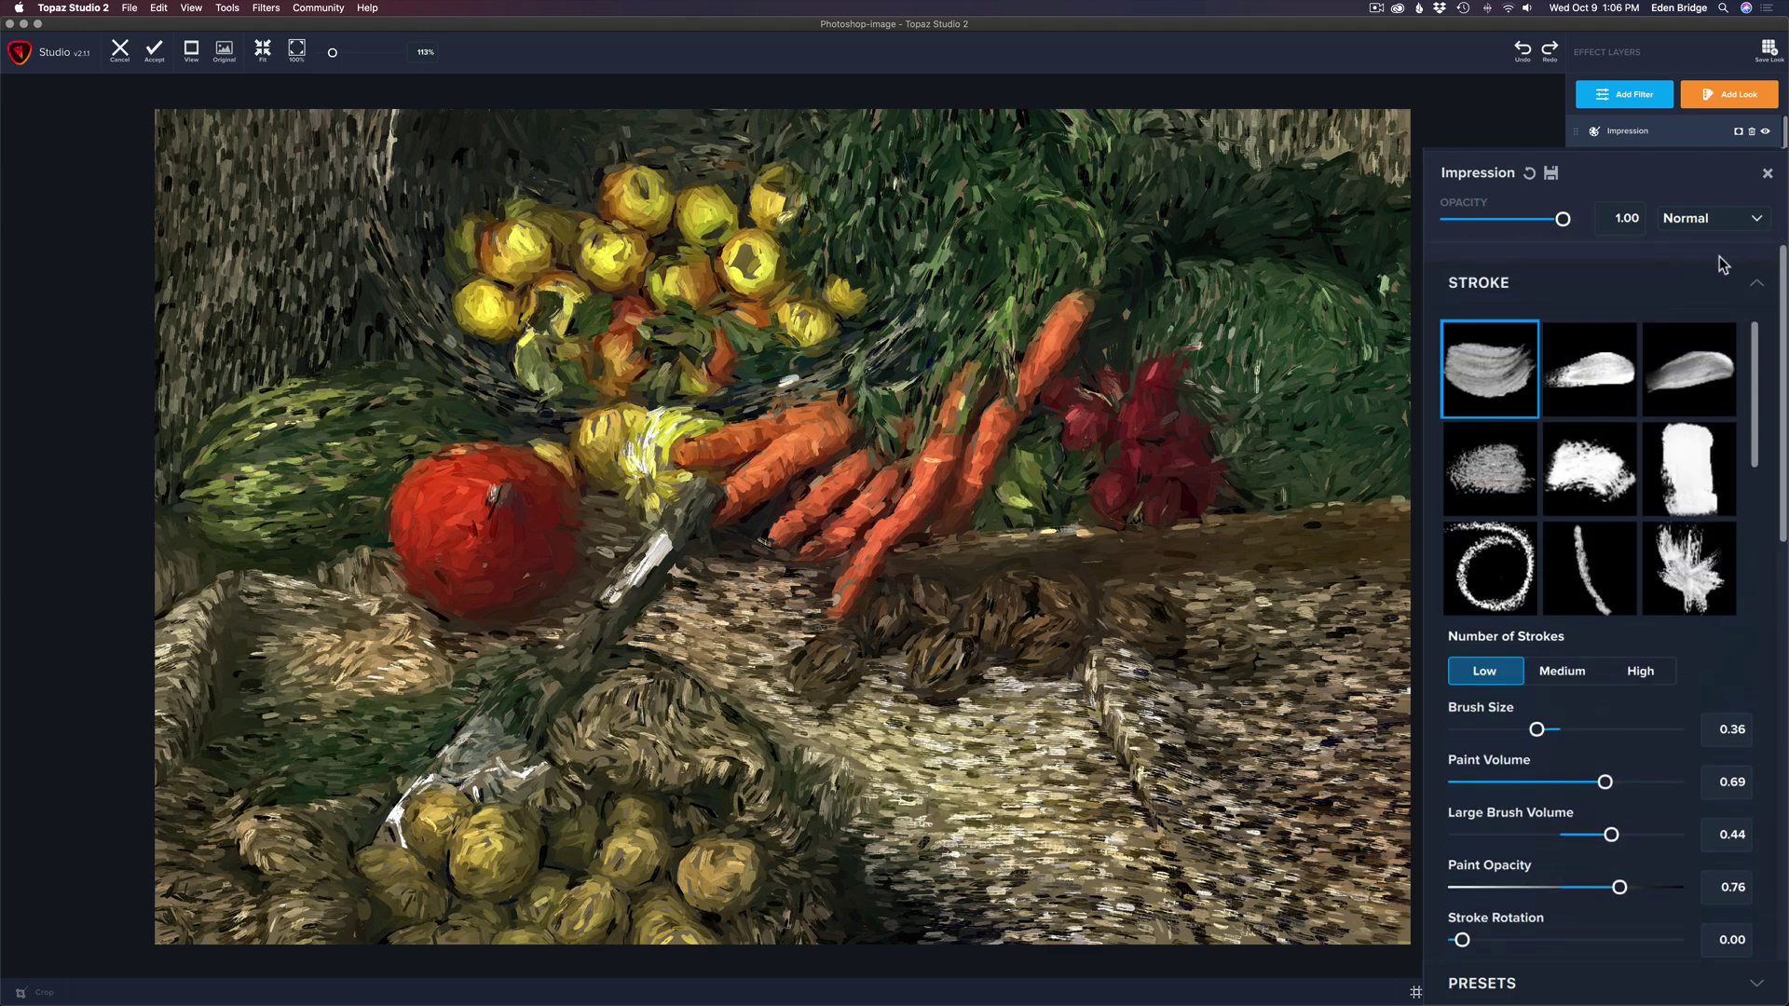
mouse_move(1563, 219)
left_mouse_down()
mouse_move(1501, 219)
mouse_move(1593, 215)
left_mouse_up()
Step: Raise the painting progress to 0.68 to add more finishing strokes
left_click_drag(1783, 373, 1786, 746)
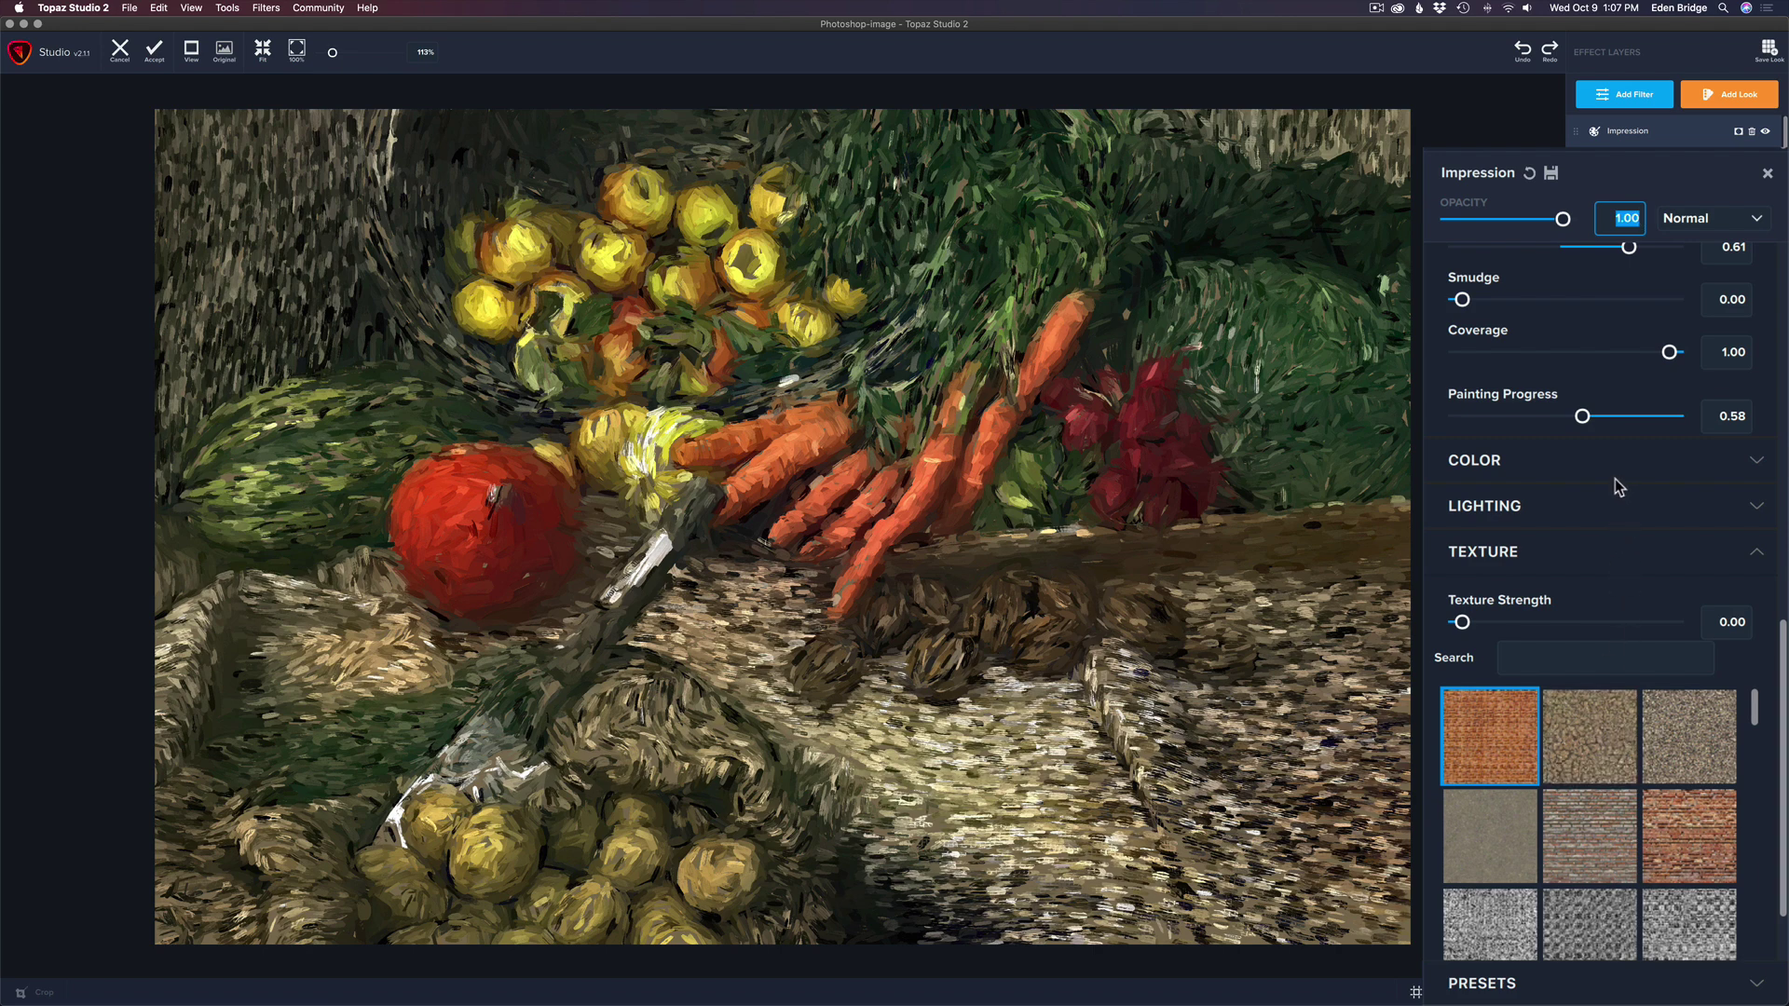
mouse_move(1583, 416)
left_mouse_down()
mouse_move(1655, 417)
mouse_move(1590, 416)
mouse_move(1605, 416)
left_mouse_up()
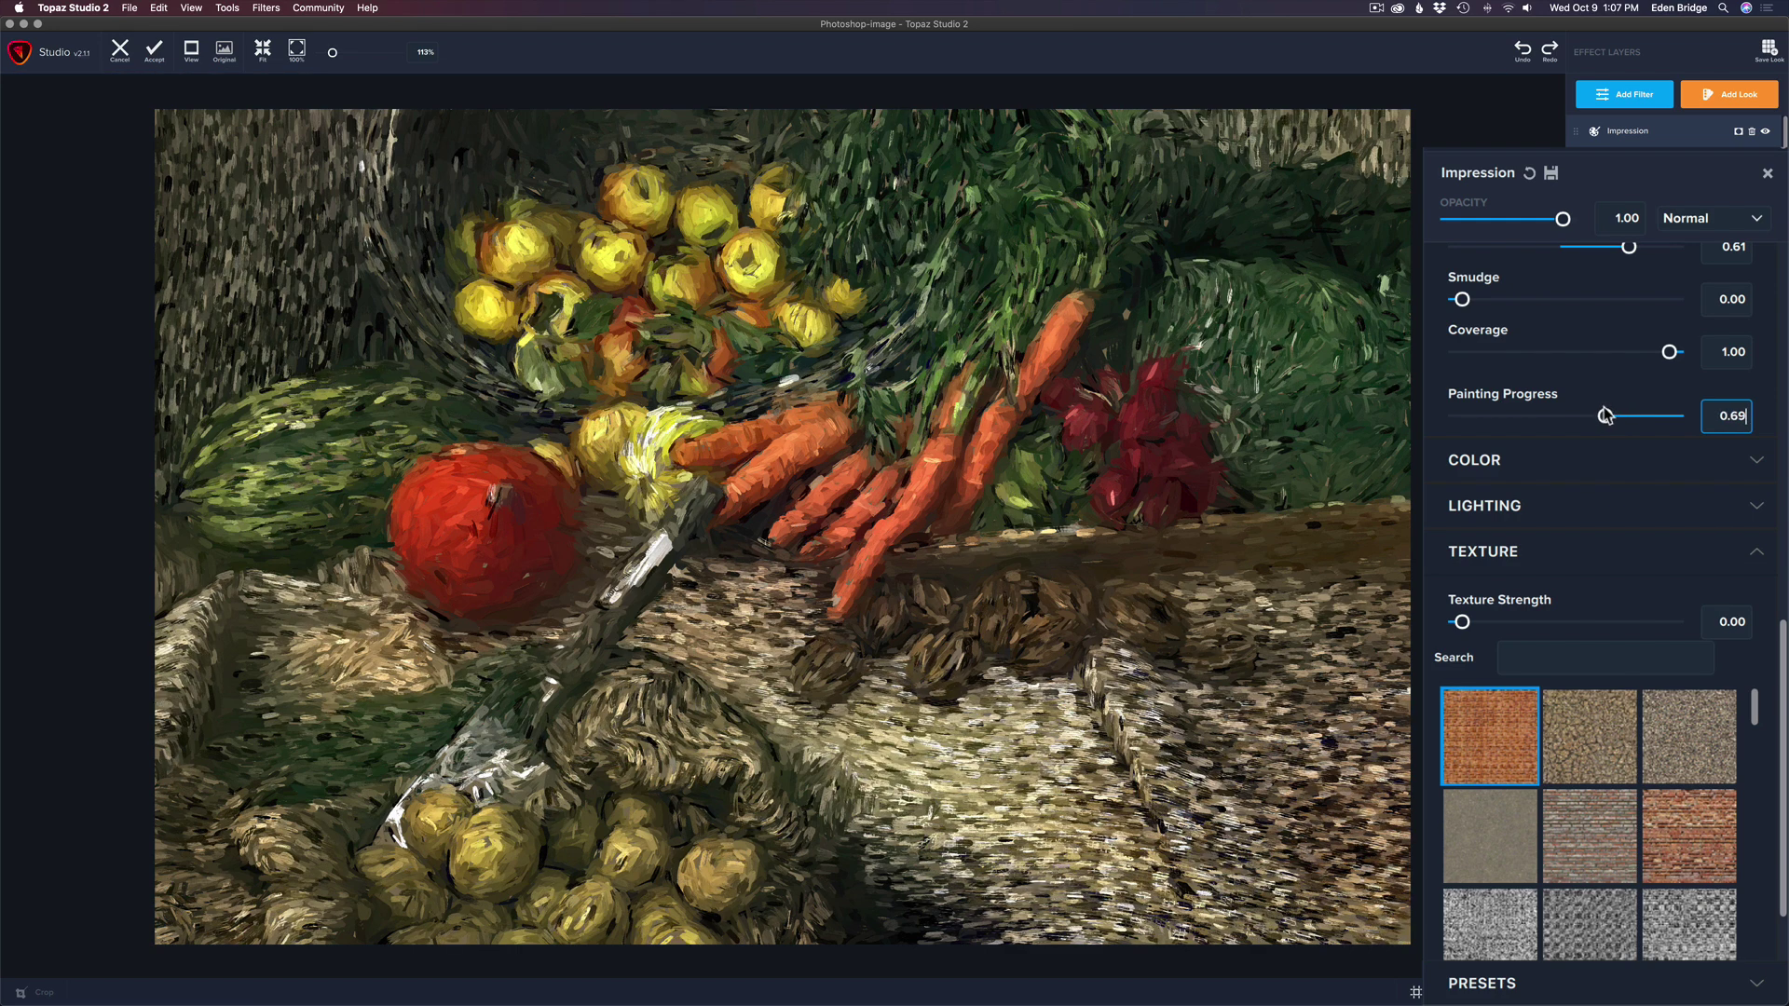
left_click_drag(1605, 416, 1602, 415)
left_click(1603, 416)
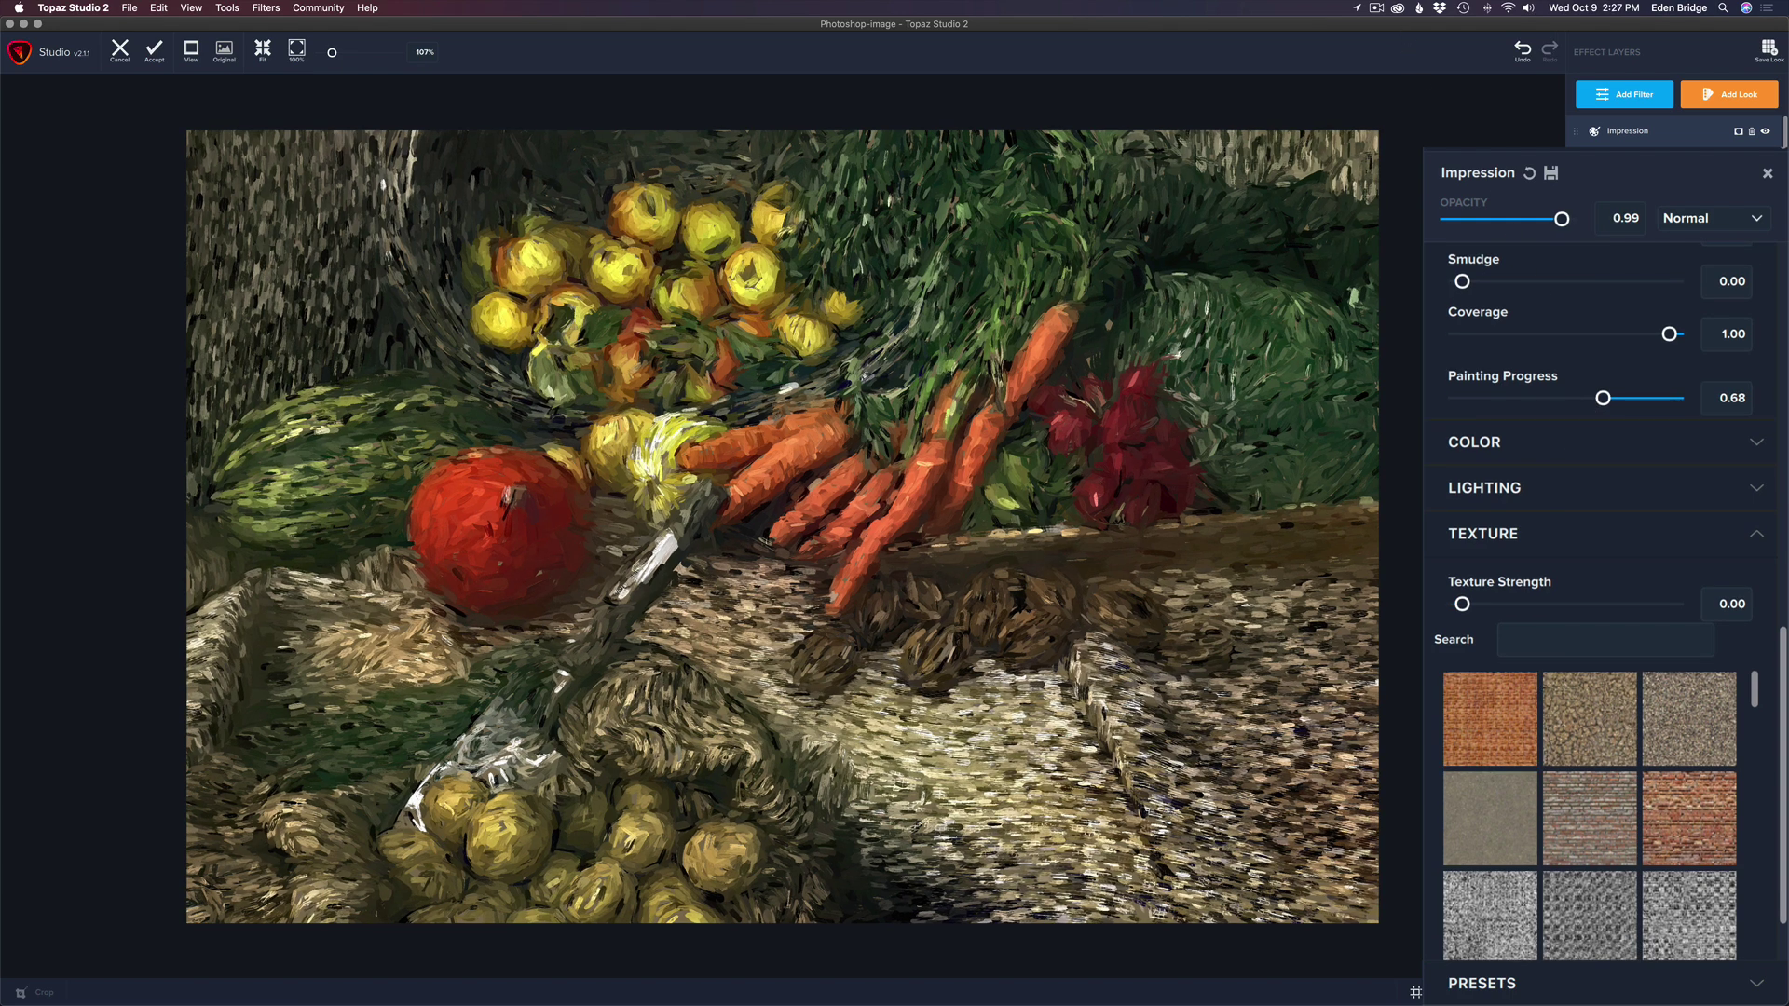
Step: Set the stroke color variation to its maximum of 1.00
scroll(1782, 671, "up", 10)
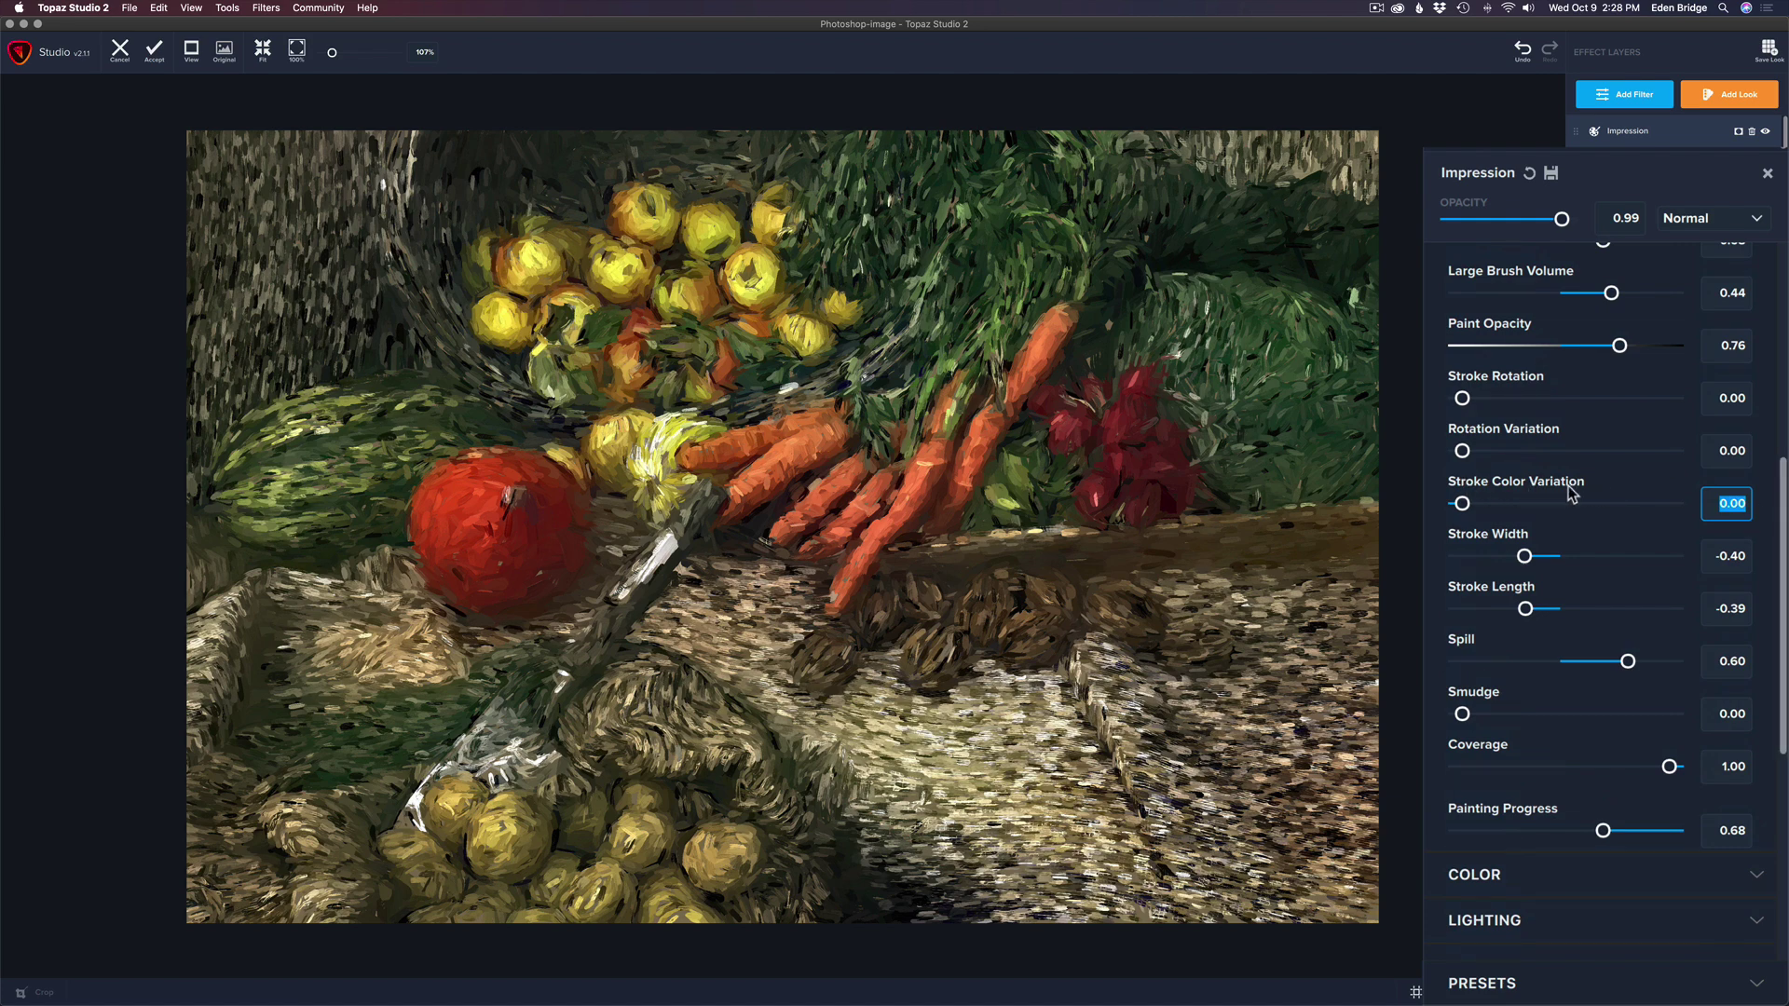
left_click_drag(1463, 506, 1710, 496)
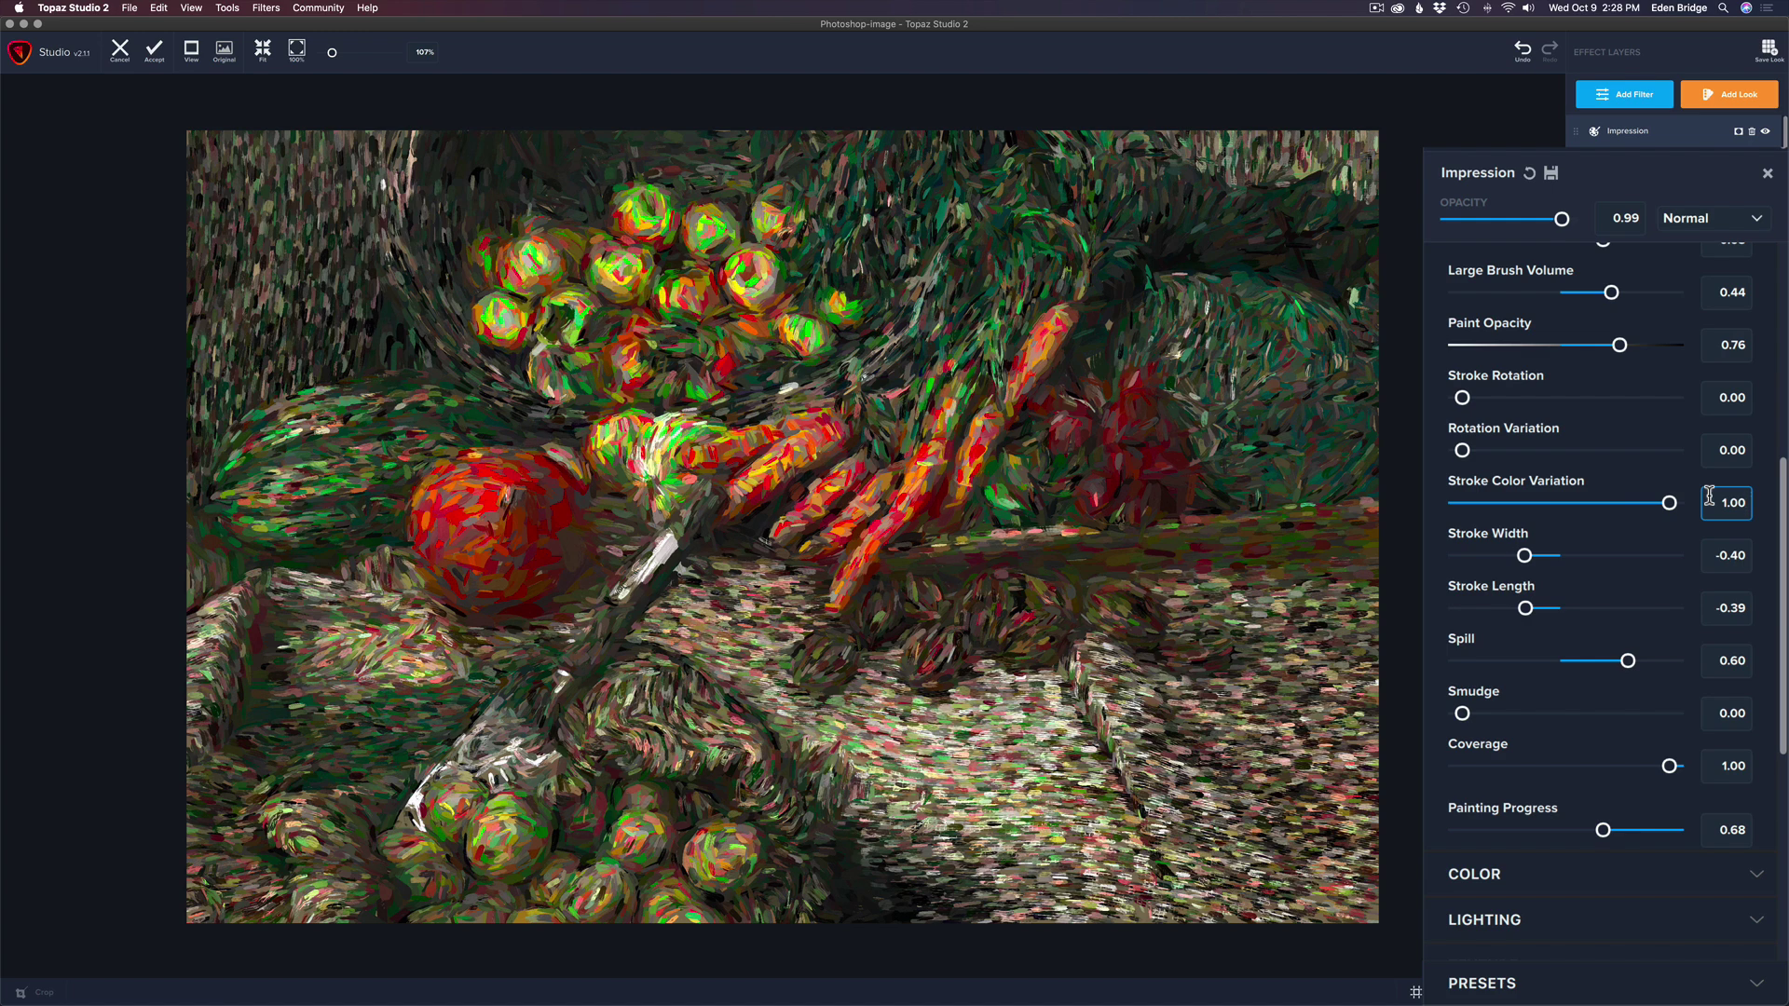
Step: Set the stroke color variation to 0.36
left_click_drag(1710, 495, 1519, 514)
left_click_drag(1534, 511, 1539, 518)
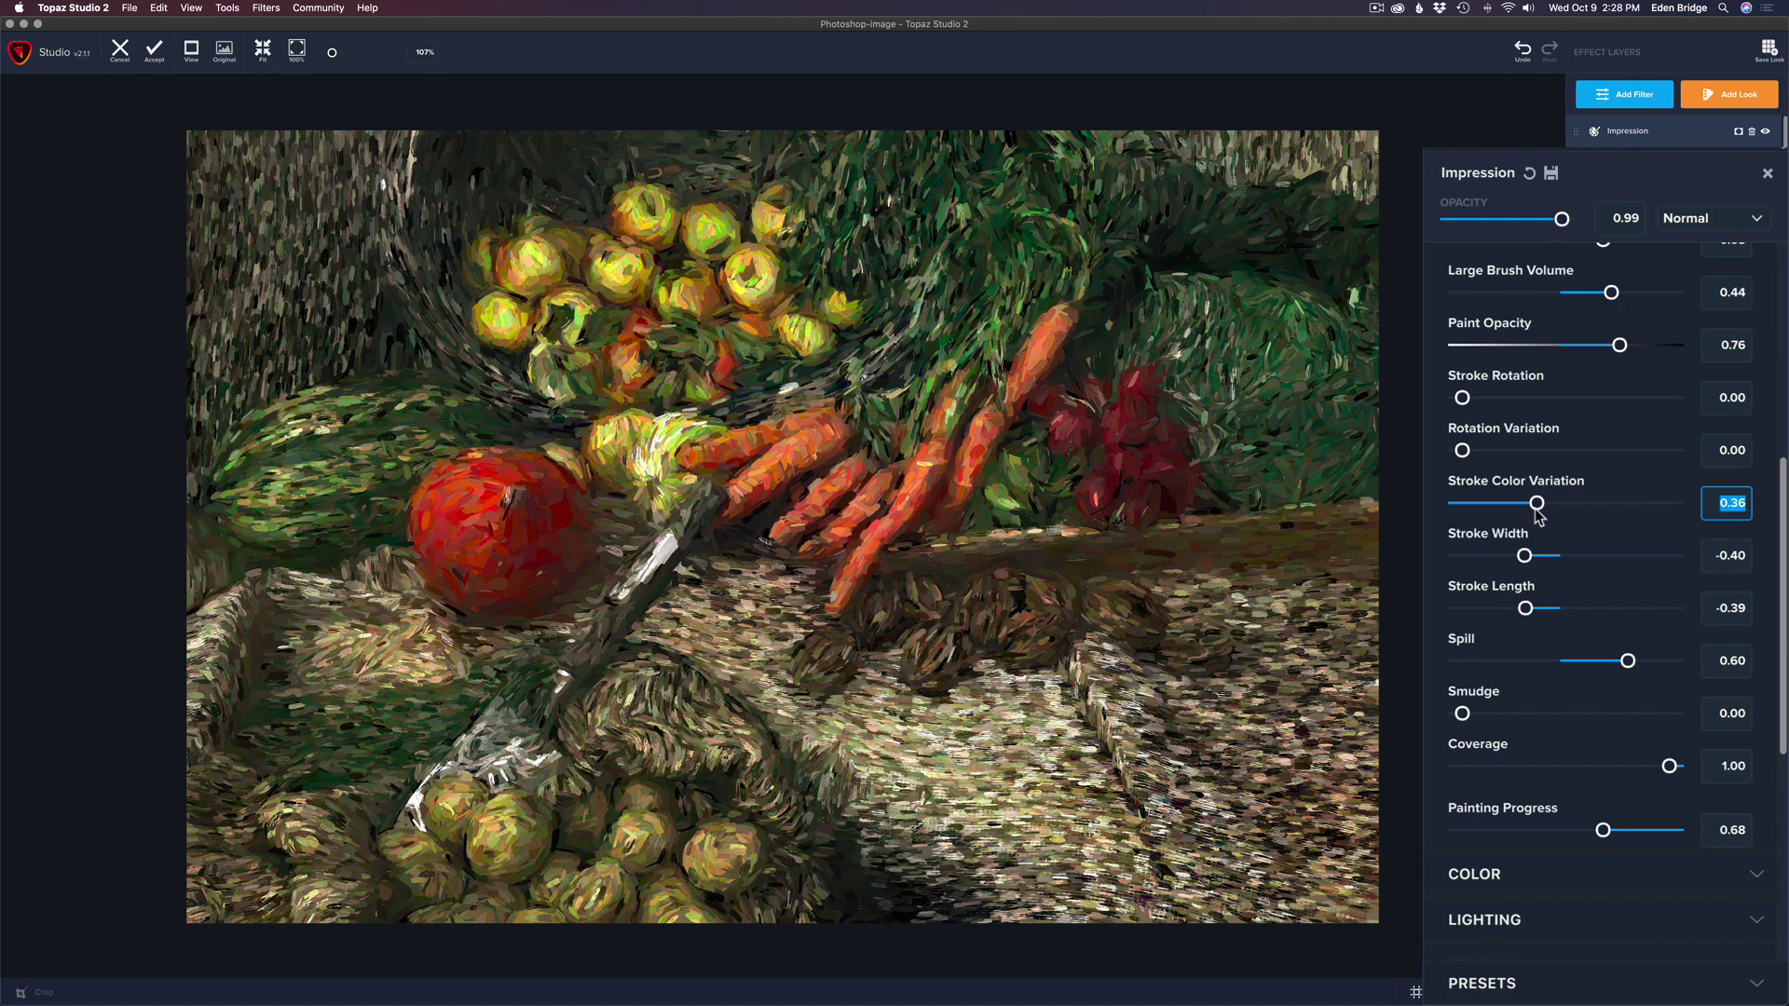
Step: Try an overall hue of 0.44 together with an overall saturation of 0.14 in the filter's color settings
scroll(1585, 531, "down", 5)
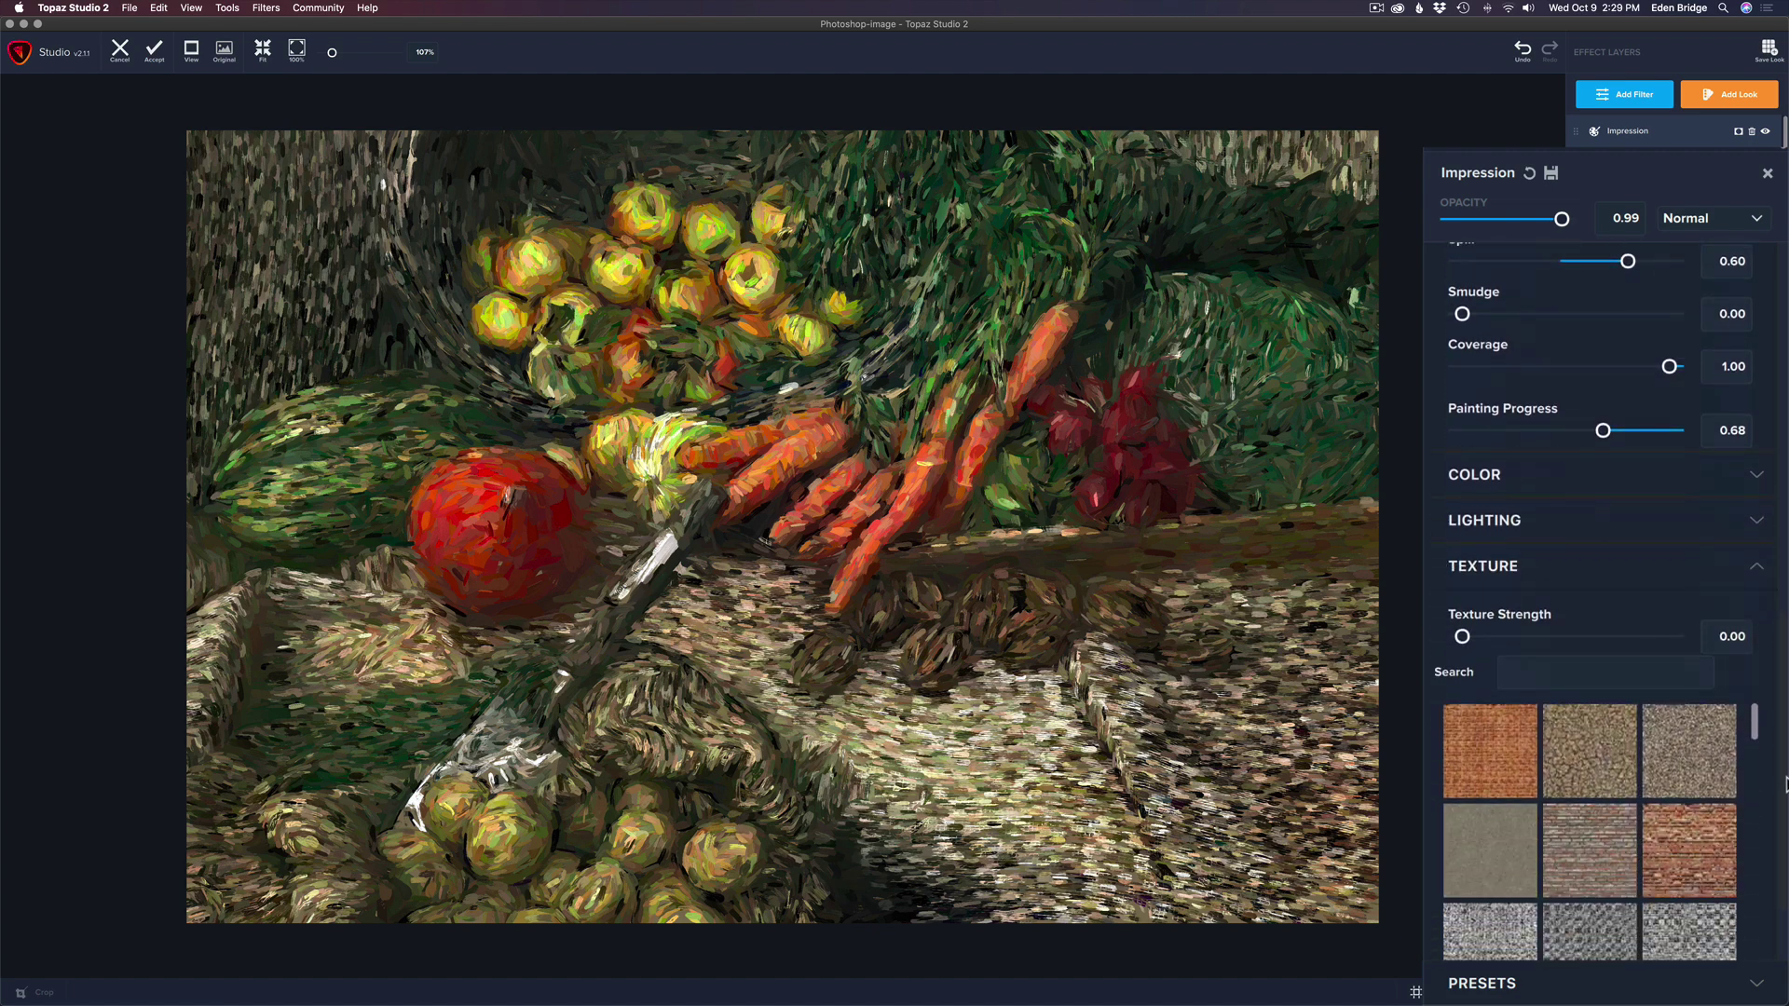
left_click(1586, 477)
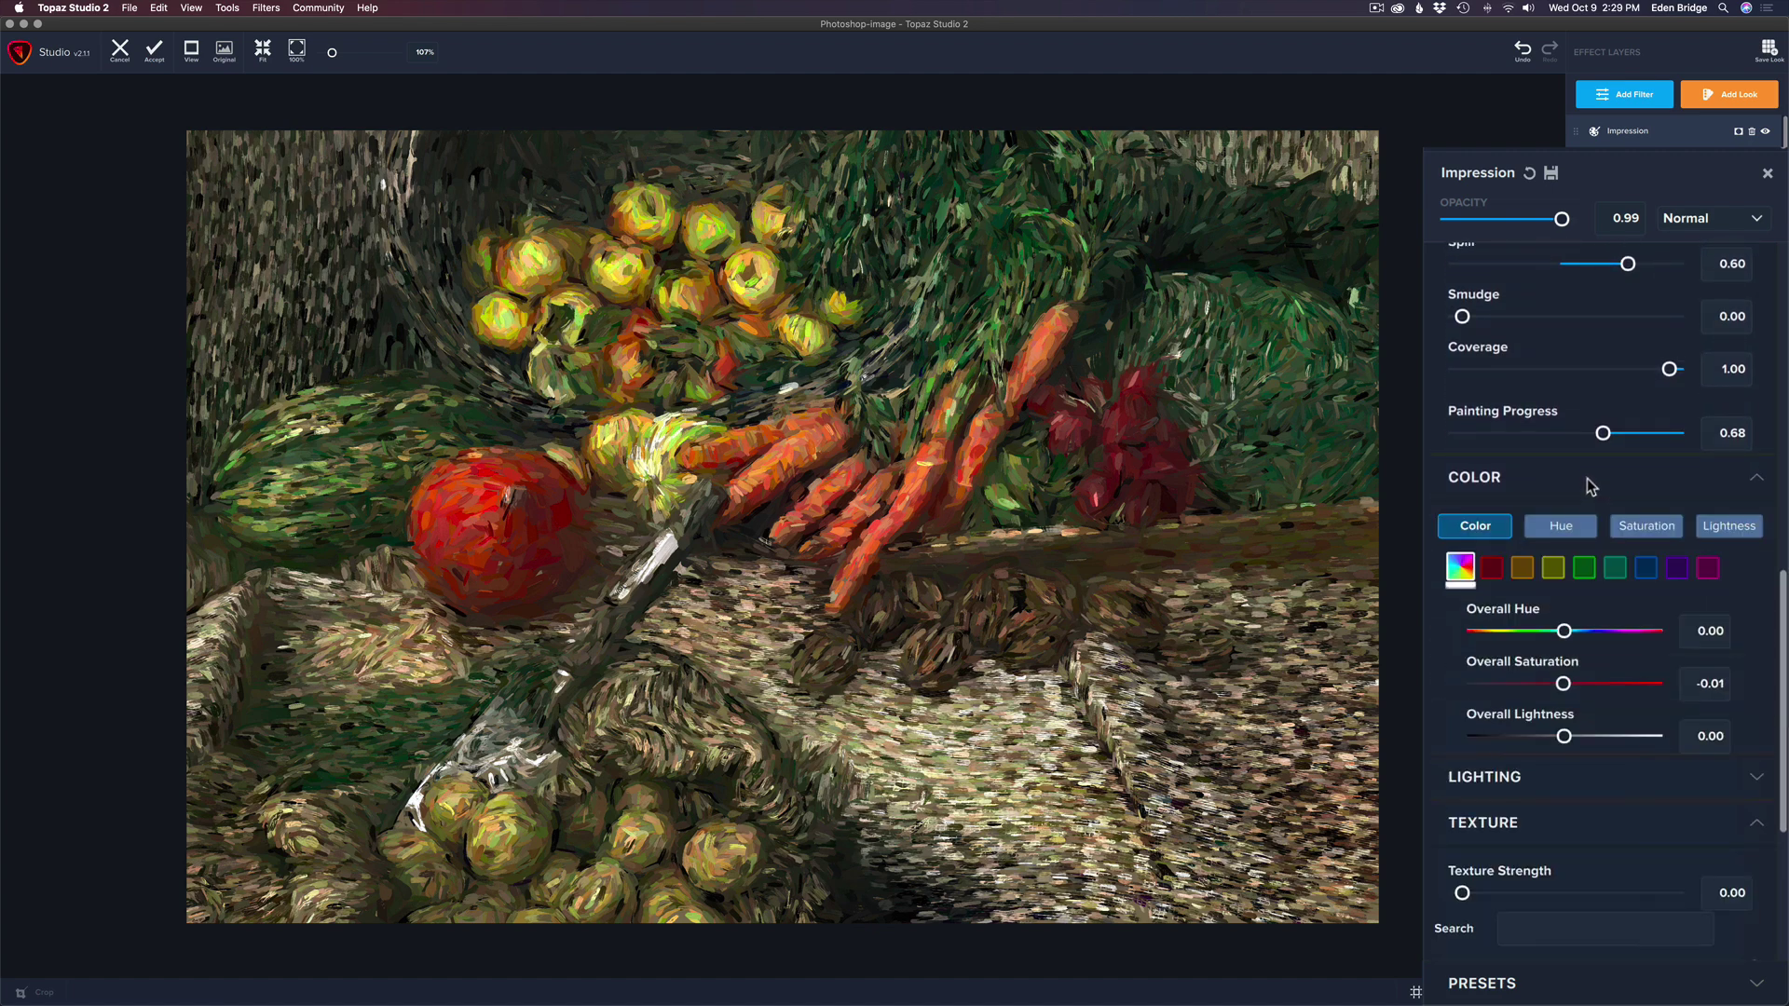
scroll(1769, 592, "down", 2)
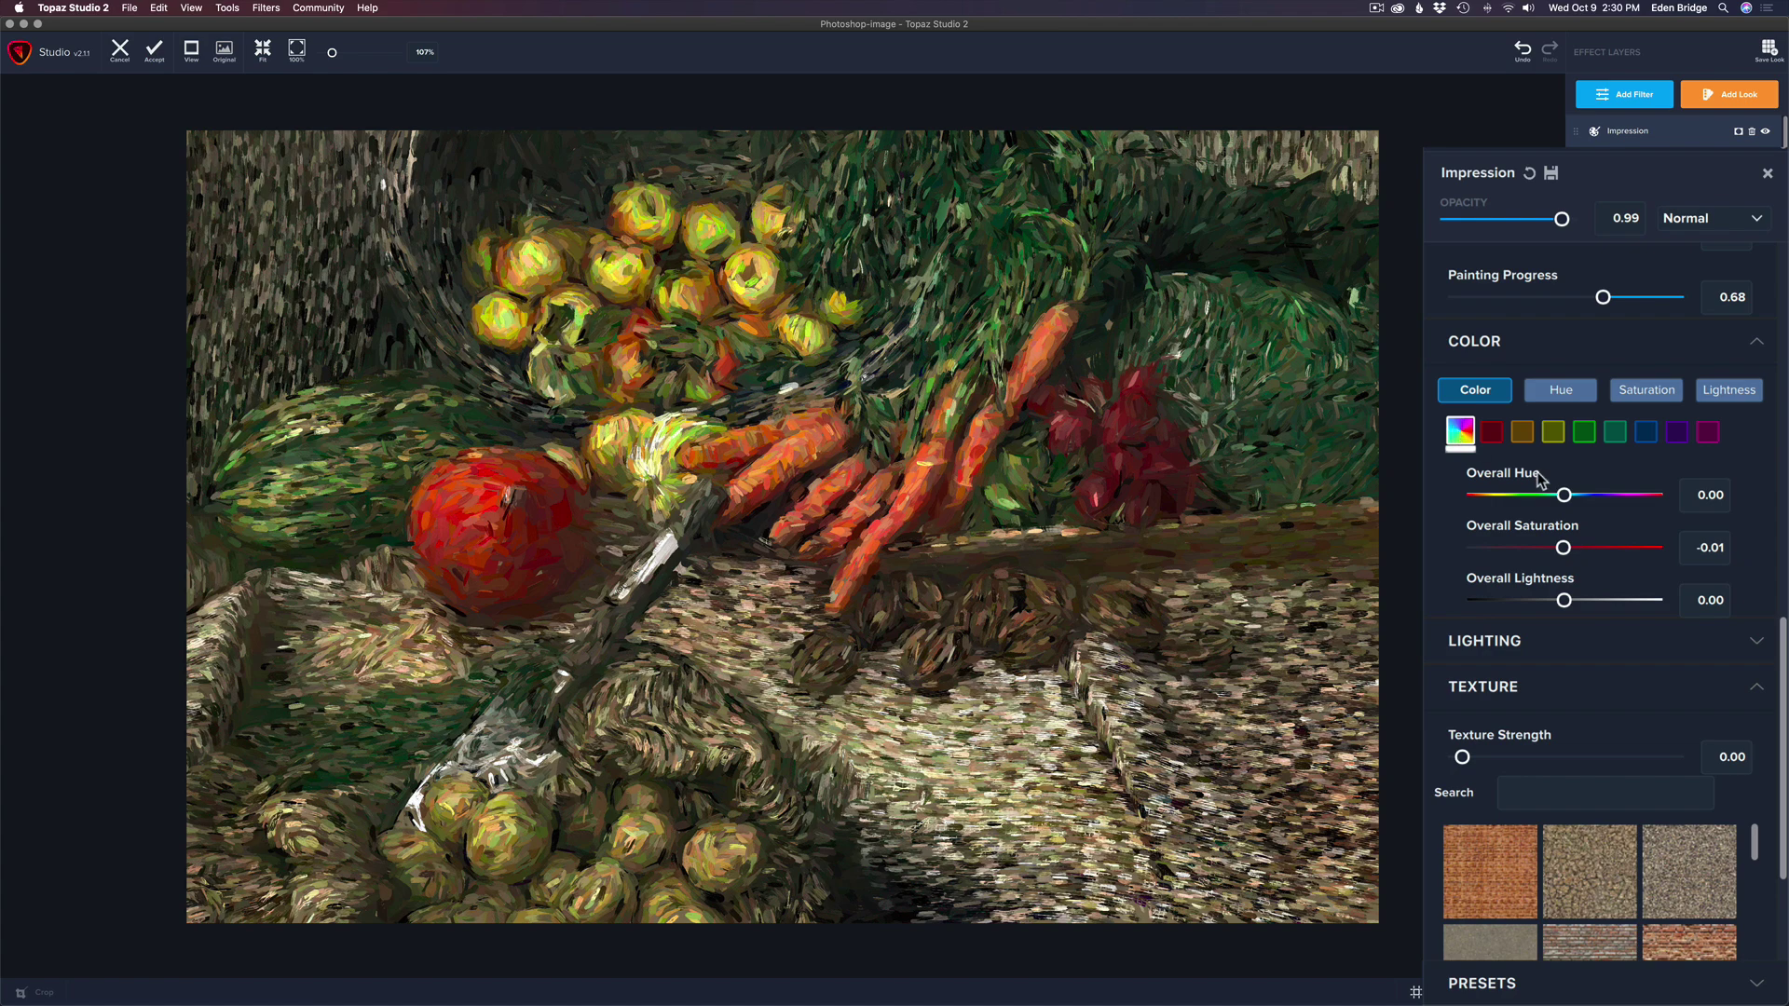
left_click_drag(1566, 494, 1465, 534)
double_click(1465, 534)
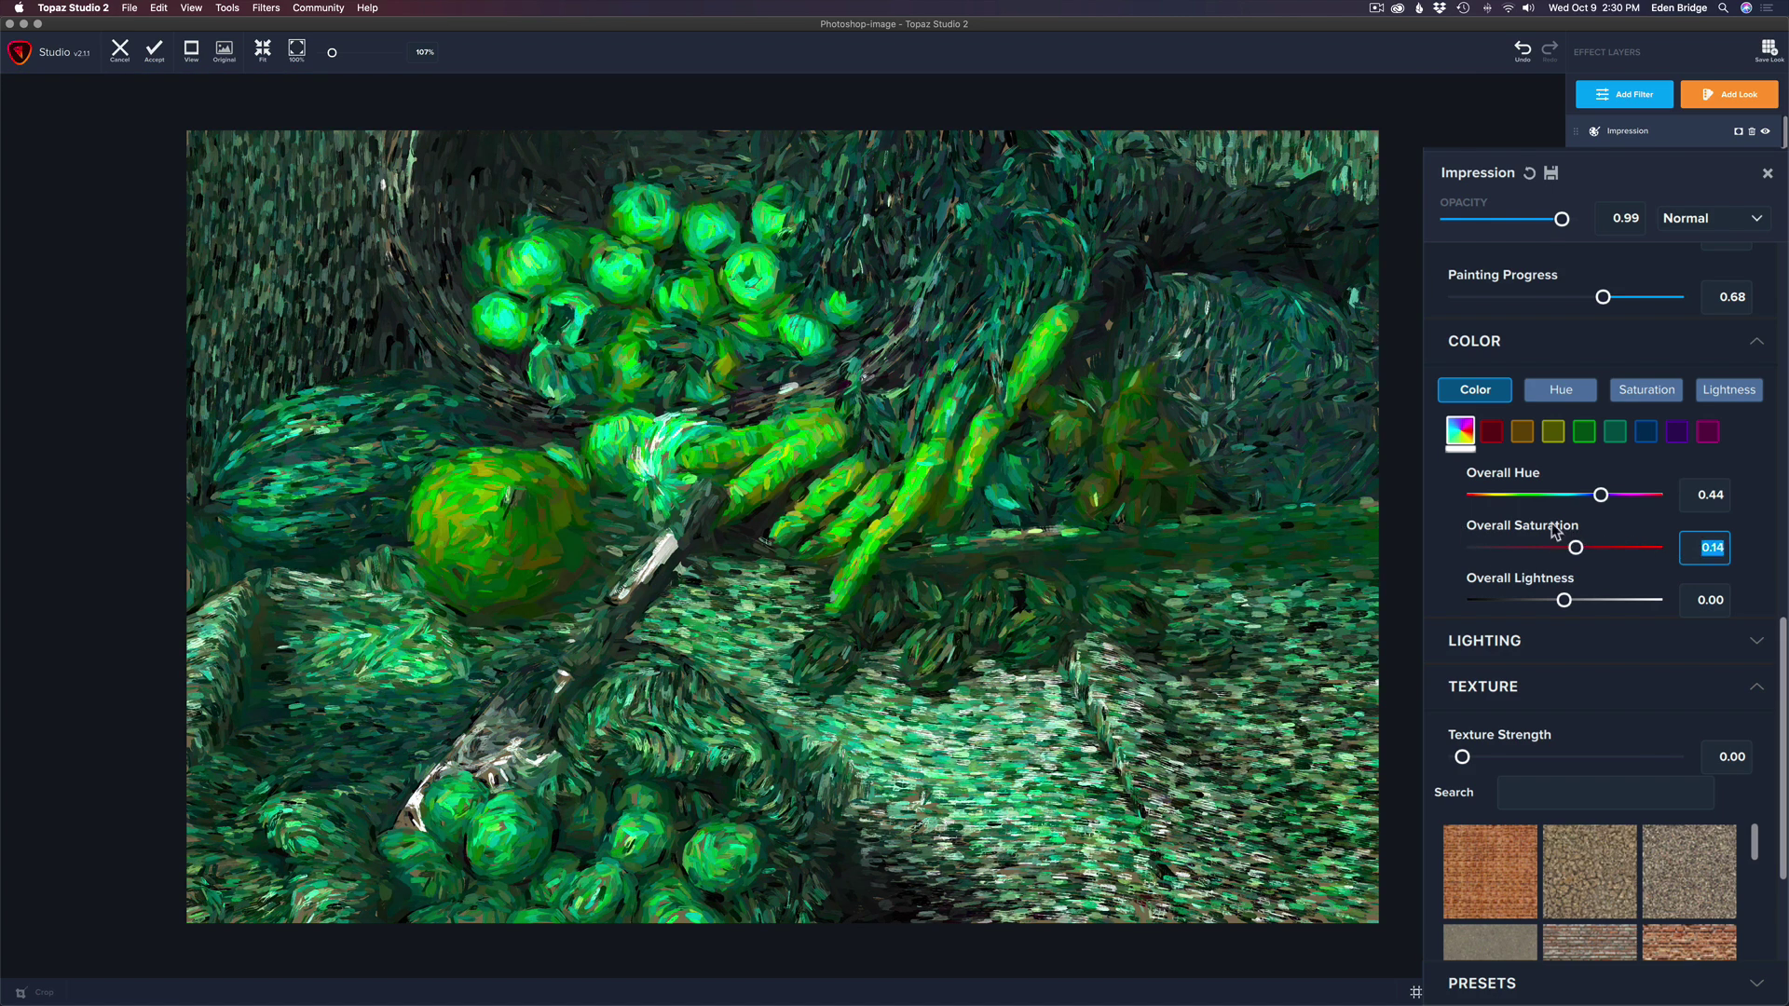
Step: Reset the overall hue and saturation to 0.00, and try out the overall lightness before returning it to 0.00
double_click(1522, 480)
double_click(1520, 531)
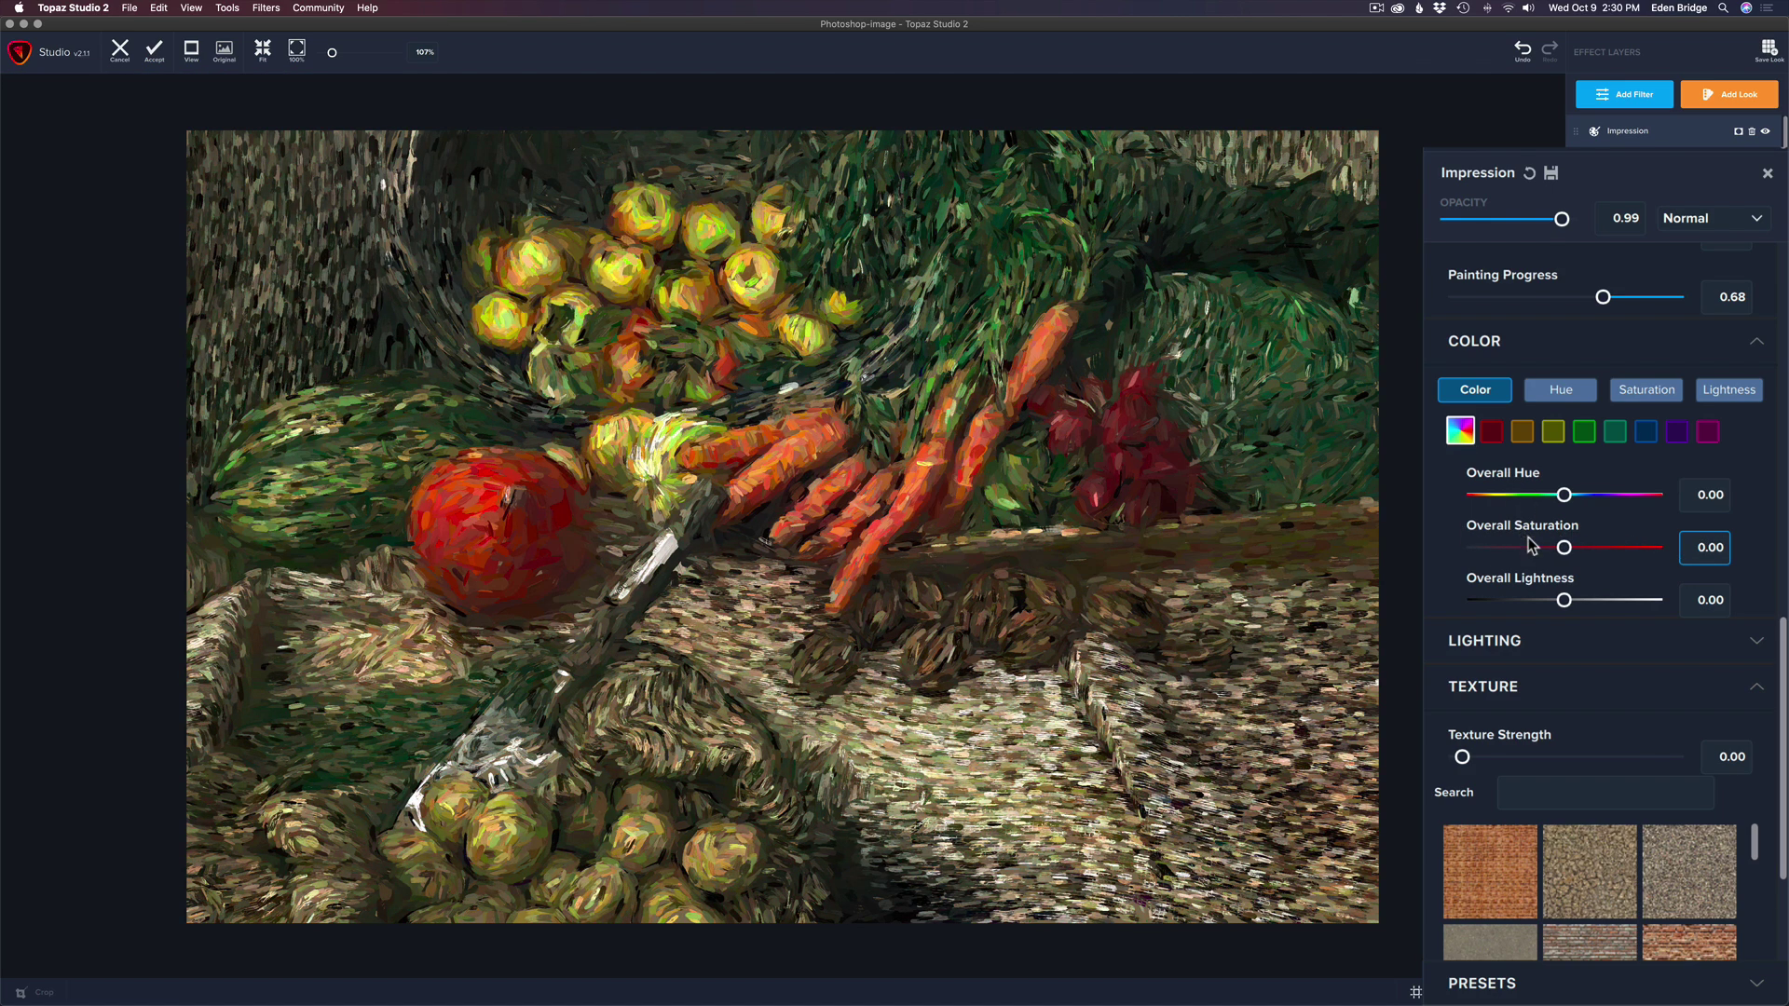
left_click_drag(1565, 600, 1602, 604)
double_click(1603, 604)
Step: Adjust the reds to a hue of 0.11, a saturation of 0.30 and a lightness of -0.38
left_click(1492, 434)
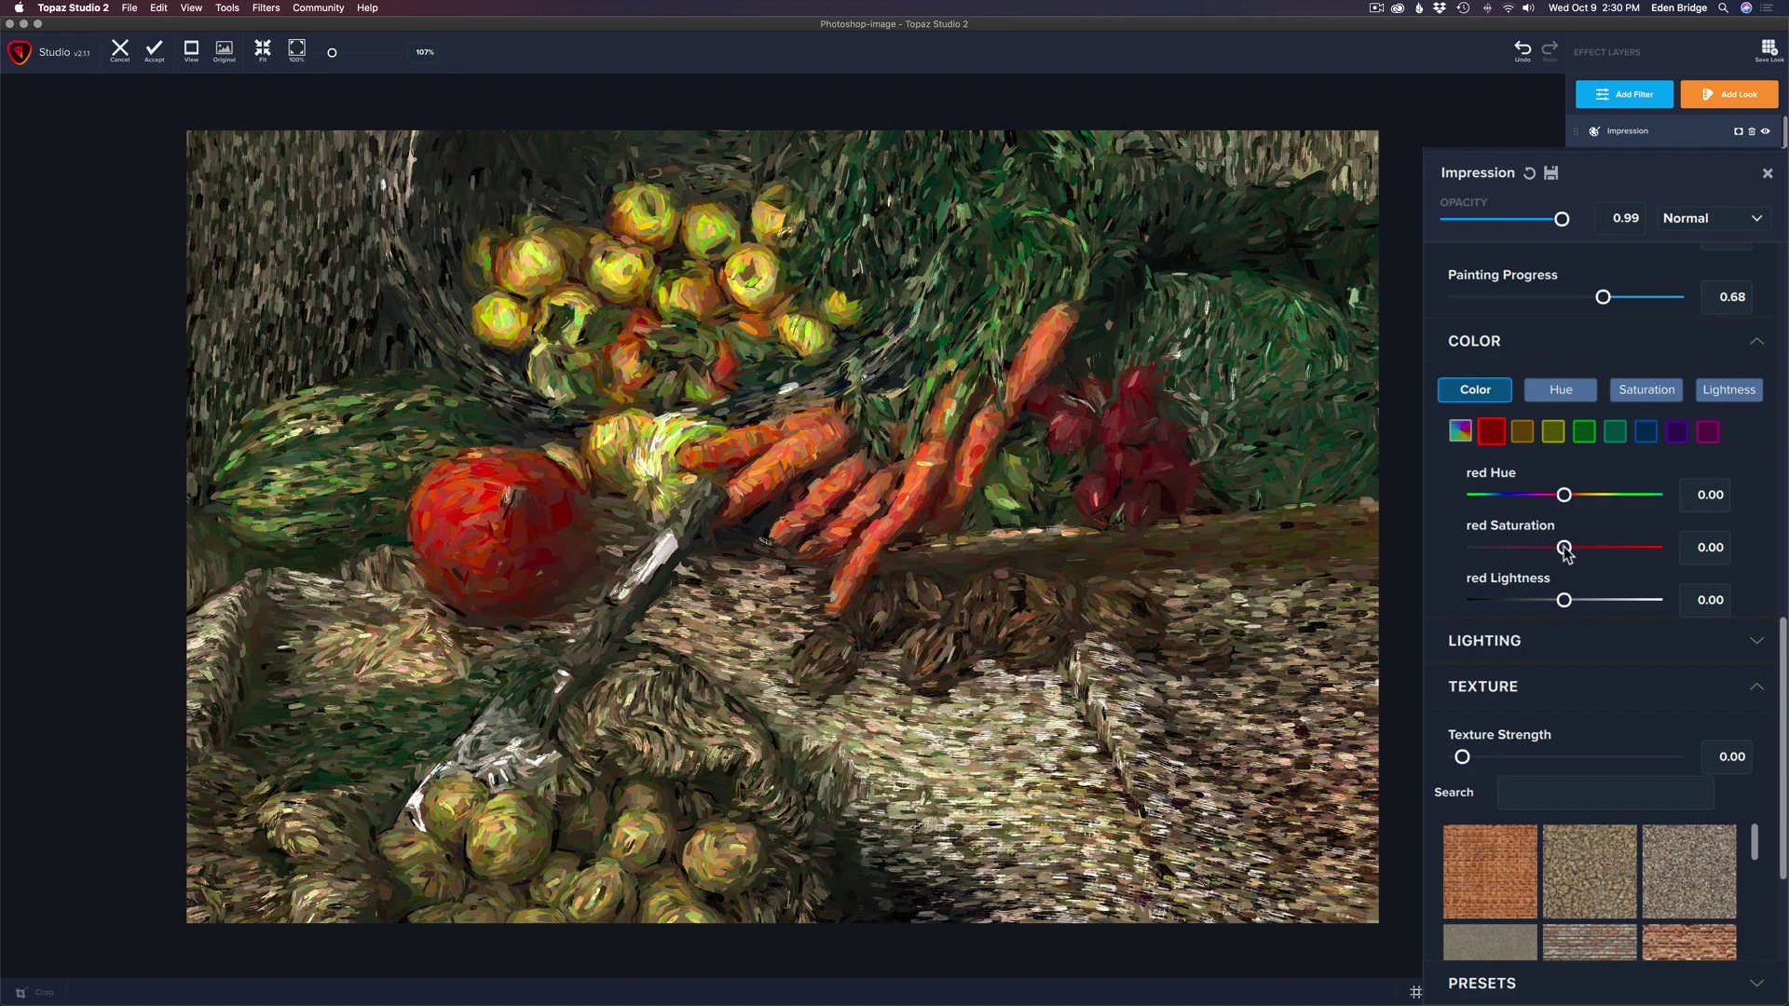
left_click(1565, 601)
left_click_drag(1565, 601, 1575, 499)
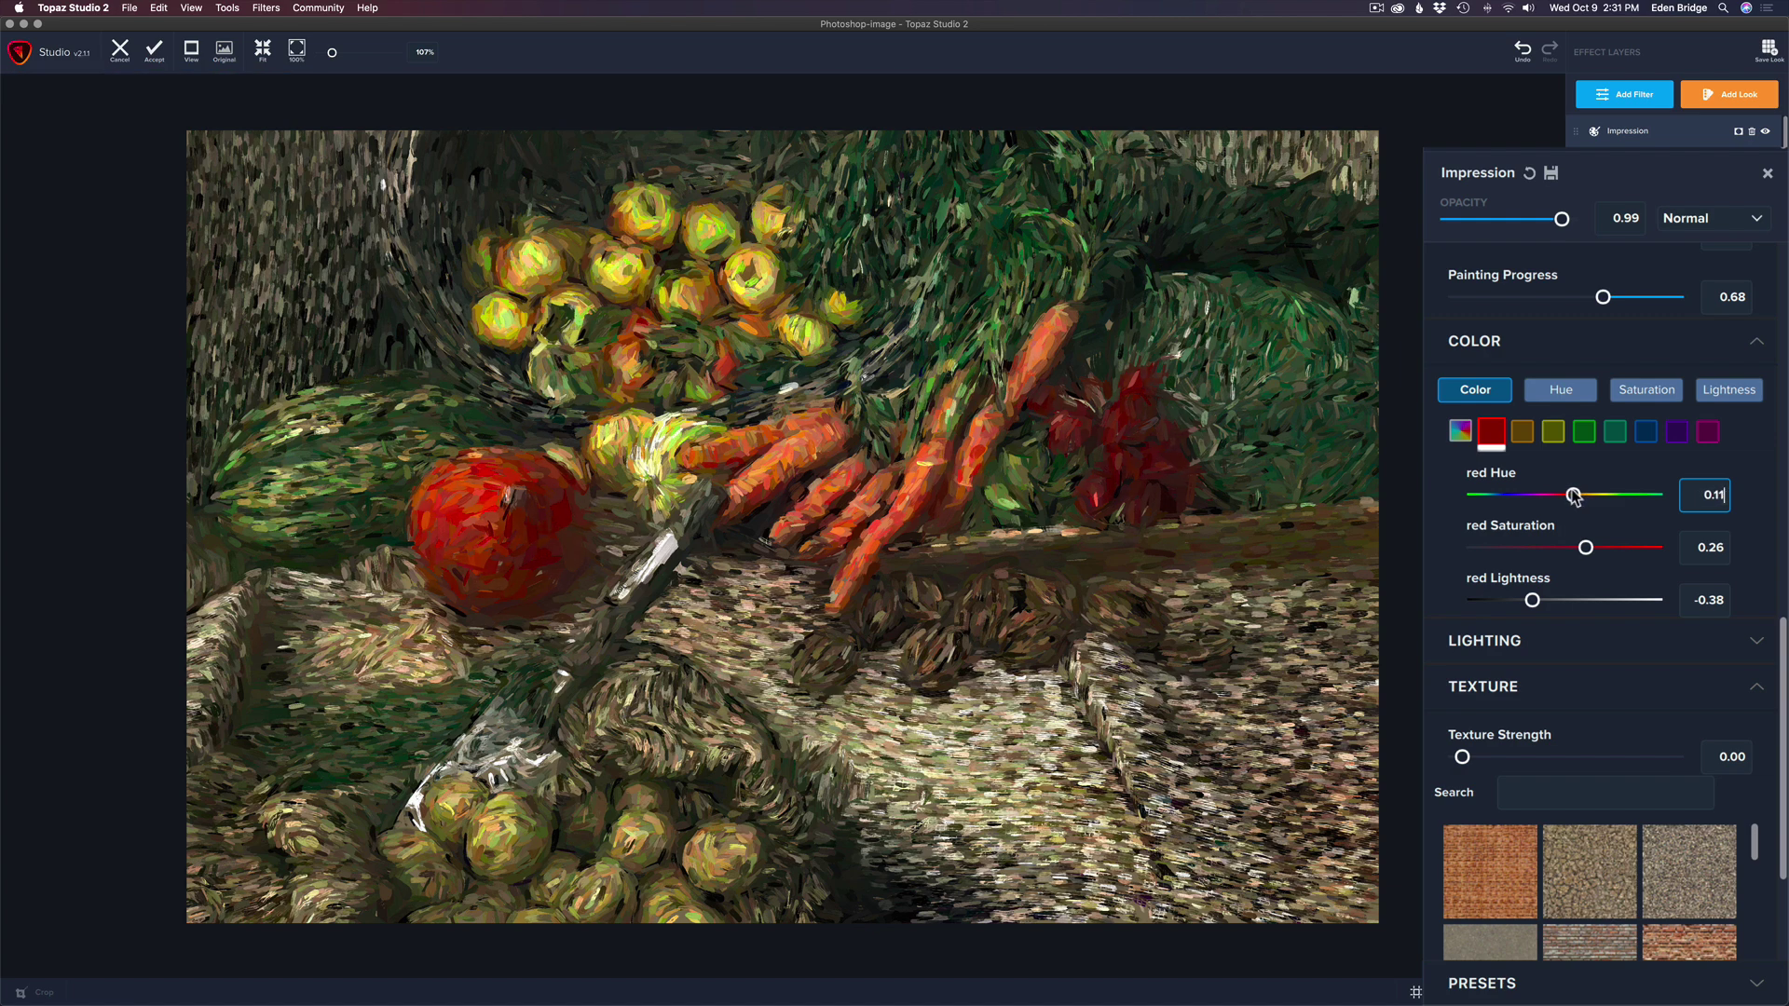
left_click_drag(1575, 499, 1591, 550)
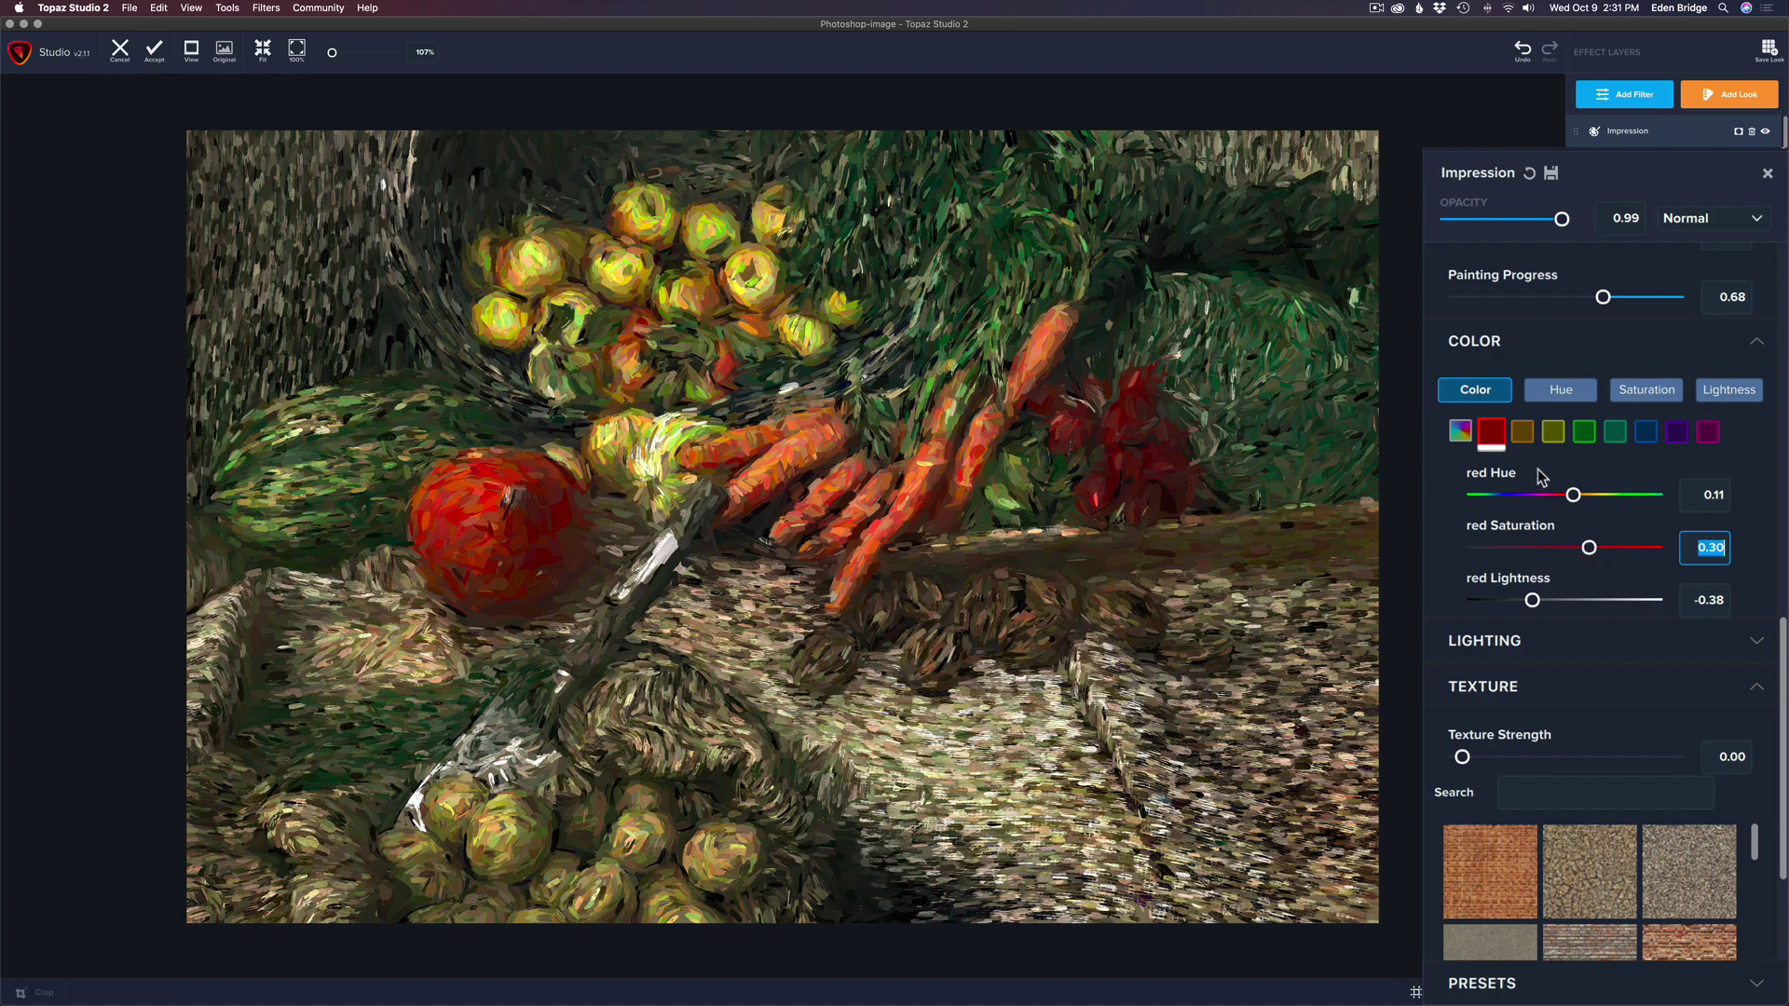
Step: Adjust the oranges to a saturation of 0.28 and a lightness of 0.04, with their hue at 0.00
left_click(1522, 433)
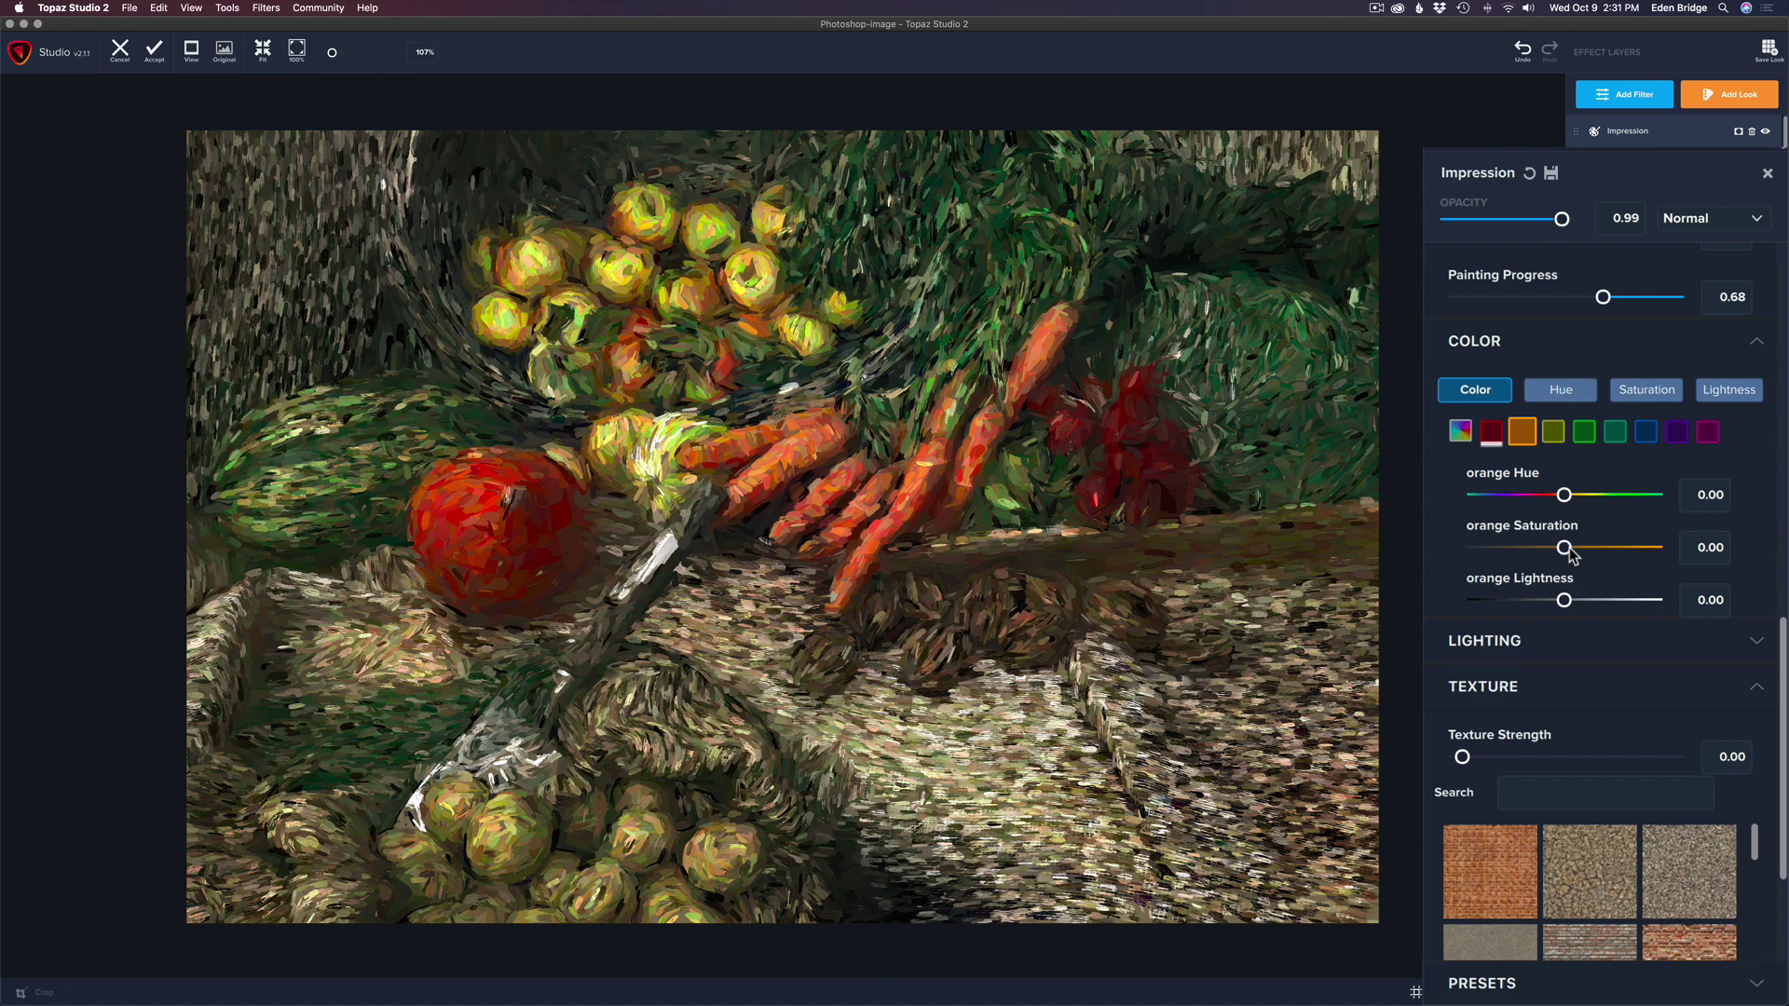
left_click_drag(1568, 550, 1570, 599)
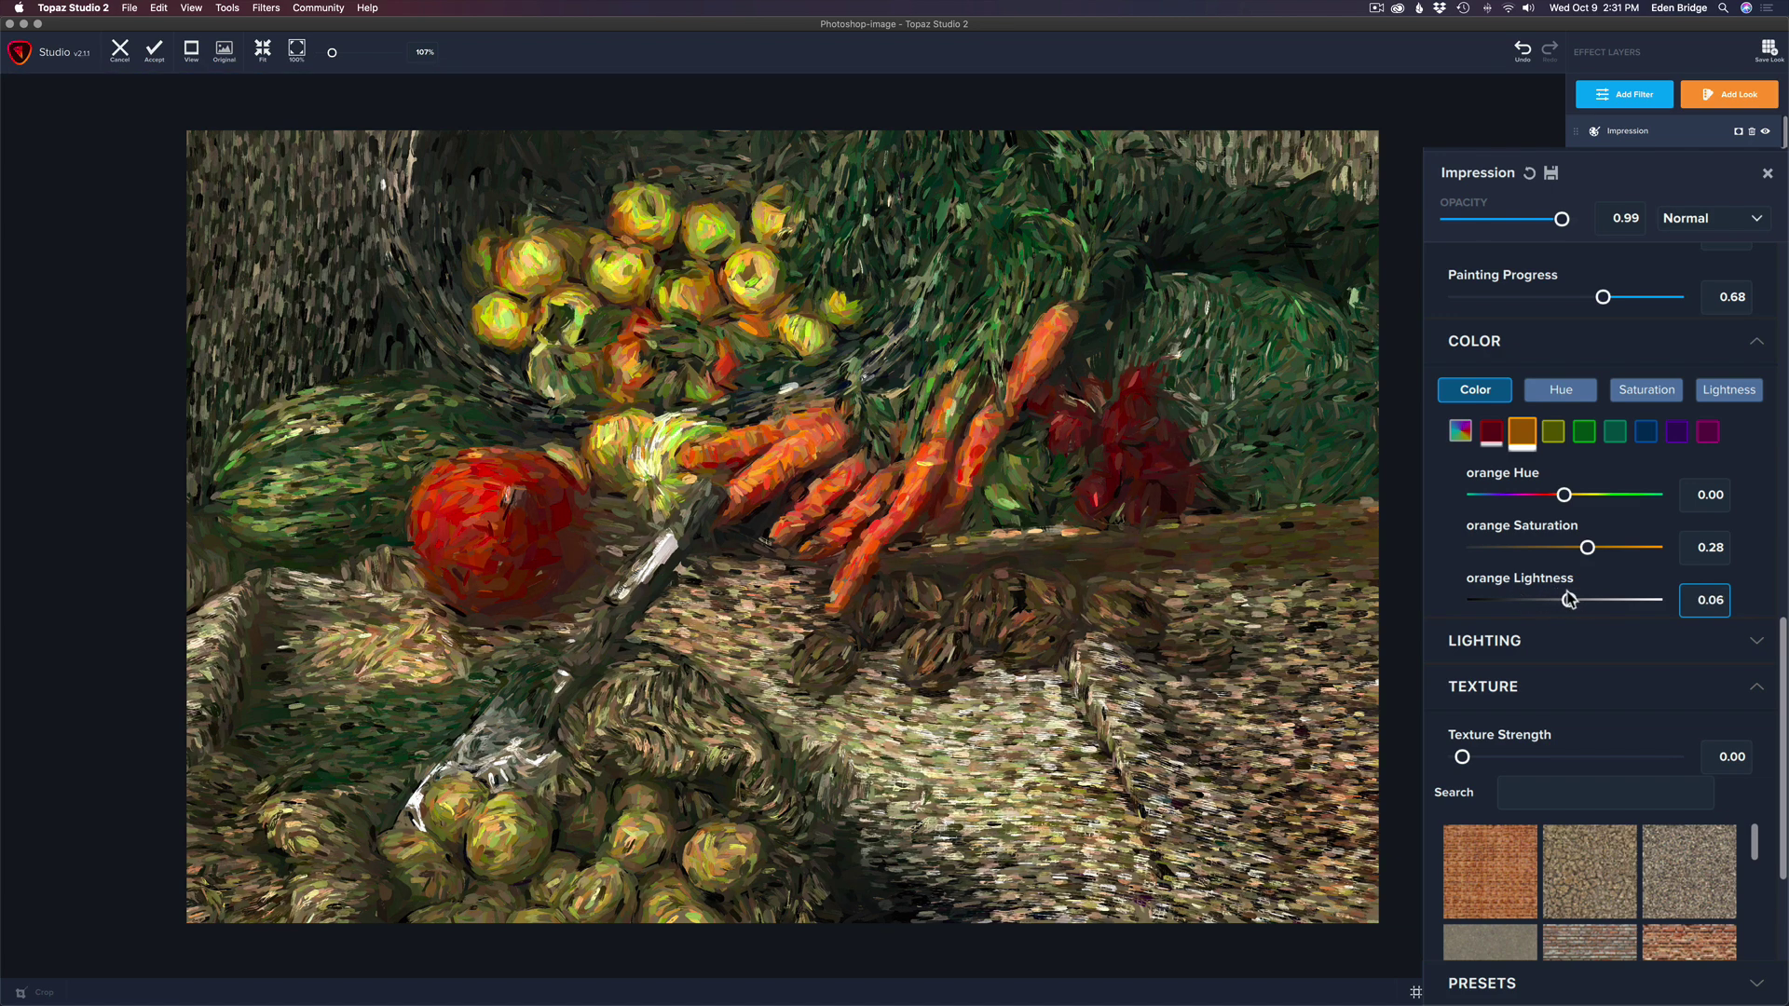
left_click_drag(1570, 599, 1569, 599)
left_click_drag(1569, 494, 1556, 495)
type("0")
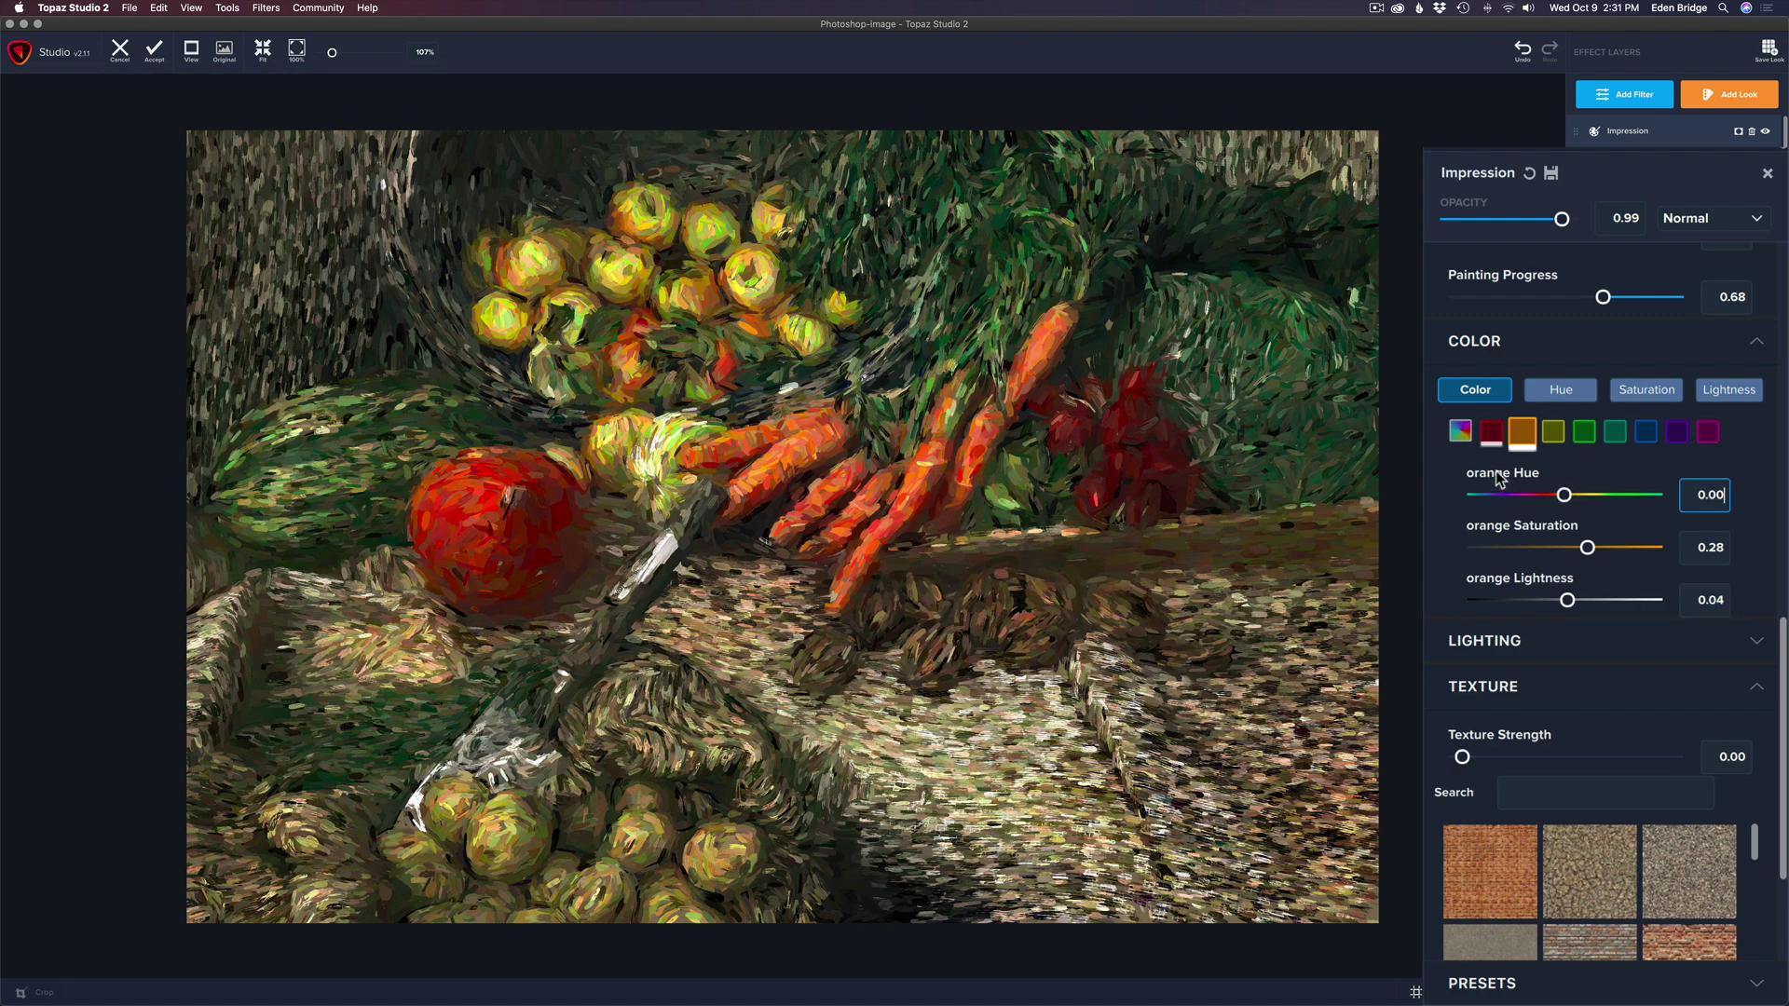
key("Return")
Step: Try a yellow saturation of -0.77 and a yellow lightness of -0.13, returning both to 0.00
left_click(1552, 432)
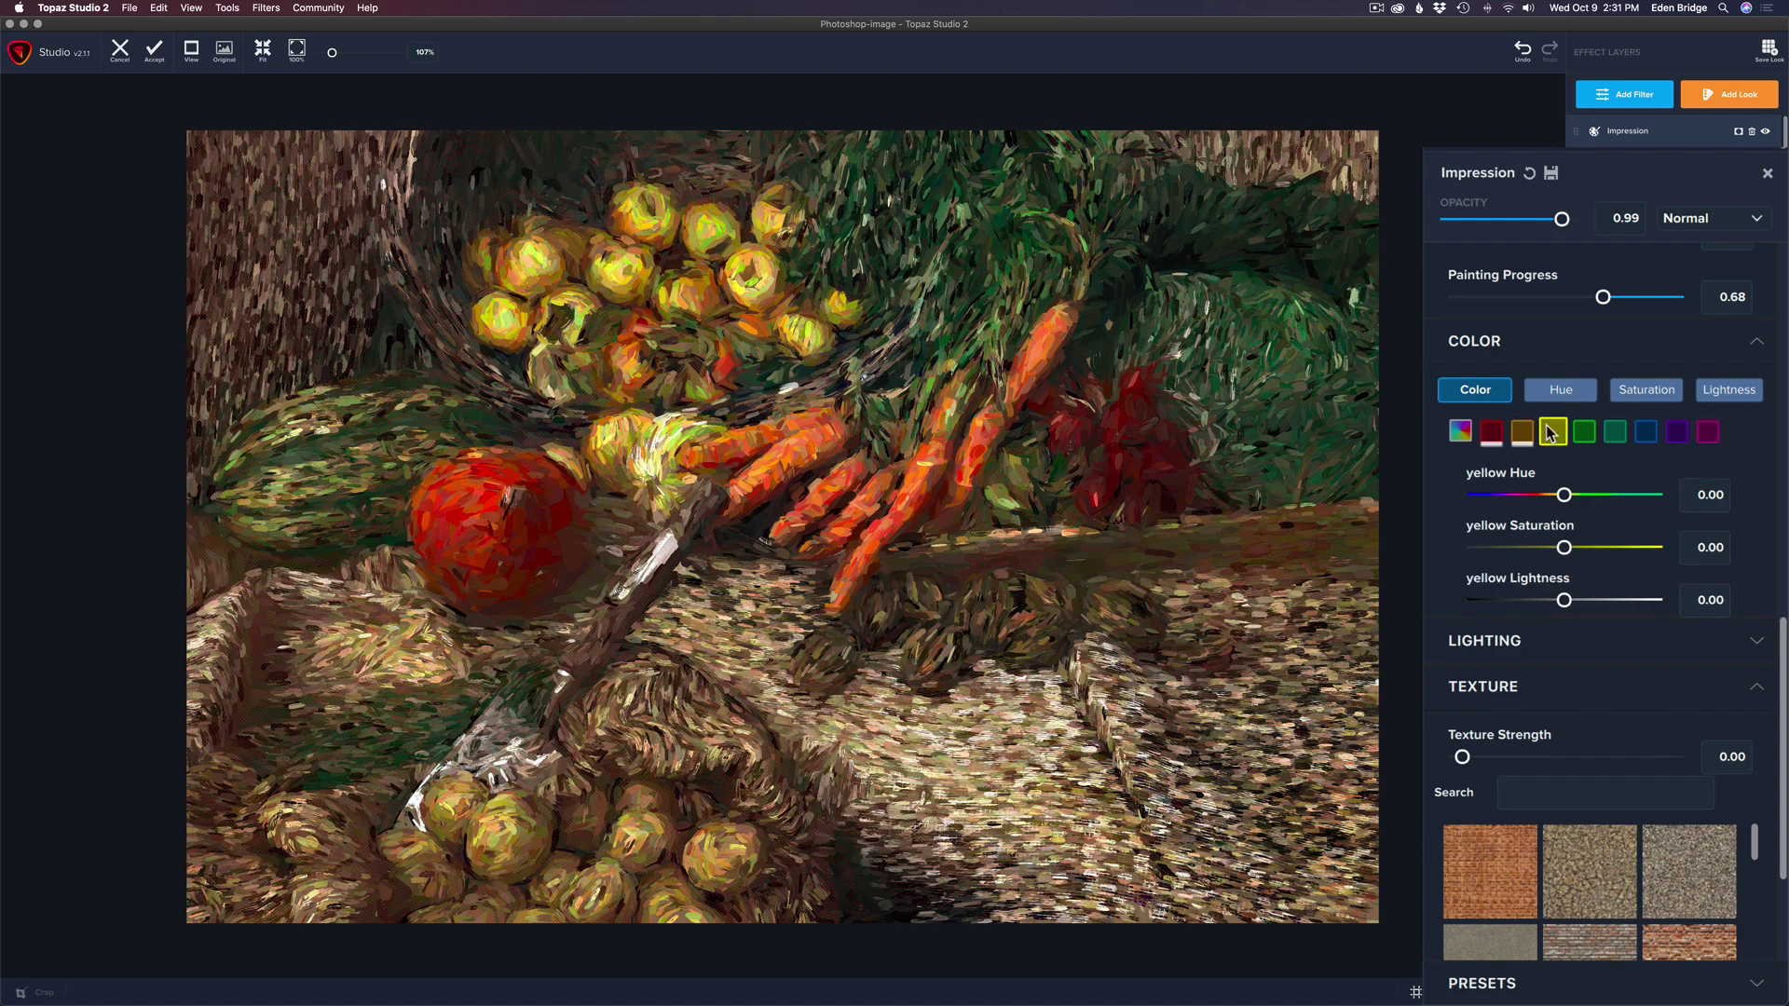
left_click_drag(1565, 549, 1501, 543)
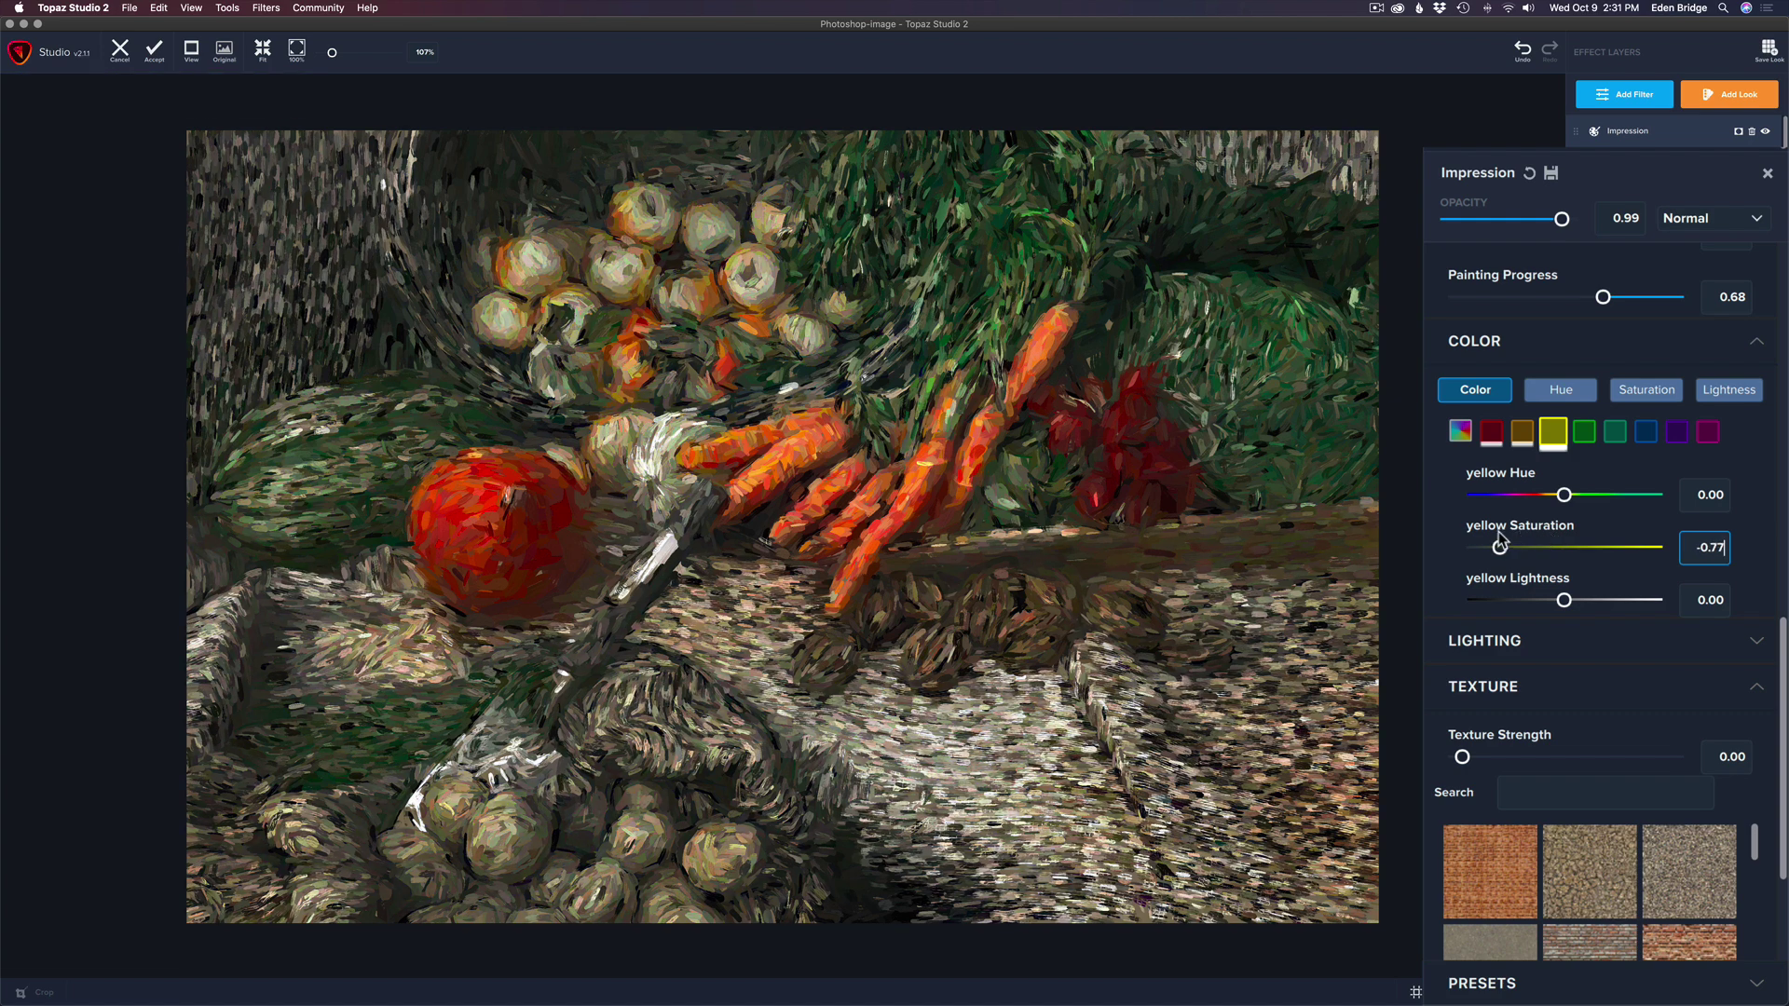
left_click_drag(1500, 544, 1564, 547)
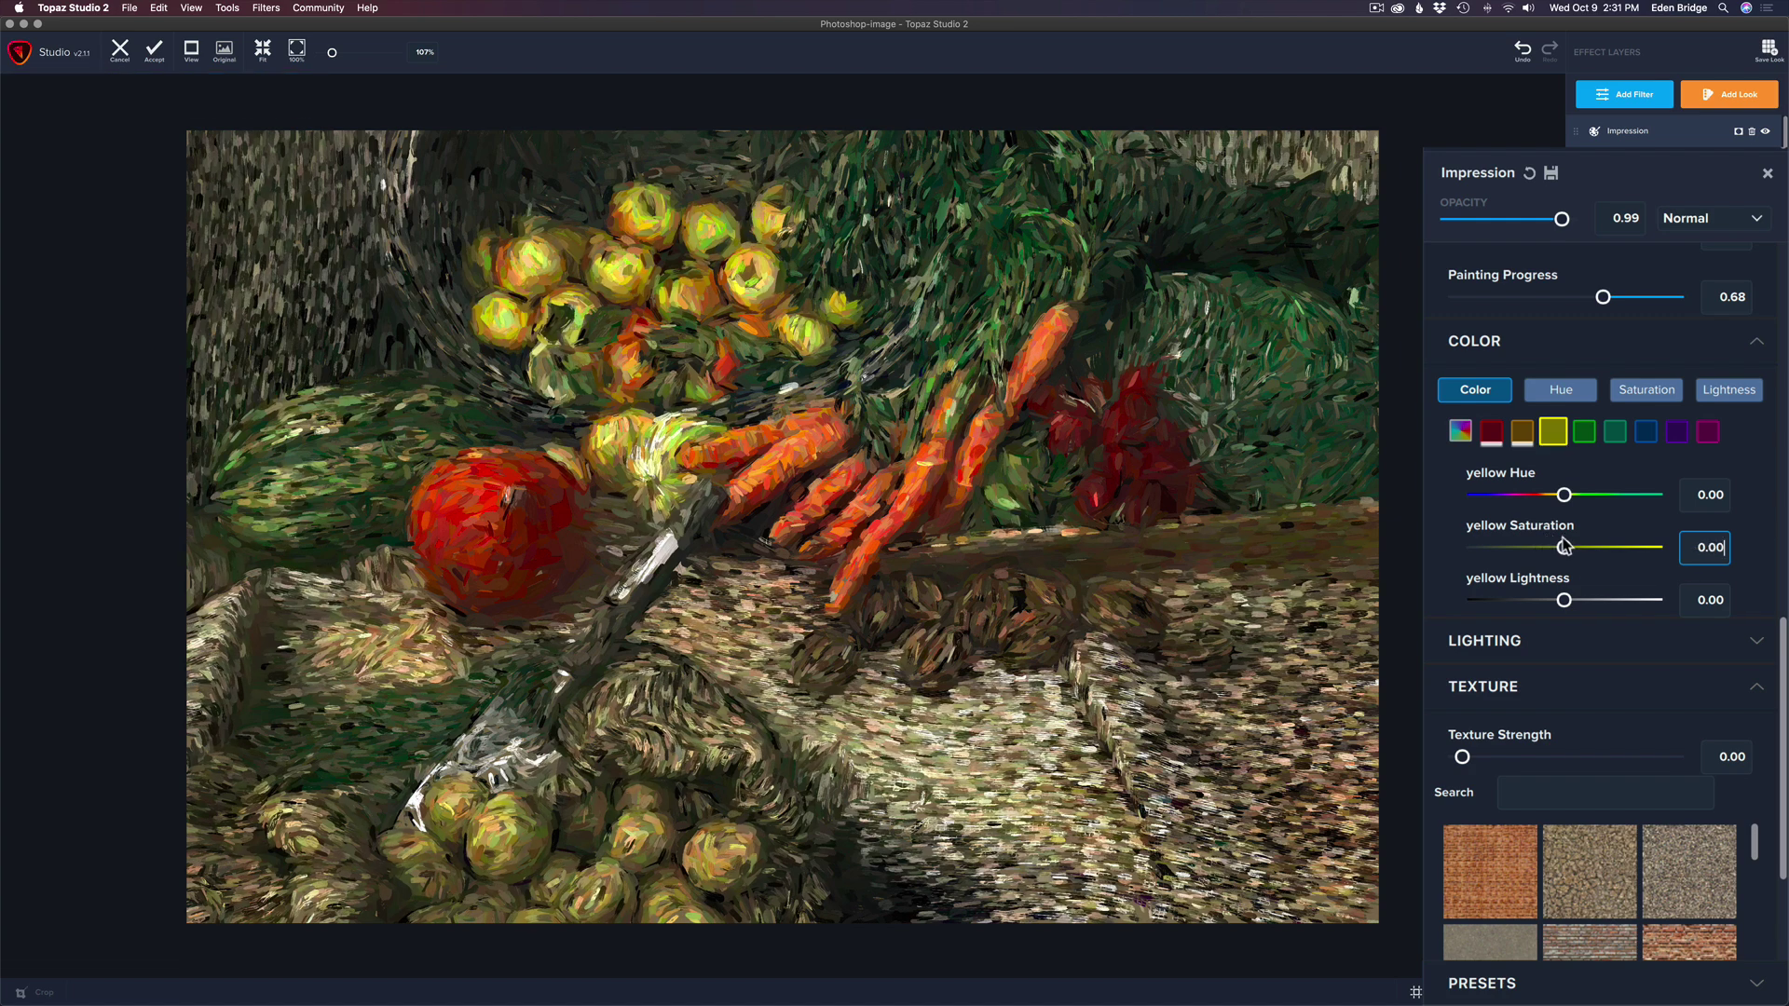
double_click(1565, 548)
mouse_move(1565, 601)
left_mouse_down()
mouse_move(1514, 601)
mouse_move(1582, 598)
left_mouse_up()
double_click(1581, 598)
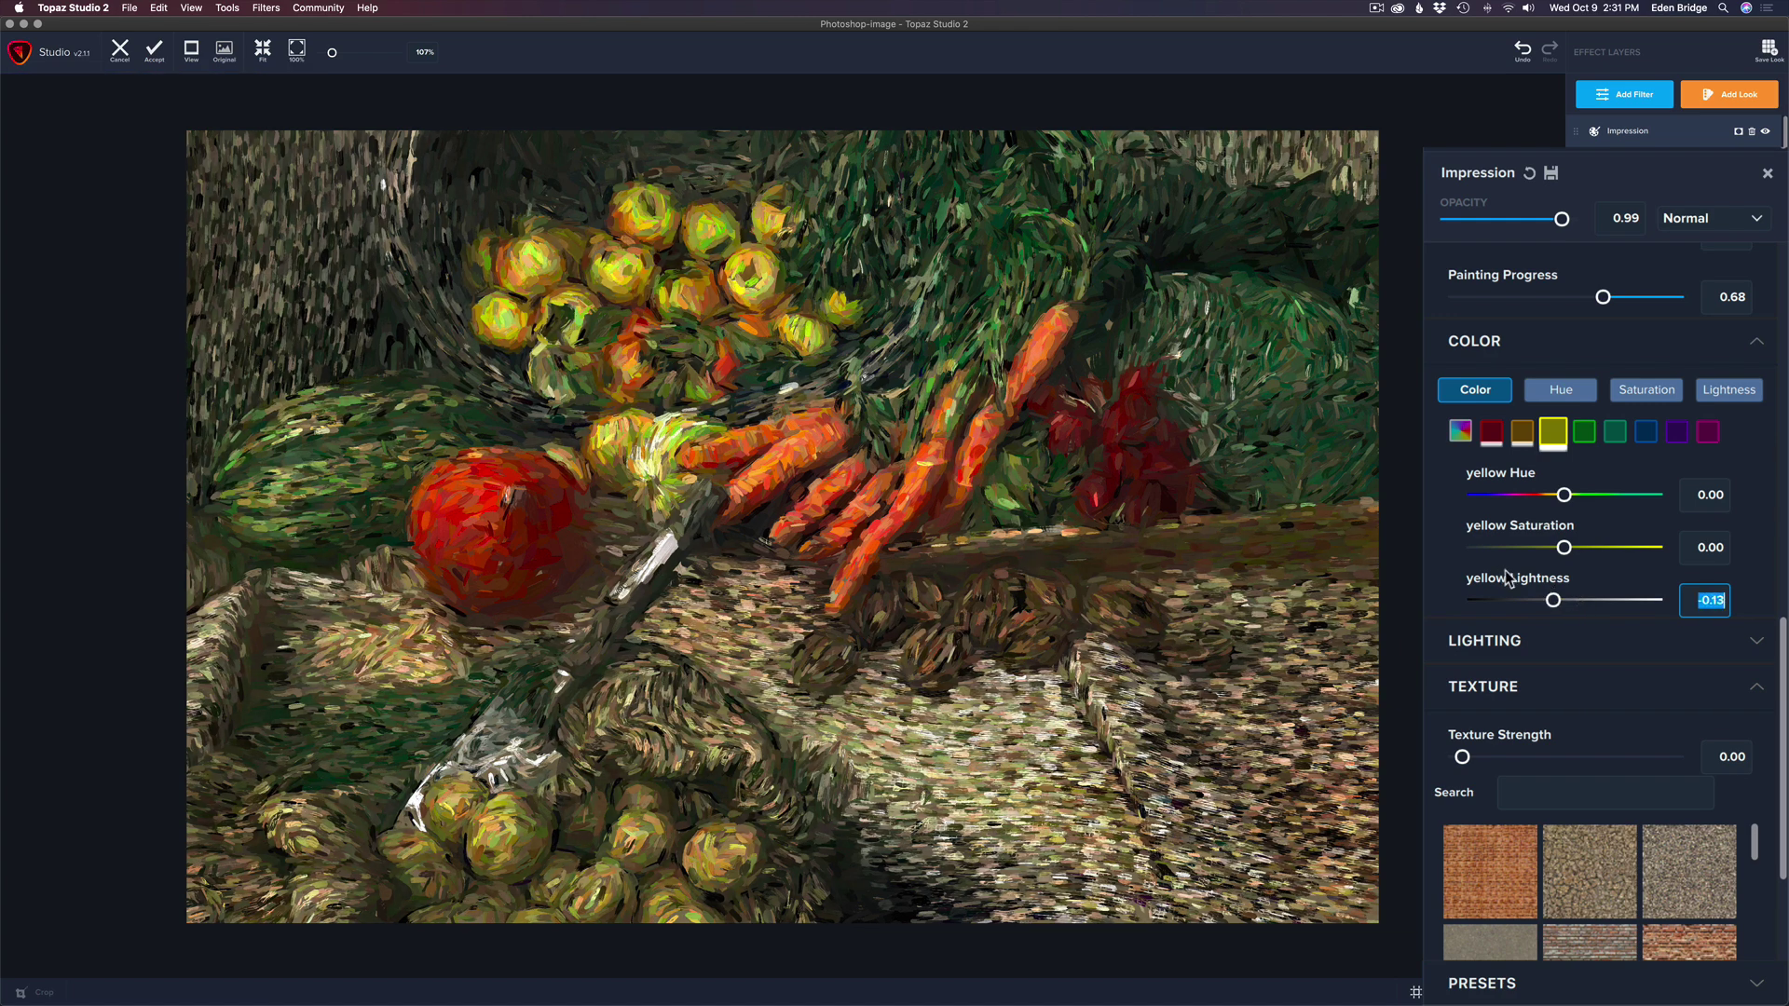
Step: Set the yellow hue to -0.11 and collapse the color settings
left_click_drag(1565, 495, 1550, 495)
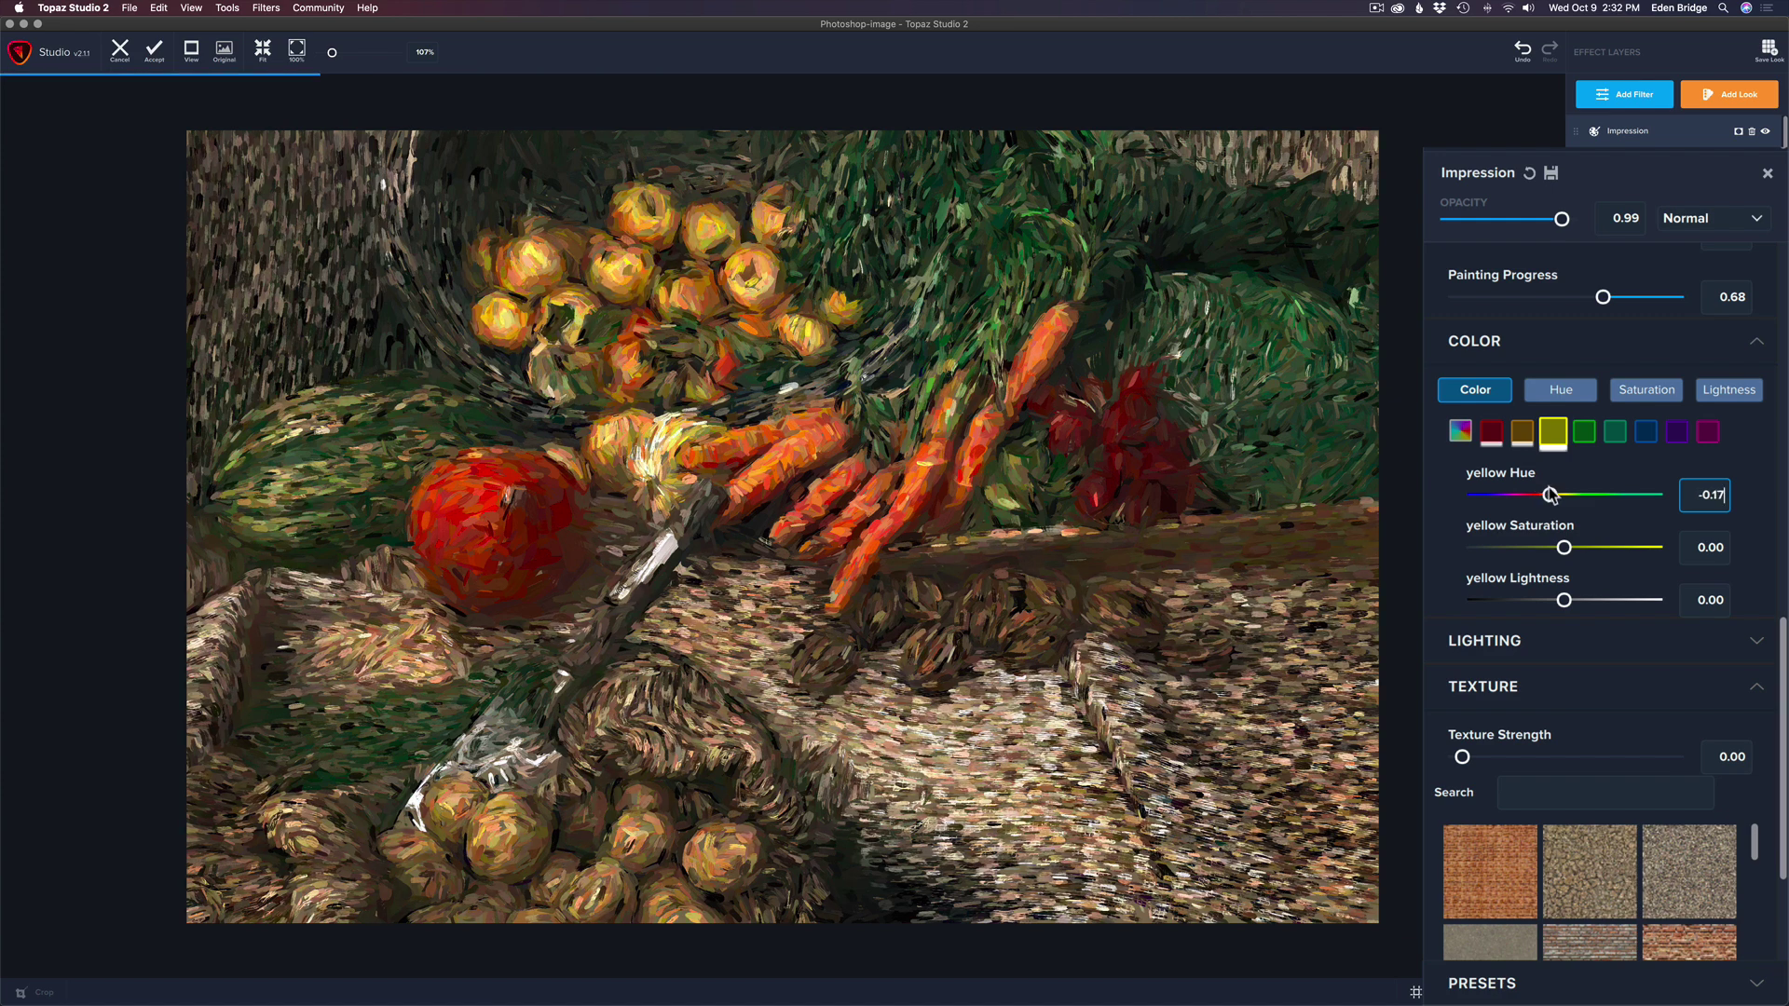
left_click_drag(1550, 495, 1556, 494)
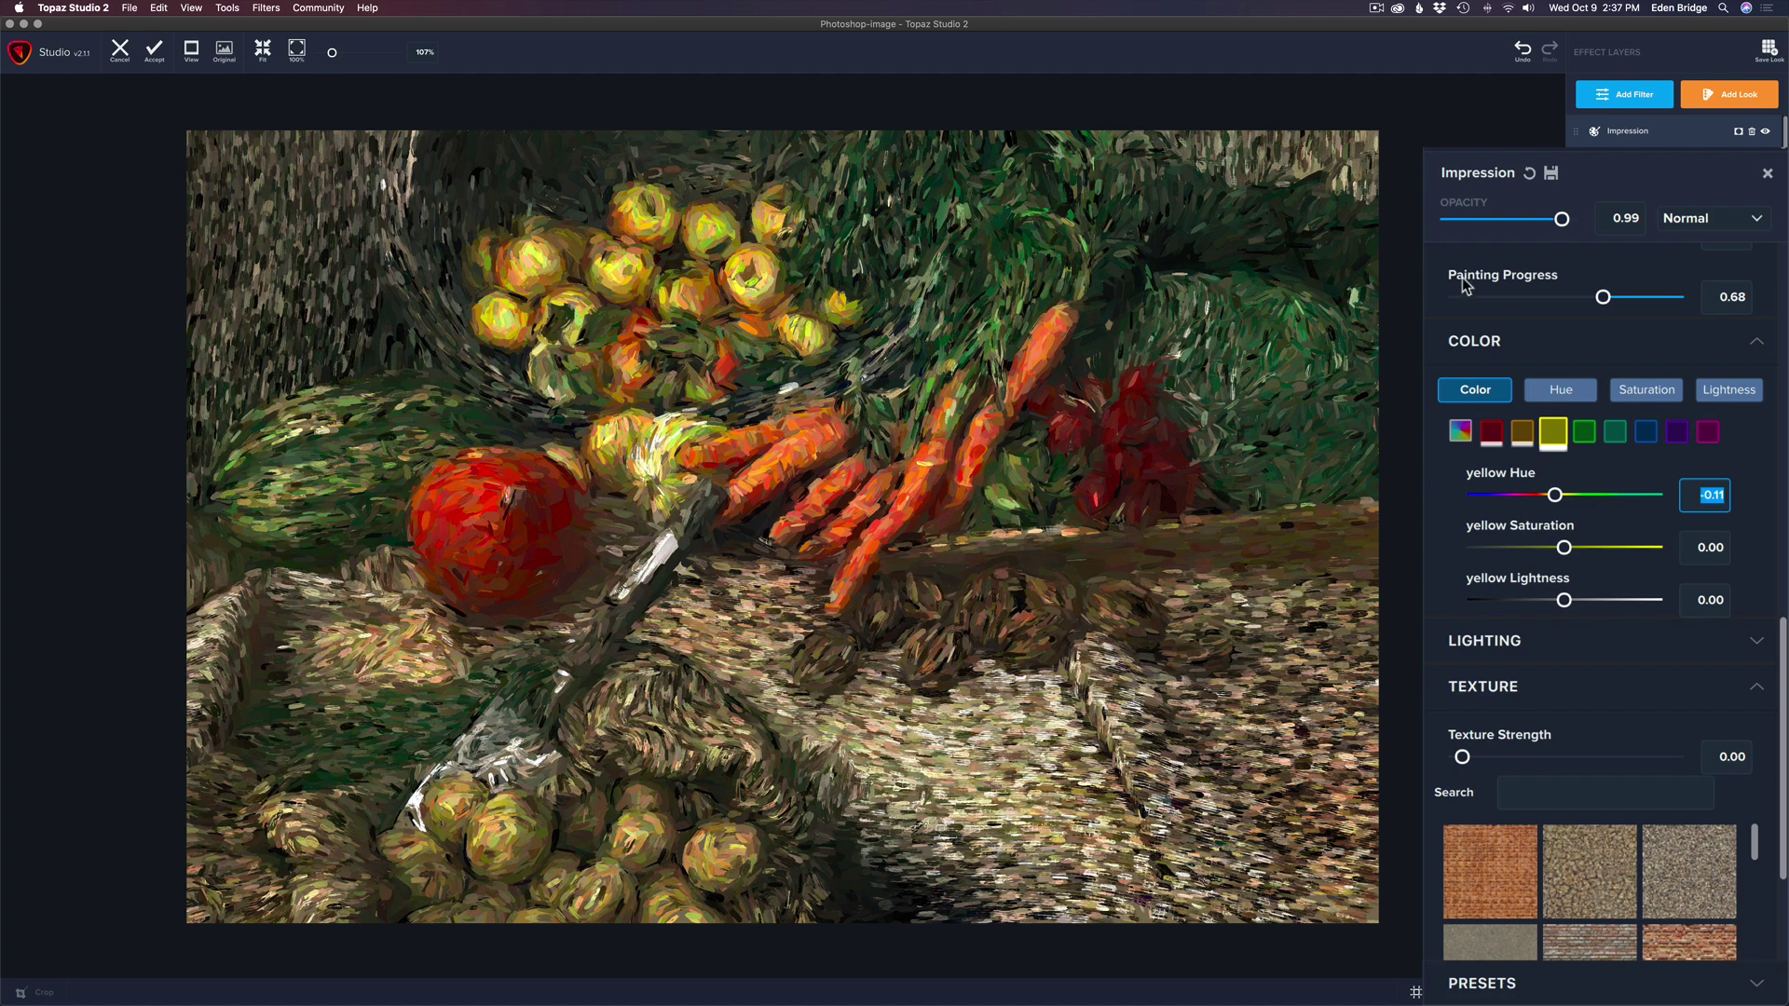
left_click(1605, 343)
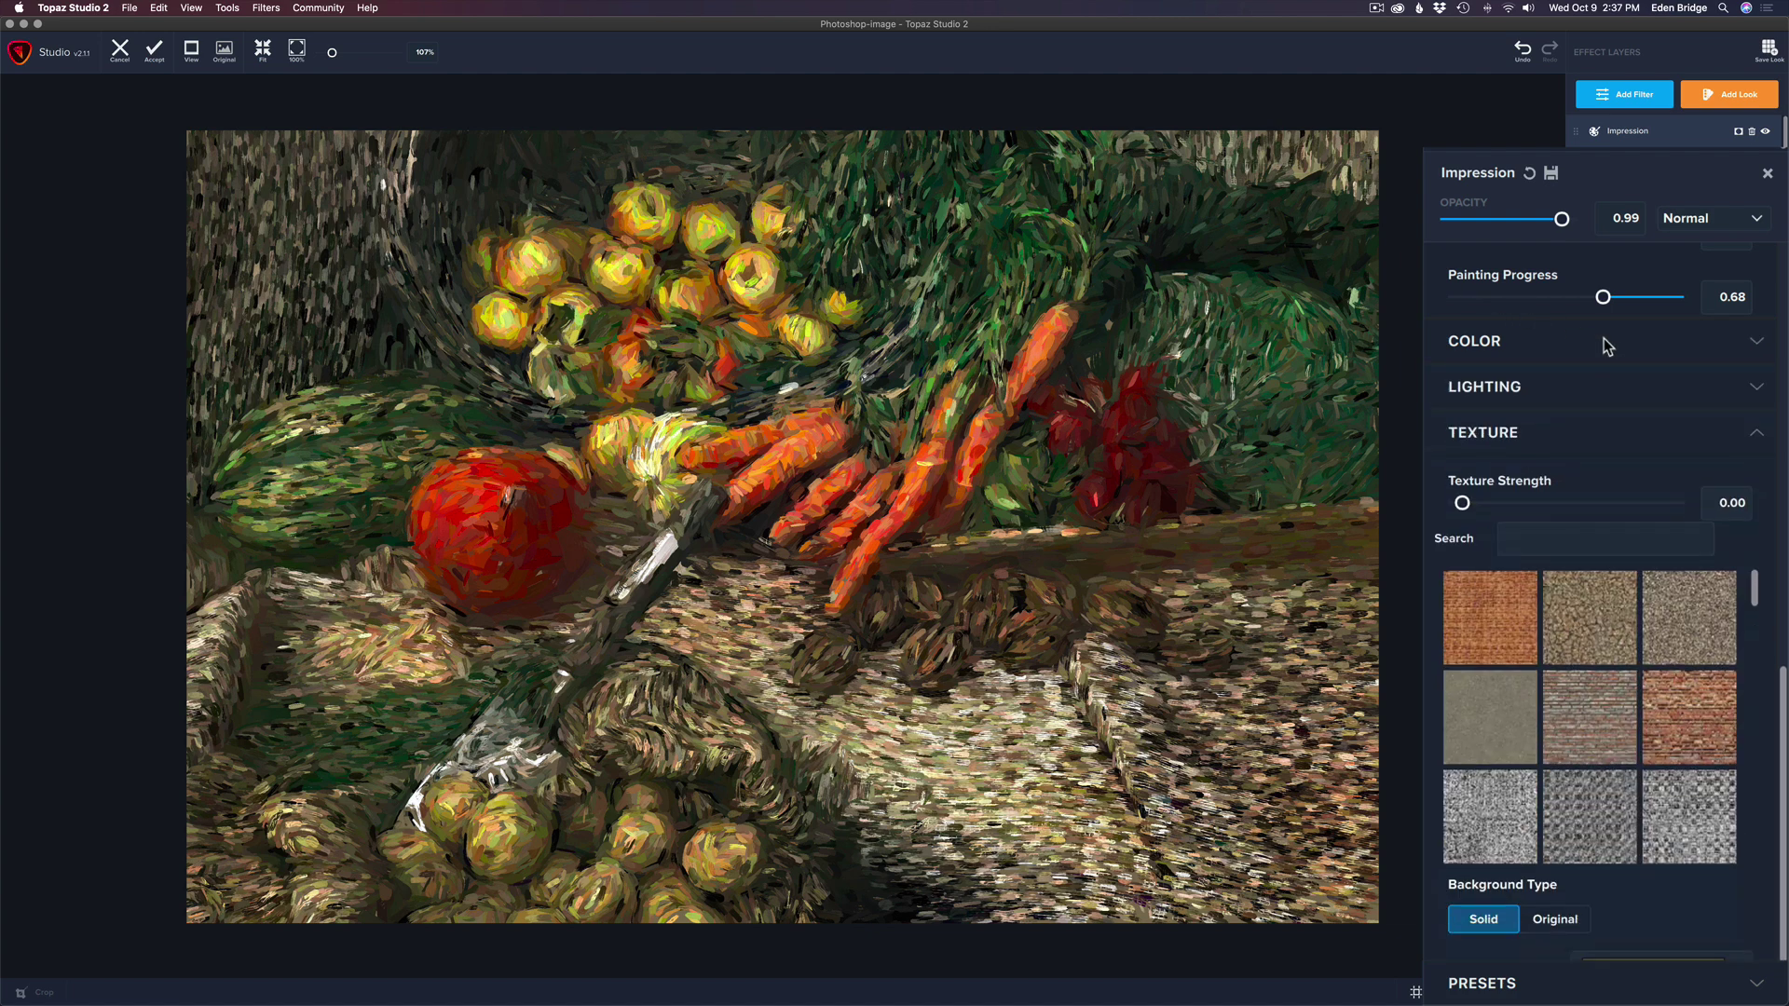
Step: Adjust the filter's lighting to a brightness of -0.08, a highlight of -0.29 and a shadow of -0.09
left_click(1615, 393)
scroll(1615, 429, "down", 2)
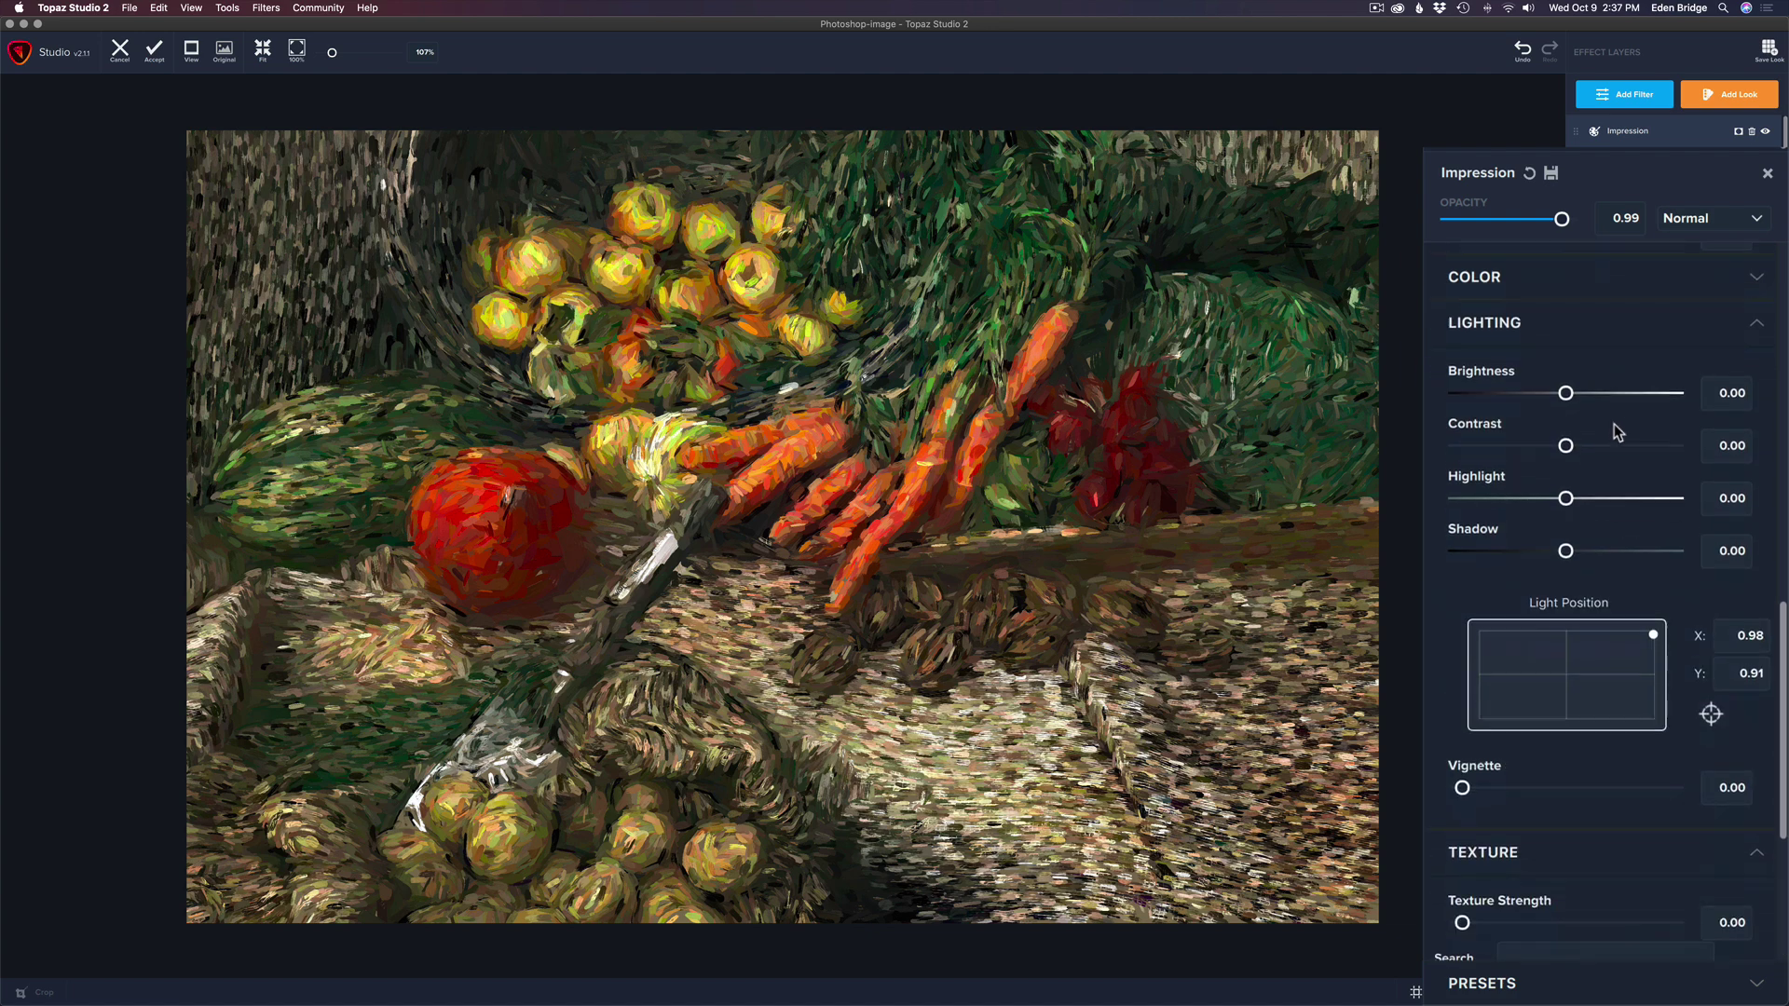
left_click_drag(1567, 386, 1566, 442)
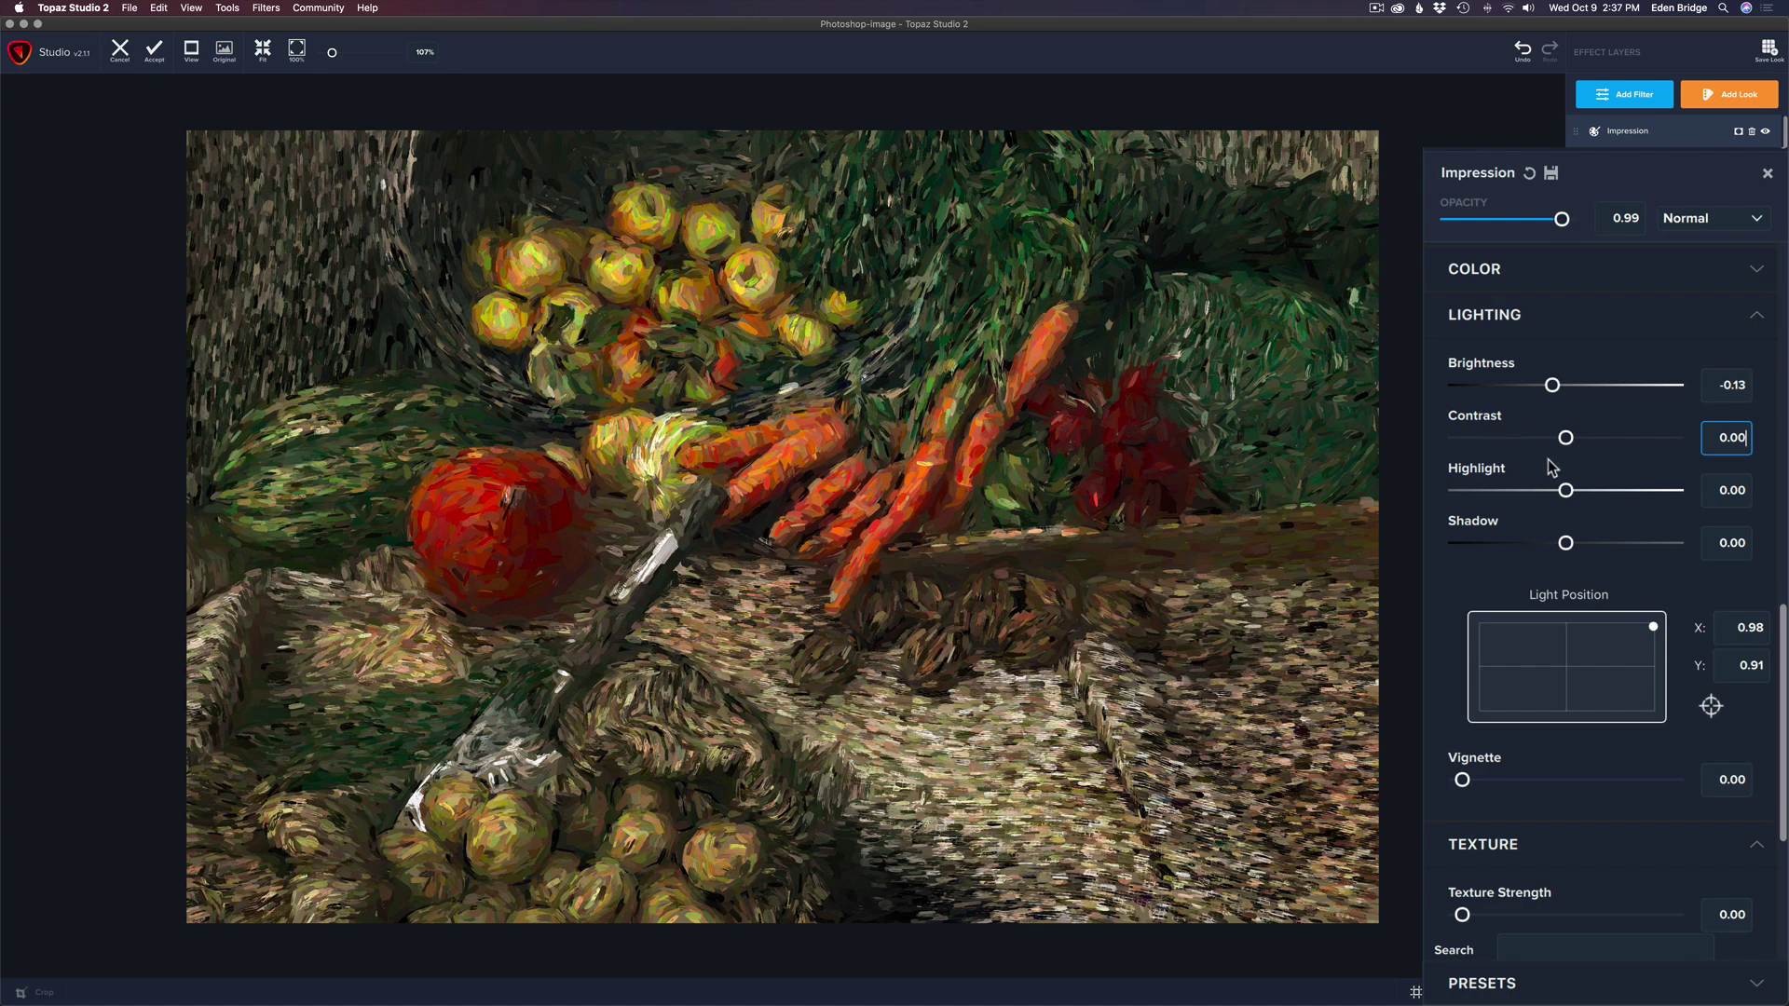
left_click_drag(1569, 494, 1556, 542)
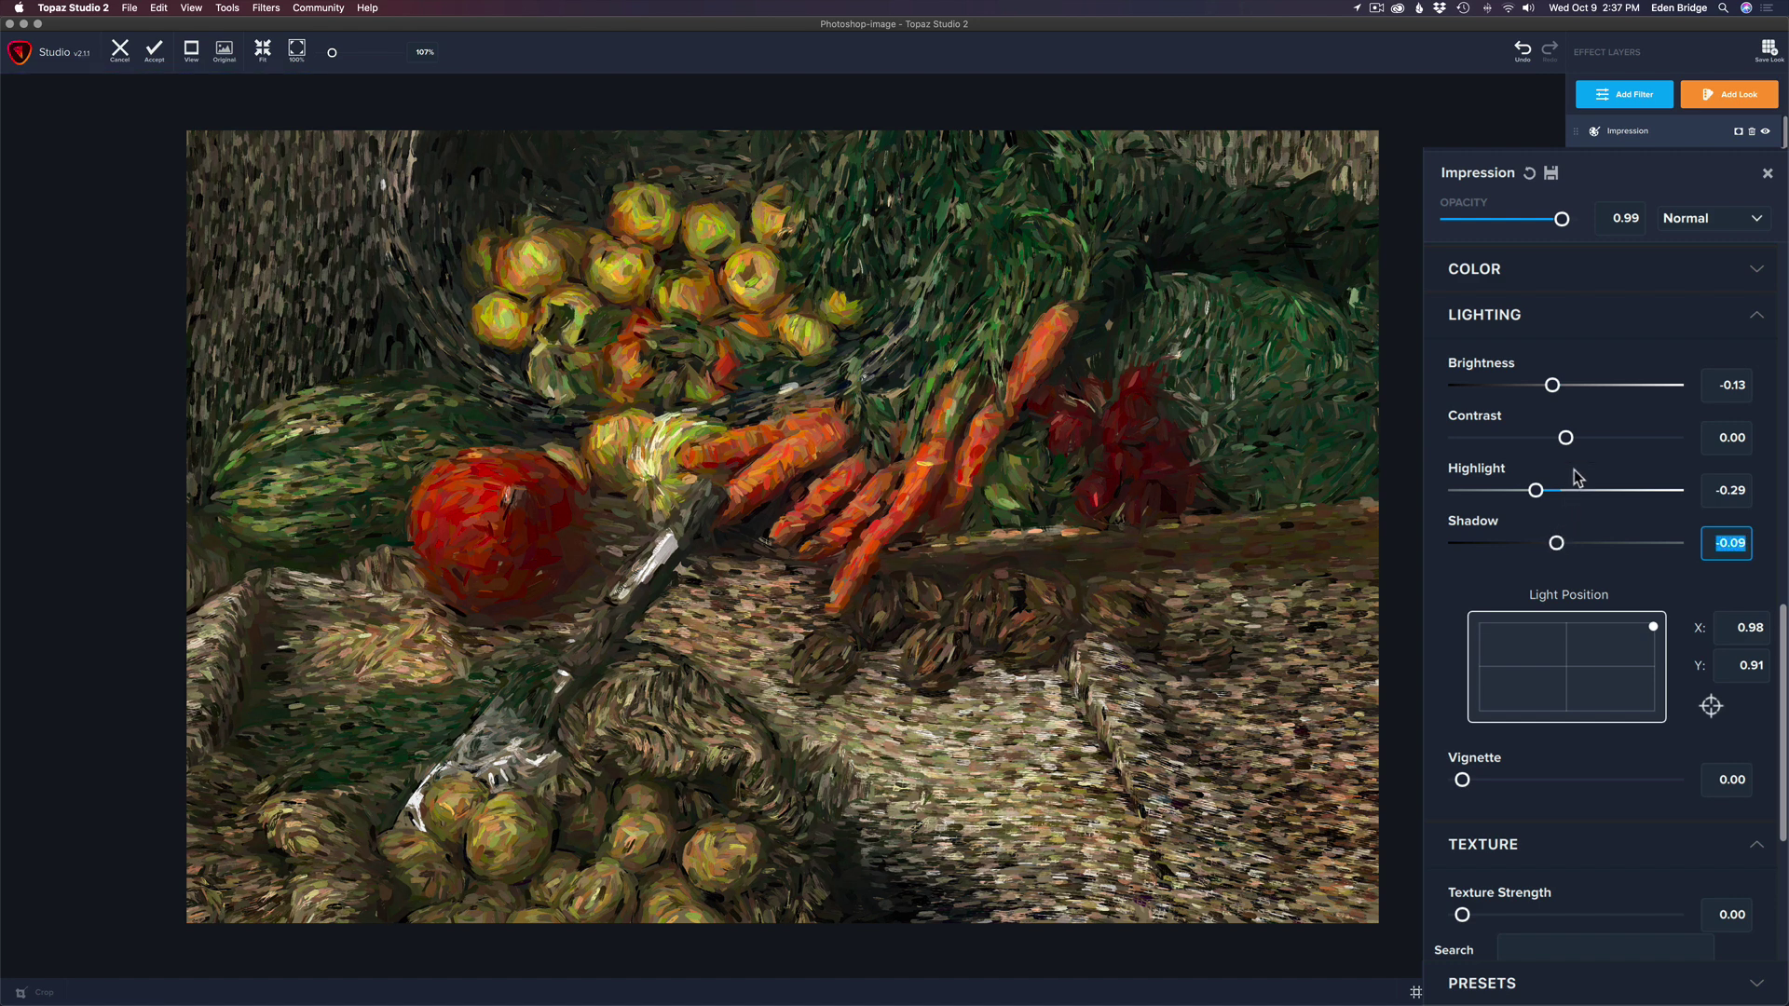
left_click_drag(1552, 388, 1558, 391)
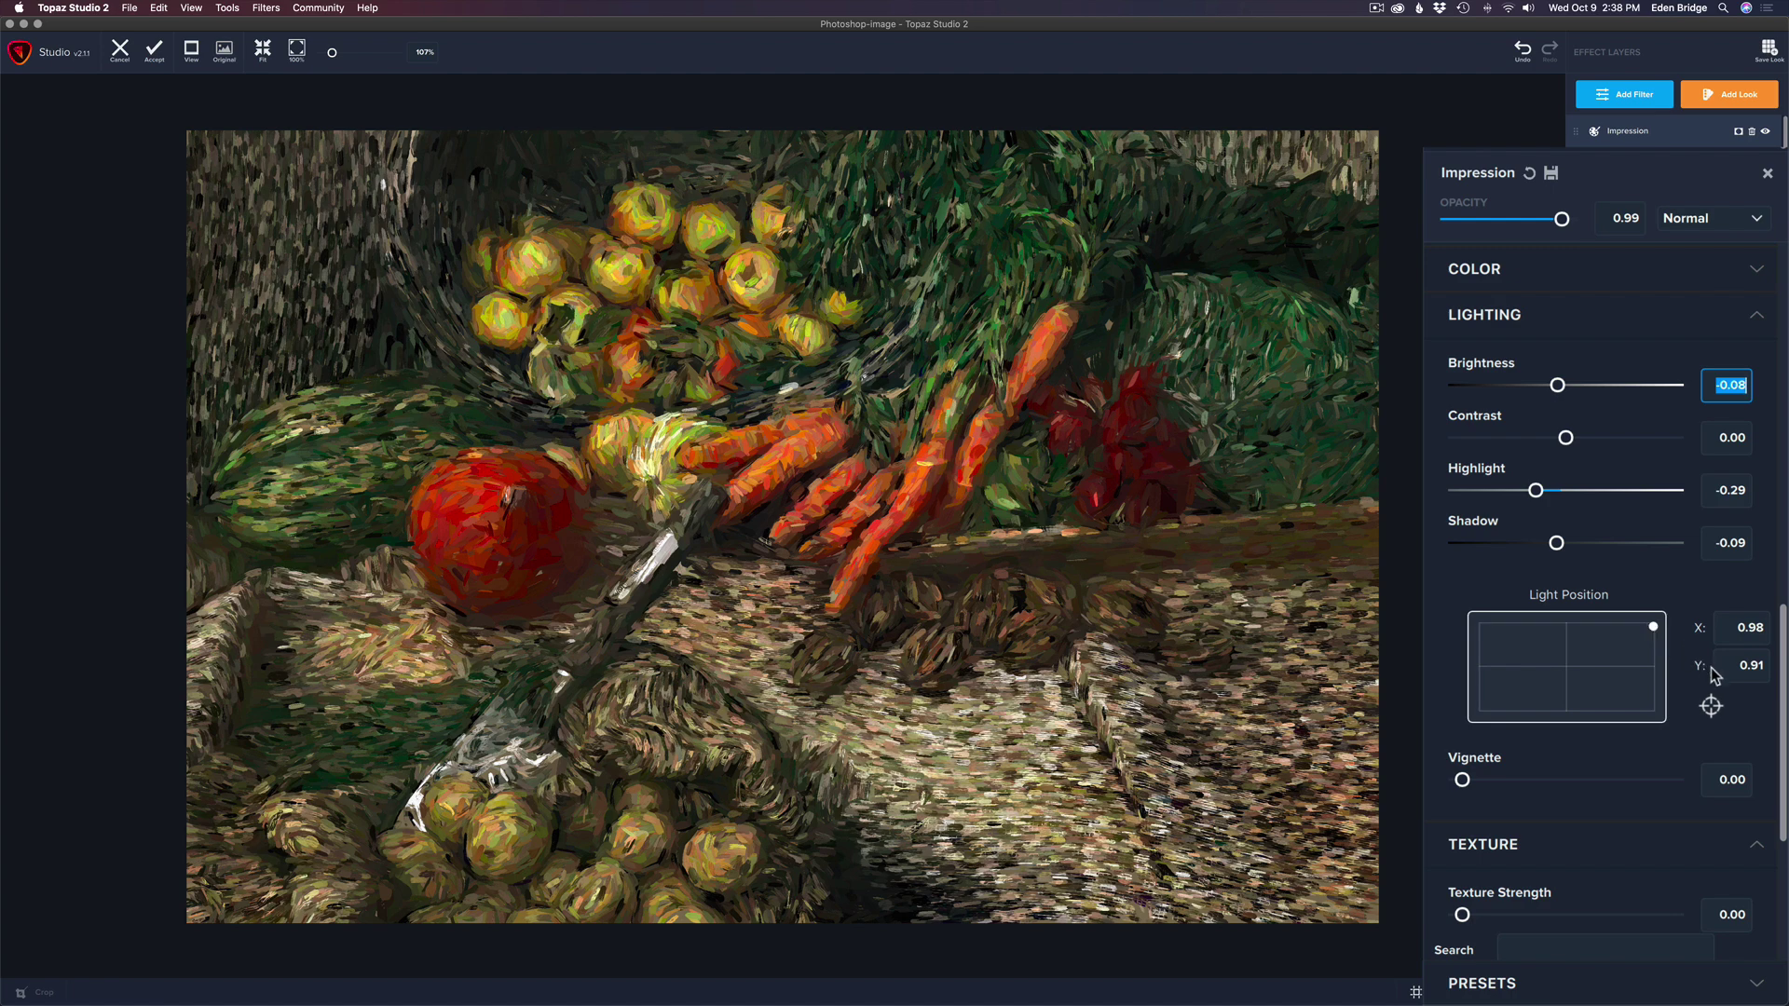
Step: Add a dark vignette of 0.32 with a vignette strength of 0.74
left_click(1464, 780)
left_click_drag(1464, 780, 1494, 781)
left_click_drag(1780, 708, 1782, 783)
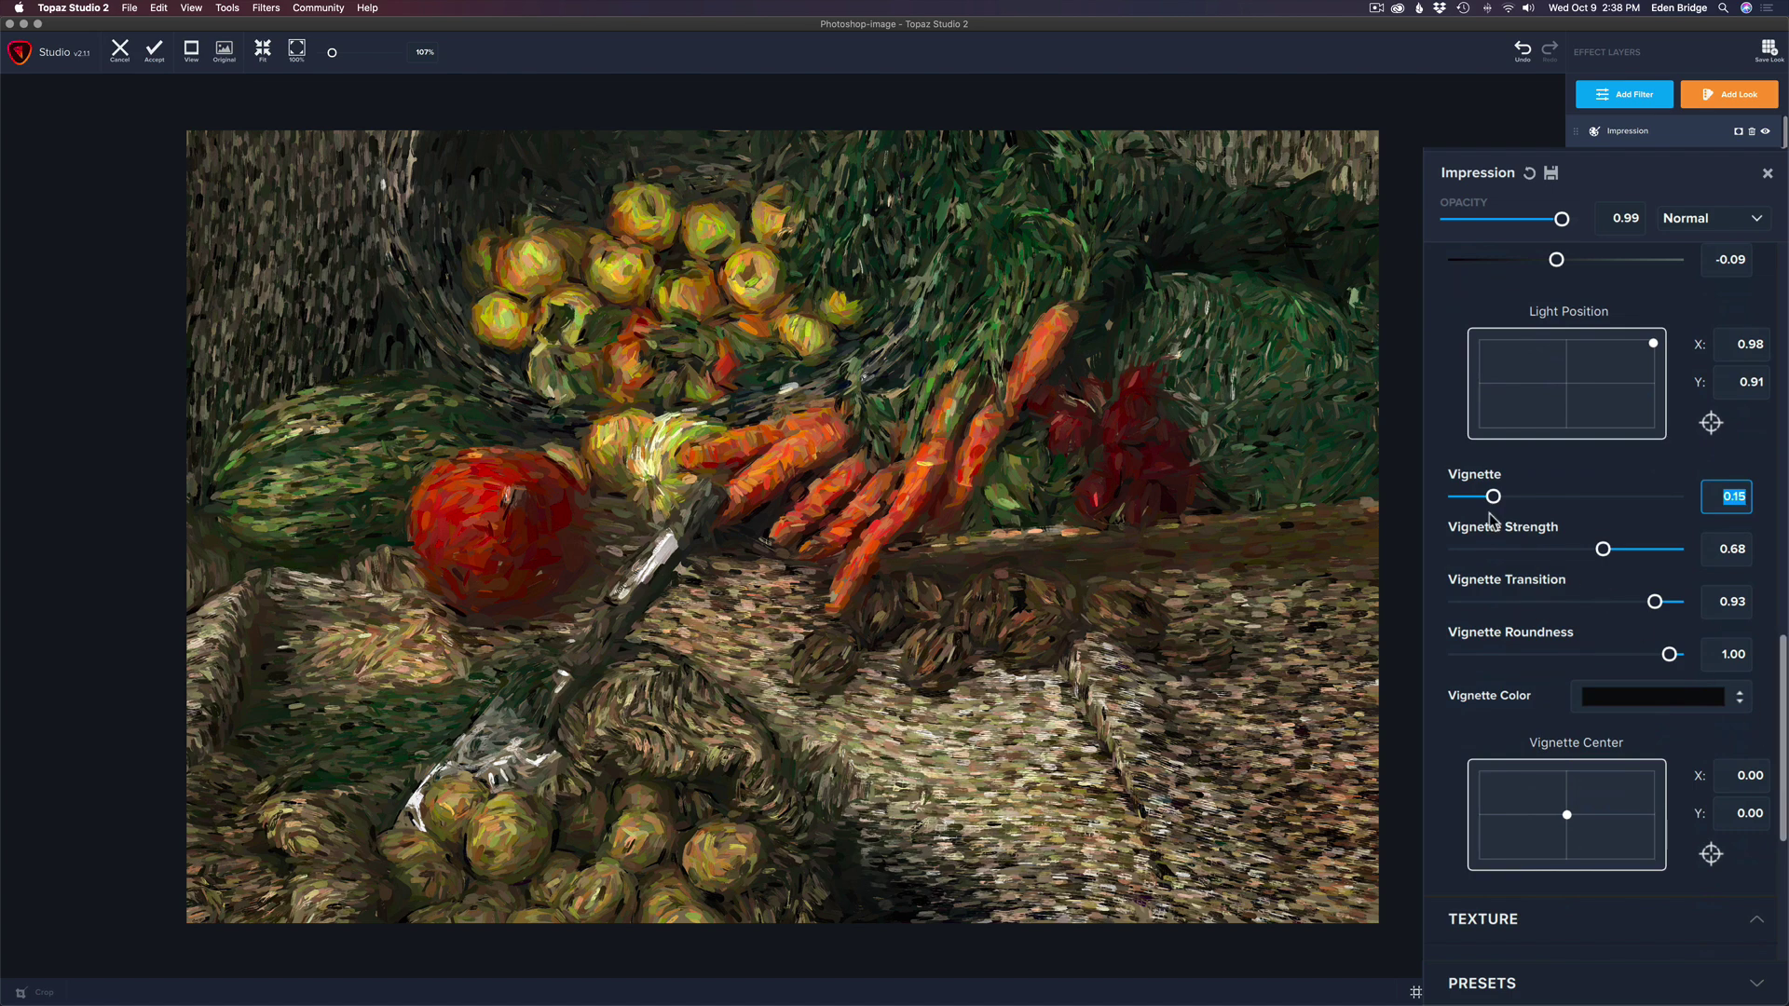
left_click_drag(1494, 496, 1491, 496)
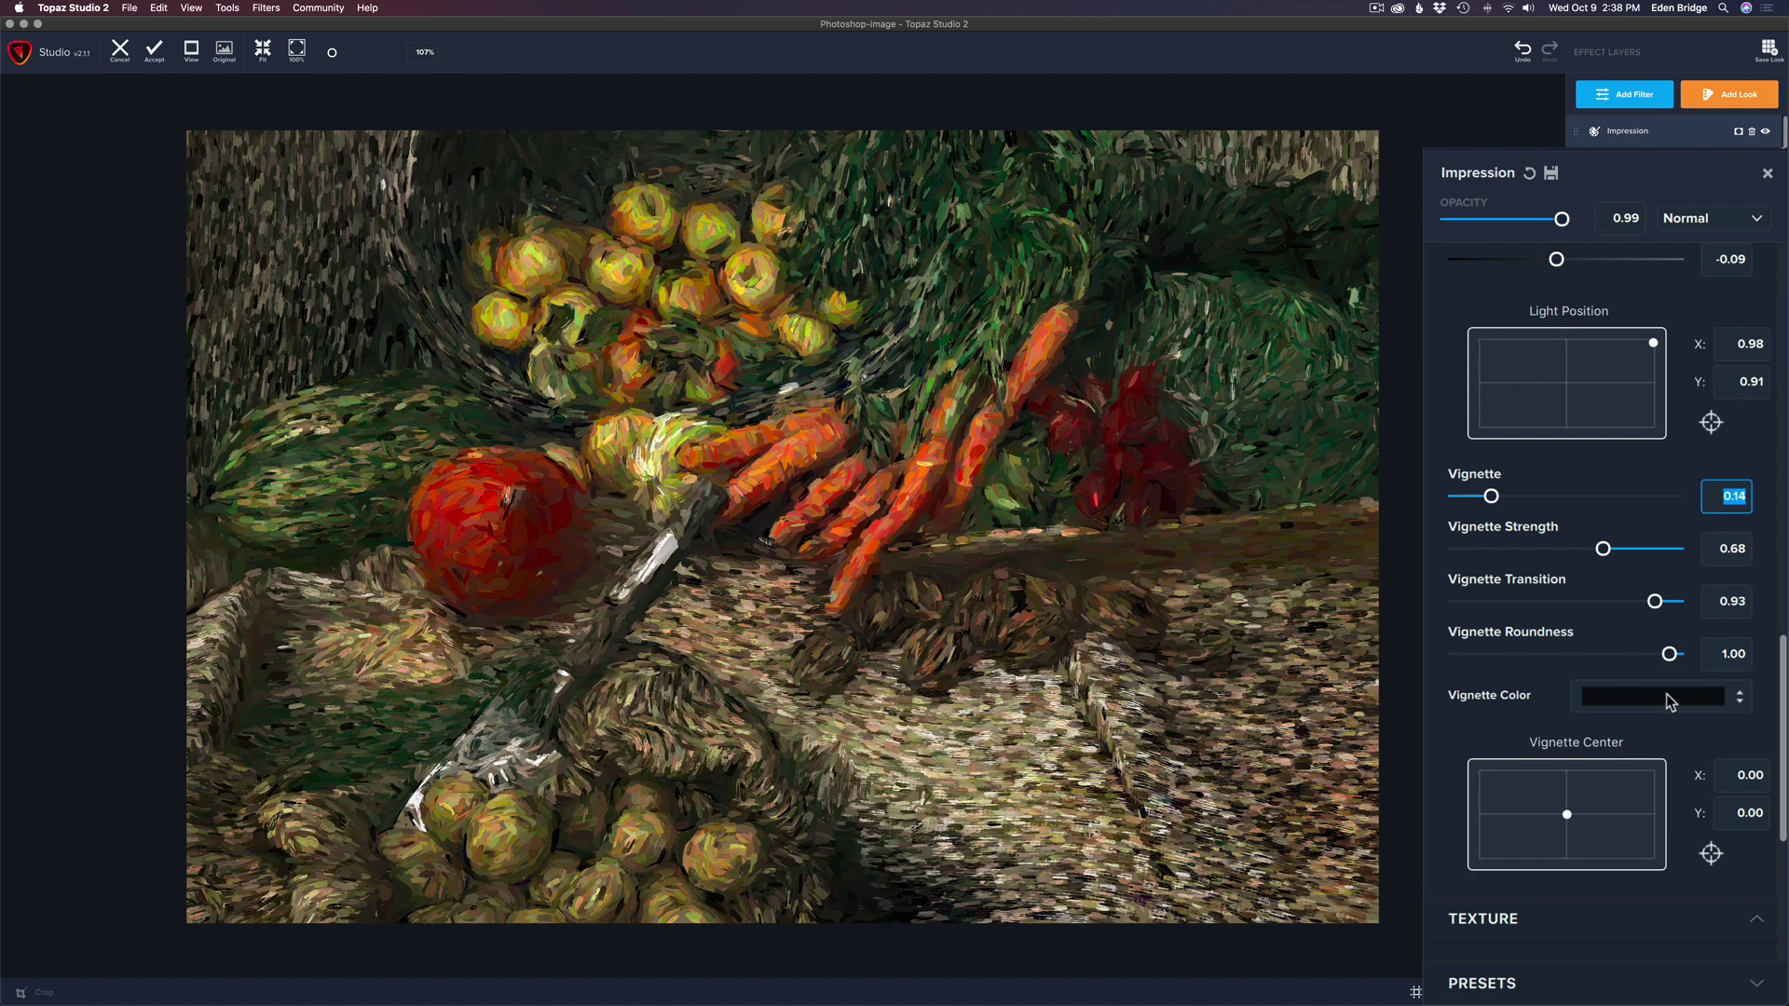
left_click_drag(1492, 497, 1523, 500)
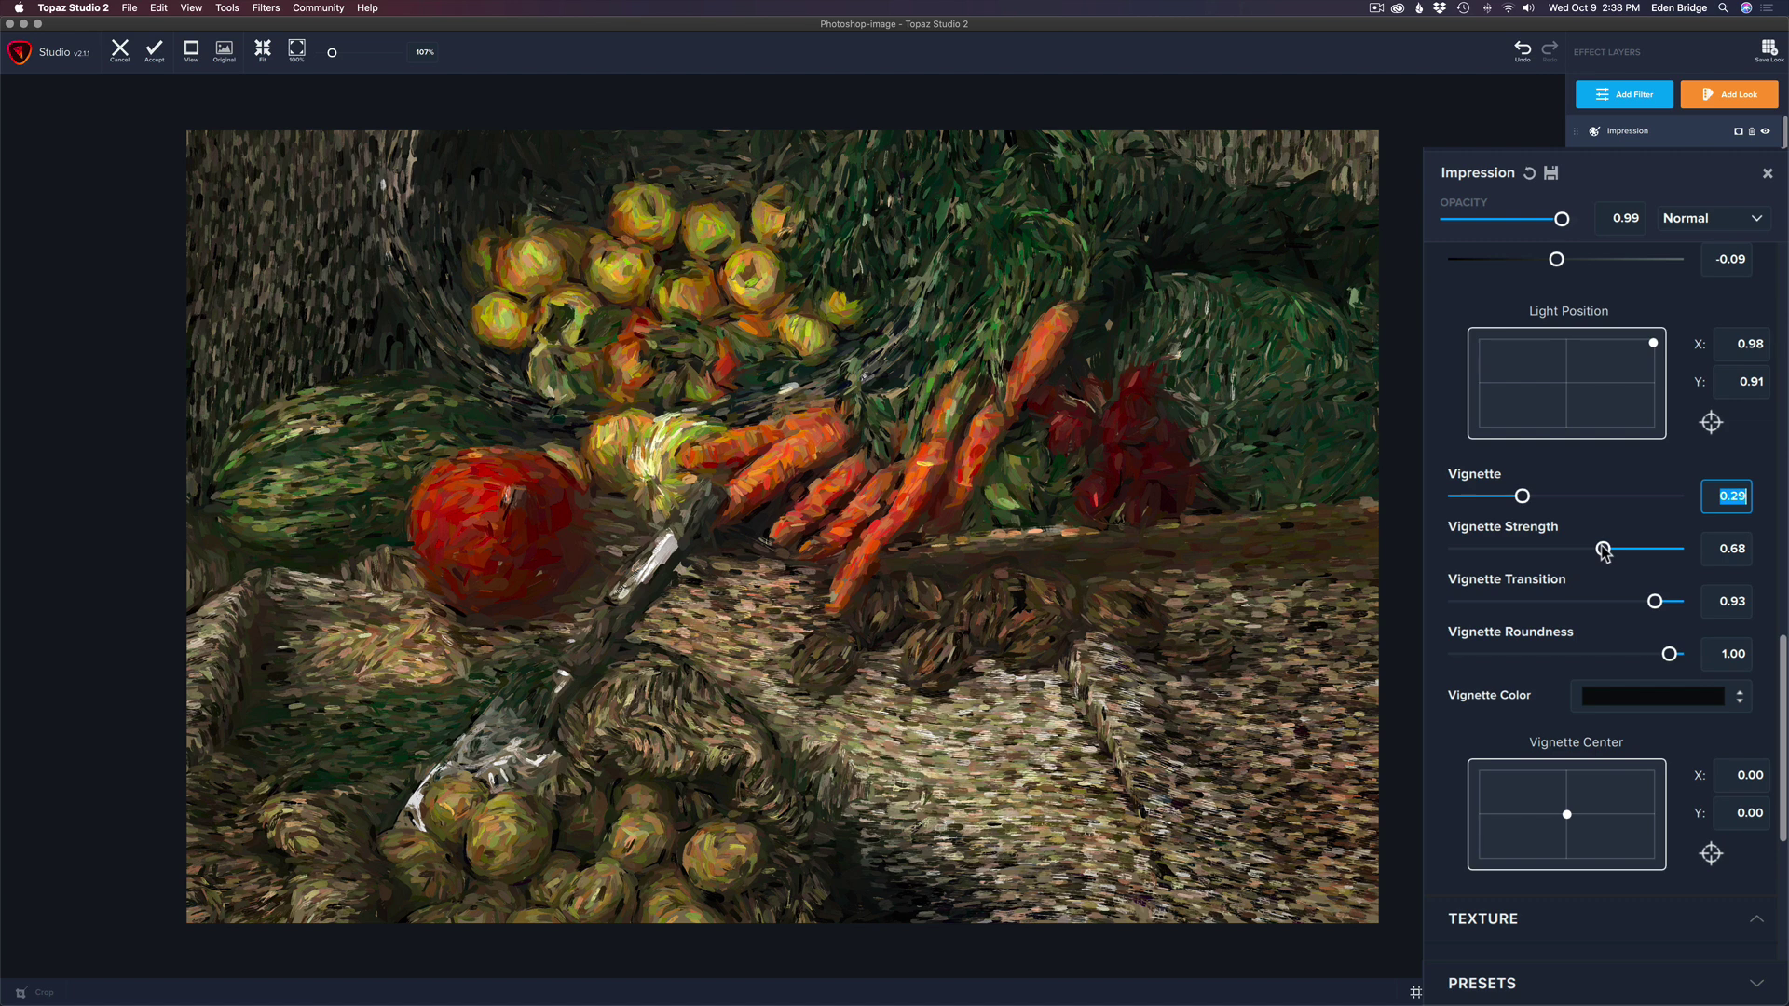
left_click_drag(1524, 497, 1529, 498)
mouse_move(1601, 549)
left_mouse_down()
mouse_move(1552, 550)
mouse_move(1614, 548)
left_mouse_up()
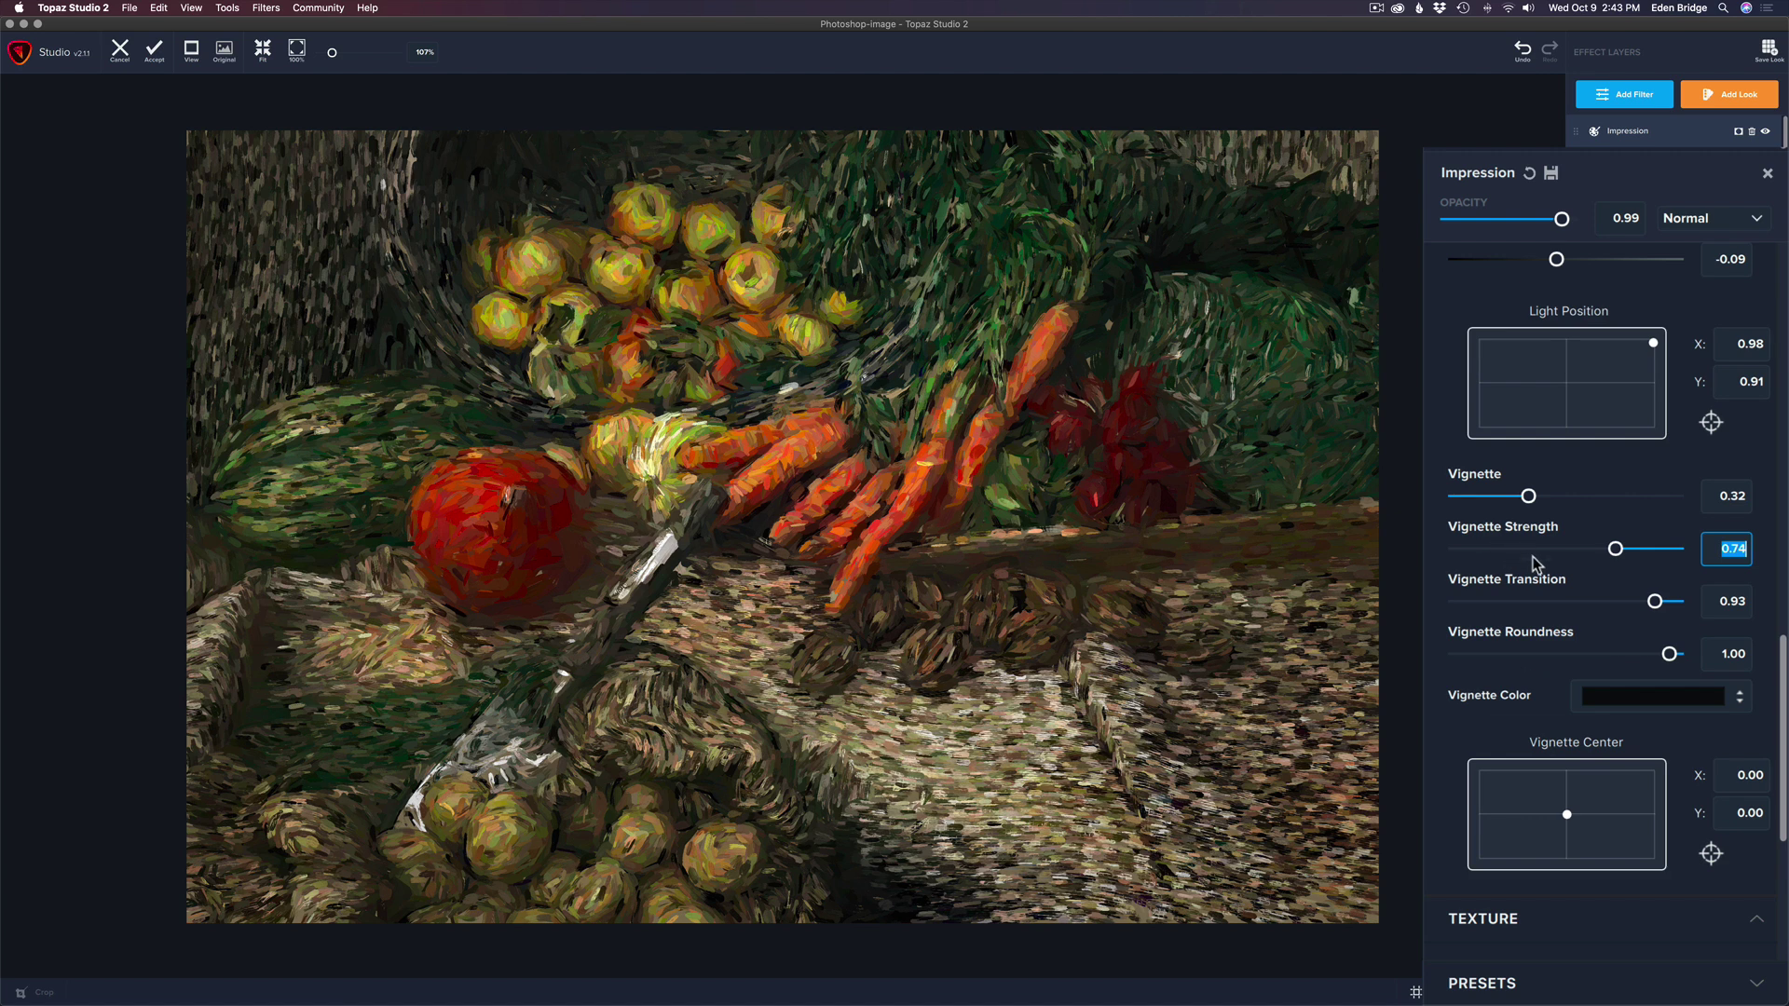
Step: Raise the texture strength to 0.55, checking its effect in a close-up of the carrots
mouse_move(1782, 632)
left_mouse_down()
mouse_move(1784, 473)
mouse_move(1785, 541)
left_mouse_up()
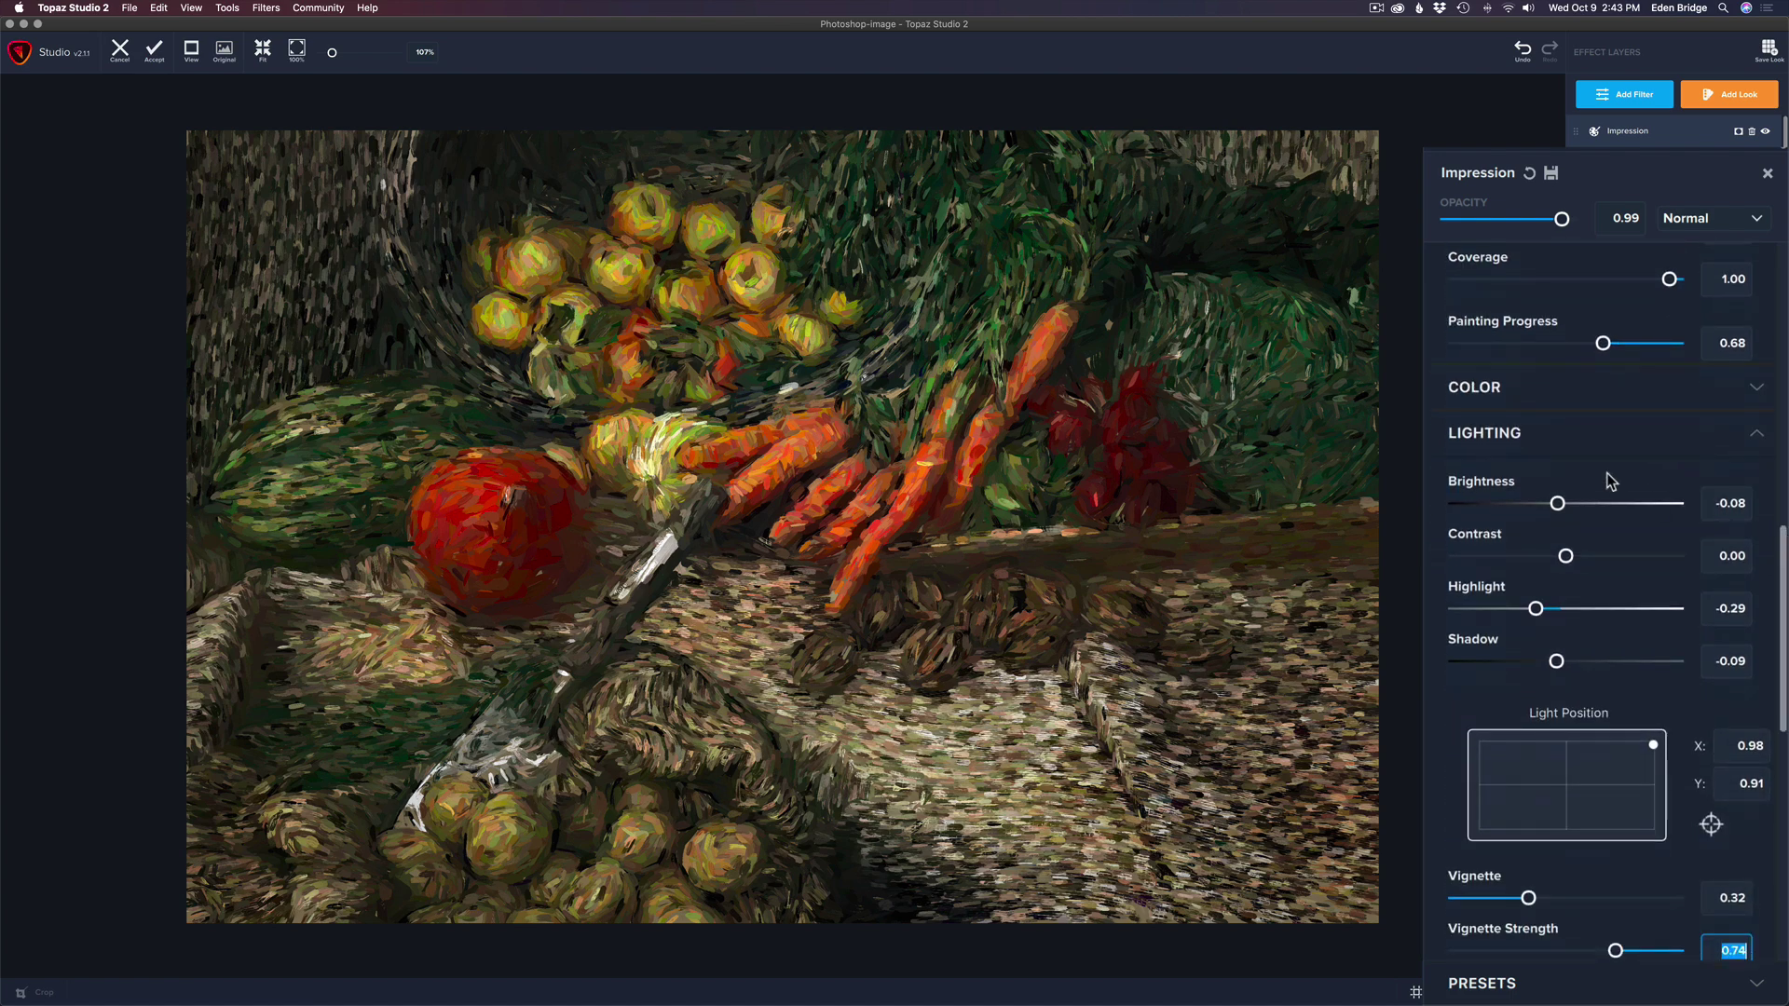
left_click(1591, 434)
left_click(1591, 471)
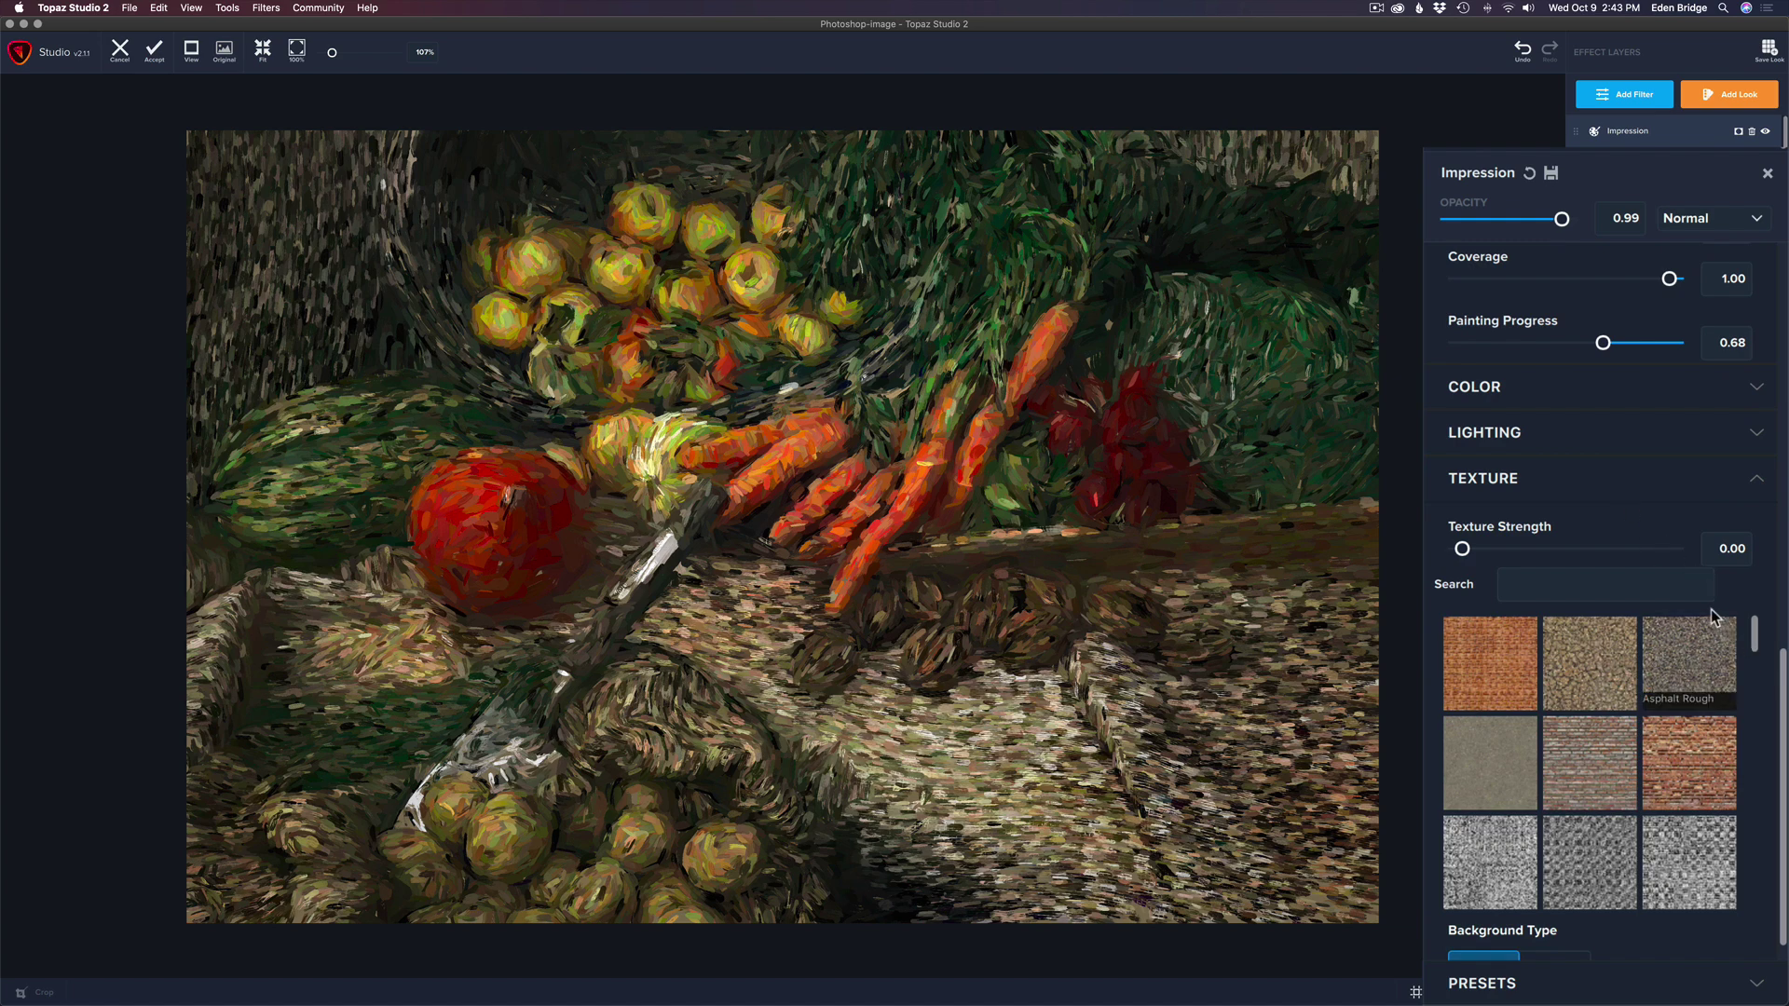
left_click_drag(1785, 695, 1786, 730)
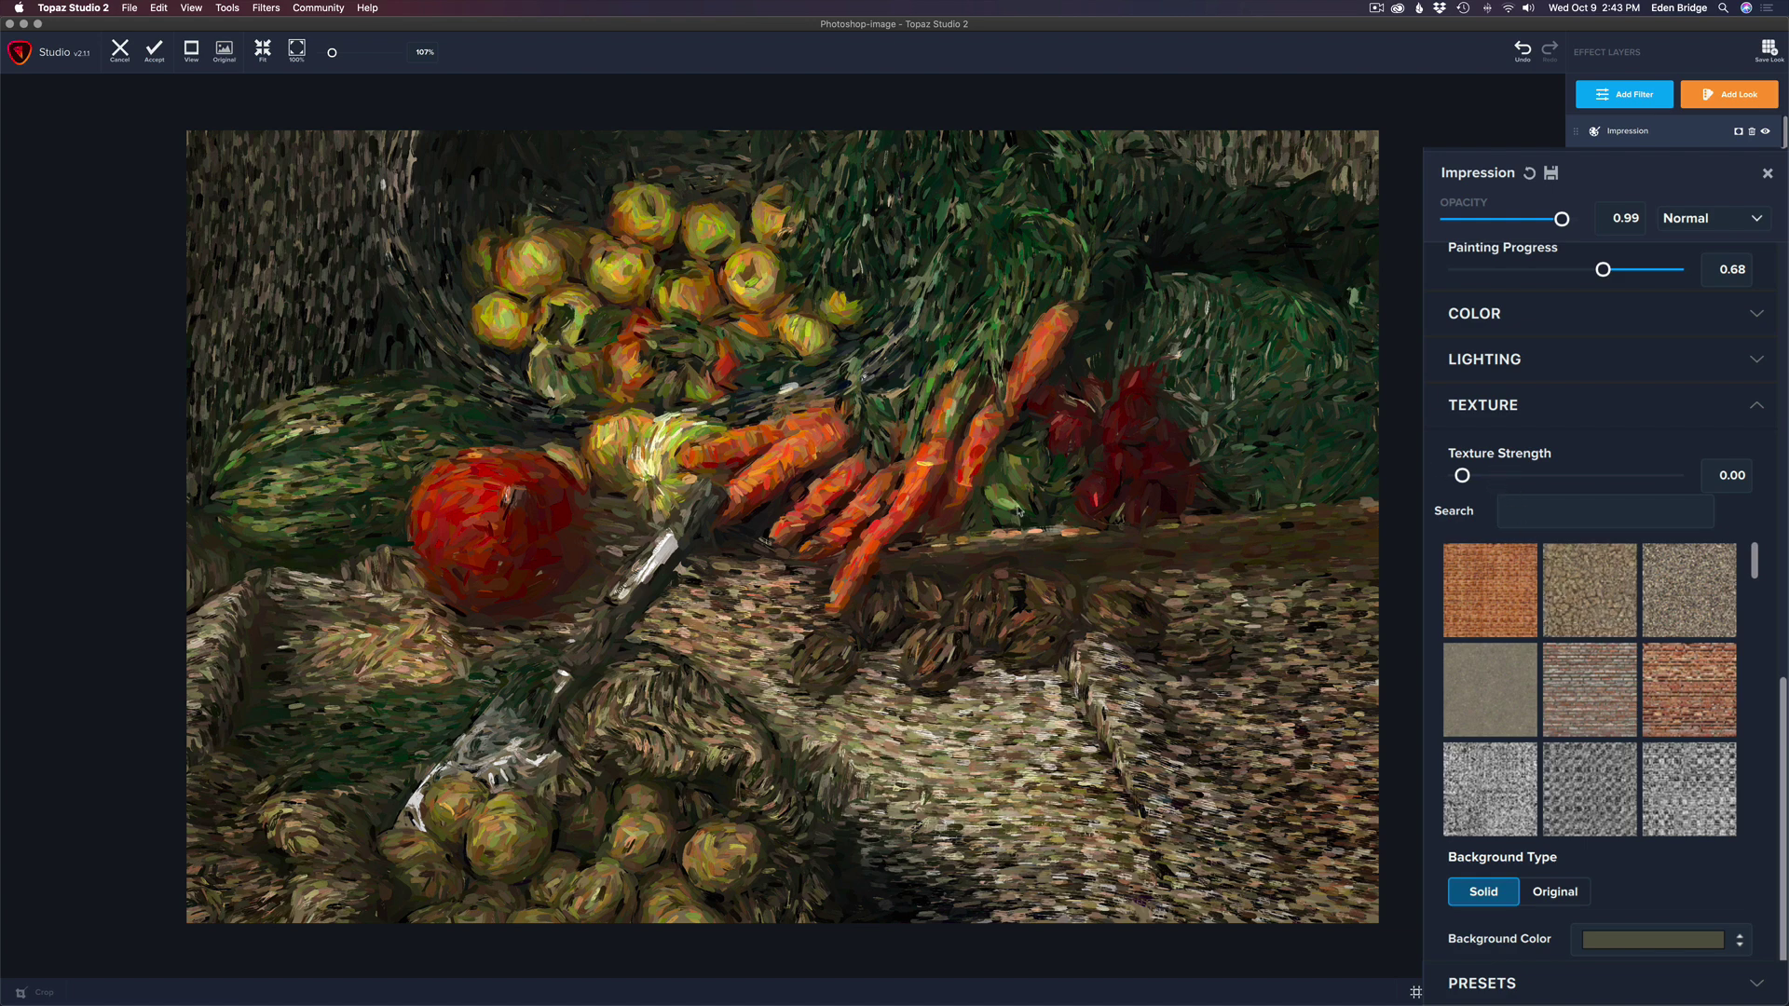
scroll(1020, 511, "up", 3)
scroll(1020, 512, "up", 5)
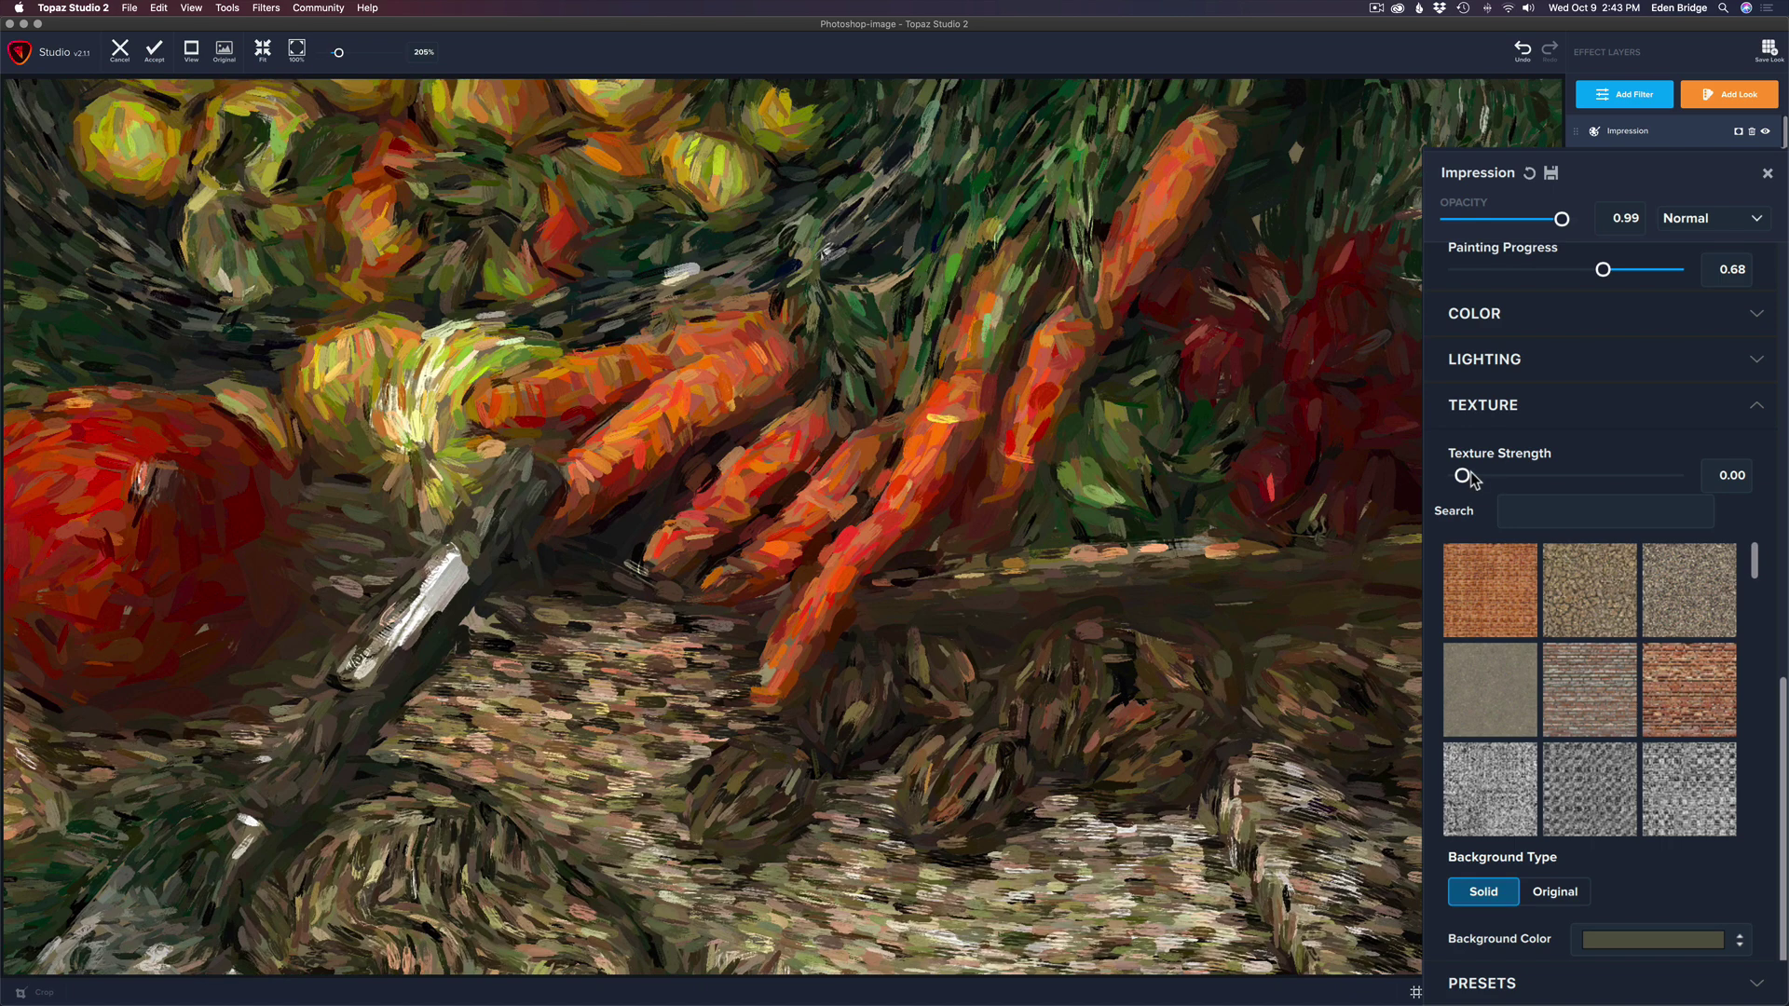
left_click_drag(1463, 478, 1576, 472)
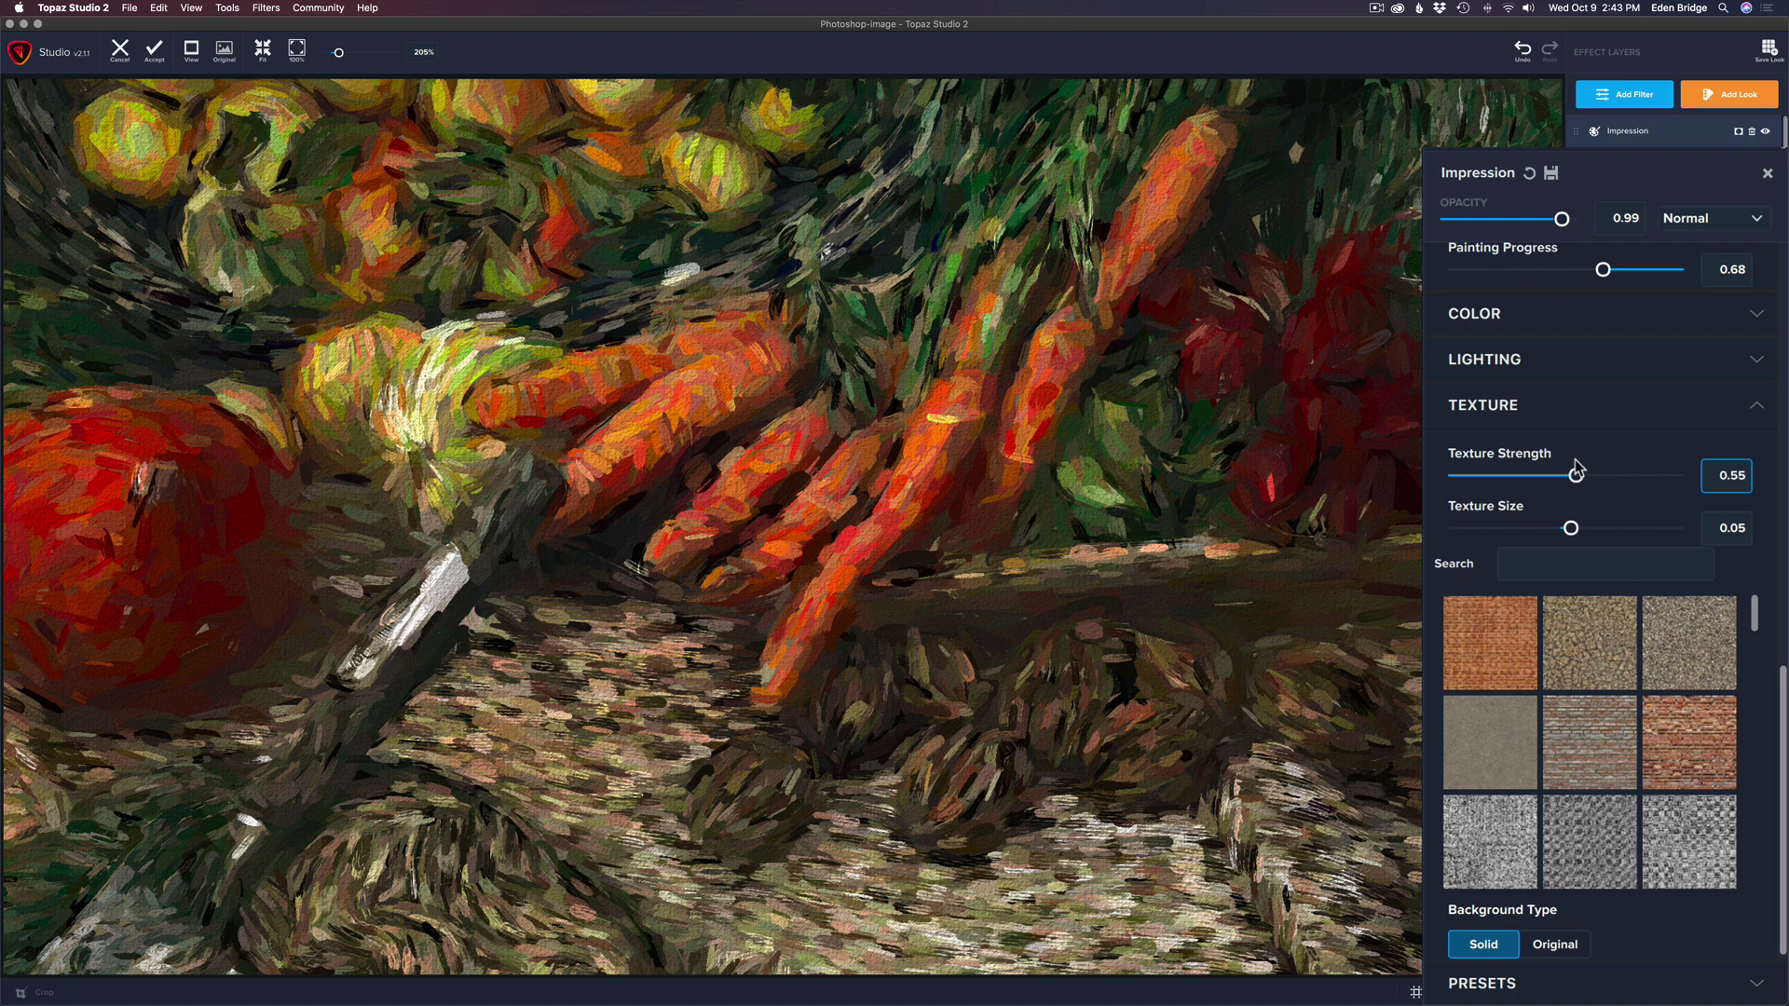
Step: Browse the texture thumbnails and apply the Angled Weave texture to the painting
scroll(1617, 679, "down", 3)
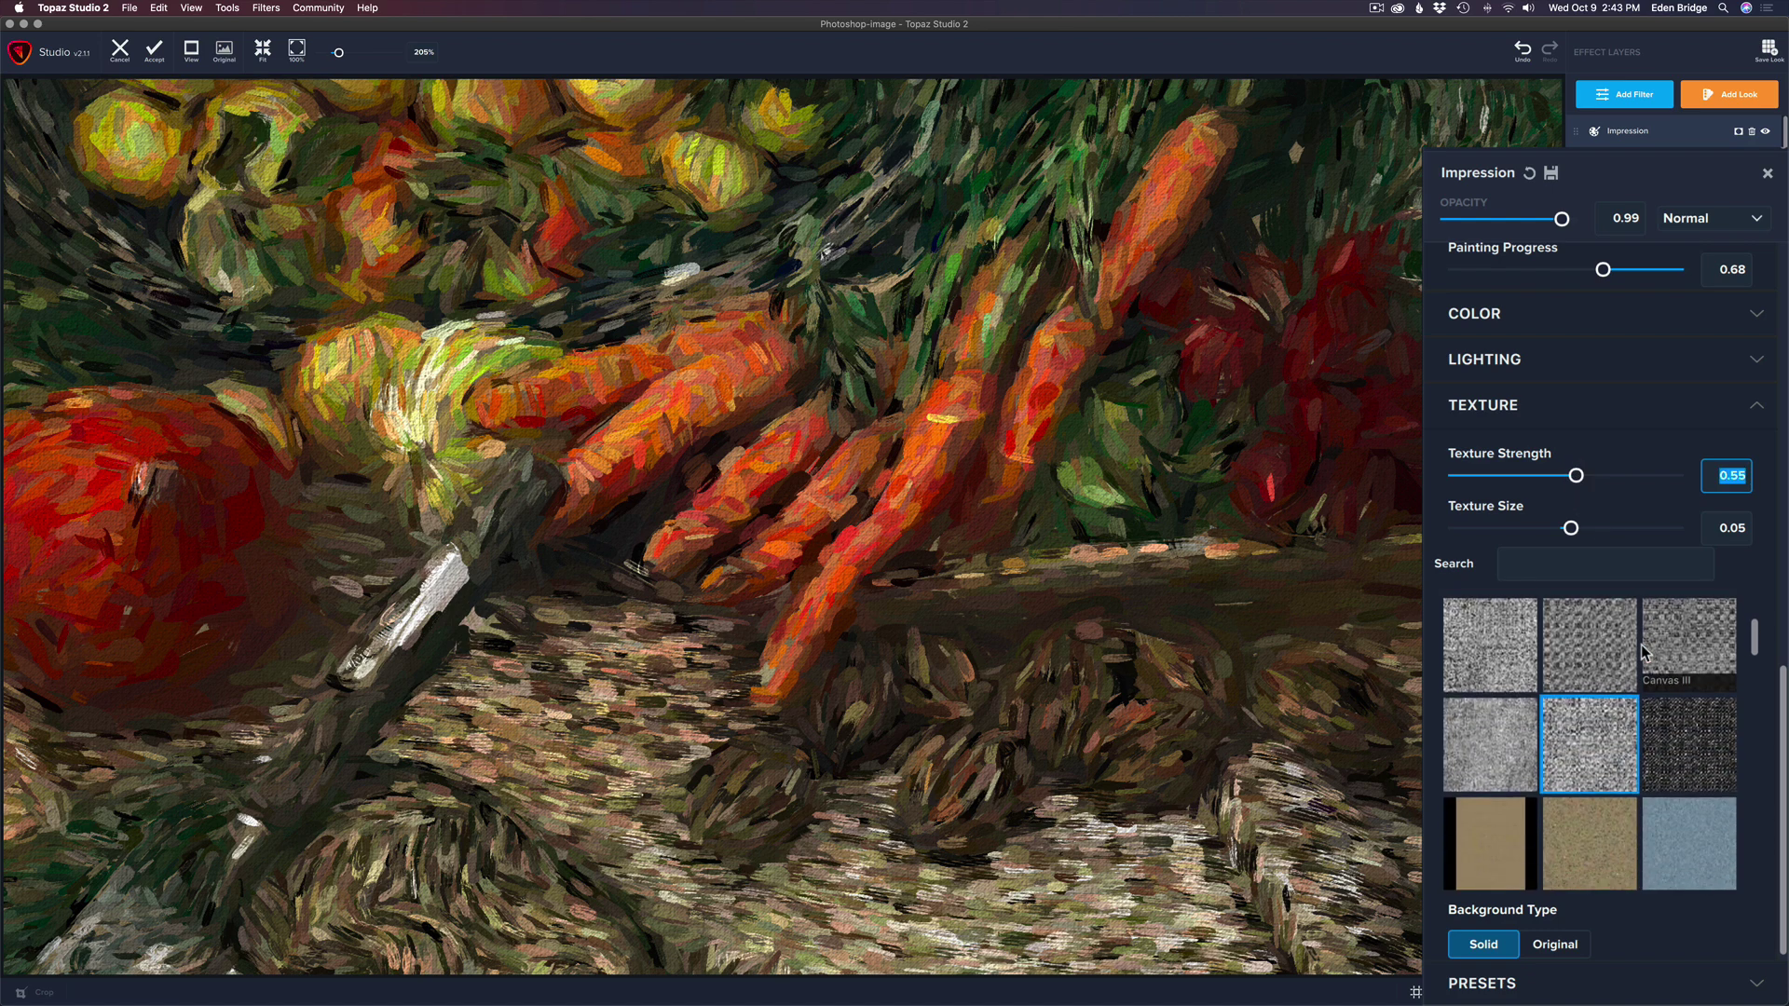
scroll(1574, 669, "up", 3)
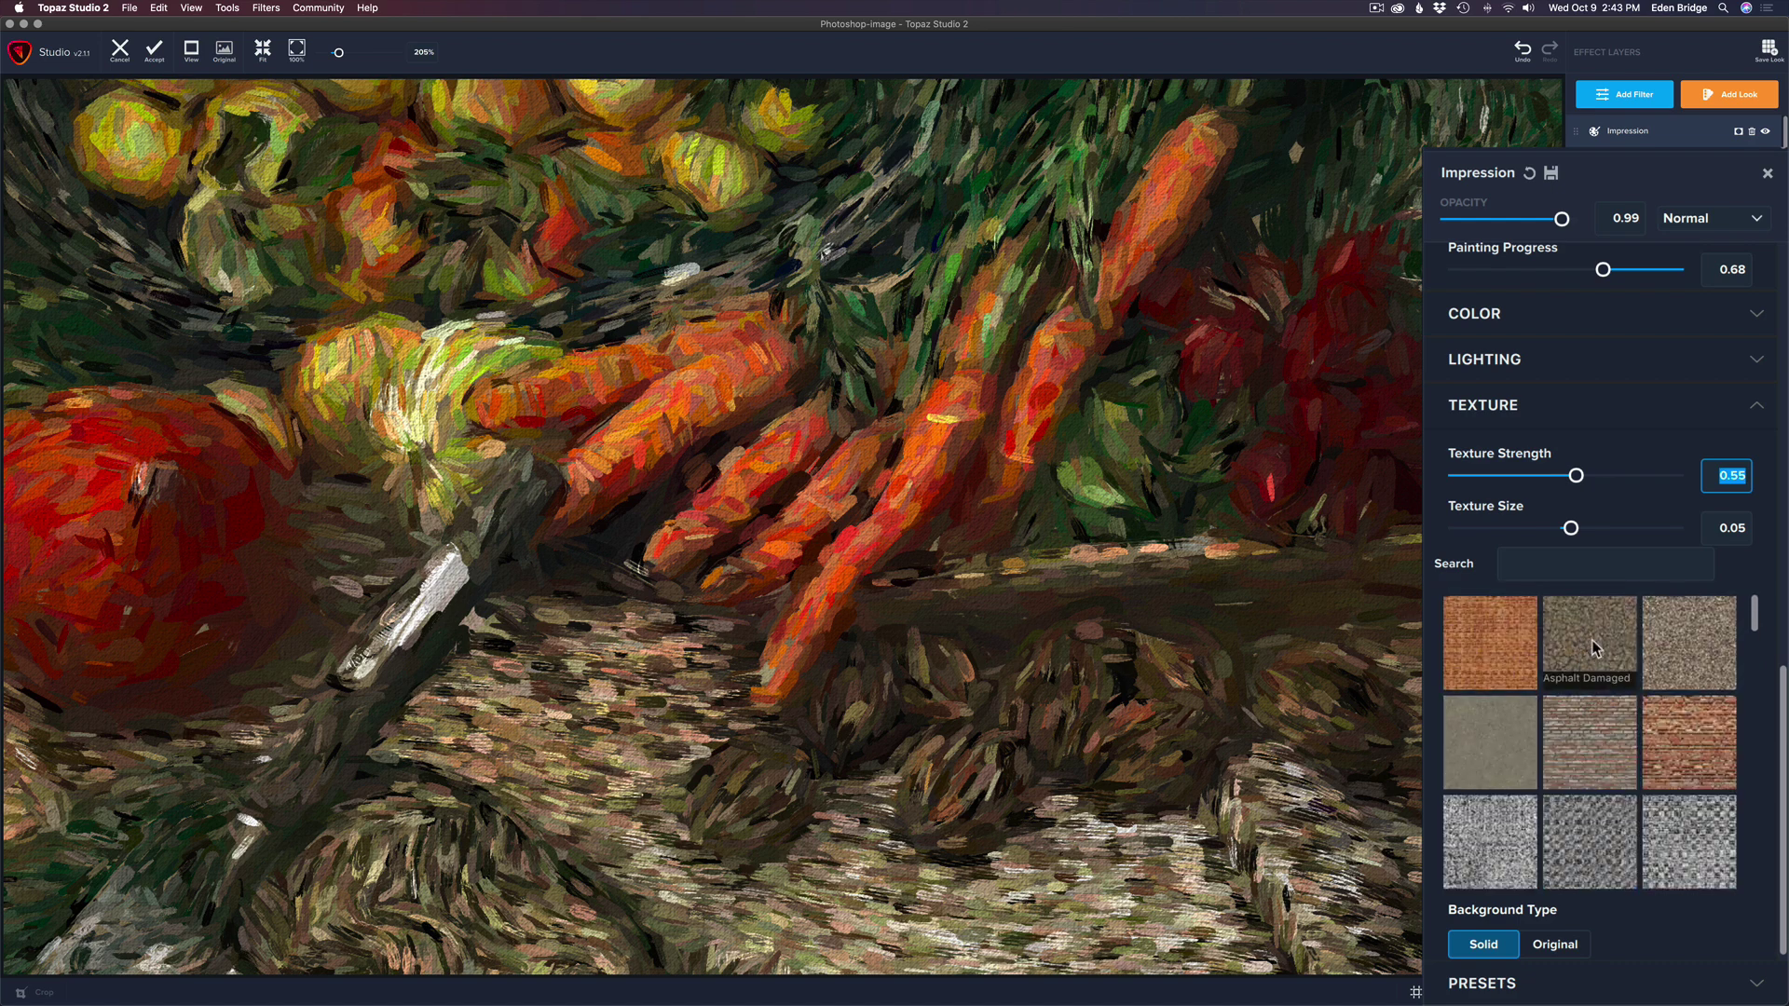
left_click(1489, 624)
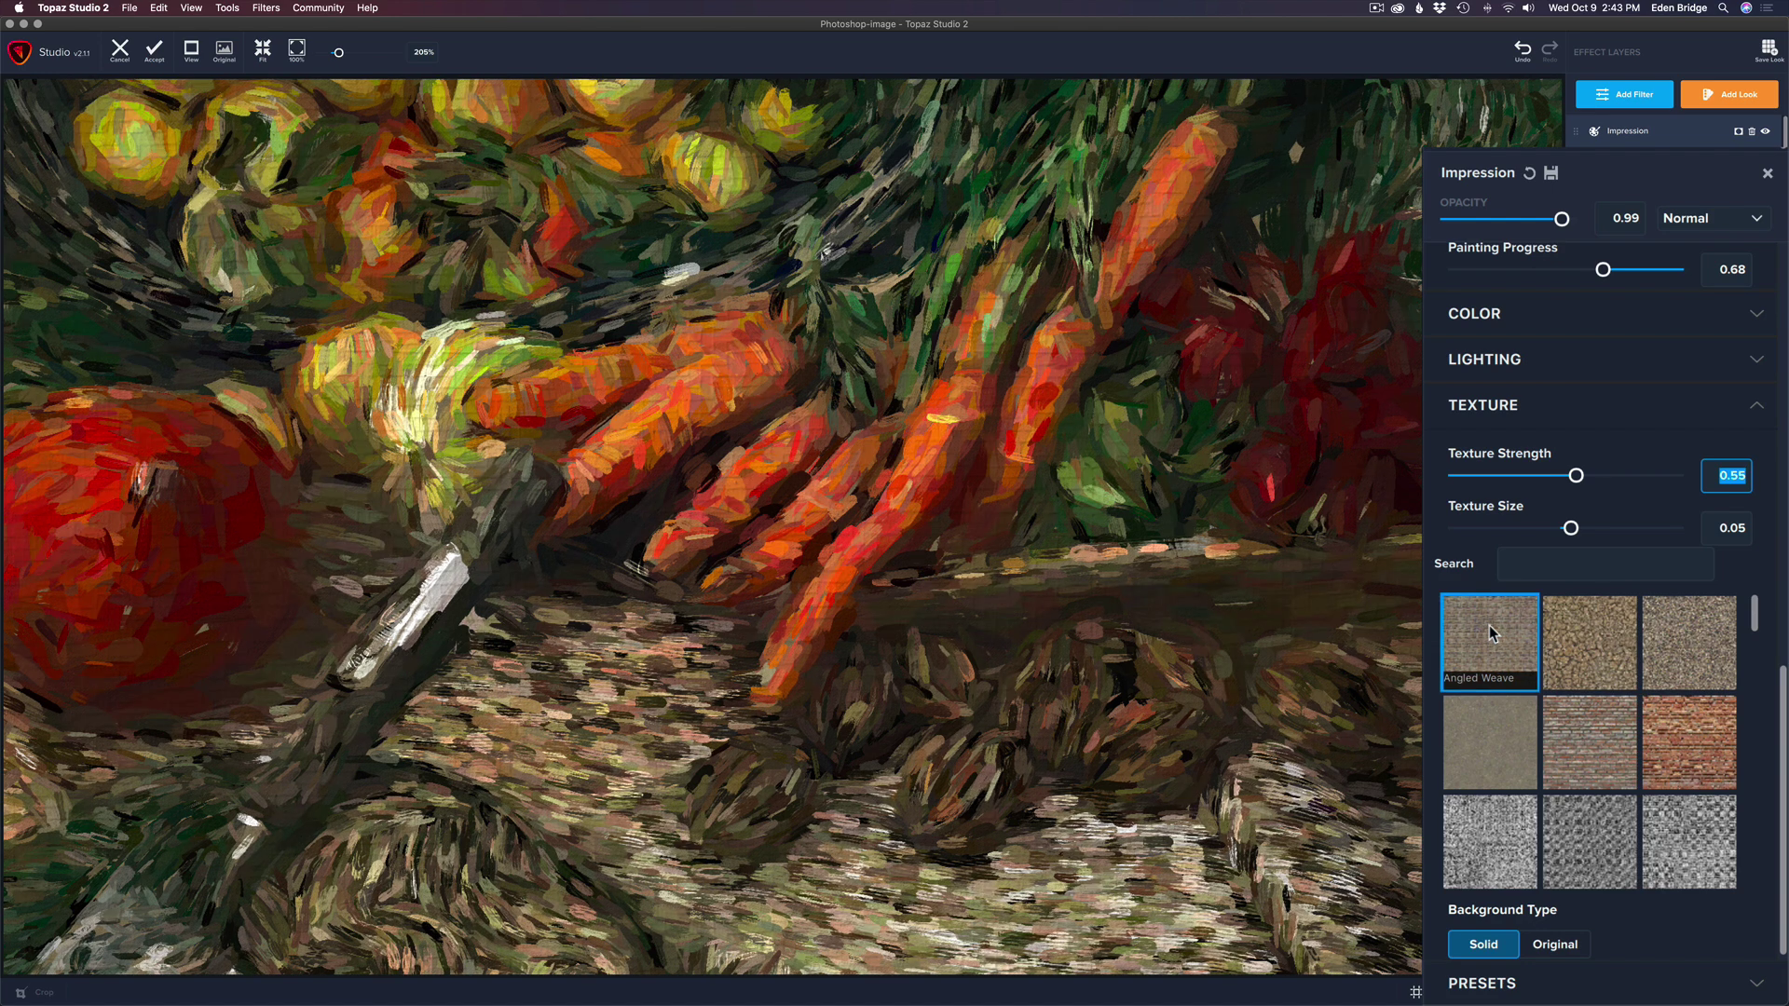
Step: Set the texture strength to 1.00 and the texture size to 0.00
left_click_drag(1577, 476, 1667, 475)
mouse_move(1572, 529)
left_mouse_down()
mouse_move(1661, 529)
mouse_move(1492, 530)
mouse_move(1566, 529)
left_mouse_up()
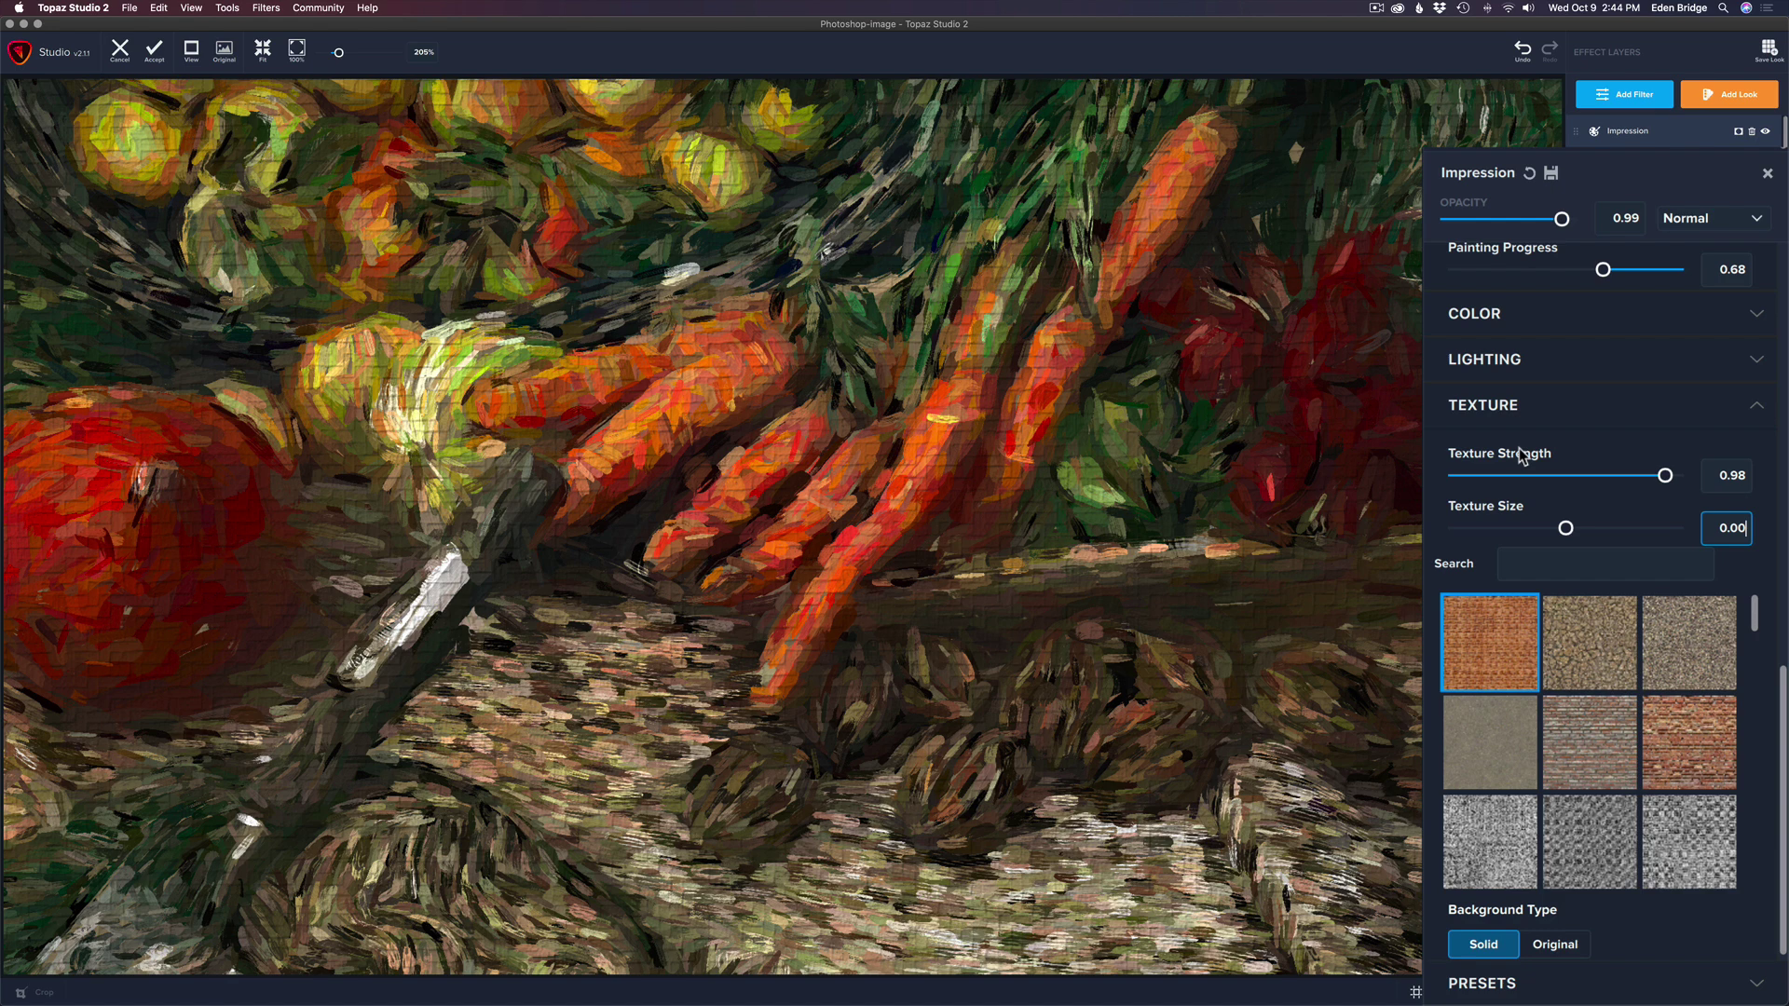
mouse_move(1665, 475)
left_mouse_down()
mouse_move(1609, 477)
mouse_move(1669, 475)
left_mouse_up()
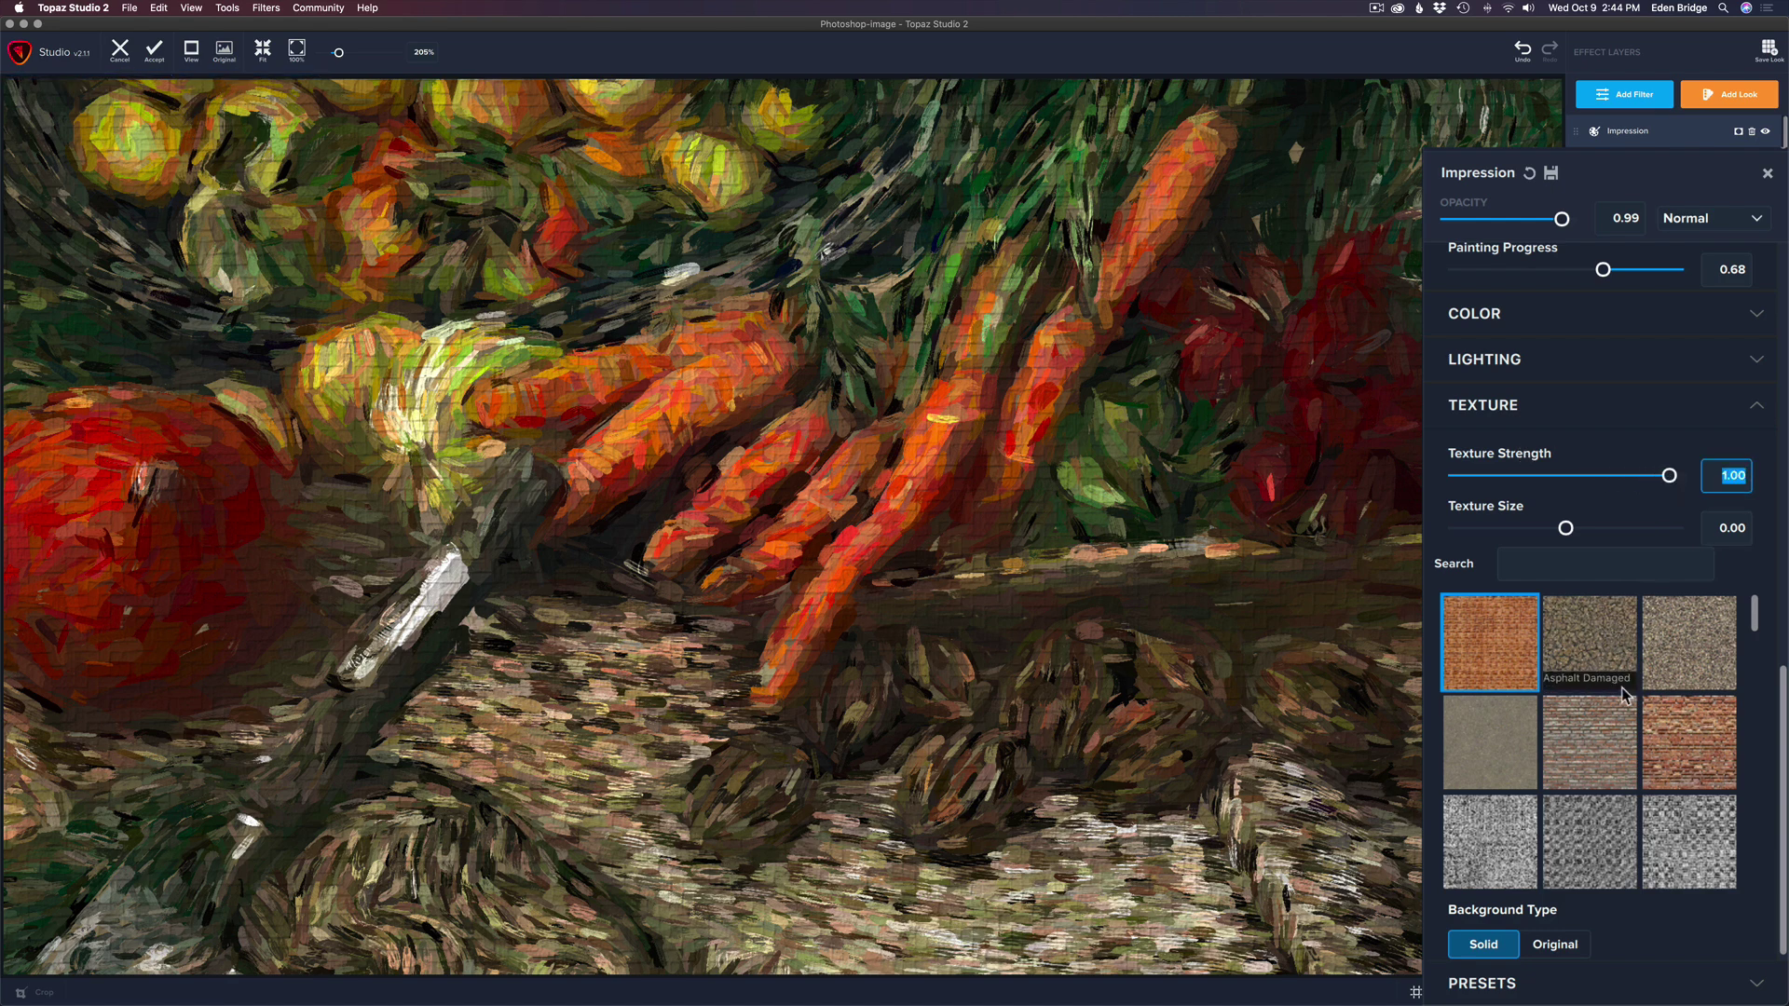
Step: Try the light marble texture beside Marble II and the studded metal texture below it on the painting
scroll(1619, 699, "down", 5)
scroll(1622, 694, "down", 4)
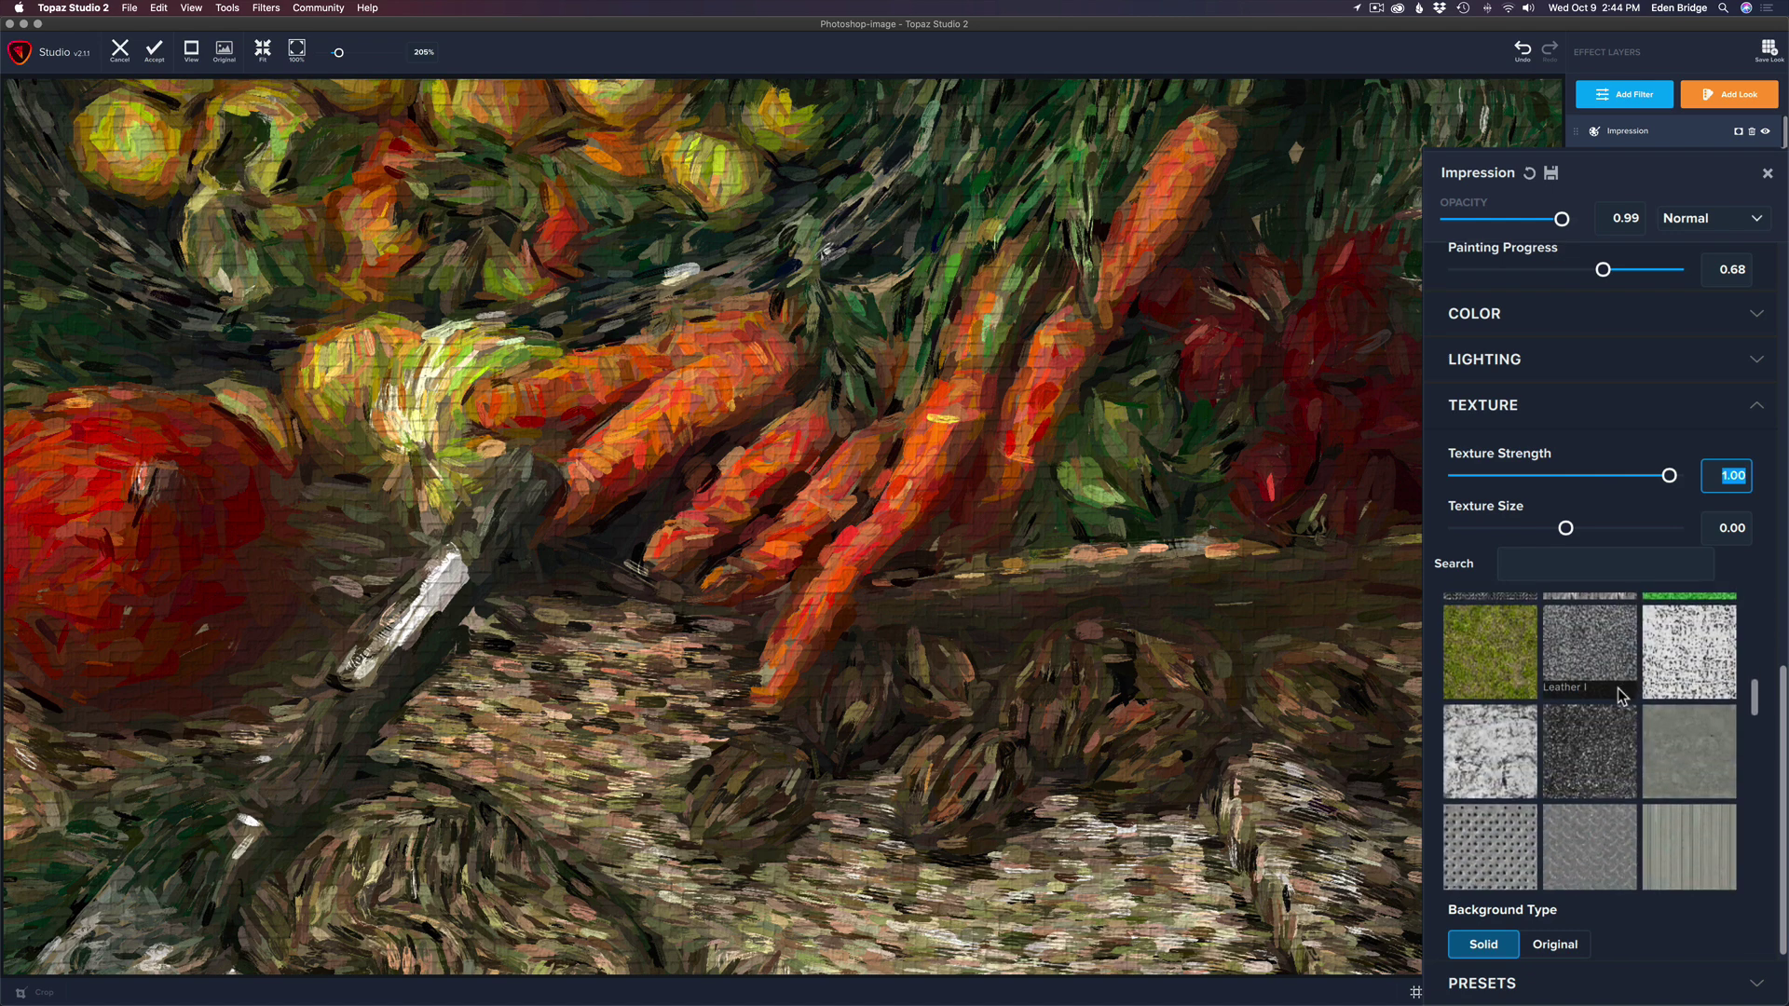
left_click(1493, 745)
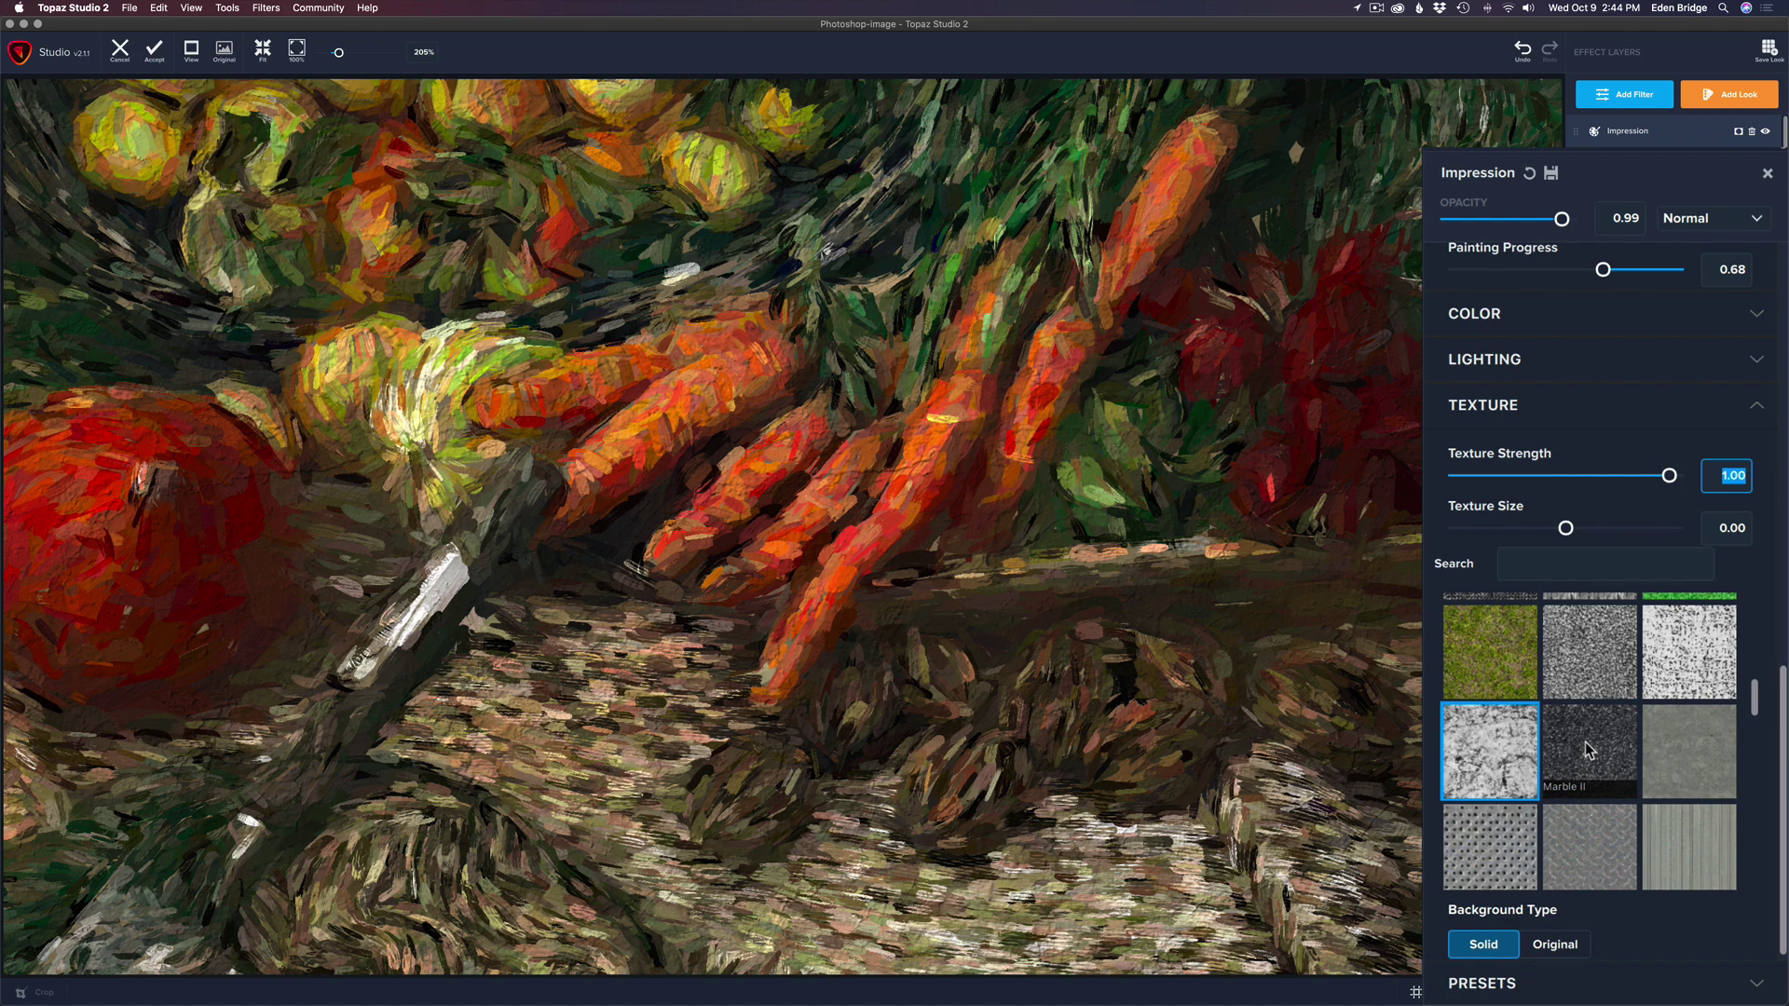
scroll(1589, 750, "down", 1)
left_click(1505, 770)
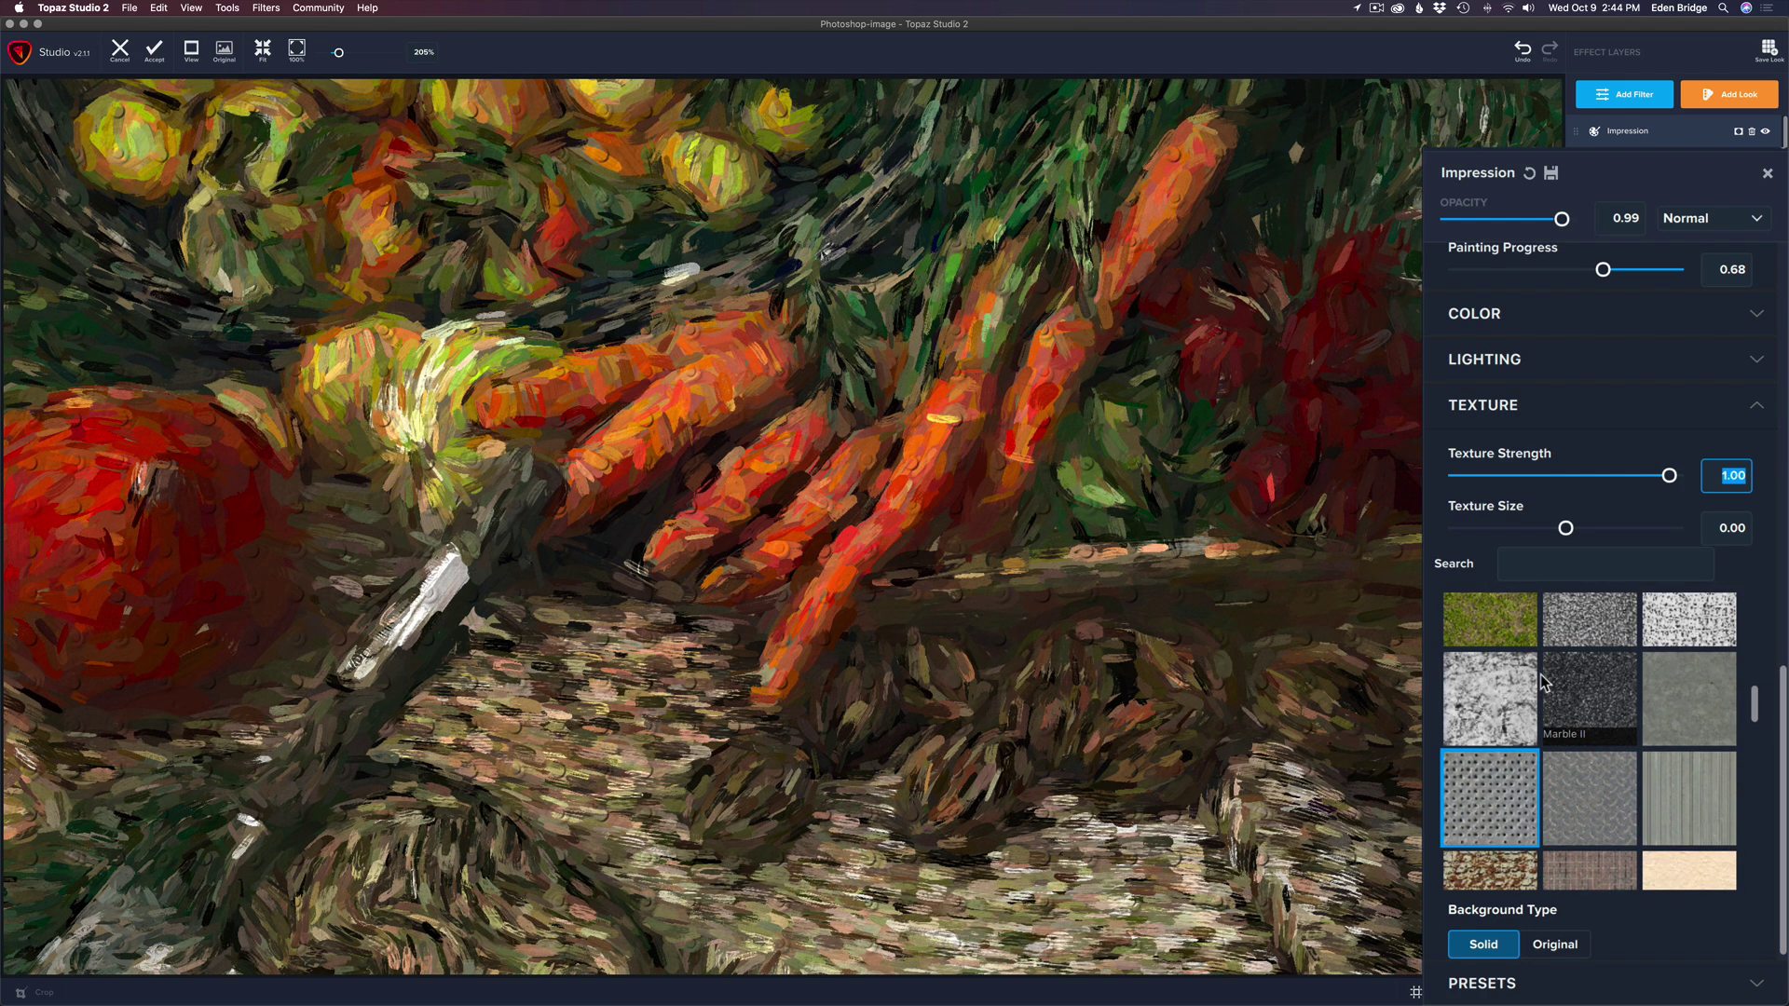
Step: Apply the light woven canvas texture next to Canvas VI to the painting
scroll(1594, 699, "up", 5)
scroll(1596, 701, "up", 3)
scroll(1594, 700, "down", 1)
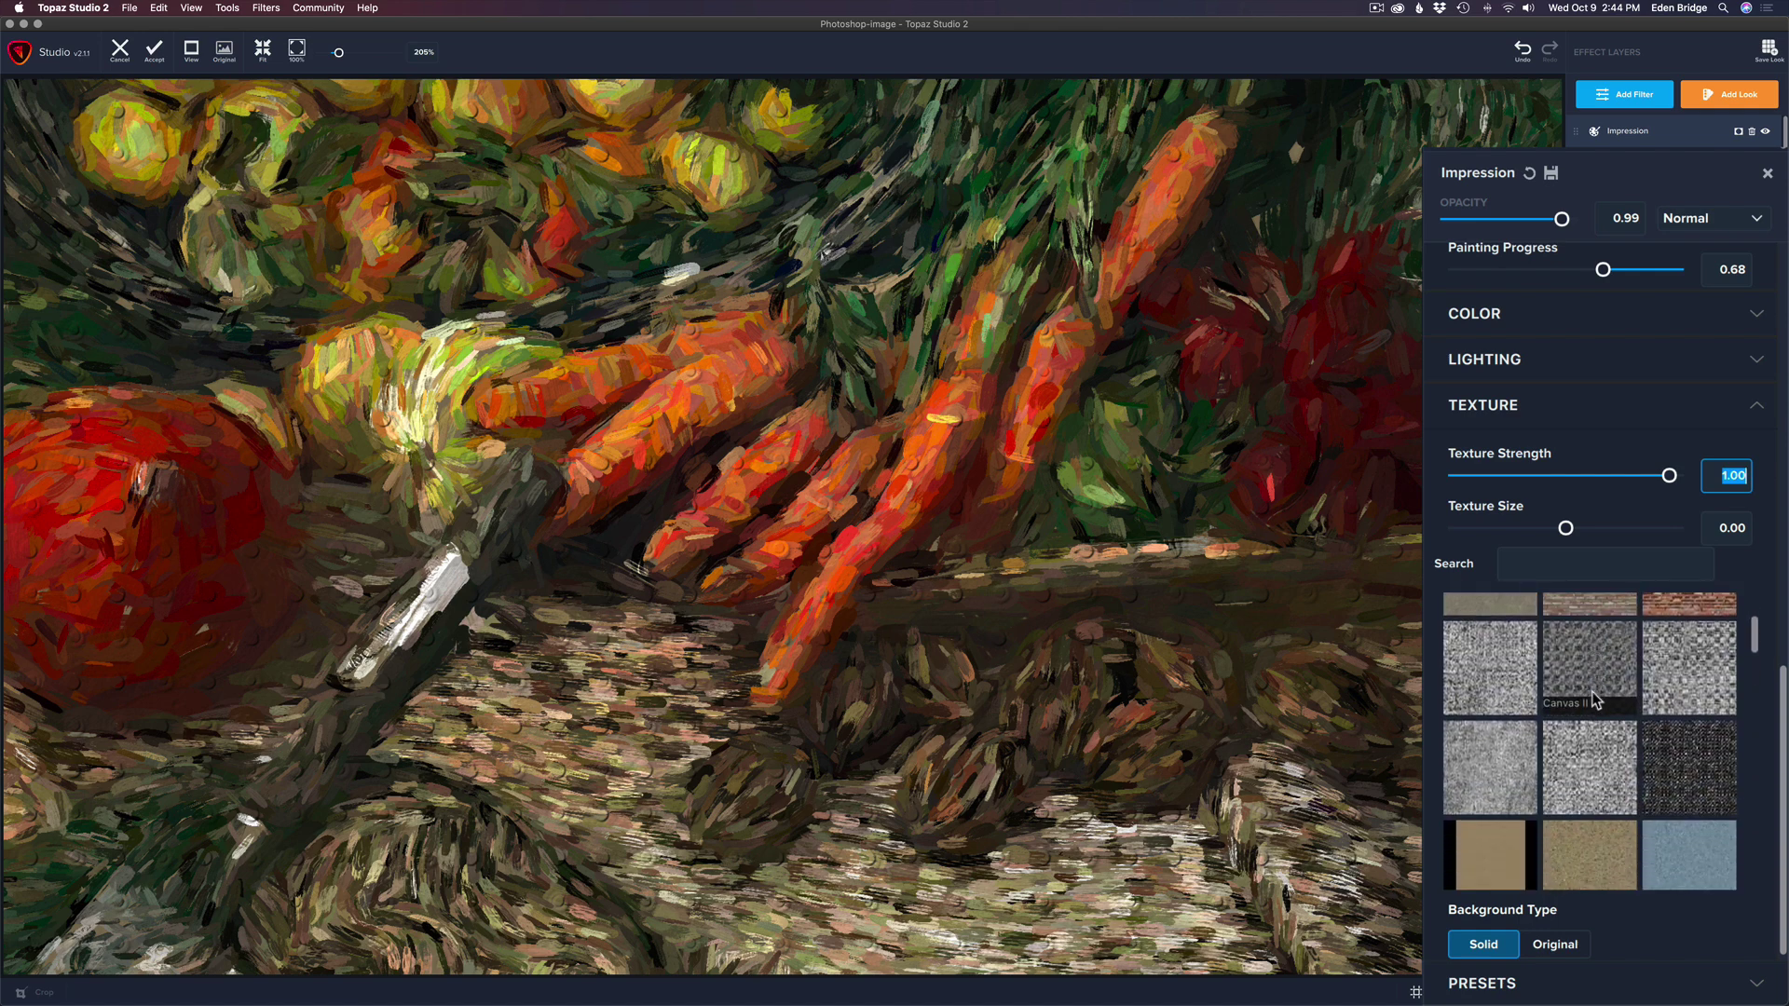
left_click(1591, 755)
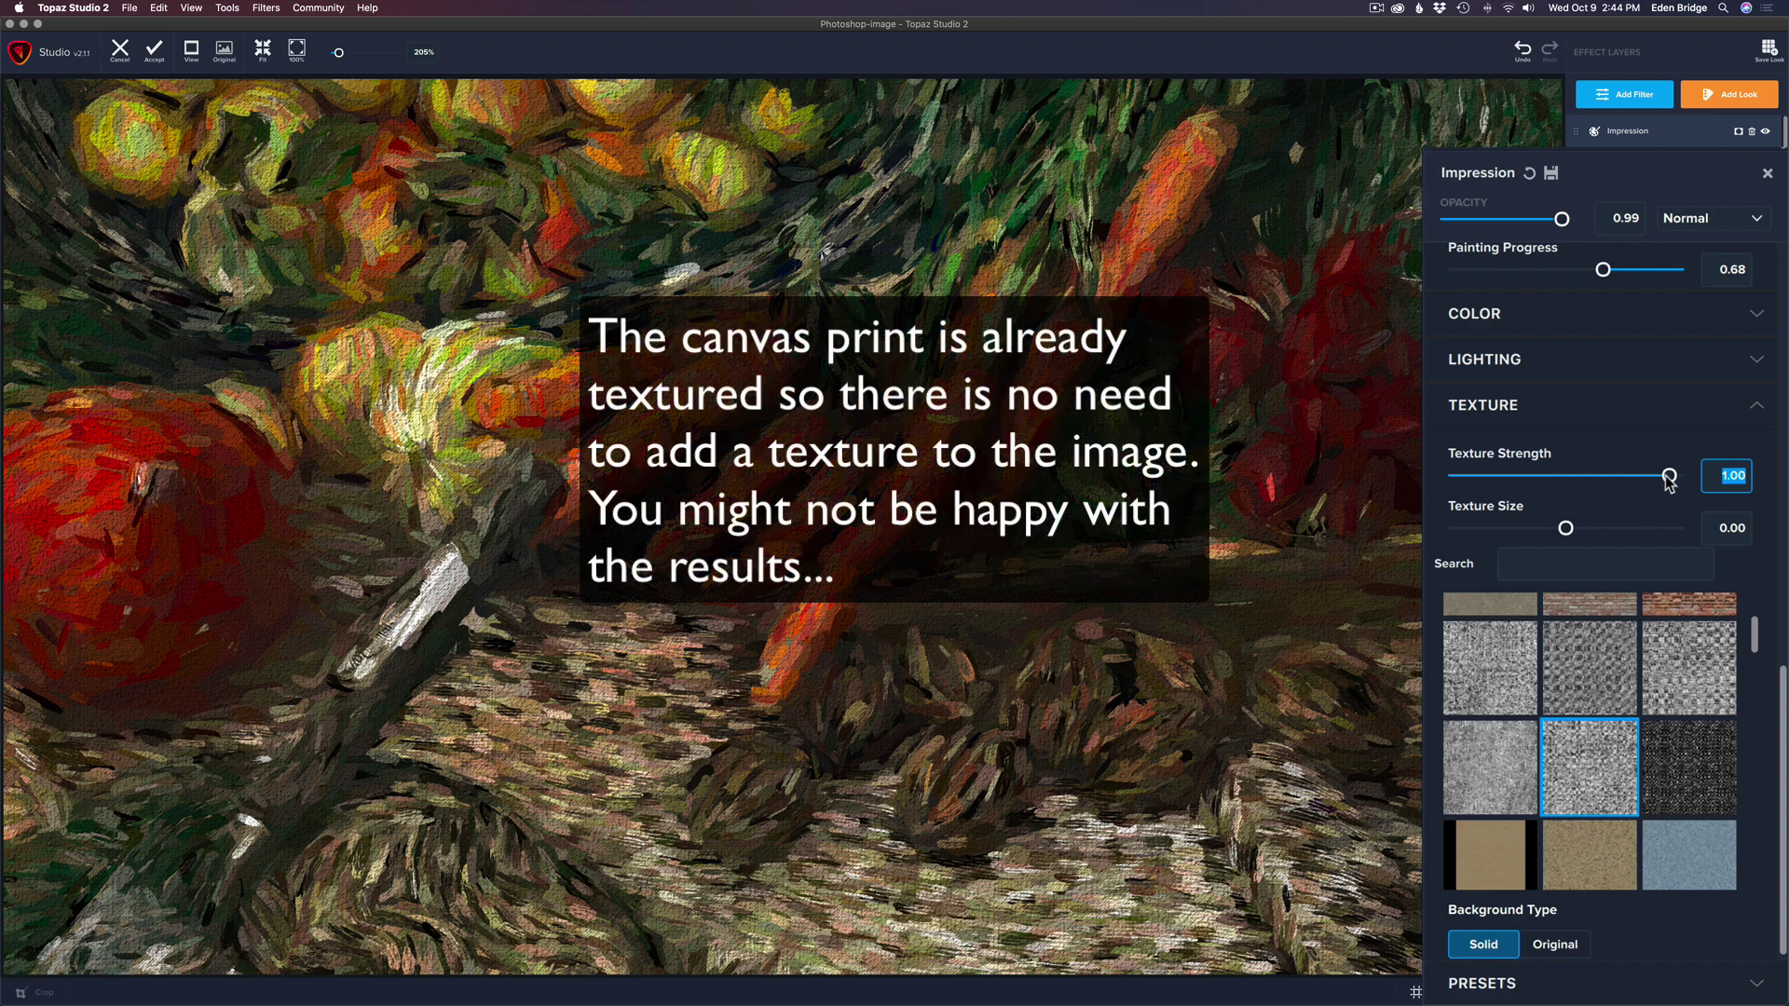
Step: Reduce the texture strength to 0.58 and check the canvas texture both in close-up and on the whole image
left_click_drag(1669, 478, 1641, 482)
left_click_drag(1641, 482, 1584, 482)
scroll(1180, 632, "down", 6)
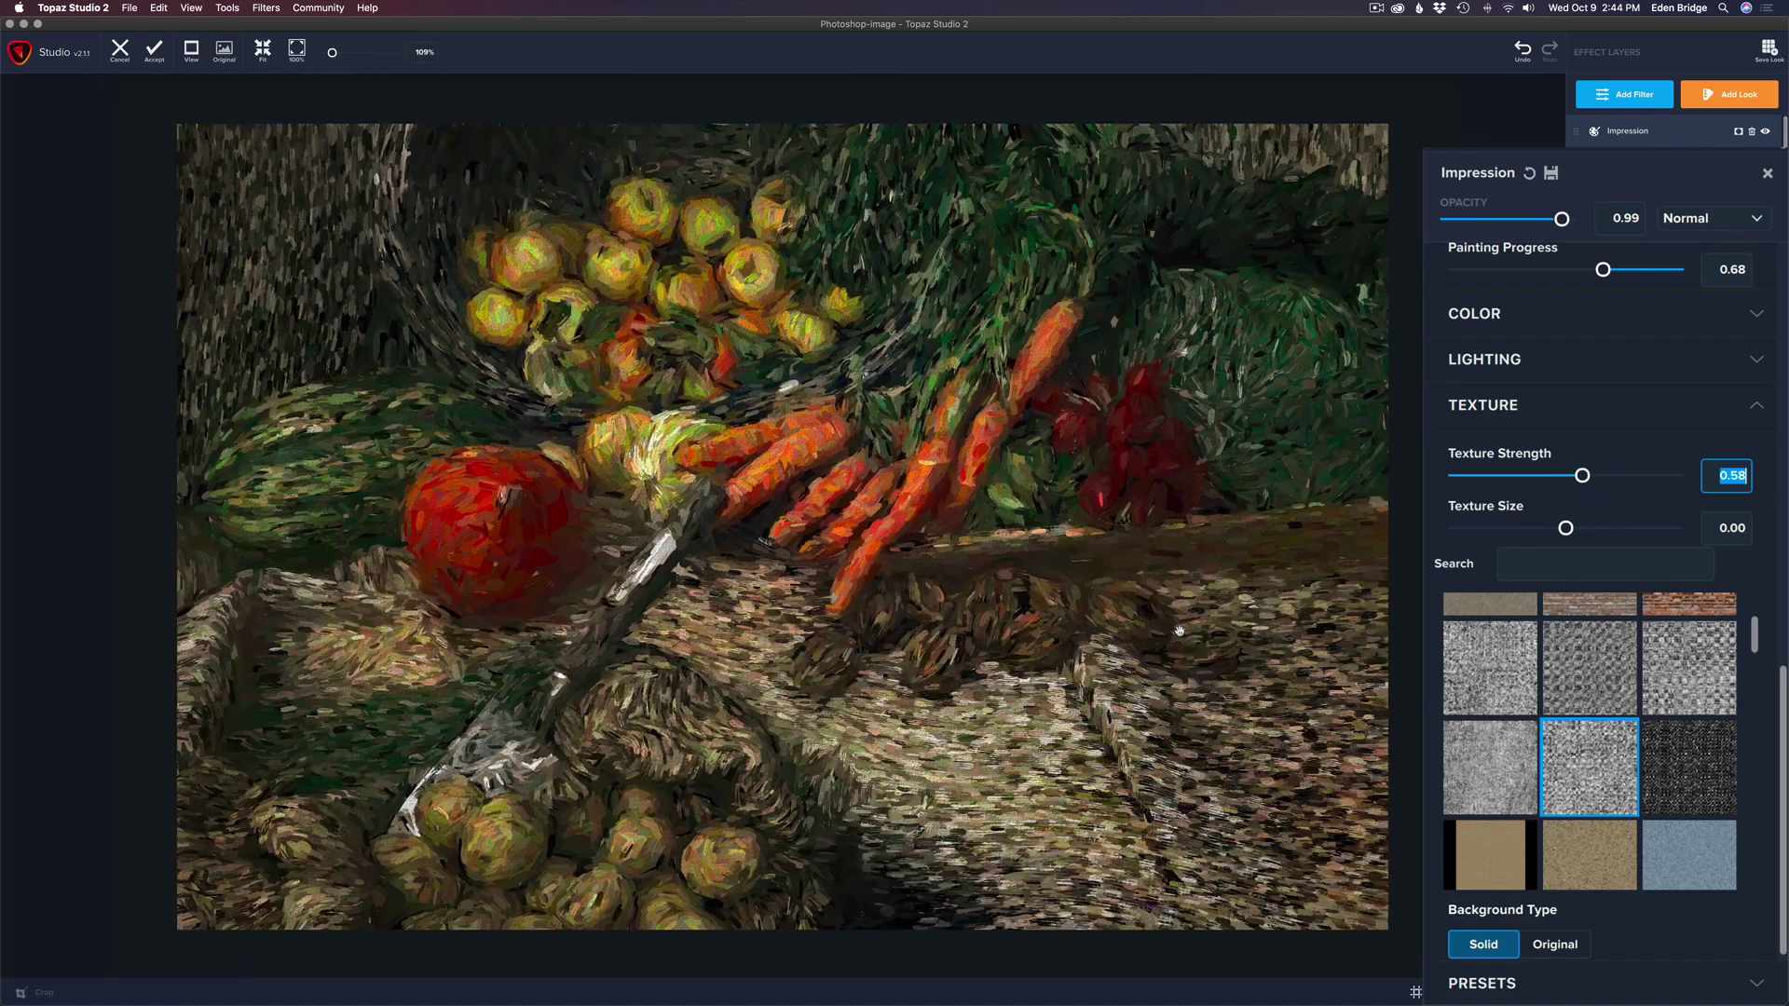
scroll(1180, 632, "up", 7)
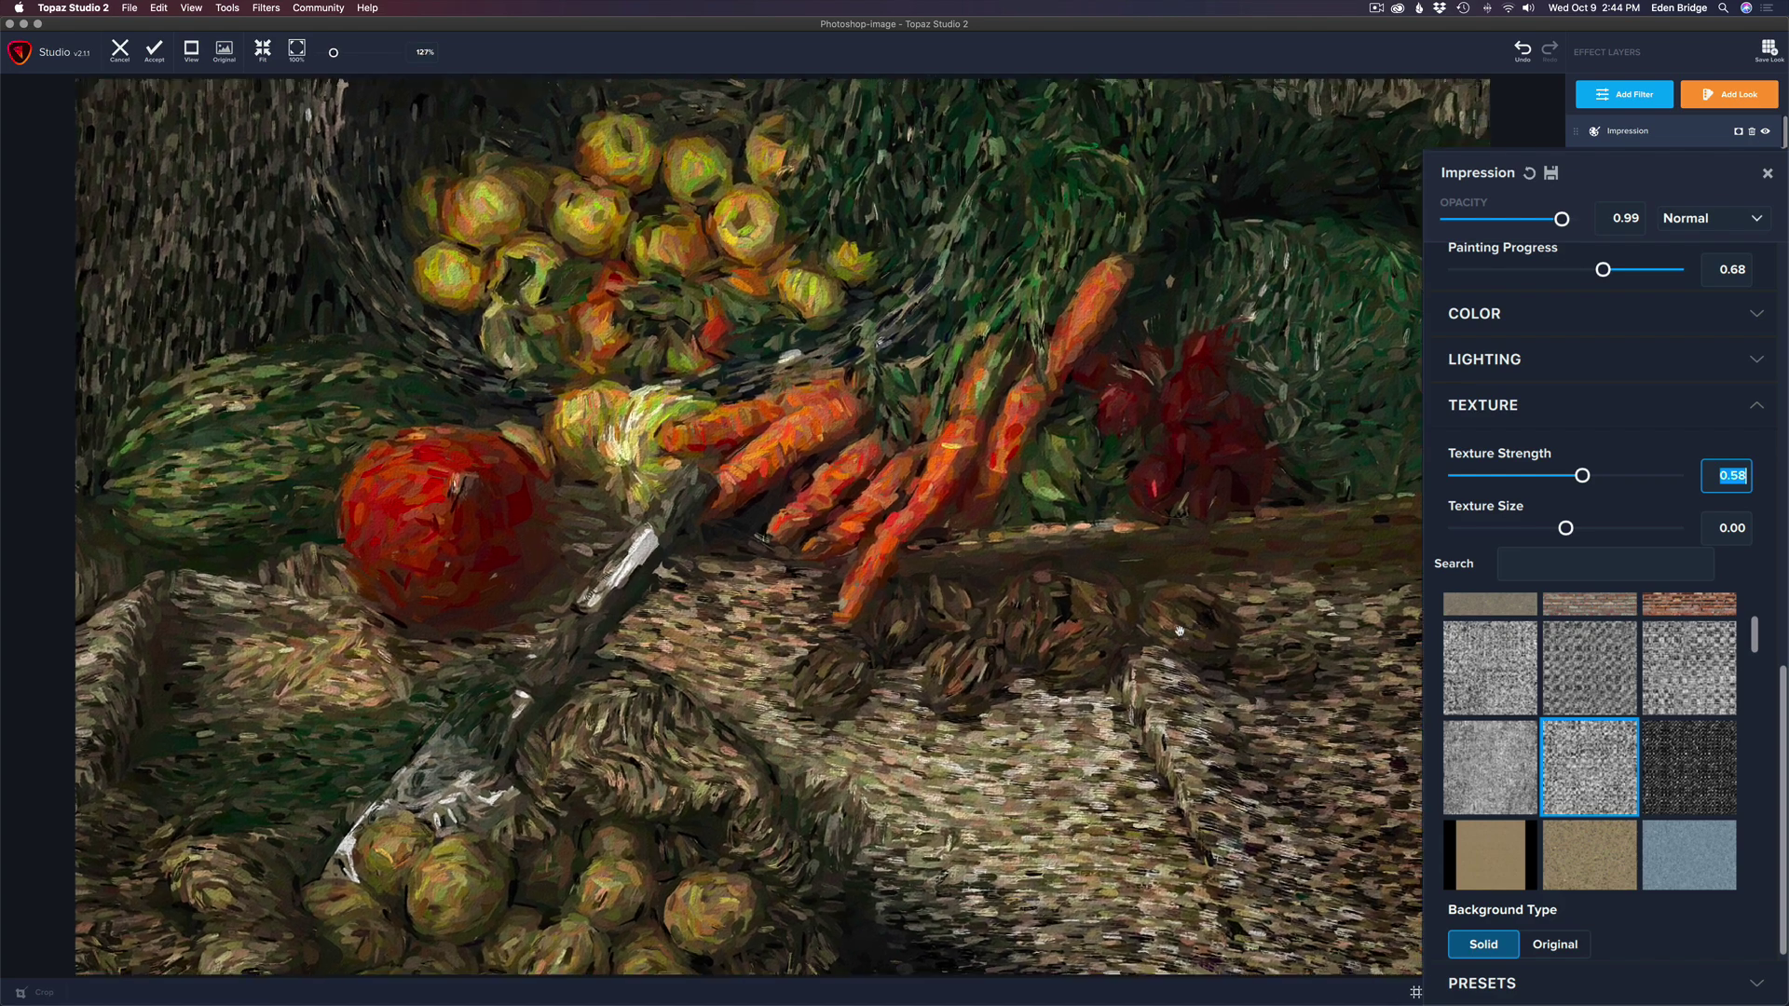
scroll(1179, 632, "down", 5)
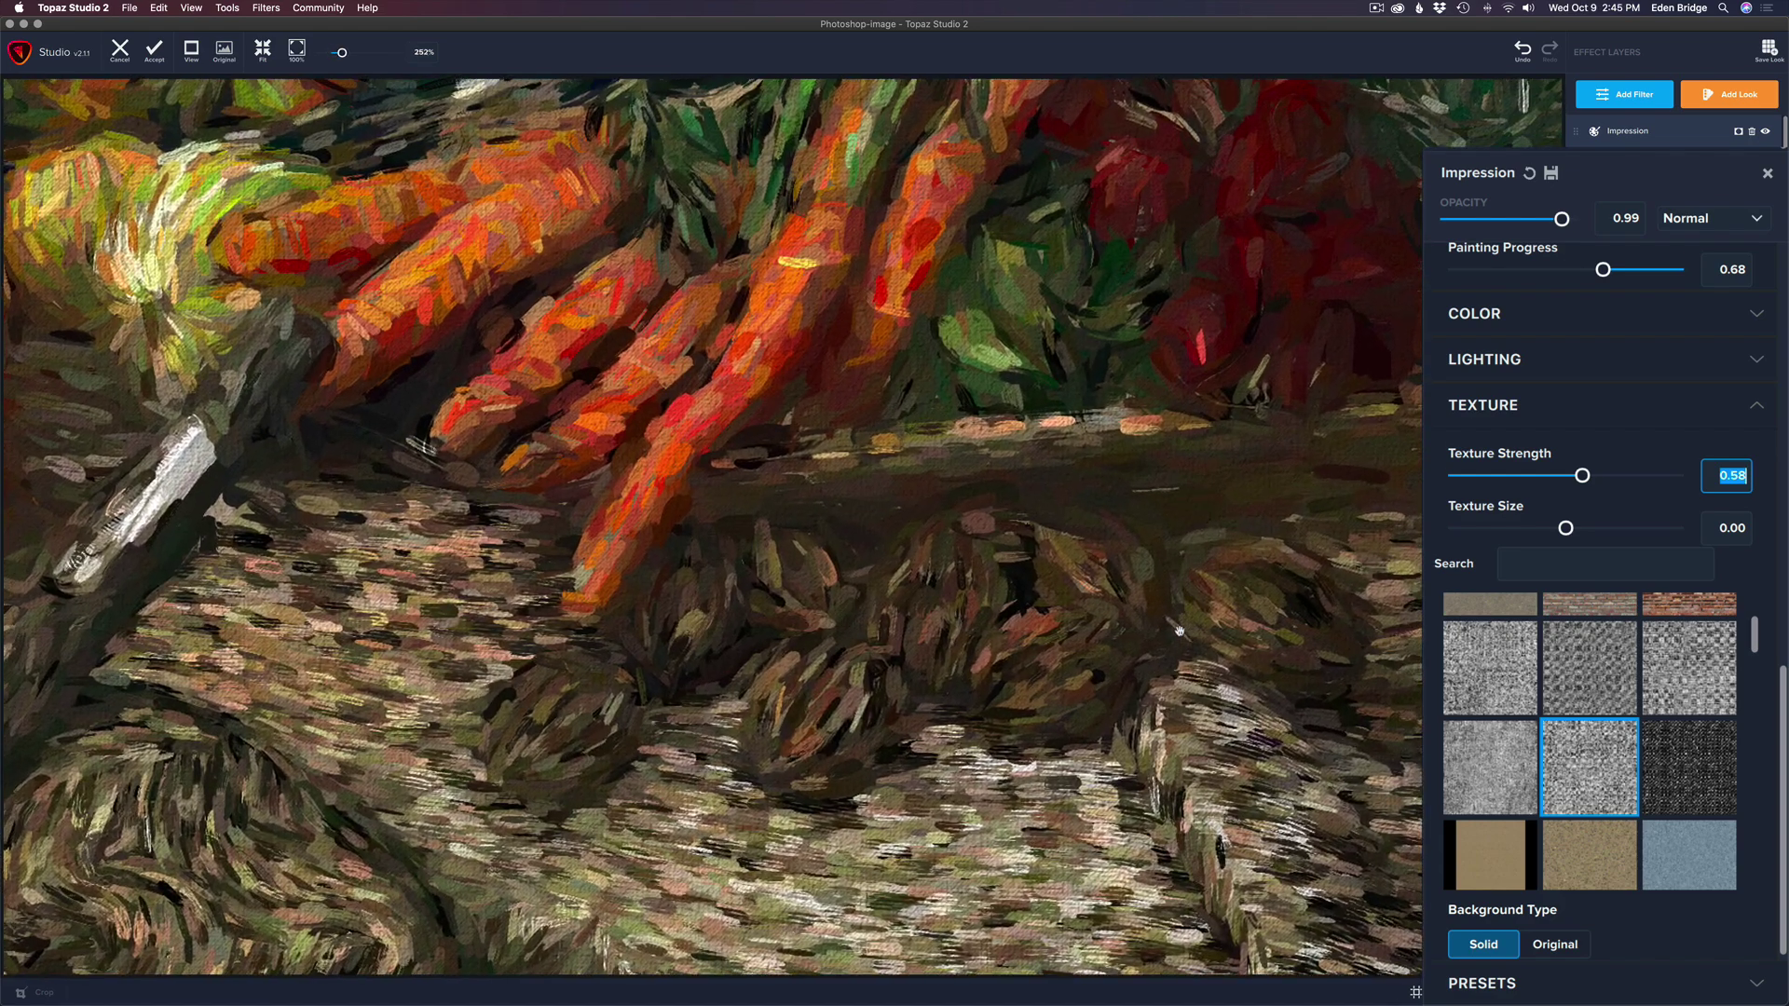
scroll(1180, 631, "down", 3)
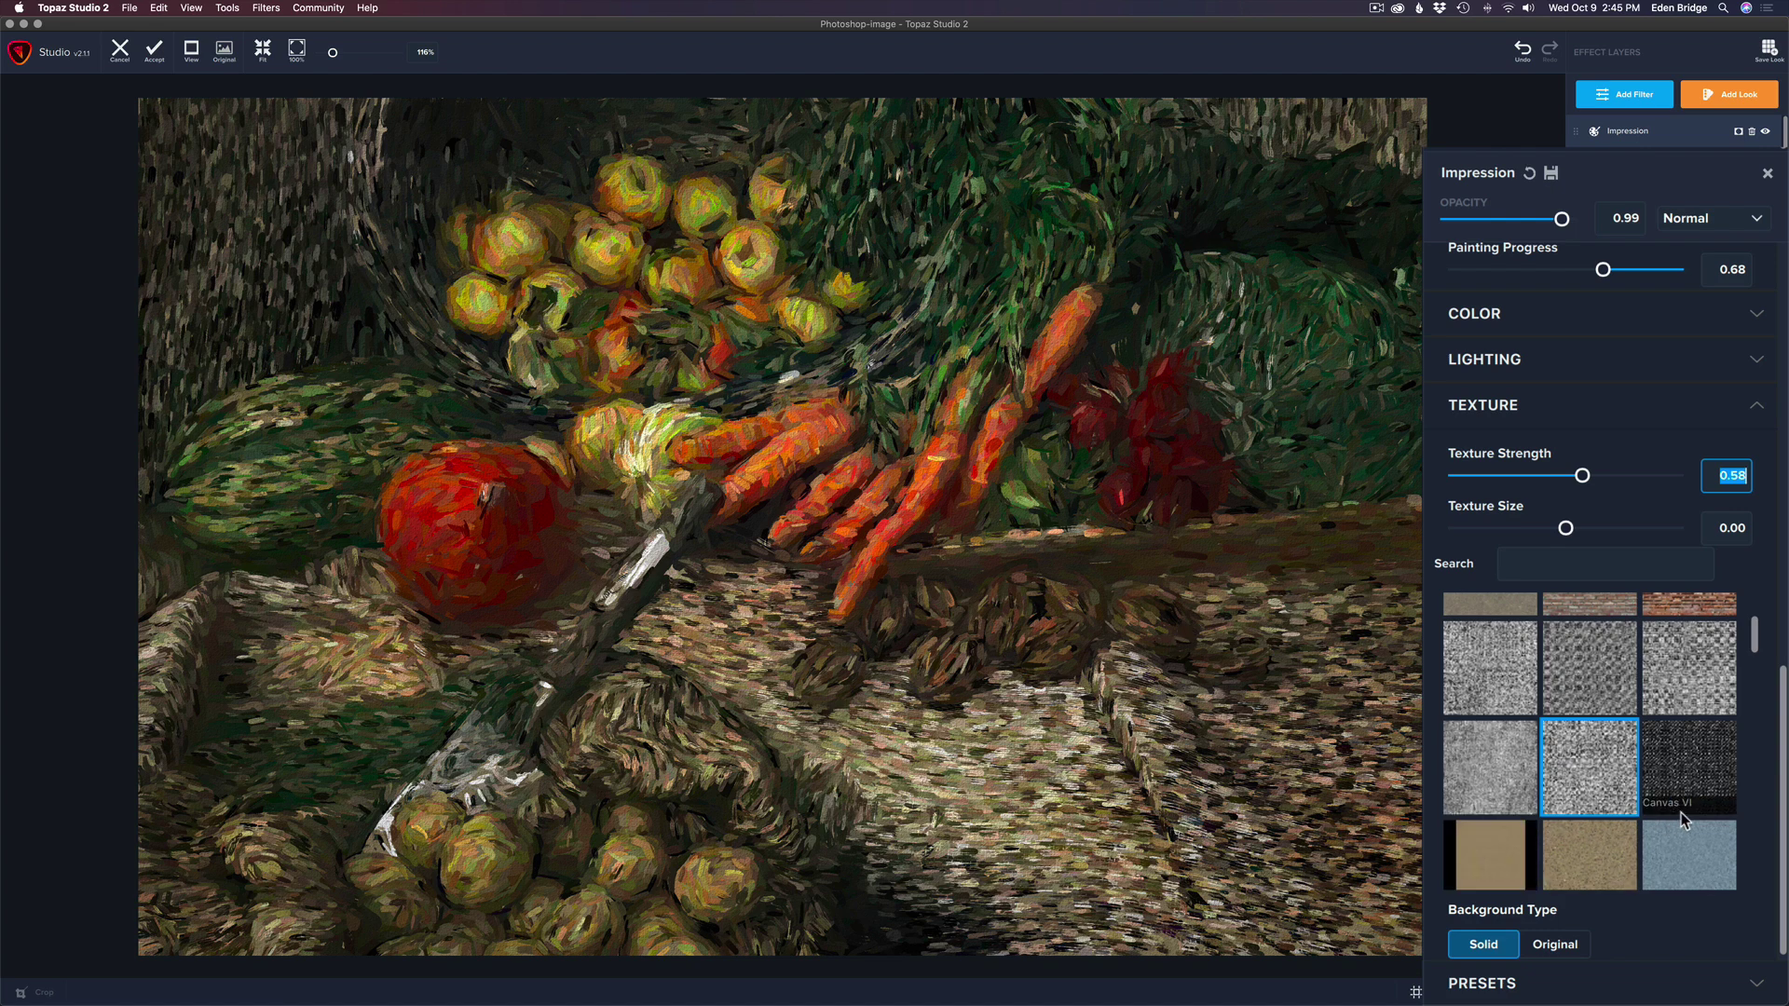
Step: Reopen the Impression filter's lighting settings at the light position control, with the carrots in close-up
left_click_drag(1784, 772, 1784, 807)
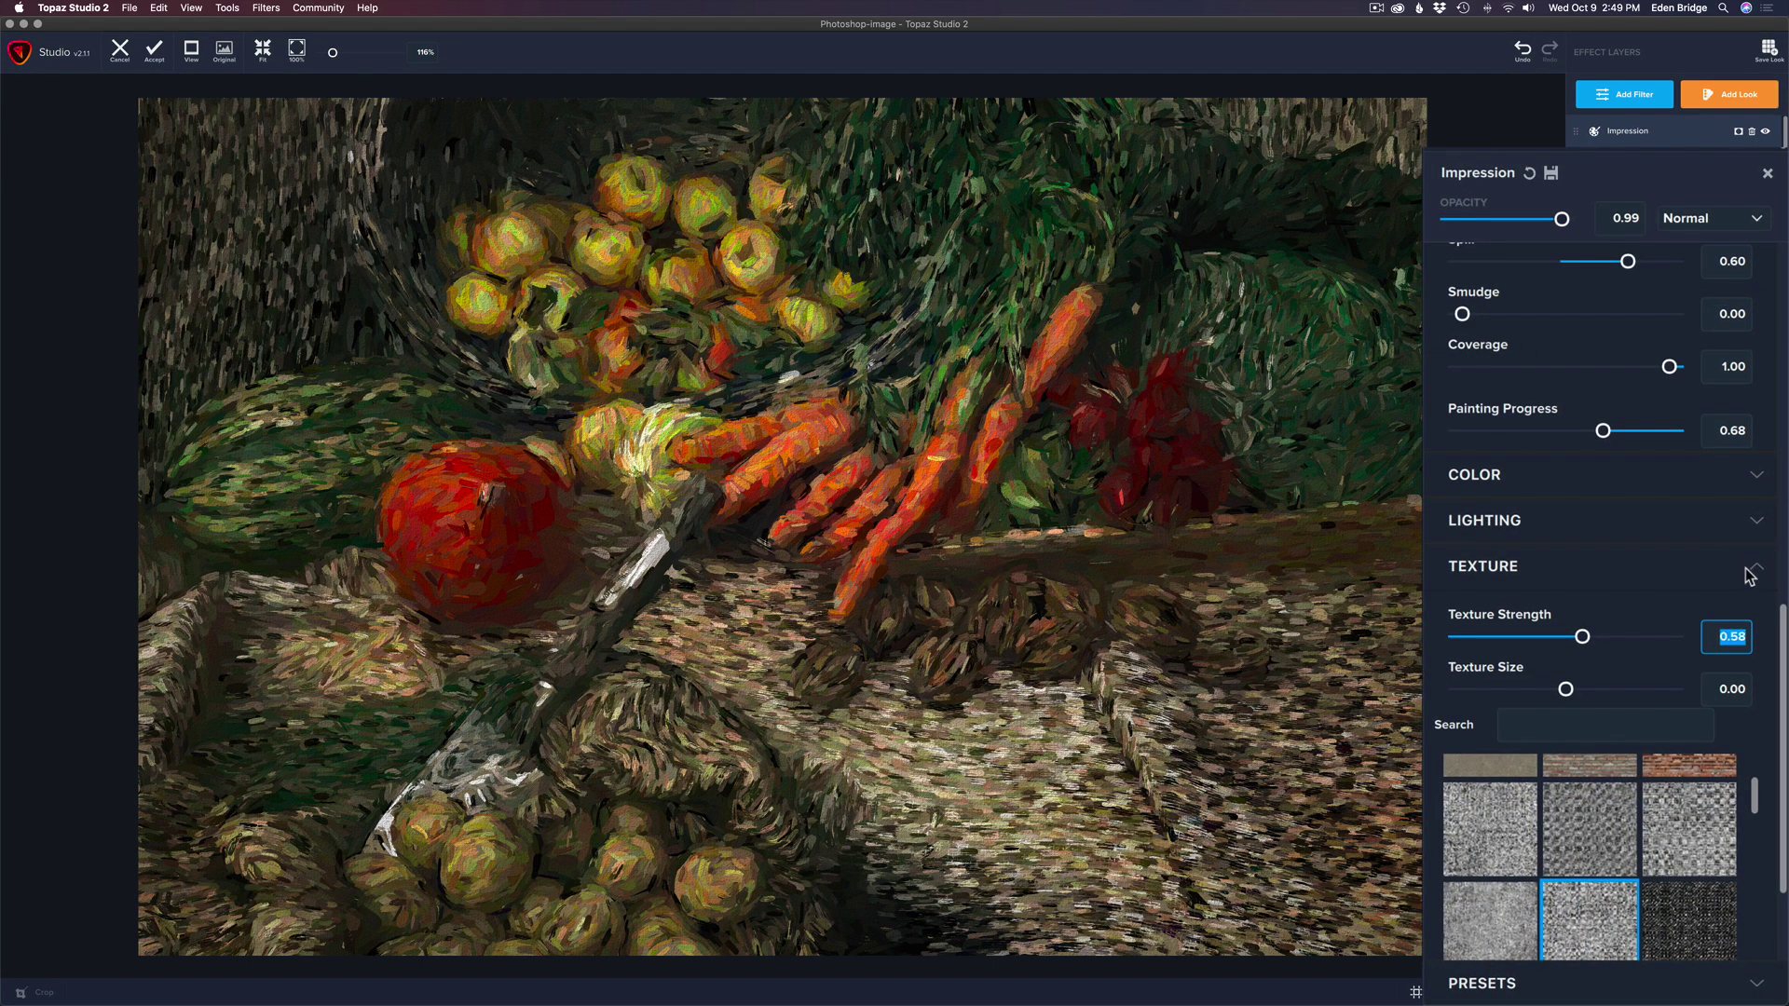
mouse_move(1781, 622)
left_mouse_down()
mouse_move(1765, 463)
mouse_move(1769, 587)
left_mouse_up()
left_click(1531, 593)
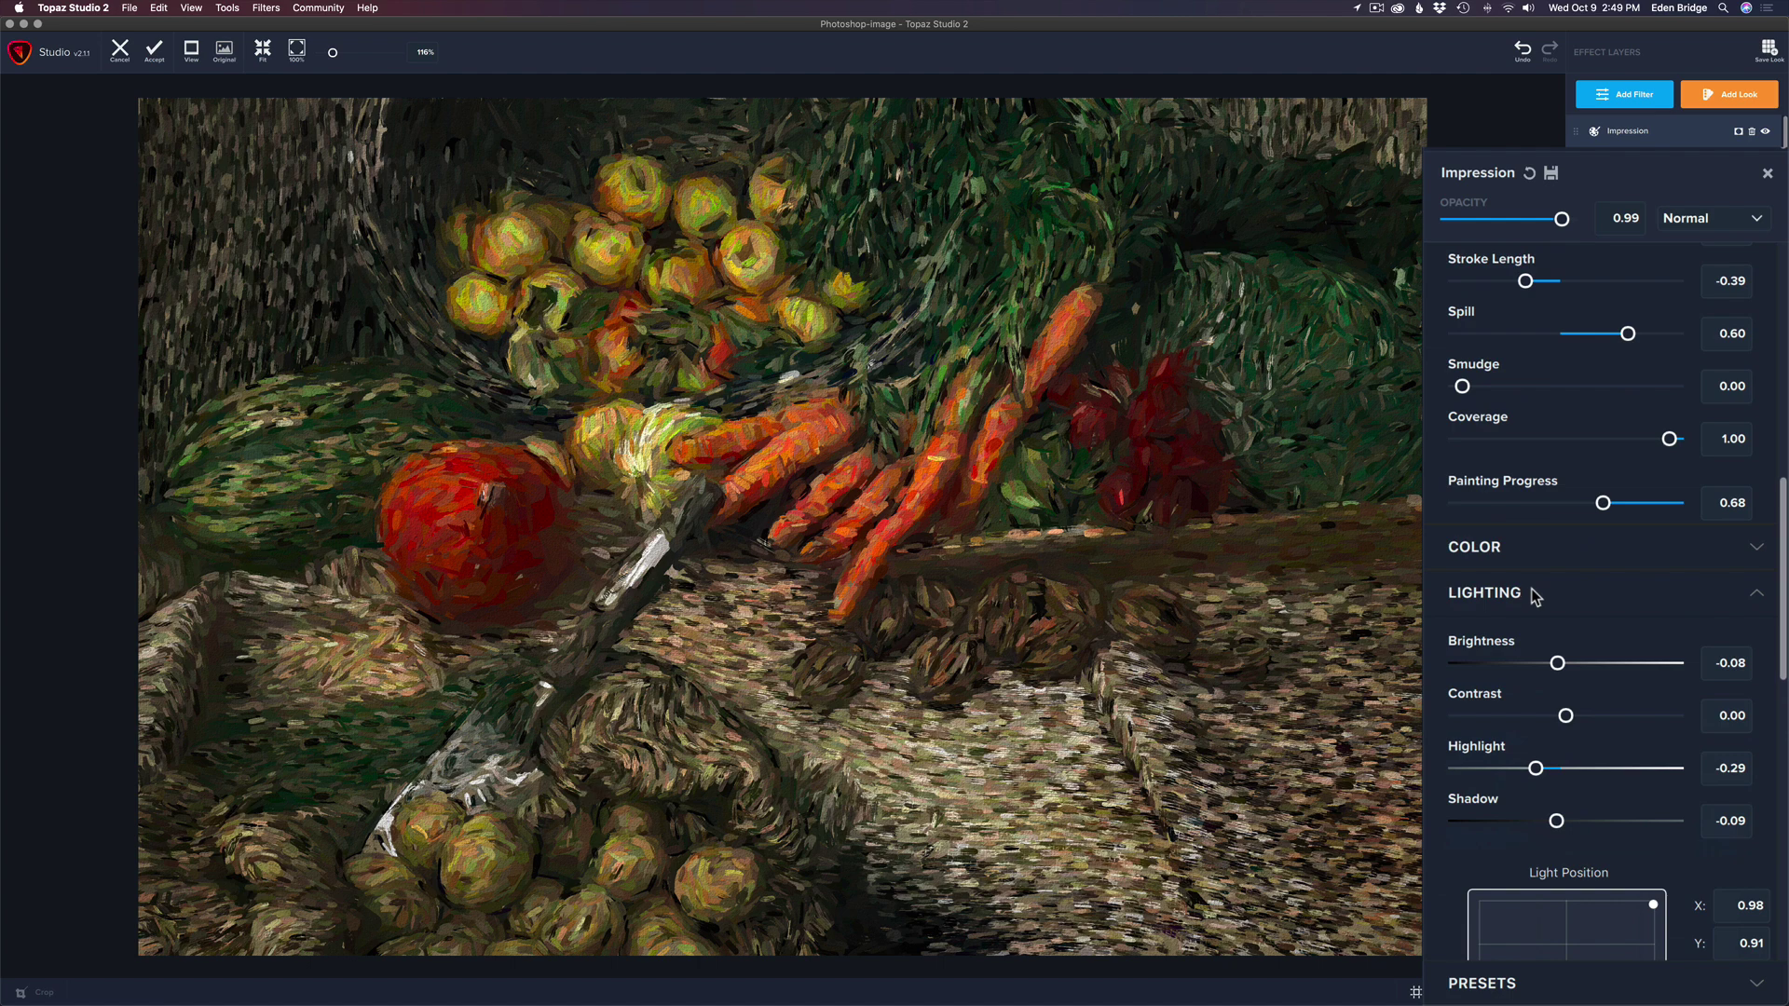
left_click_drag(1780, 538, 1780, 631)
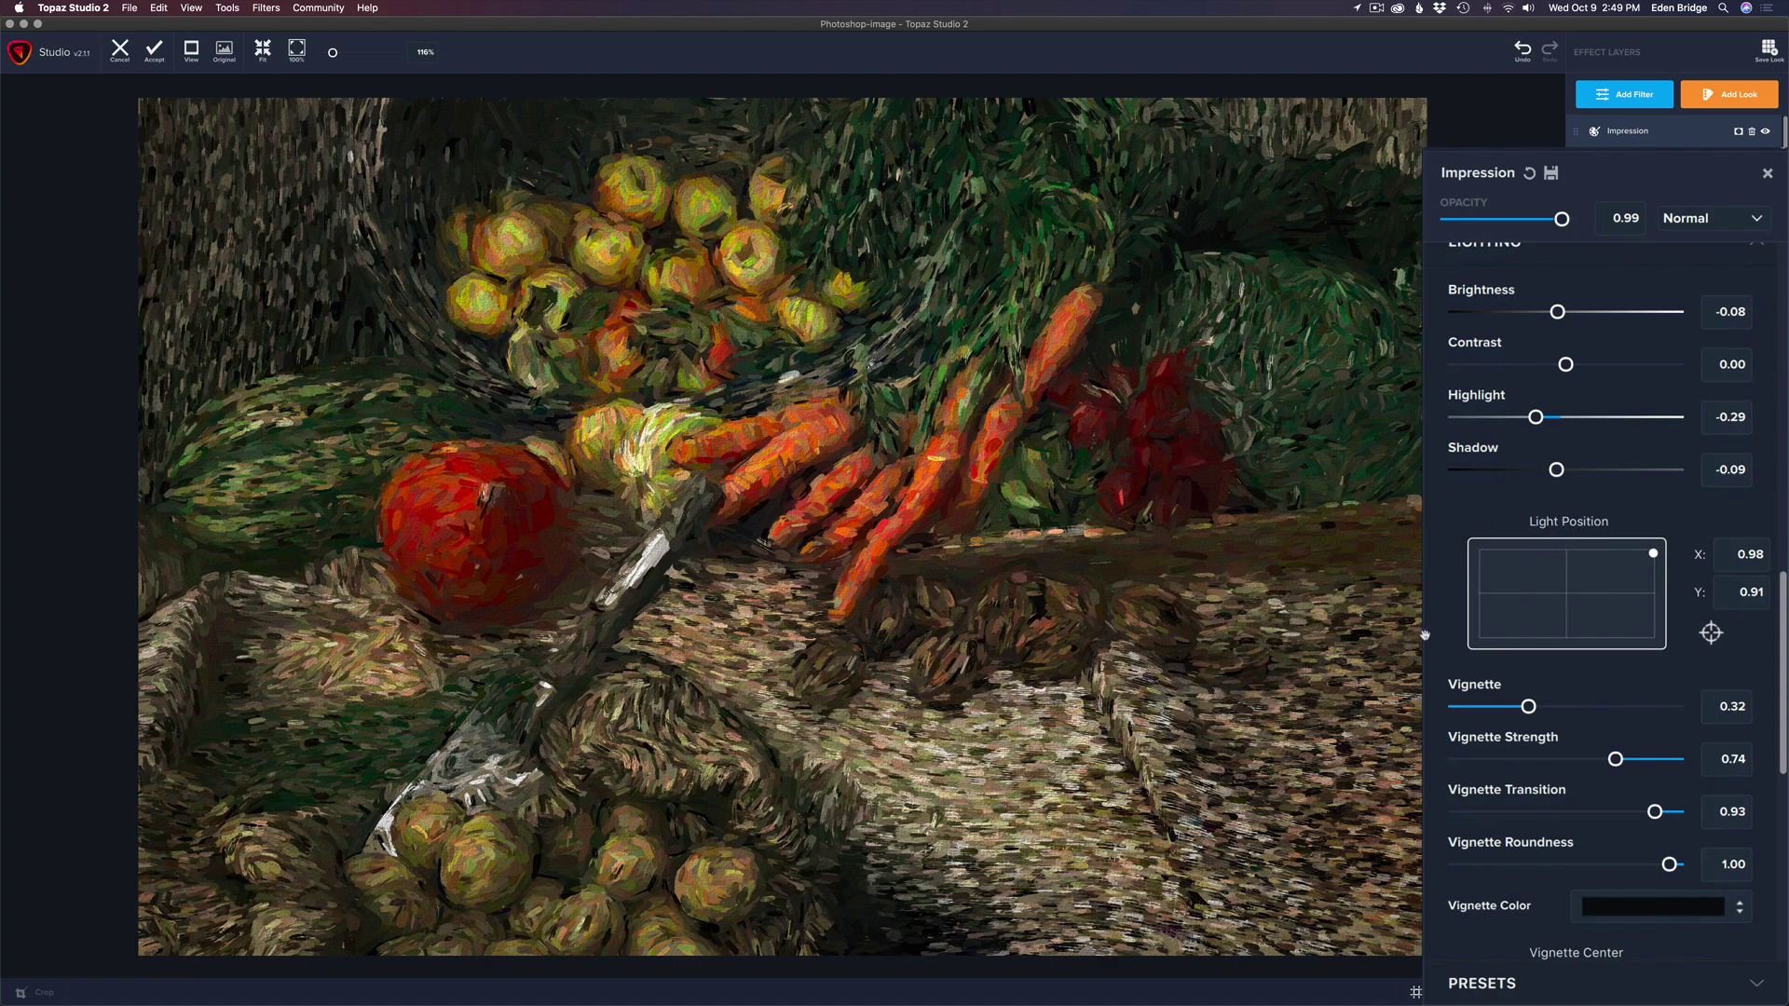
scroll(892, 501, "up", 5)
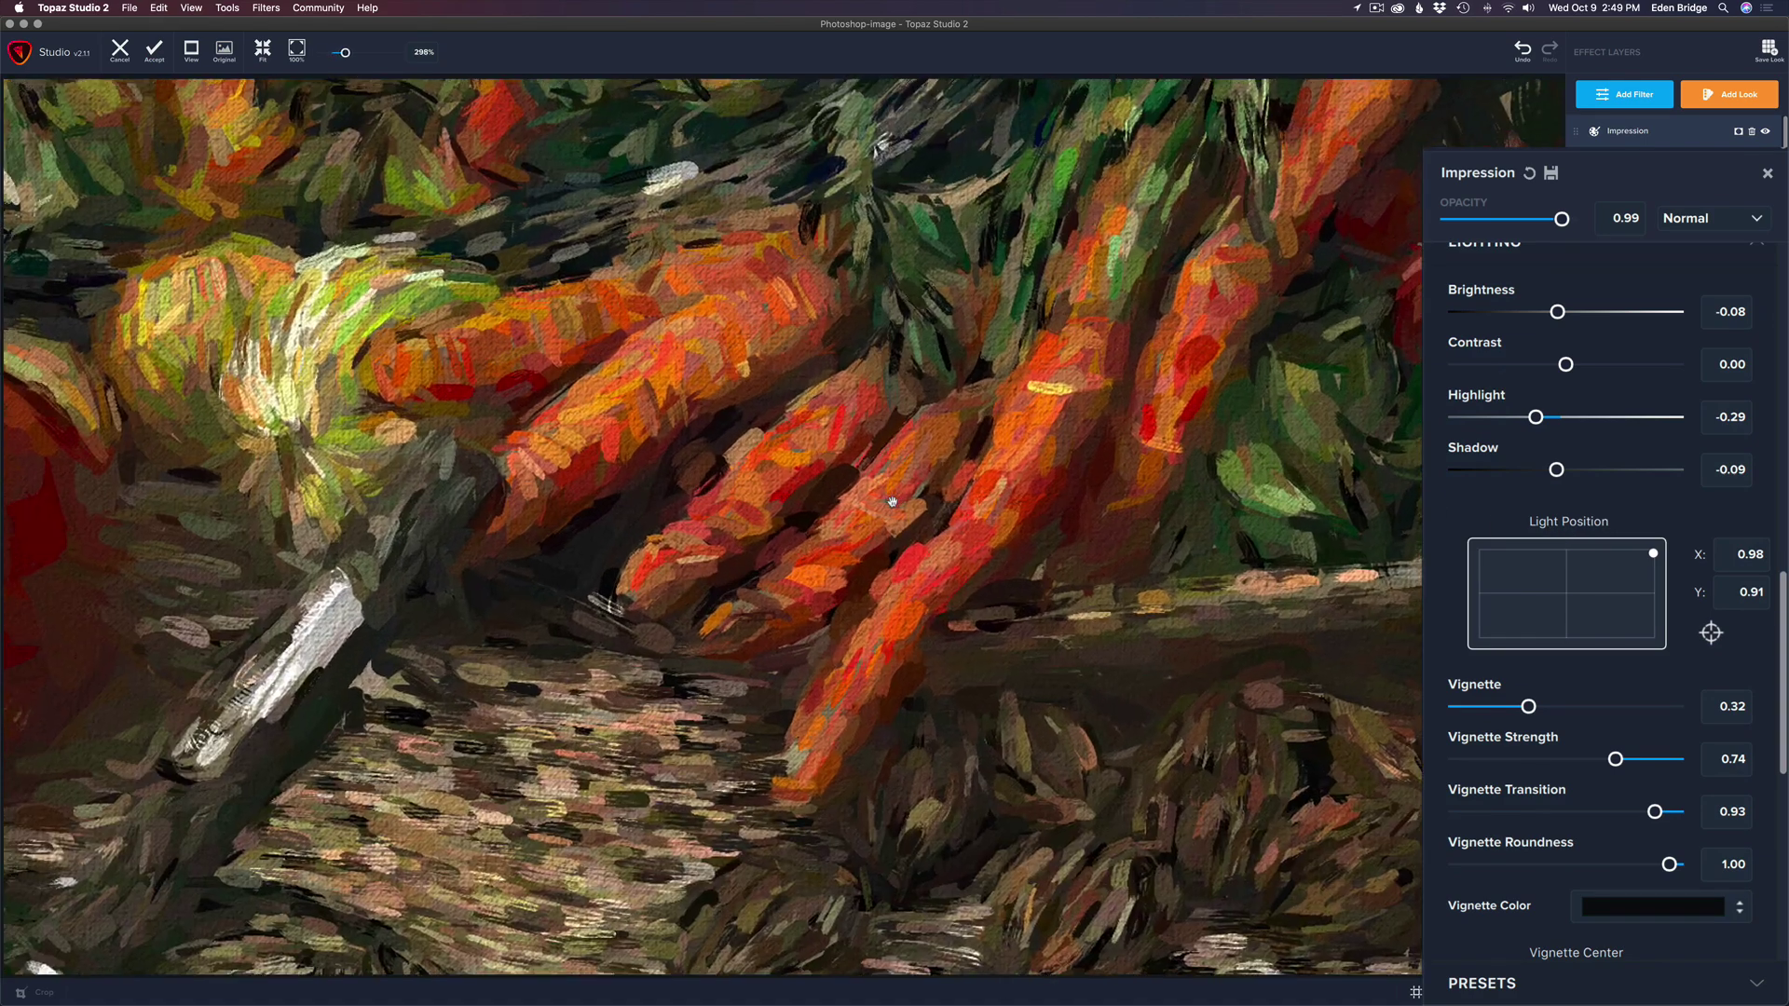
scroll(892, 501, "up", 2)
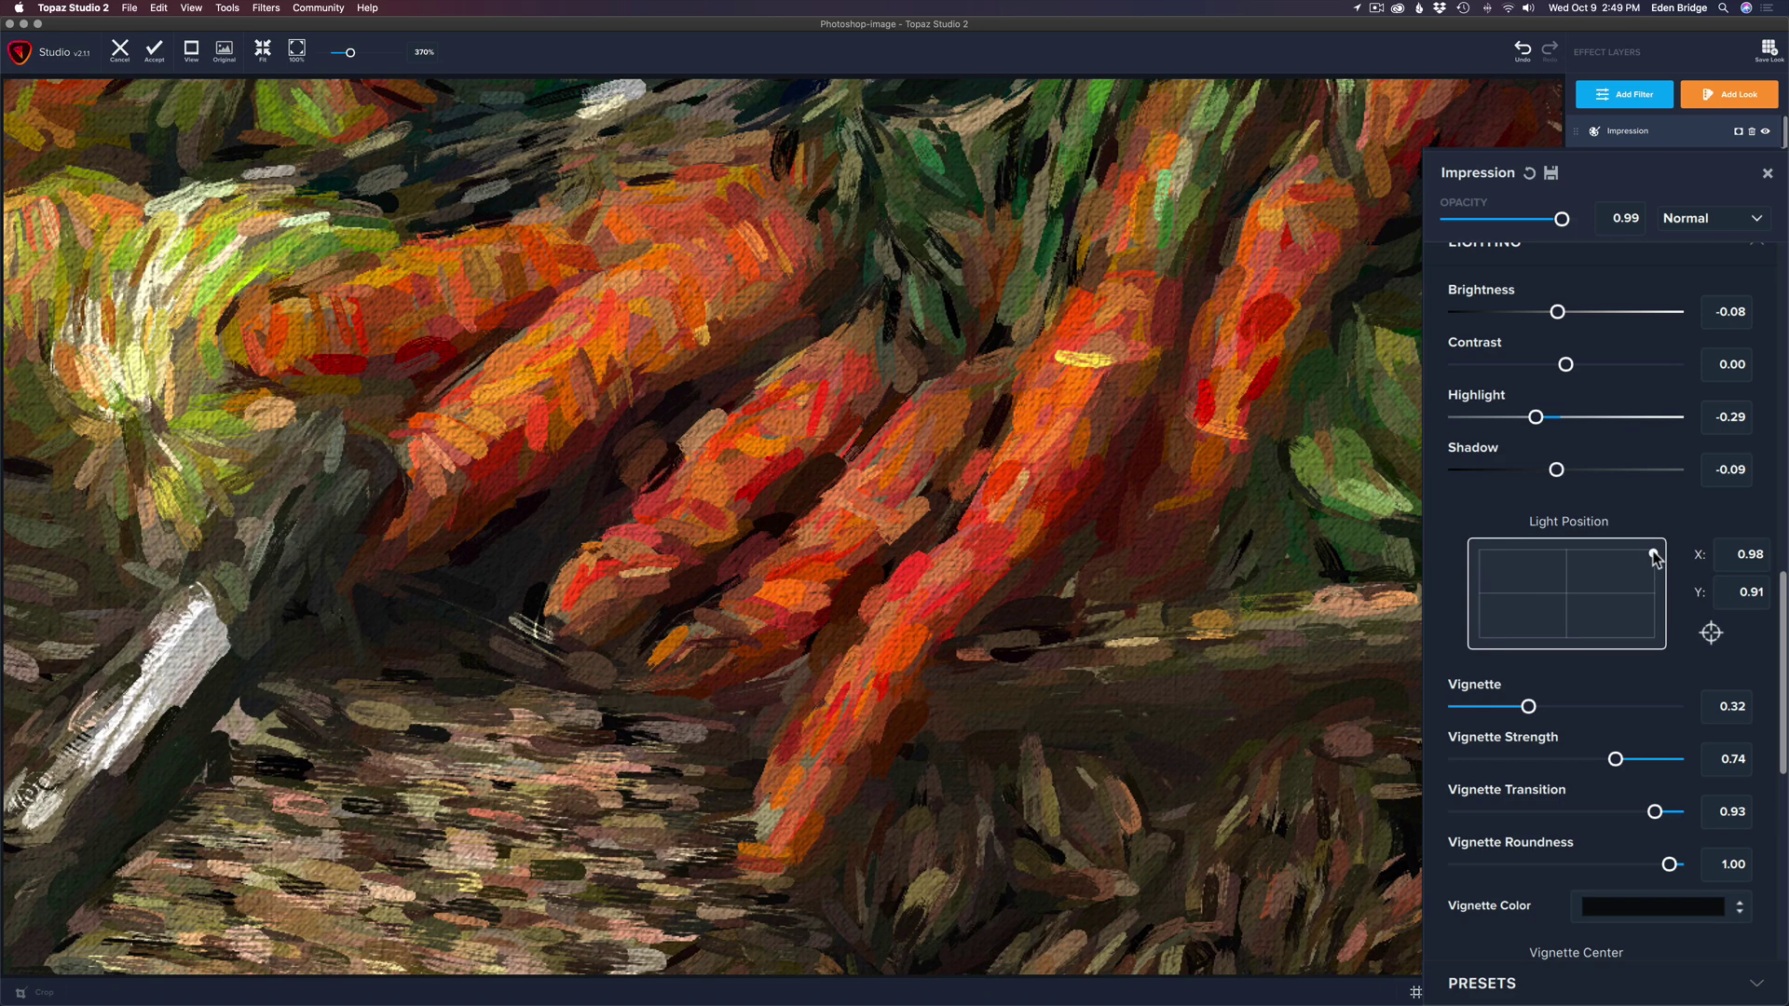
Step: Try the light position at the grid's upper-left, lower-left and lower-right corners and at its centre
left_click(1482, 557)
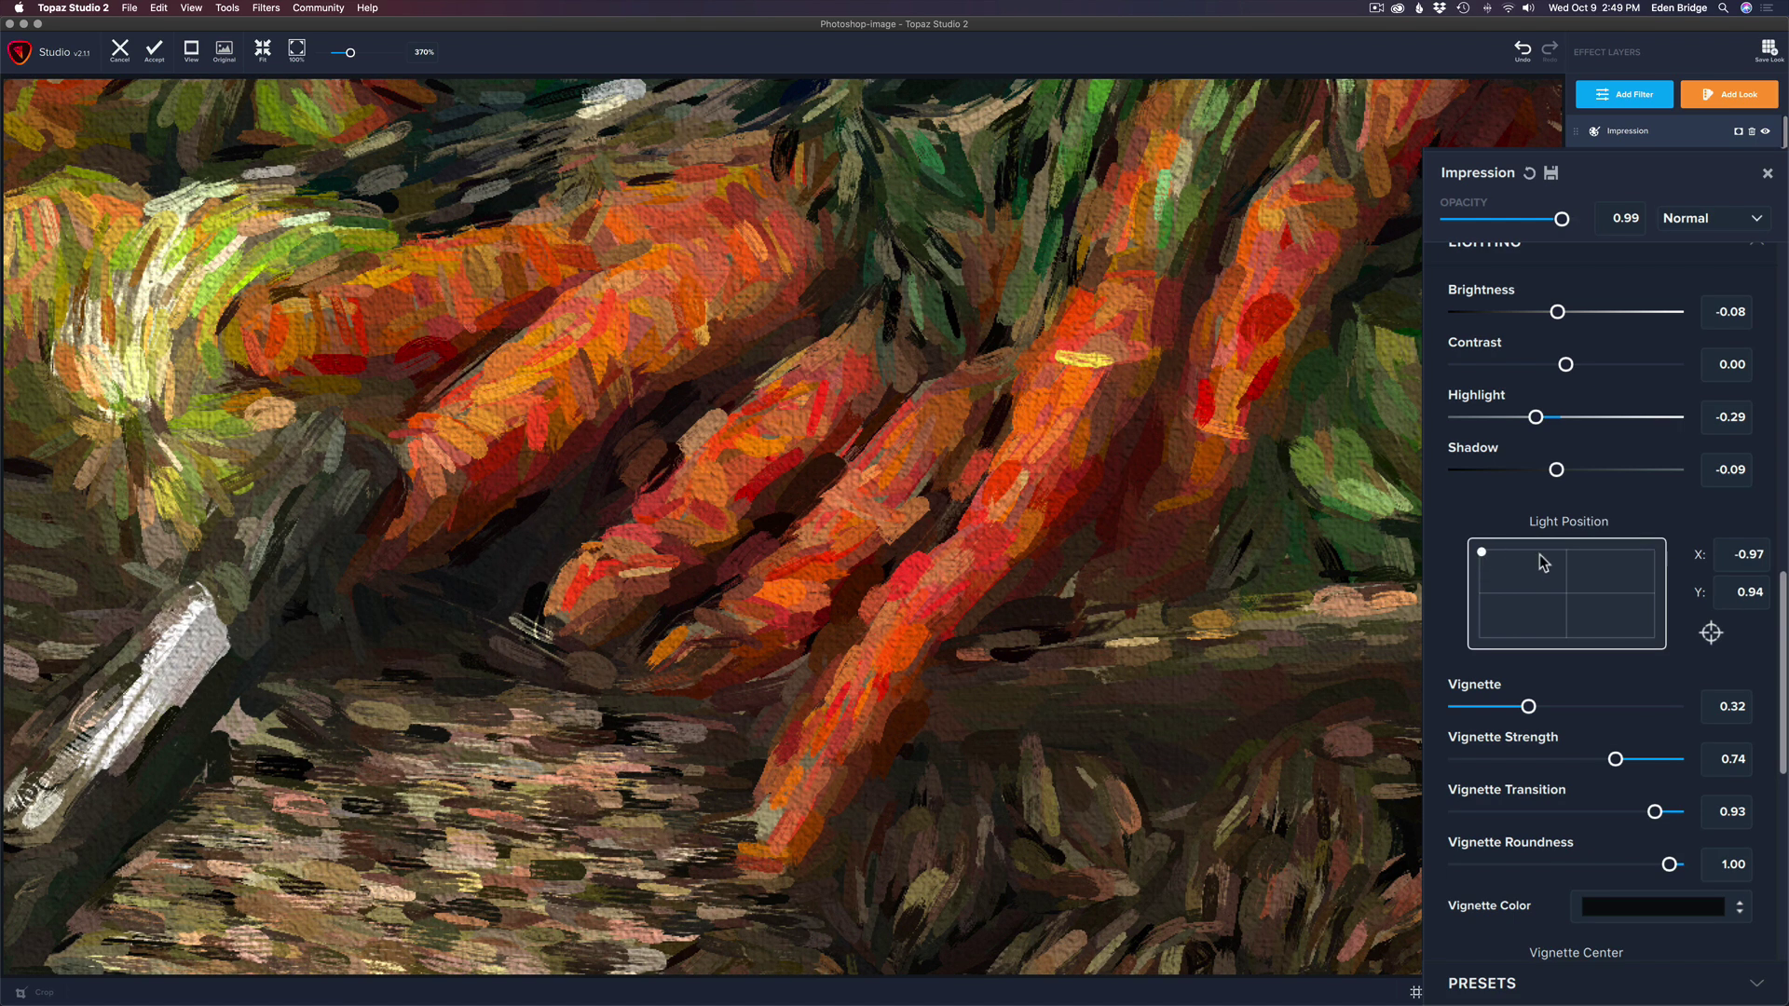
left_click(1483, 639)
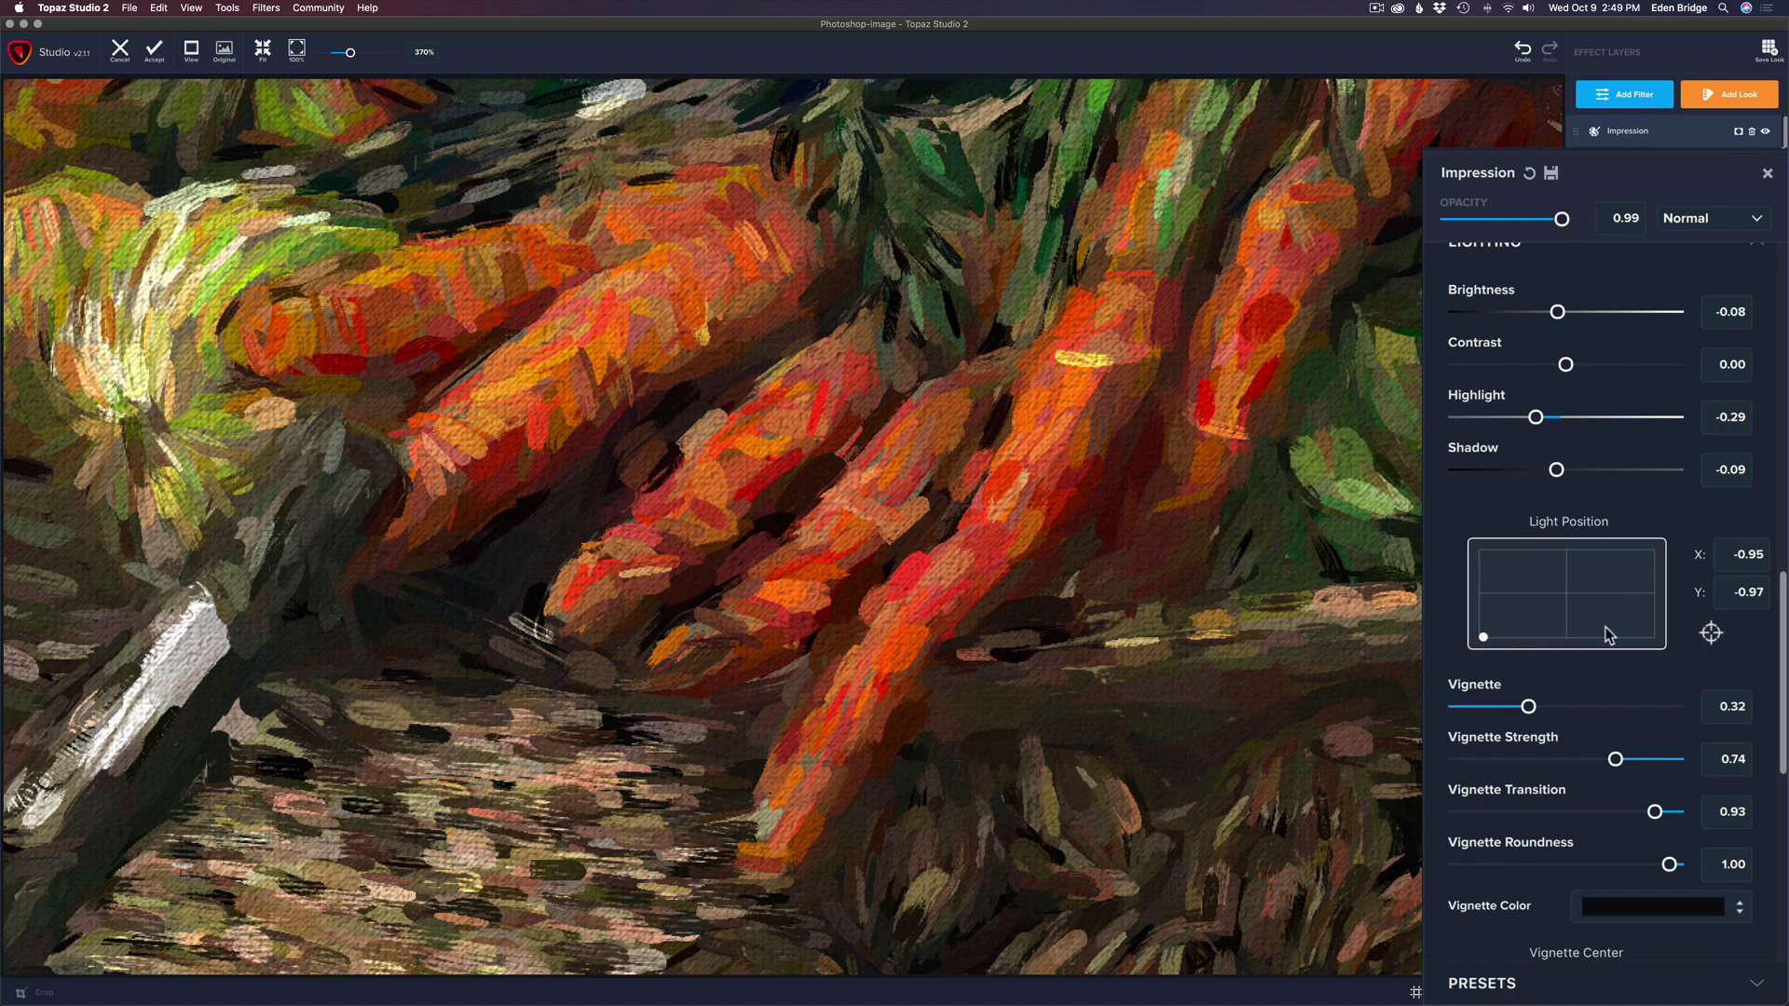
left_click(1654, 639)
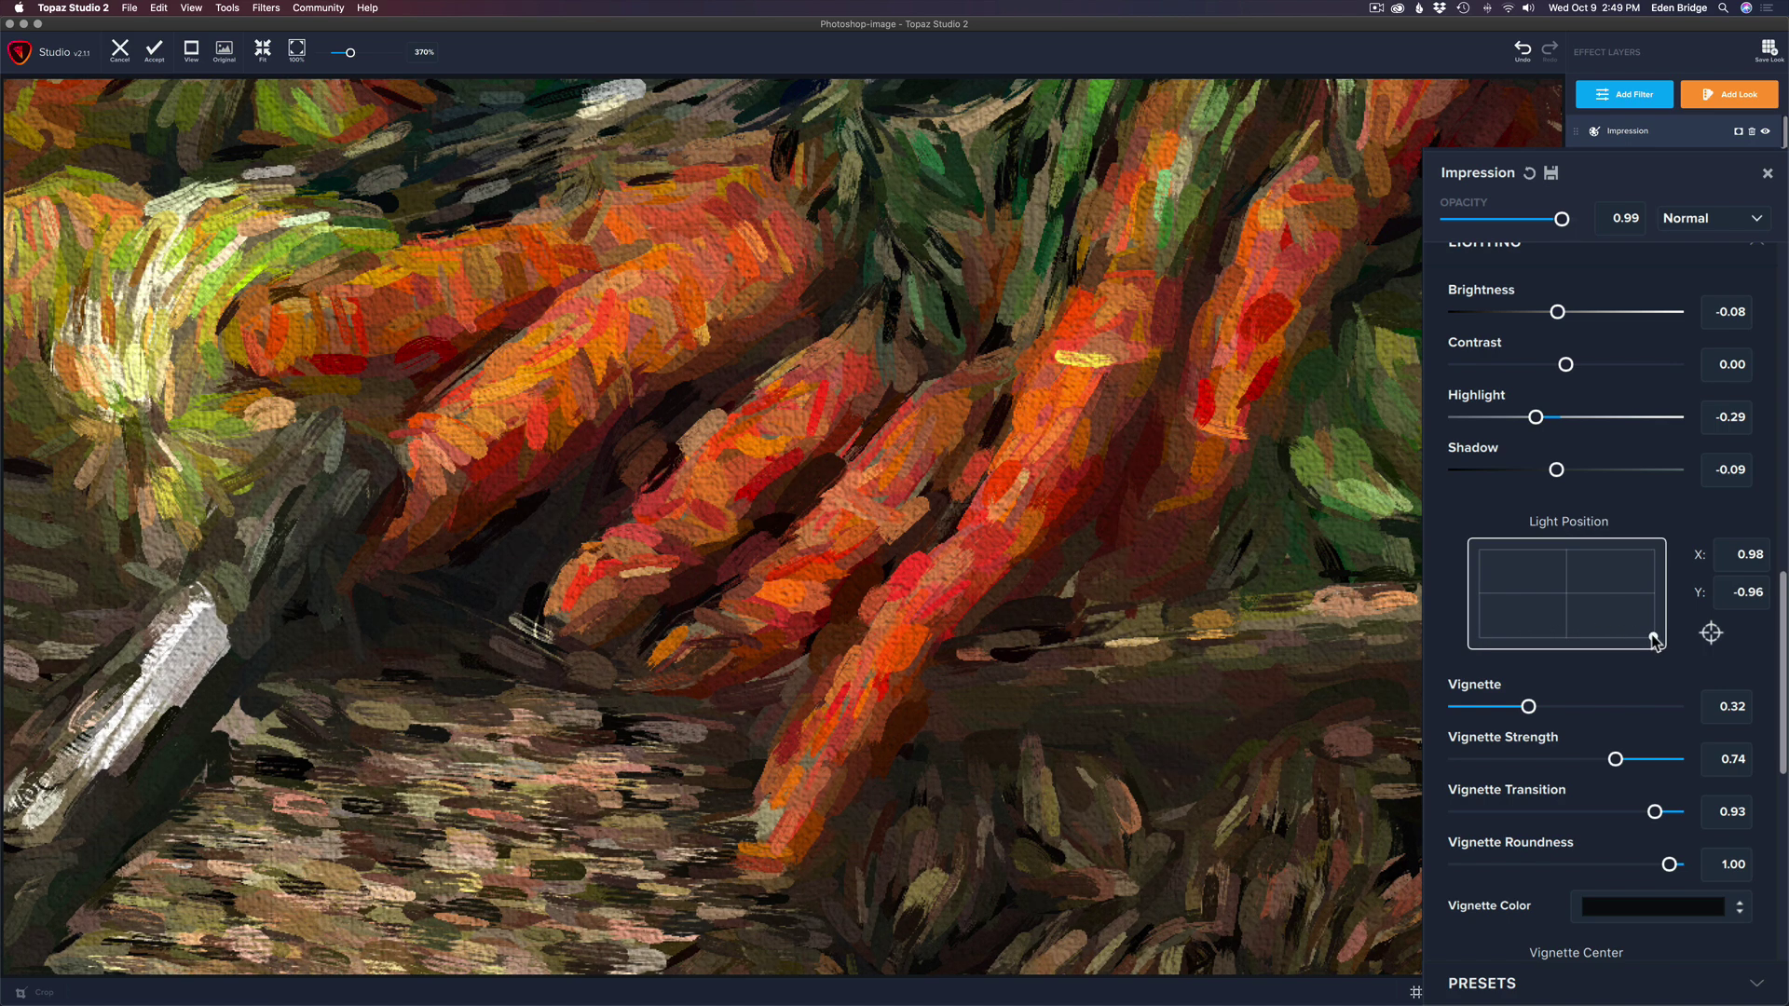
left_click_drag(1648, 633, 1567, 595)
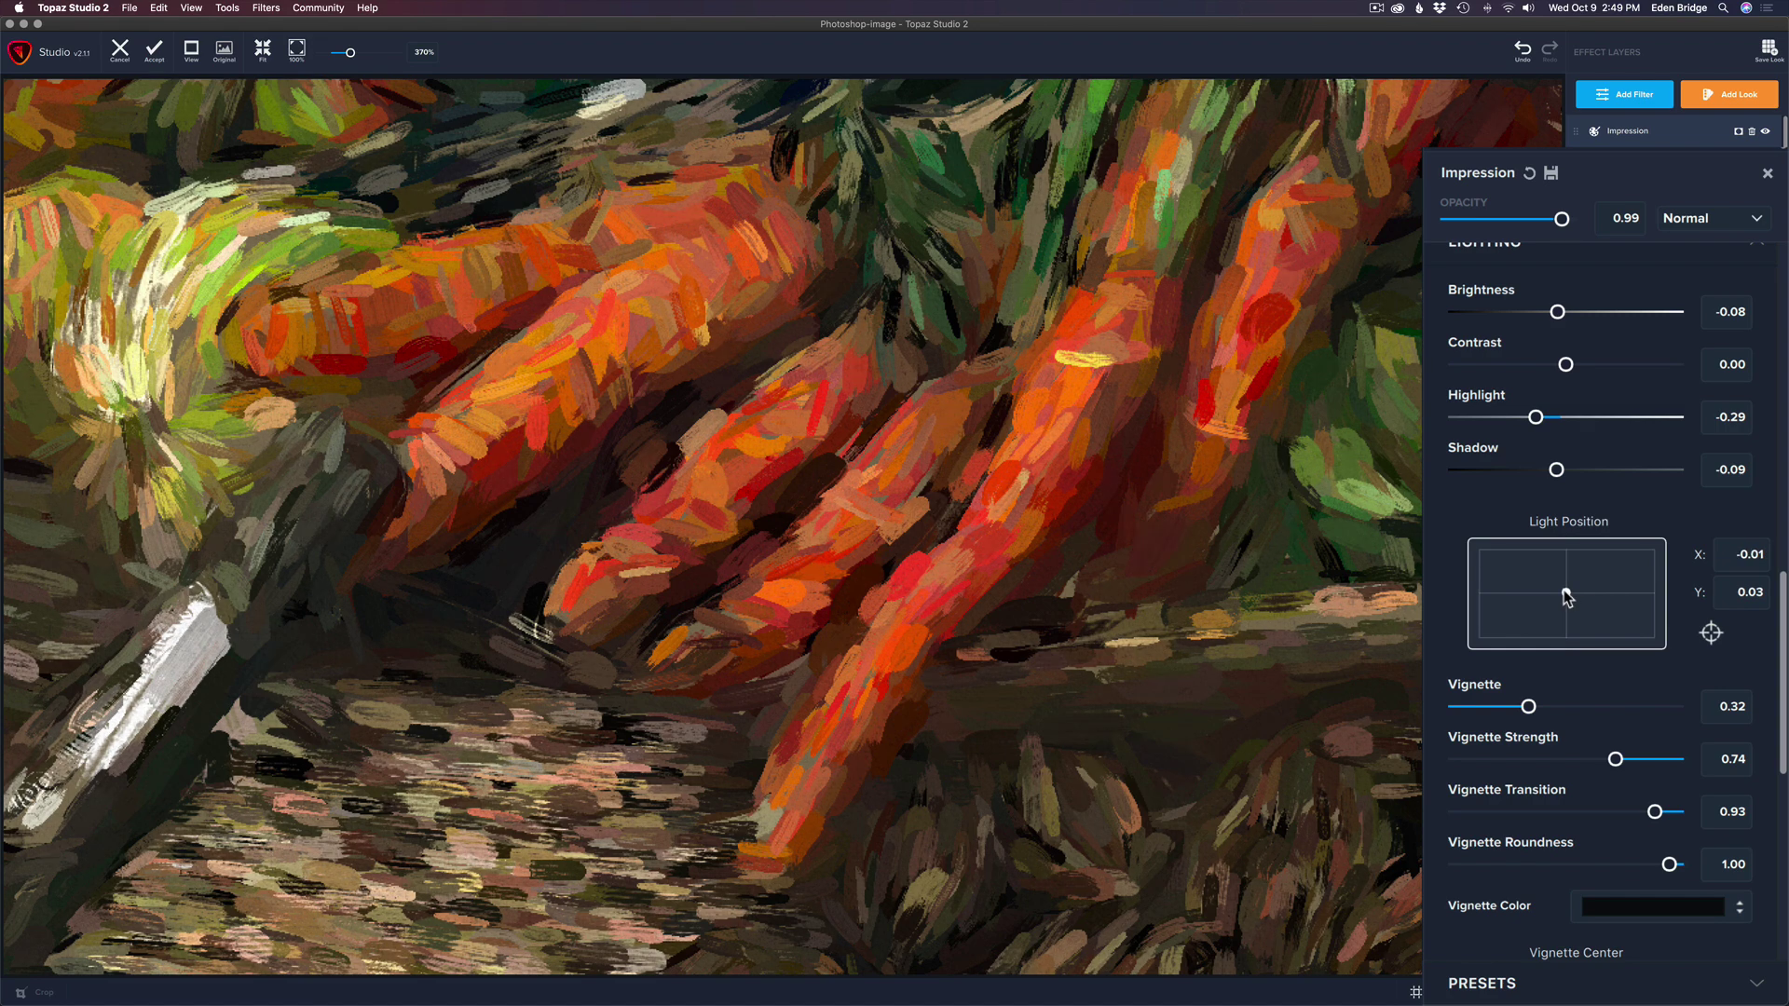
Step: Compare light positions between the grid's centre and upper-right corner, and set the light to X 0.97, Y 0.98
left_click(1652, 557)
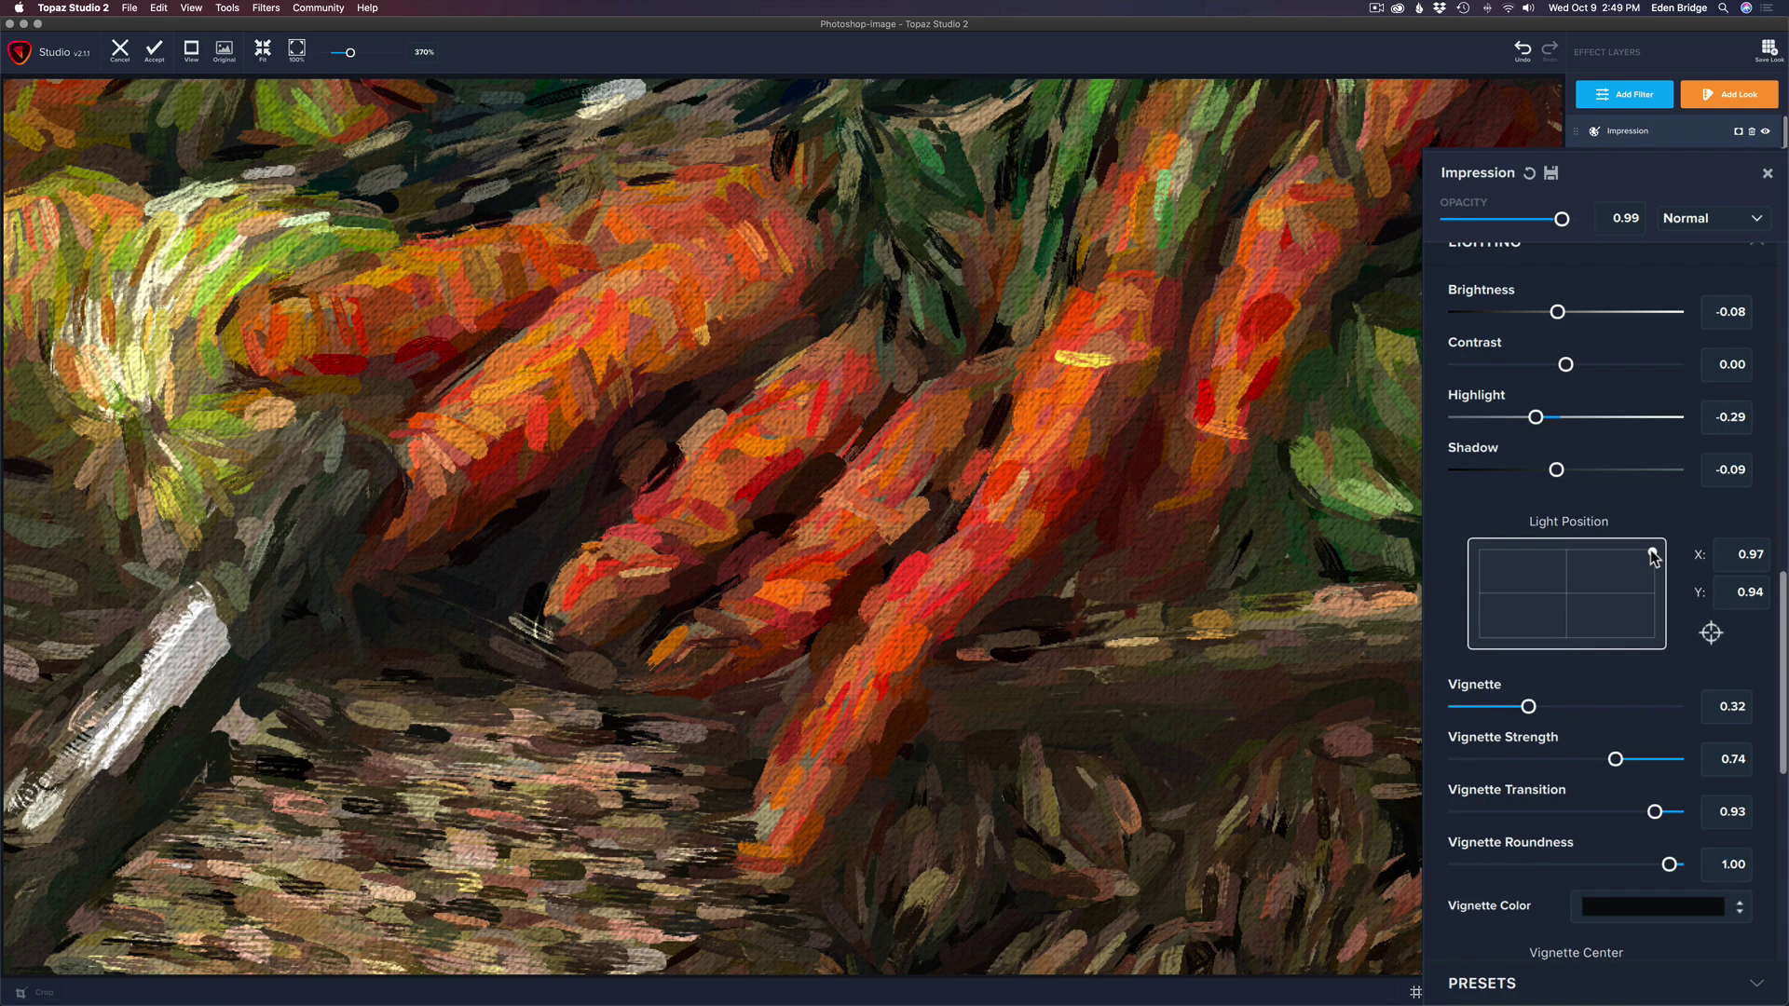
left_click_drag(1652, 556, 1637, 570)
left_click(1613, 567)
left_click_drag(1602, 575, 1580, 586)
left_click(1615, 569)
left_click(1653, 550)
Step: Compare the whole painting with the original photo by hiding the Impression layer and showing it again
scroll(1165, 571, "down", 5)
scroll(1166, 571, "down", 5)
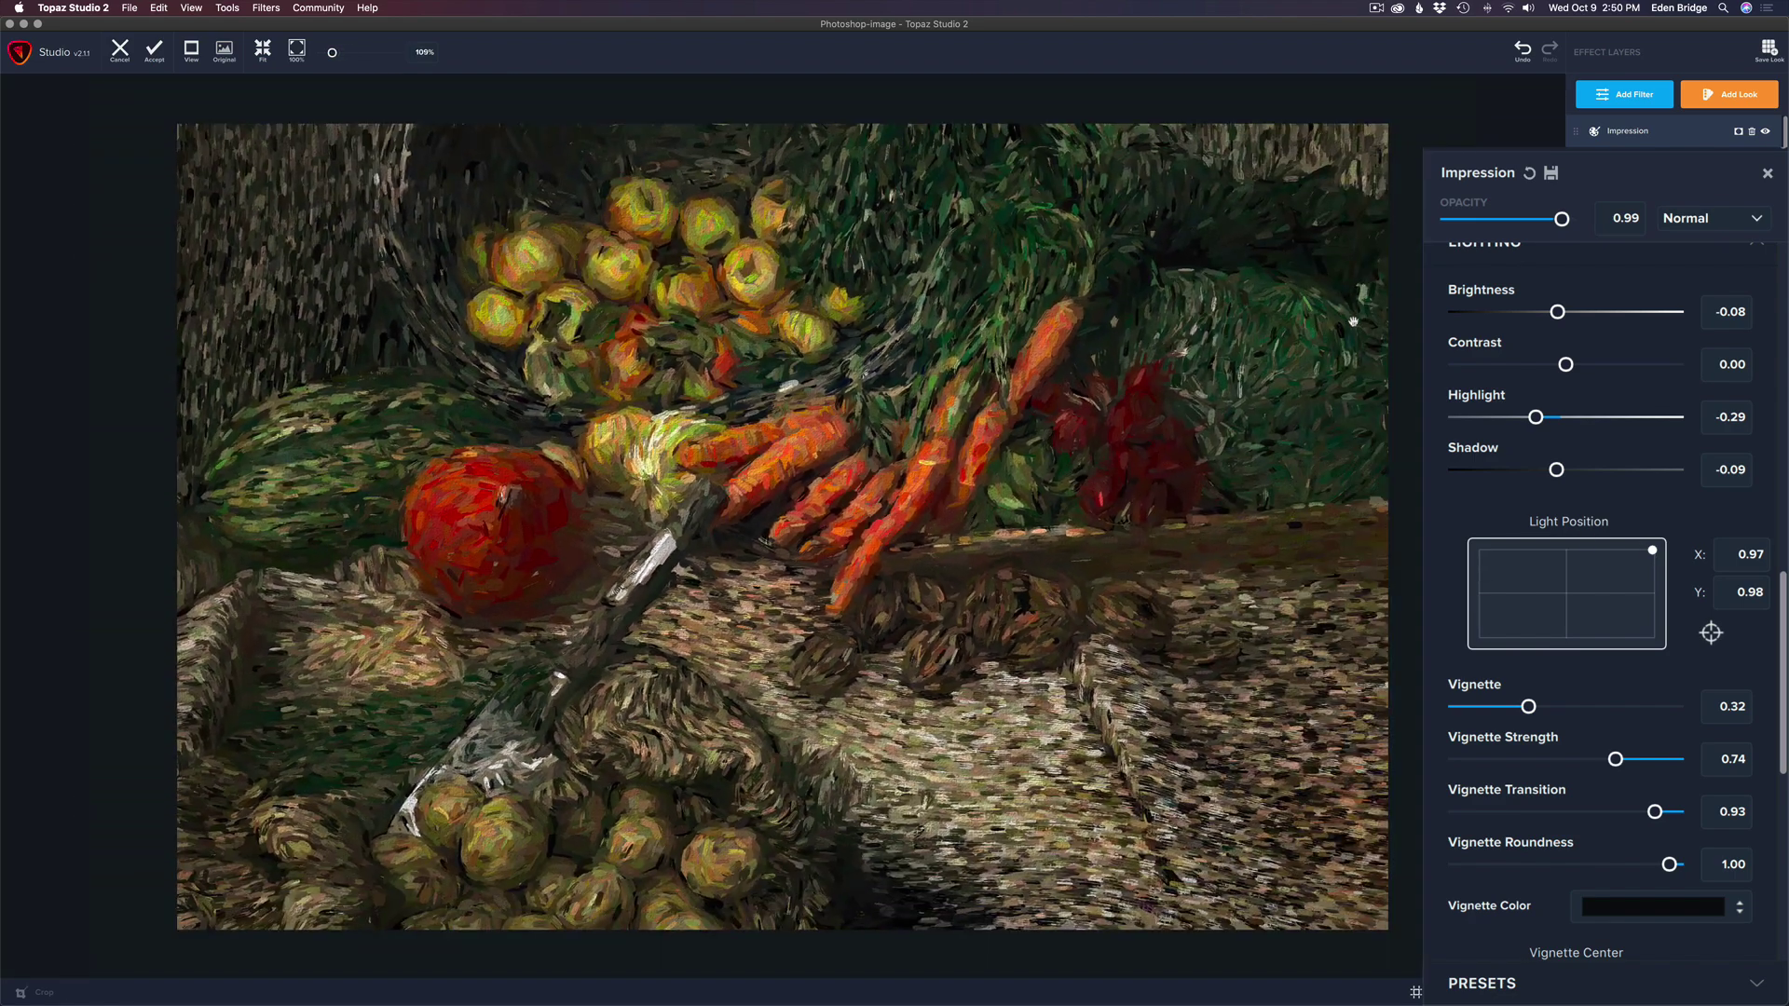
left_click(1758, 200)
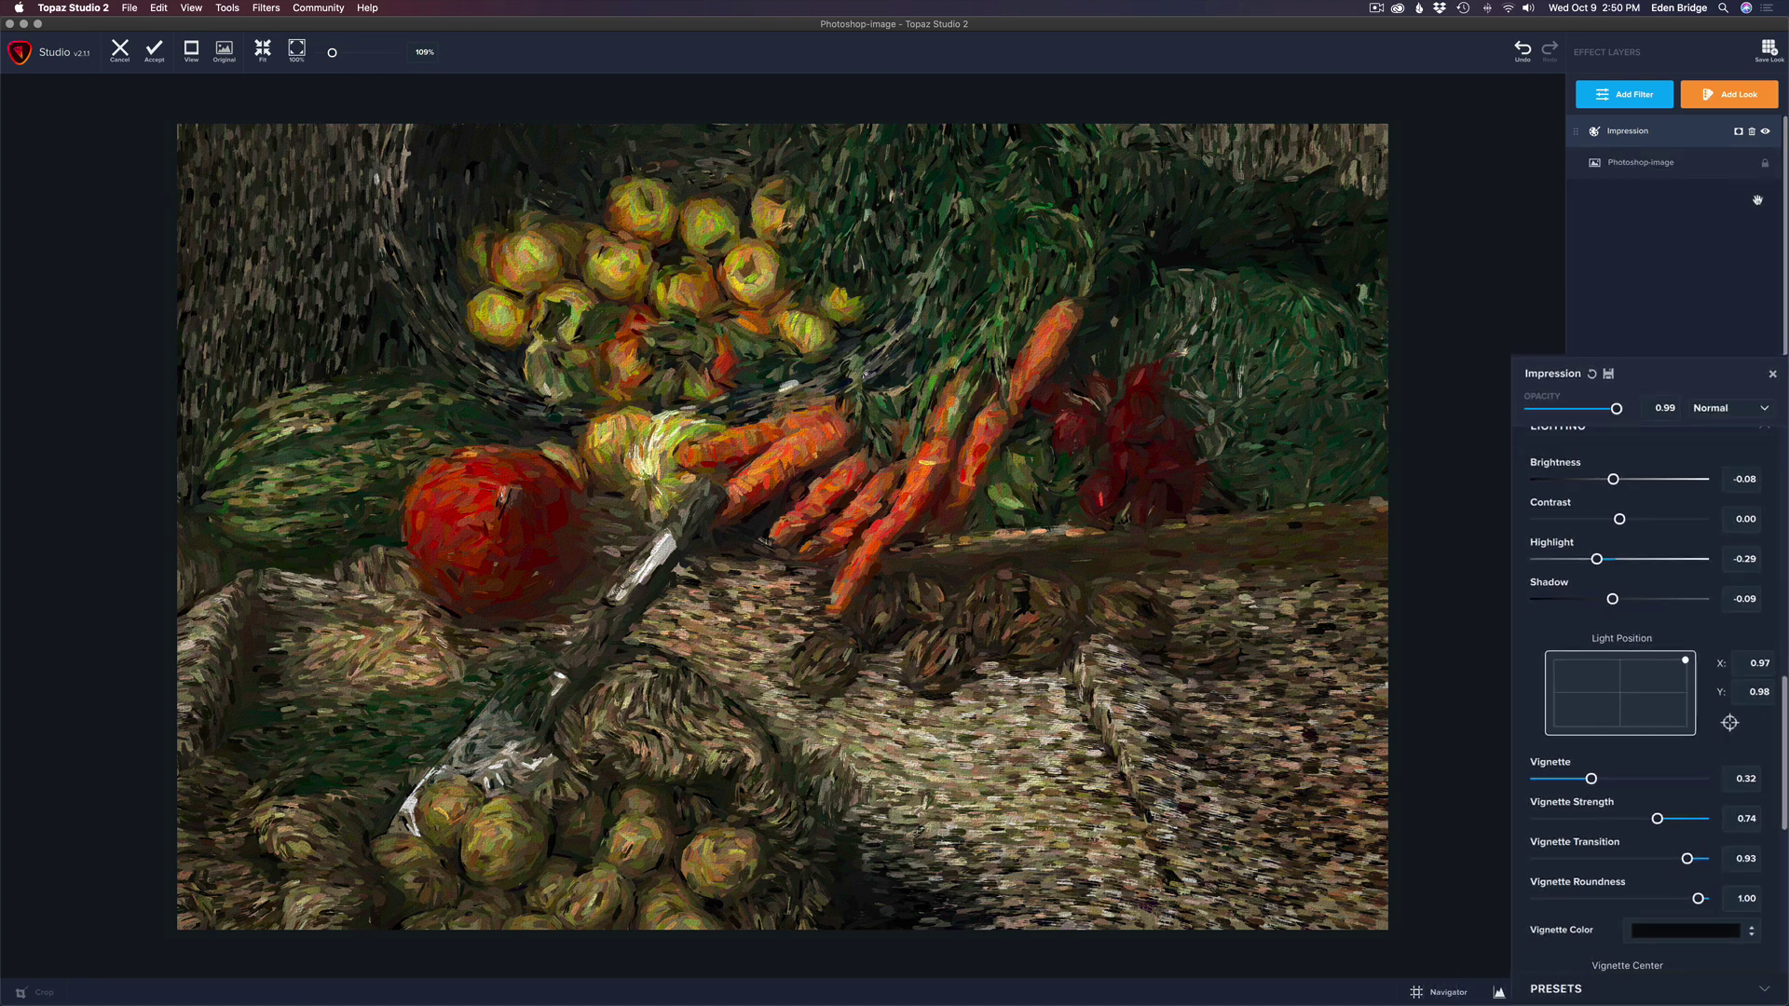
left_click(1767, 133)
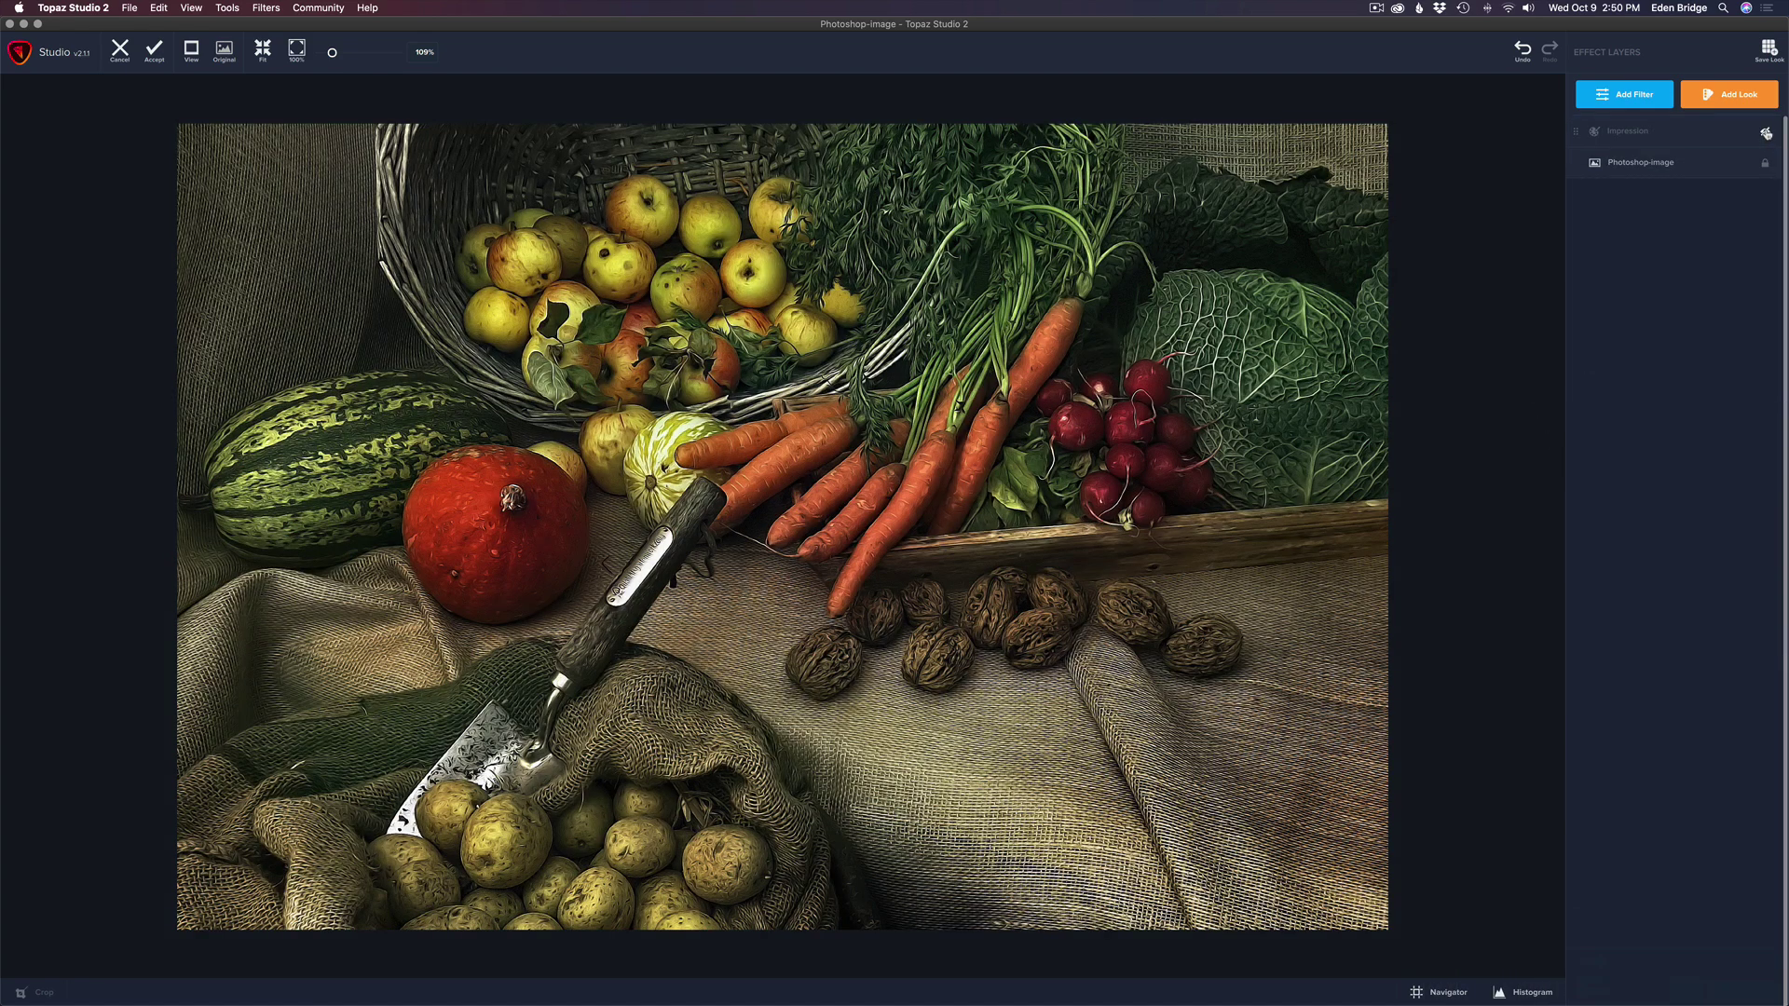
left_click(1767, 133)
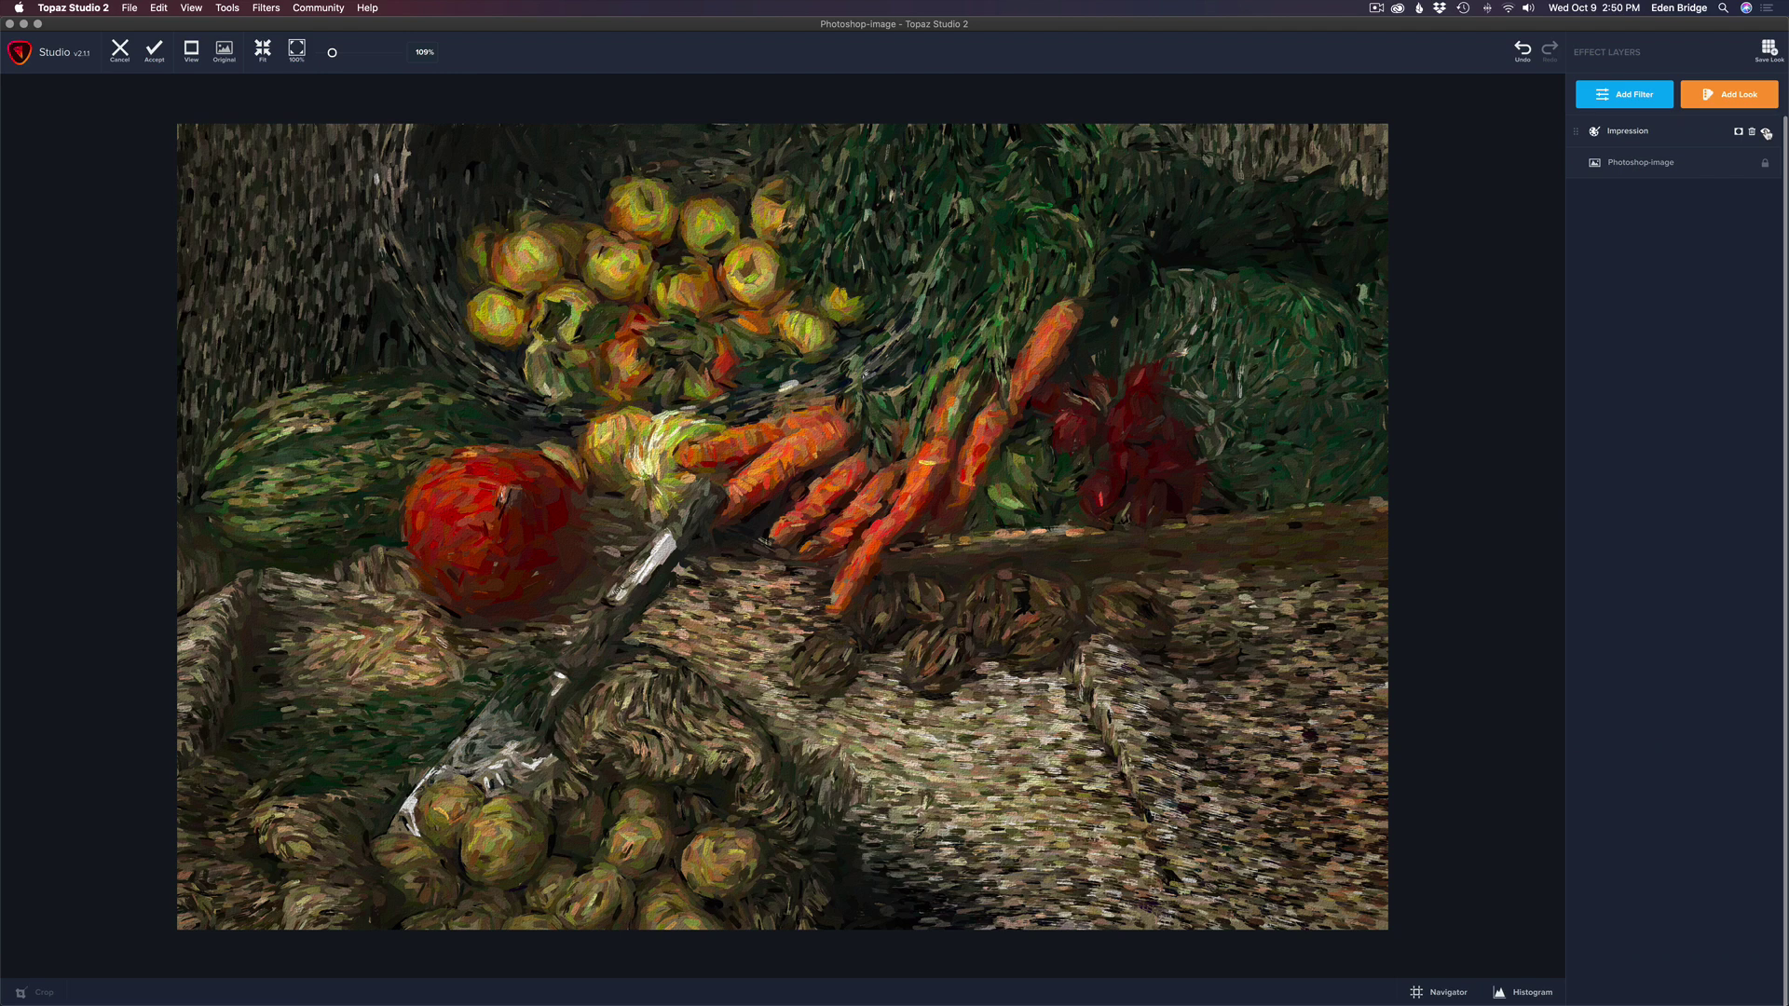